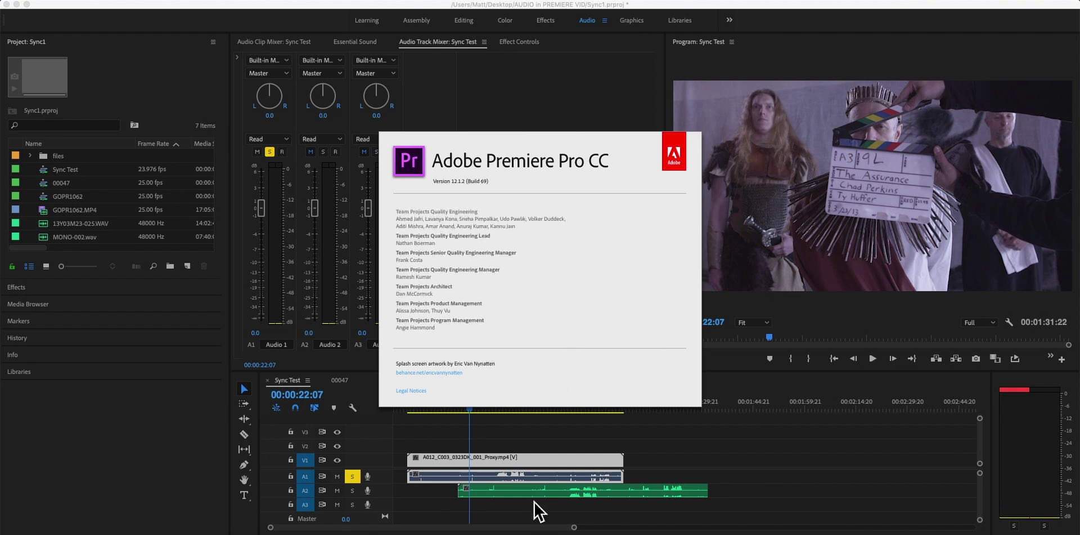
Close the About window and select the A012_C003_0323DK_001_Proxy.mp4 clip with its linked audio
left_click(552, 285)
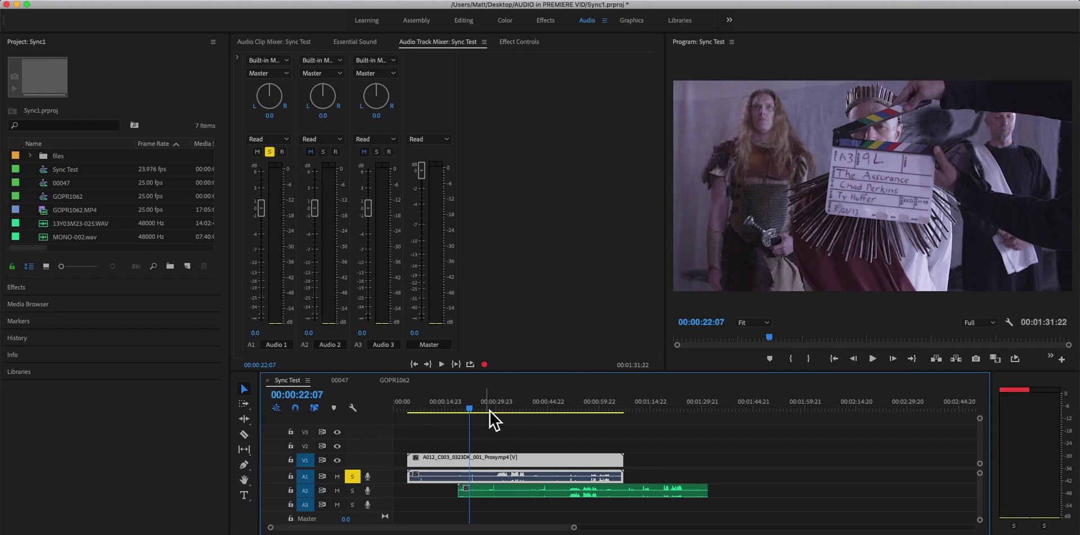
left_click_drag(749, 510, 580, 487)
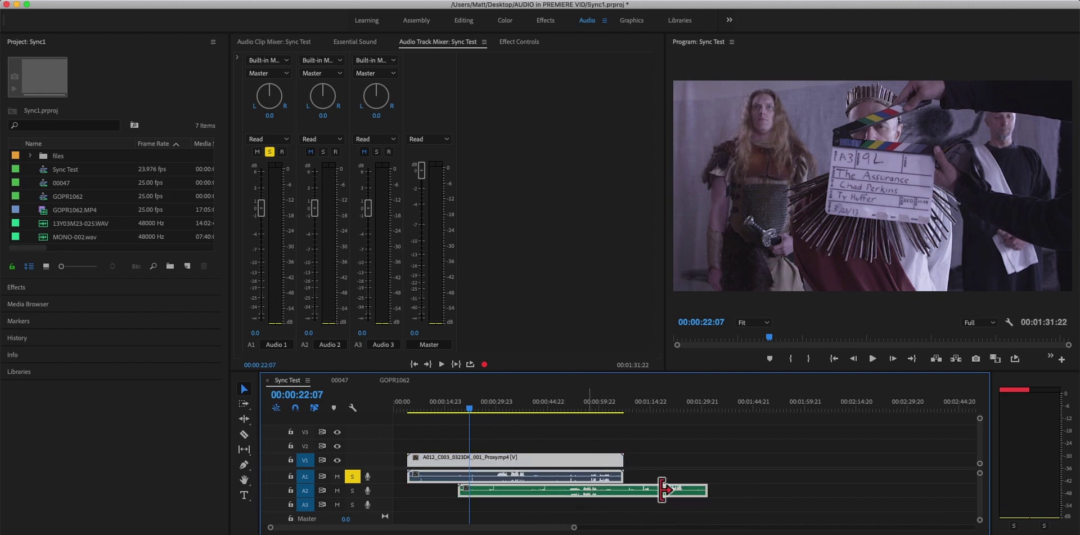
left_click_drag(737, 494, 580, 477)
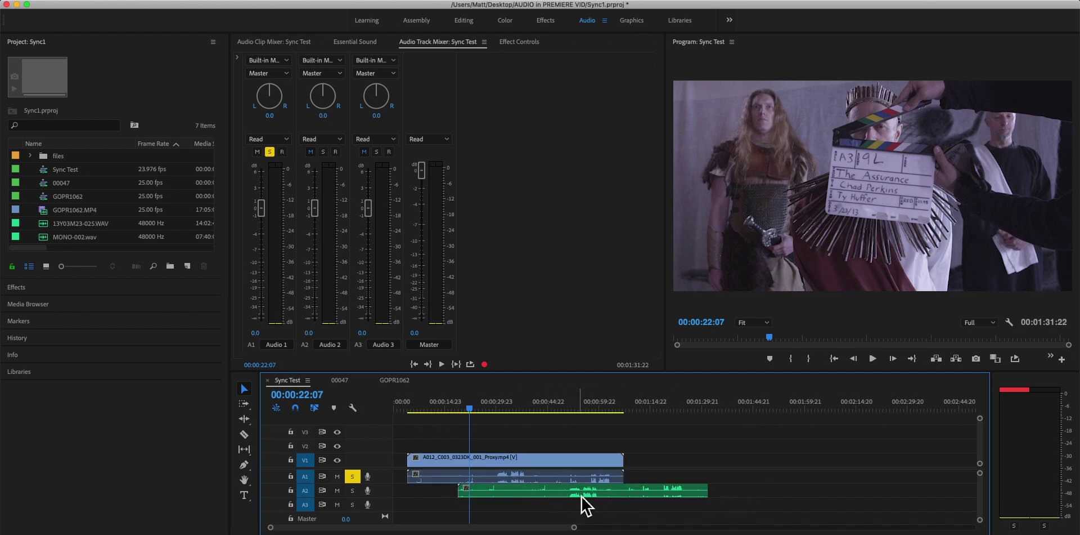
left_click(506, 480)
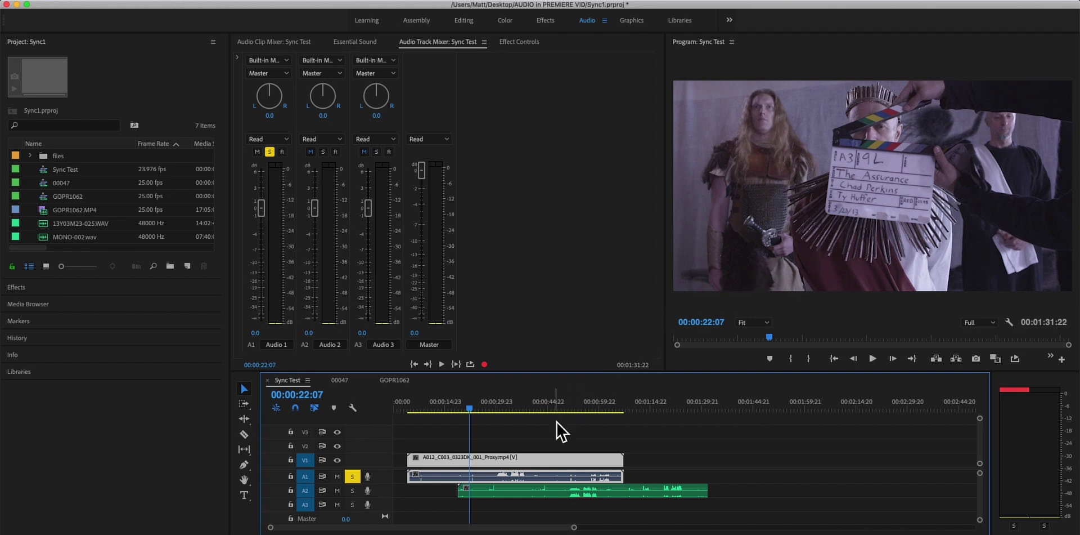
Play the soloed camera audio on track A1 from about 00:00:32 to check its quality
left_click_drag(515, 410, 505, 408)
key("space")
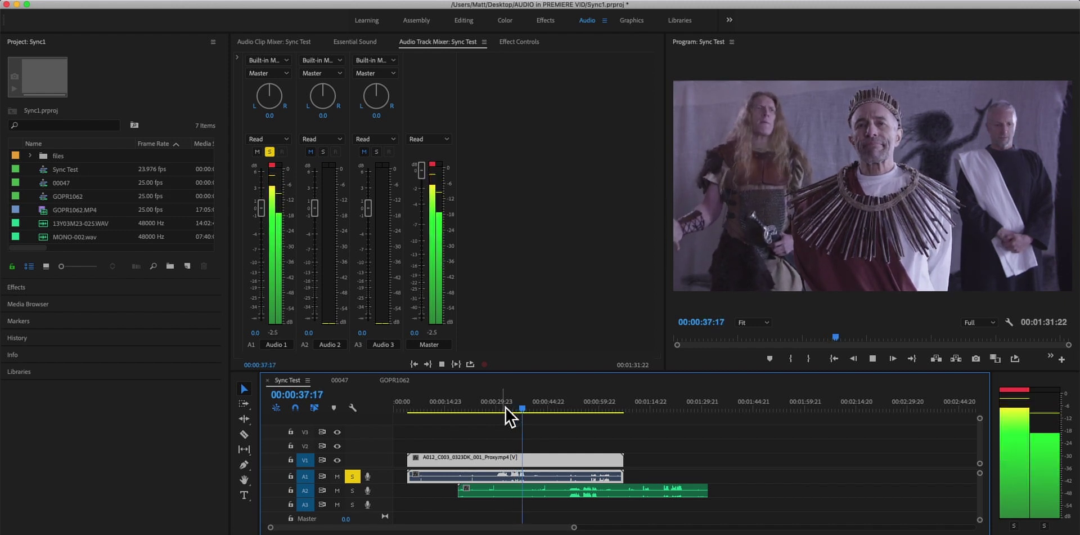
key("space")
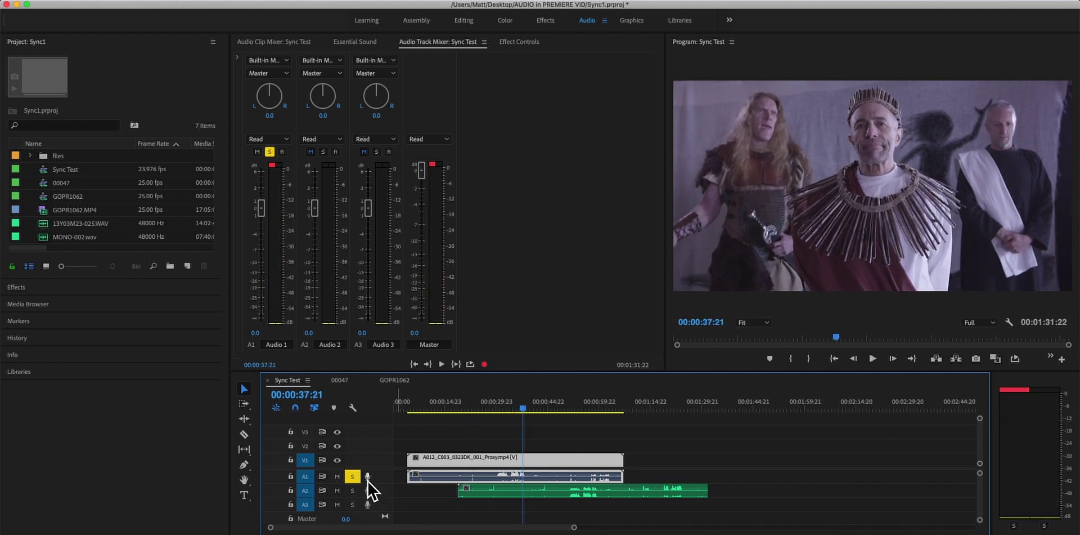
Solo track A2 instead of A1 and play its separately recorded audio from 00:00:52:19
left_click(575, 410)
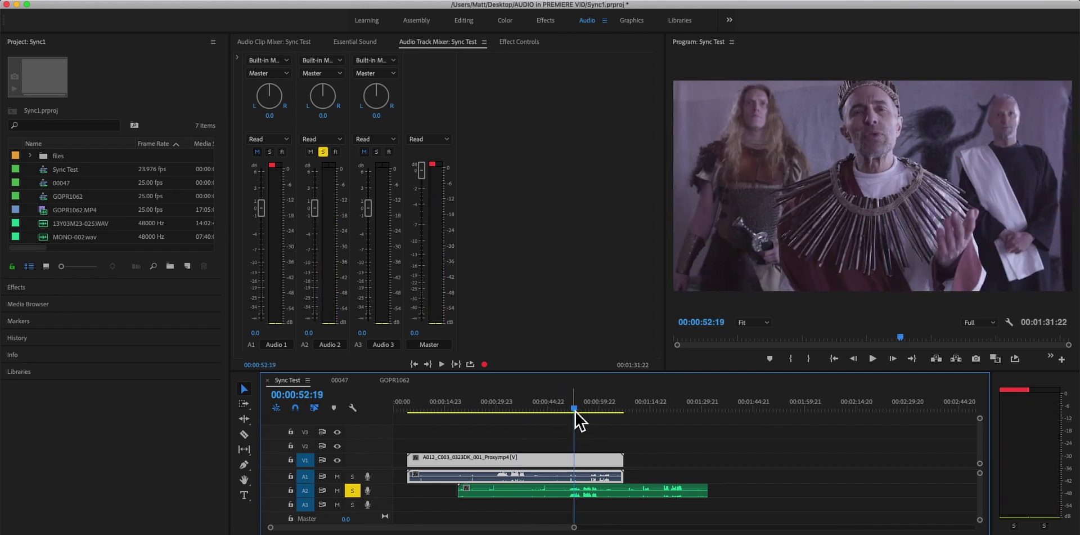
key("space")
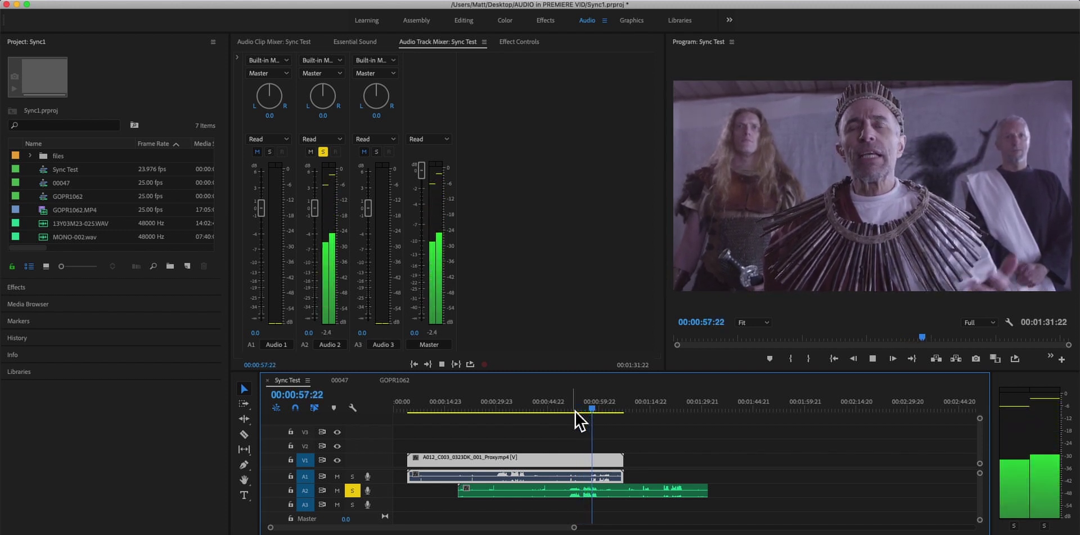
key("space")
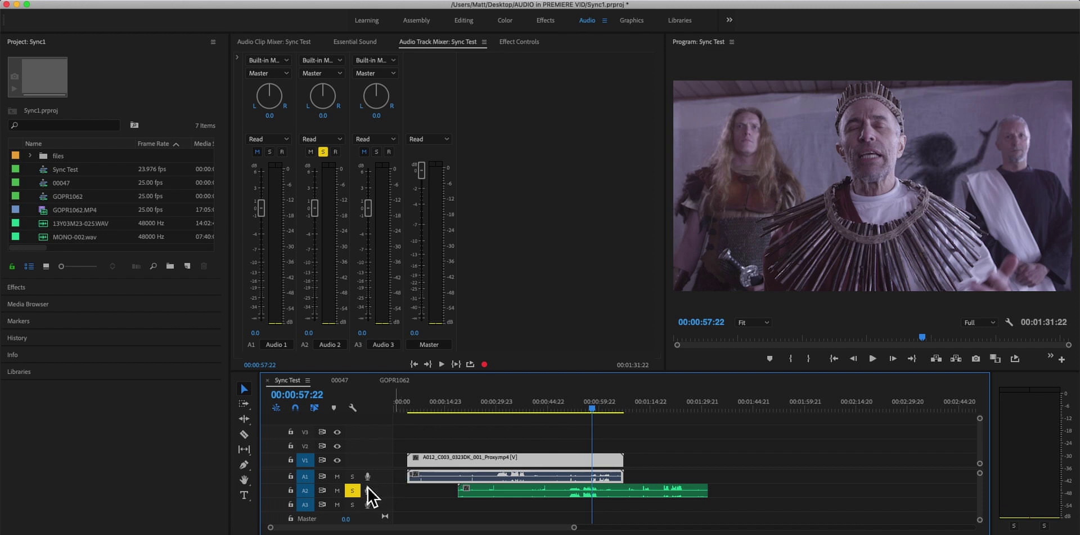
Shift the audio clip on A2 about seven seconds earlier and set the playhead at 00:00:32:07
left_click(590, 496)
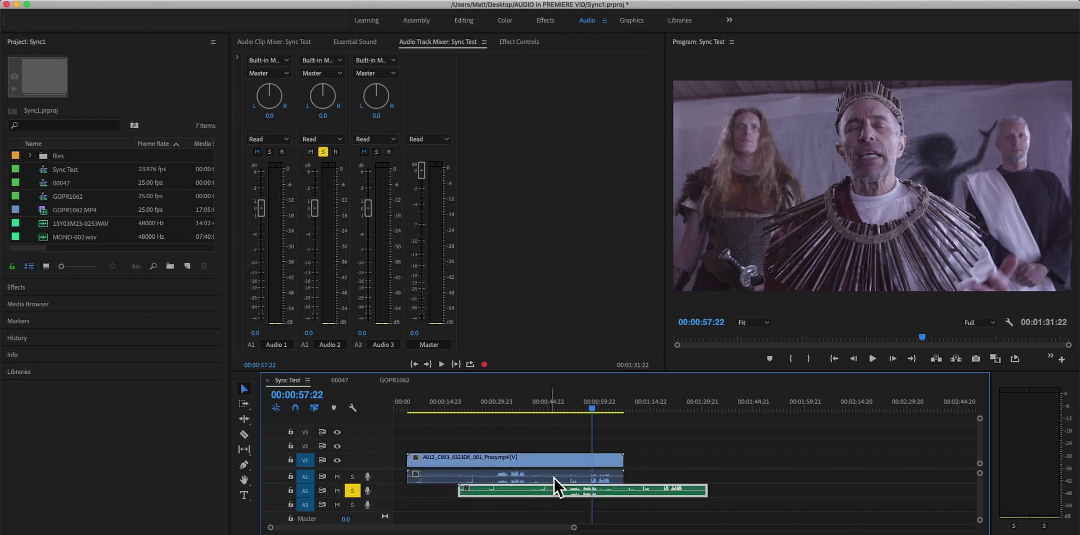
left_click_drag(682, 500, 651, 499)
left_click_drag(516, 412, 510, 410)
Synchronize the video clip and the A2 audio clip using Audio as the synchronize point on track channel 1
left_click_drag(808, 505, 404, 479)
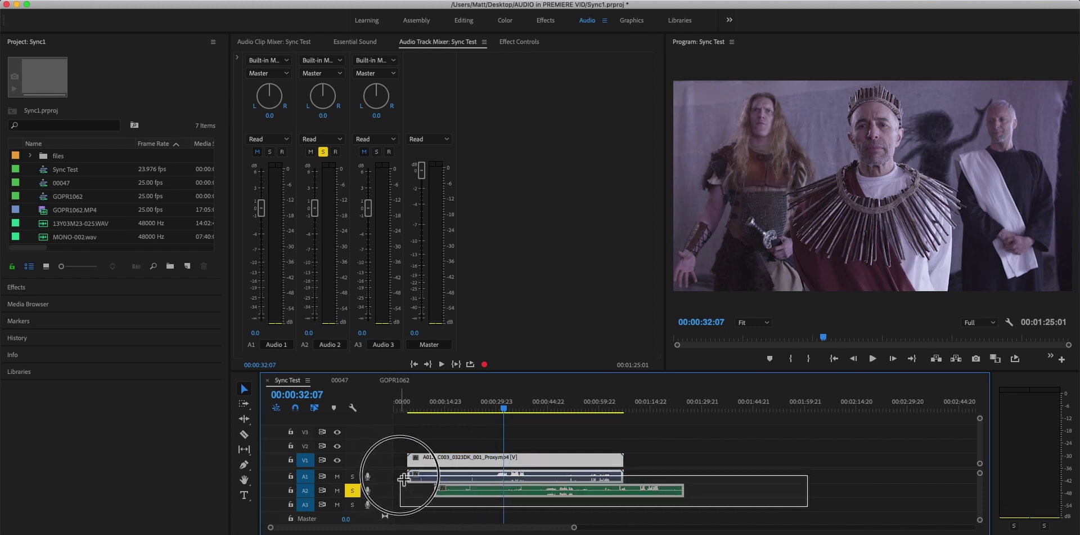
left_click_drag(405, 480, 404, 480)
right_click(583, 491)
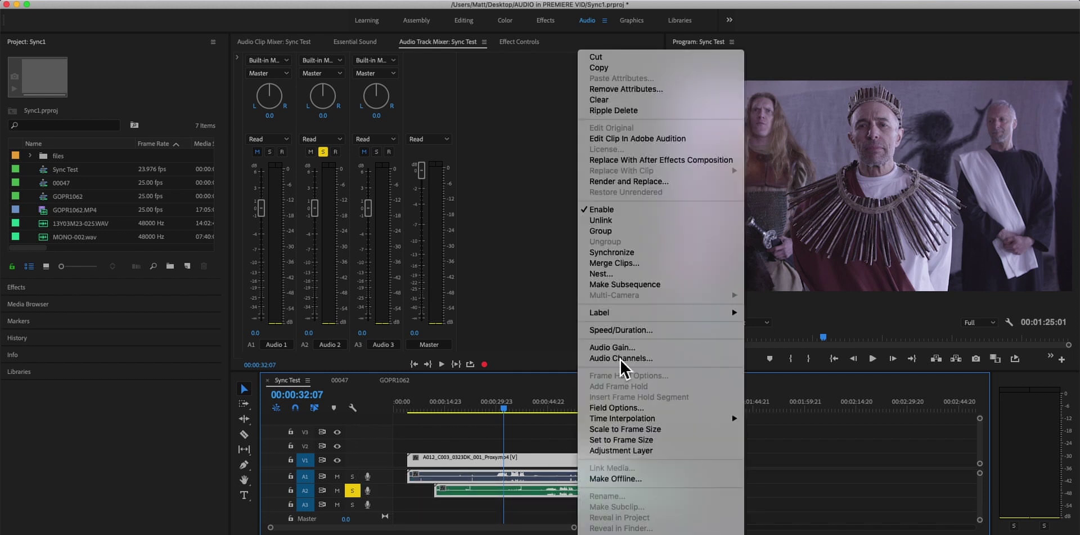
left_click(635, 257)
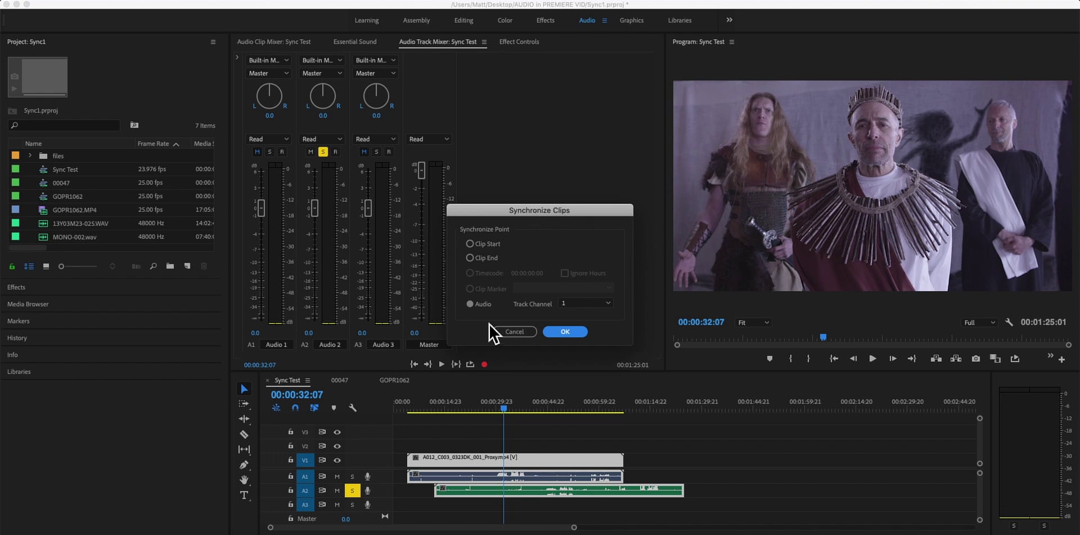
left_click(607, 303)
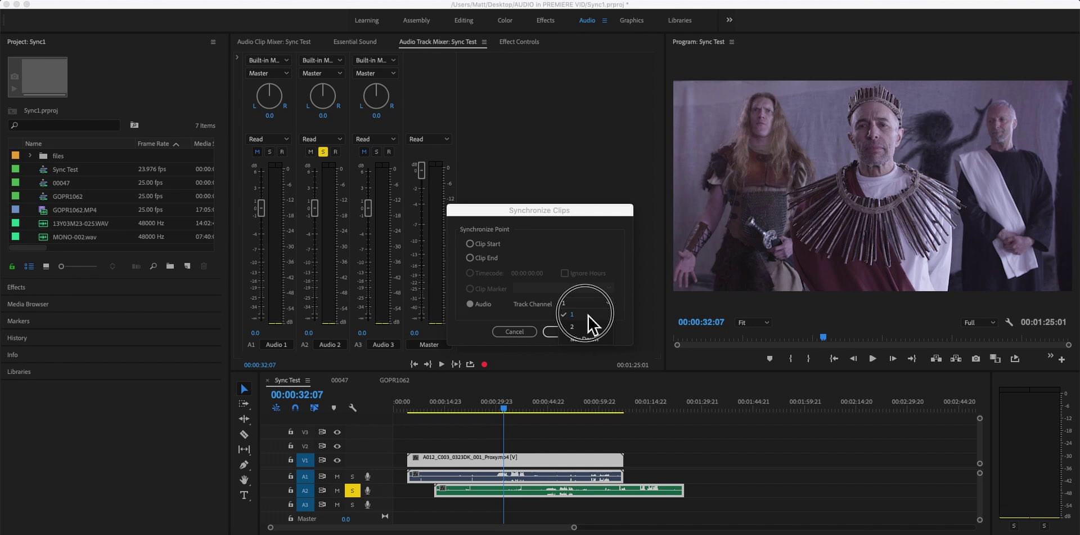
left_click(587, 316)
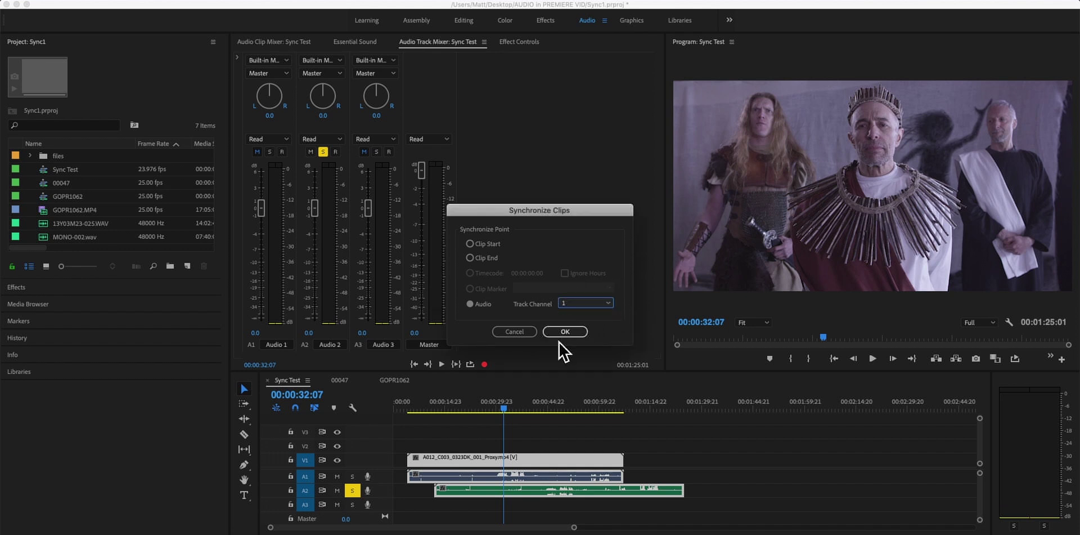
left_click(564, 332)
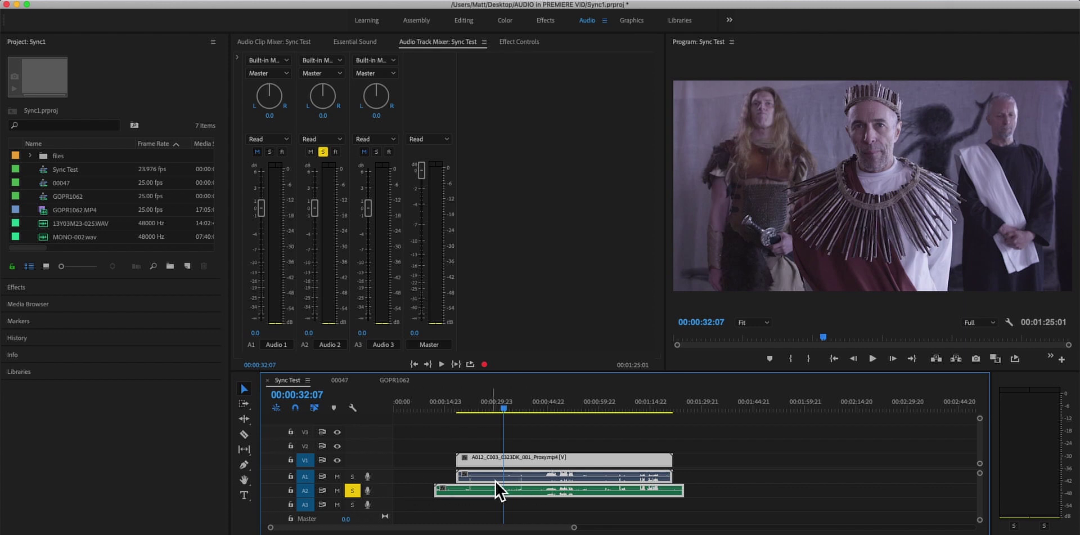
Slide only the A2 audio clip out of sync, ending about four seconds later than its synchronized position
left_click(726, 507)
left_click_drag(596, 501, 650, 498)
left_click_drag(786, 506, 545, 481)
left_click_drag(678, 495, 646, 494)
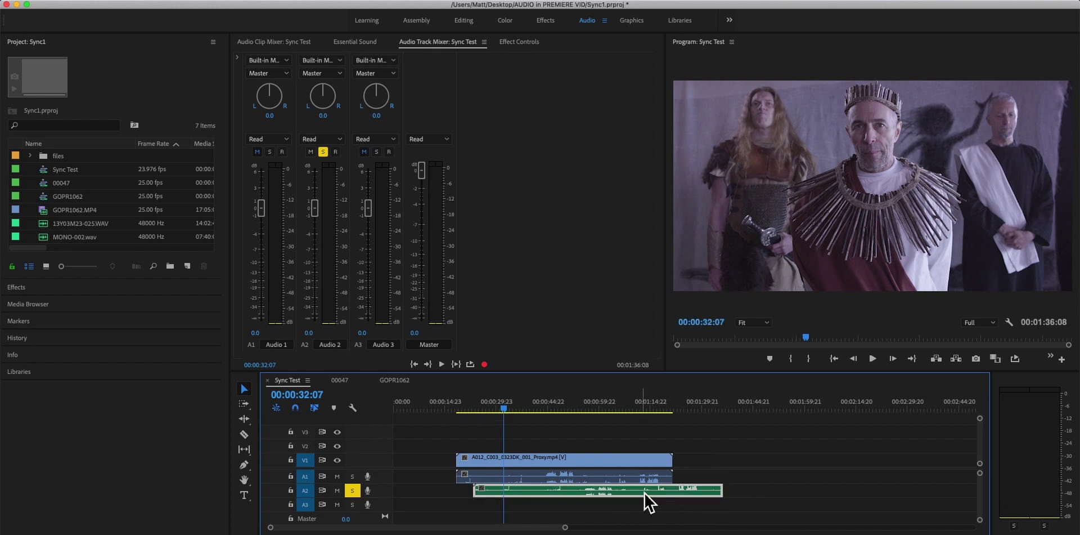
left_click_drag(631, 496, 607, 498)
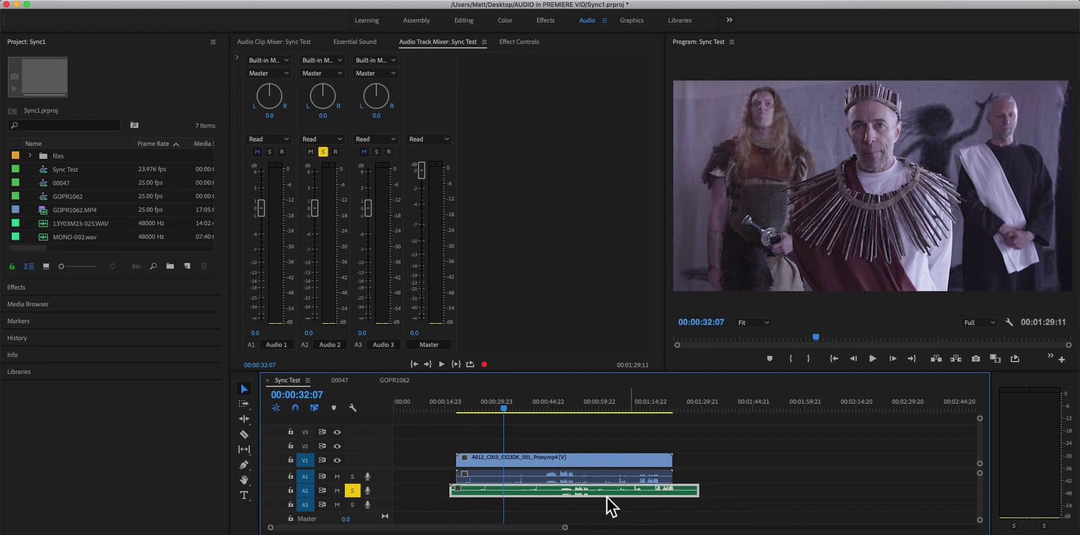
Synchronize the video and A2 audio clips again by Audio on track channel 1, and deselect them
left_click_drag(754, 514, 614, 450)
right_click(616, 479)
left_click(664, 251)
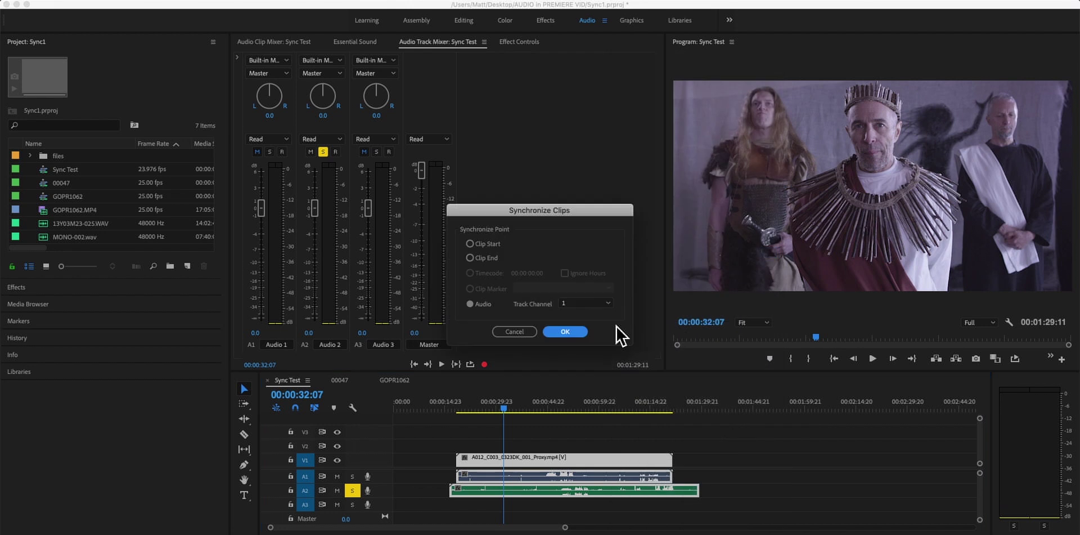
left_click(565, 331)
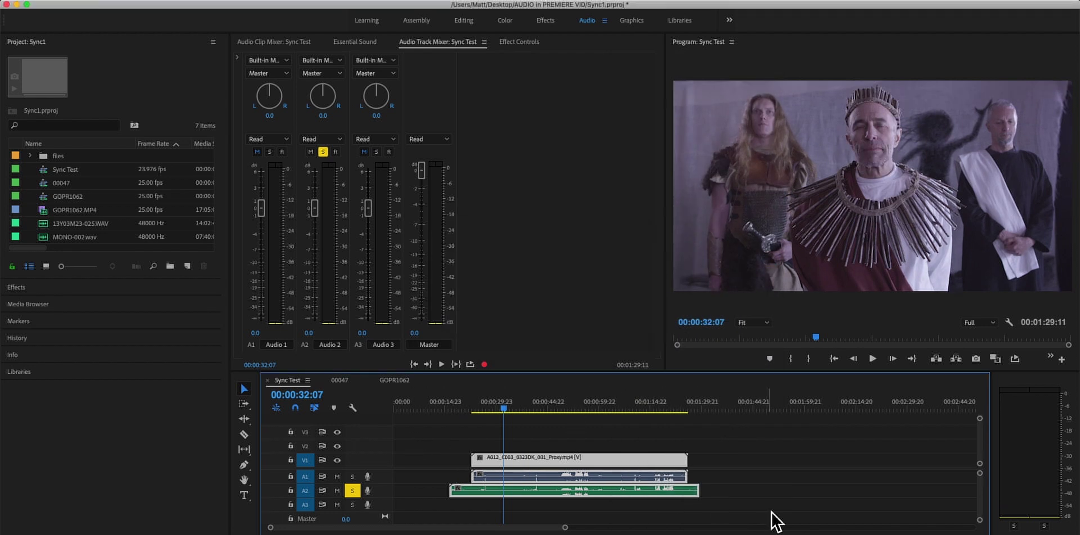
left_click(620, 491)
left_click(832, 515)
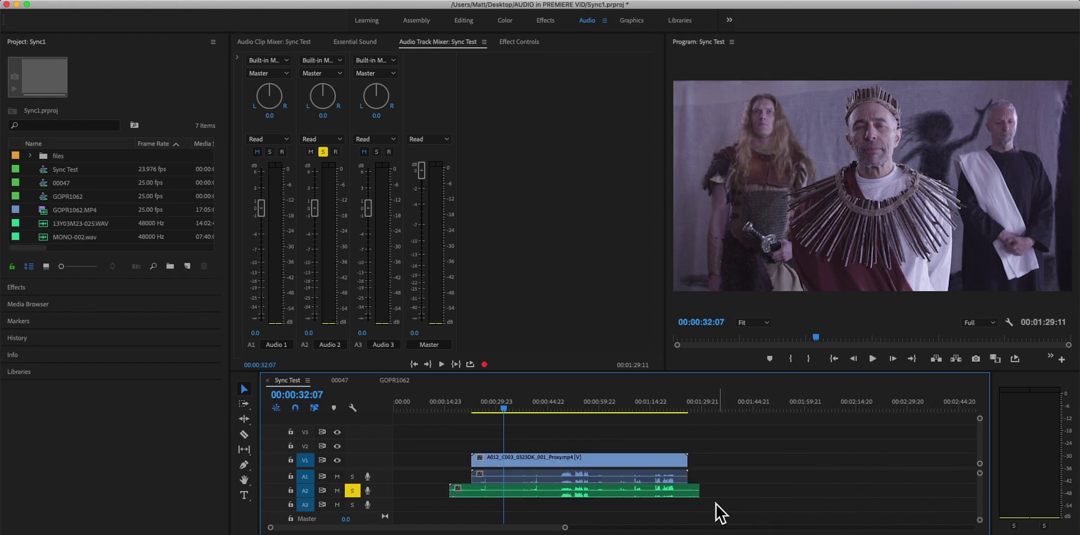
Open sequence 00047 and place the playhead at 00:01:33:10
left_click(341, 382)
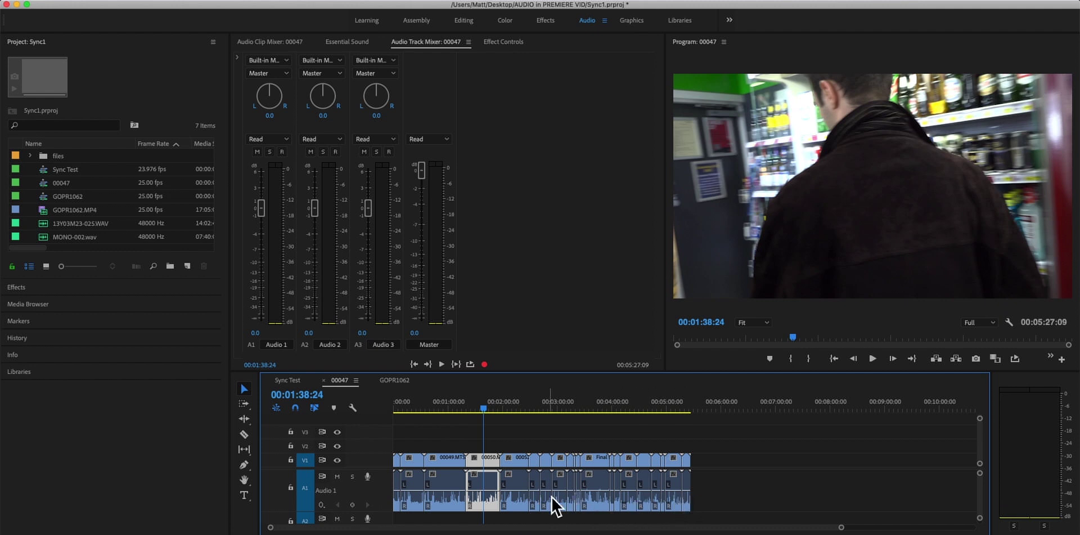
left_click(479, 410)
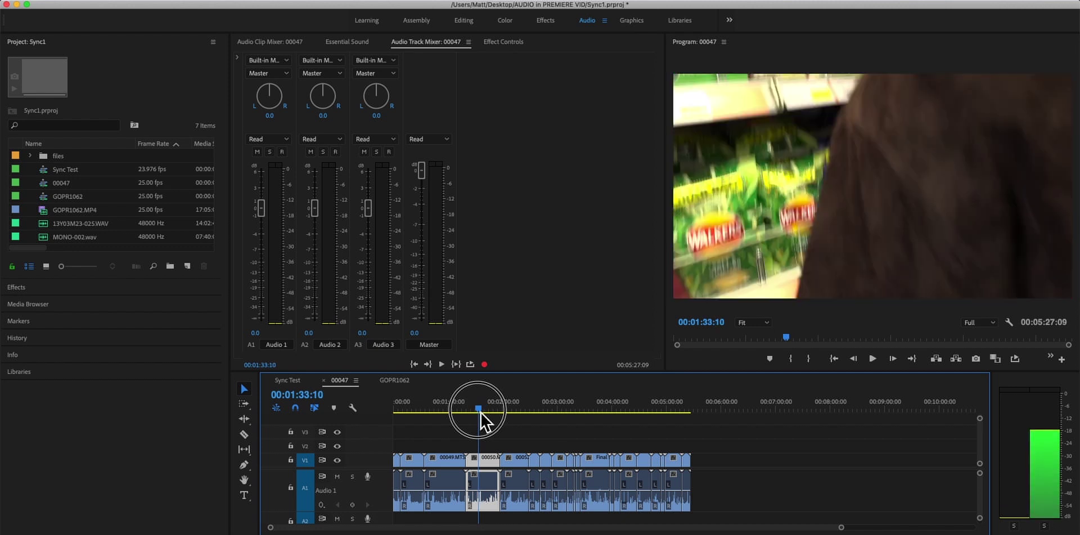
Remap the audio channels of all clips in sequence 00047 so both L and R use the right source channel
left_click_drag(713, 504, 388, 484)
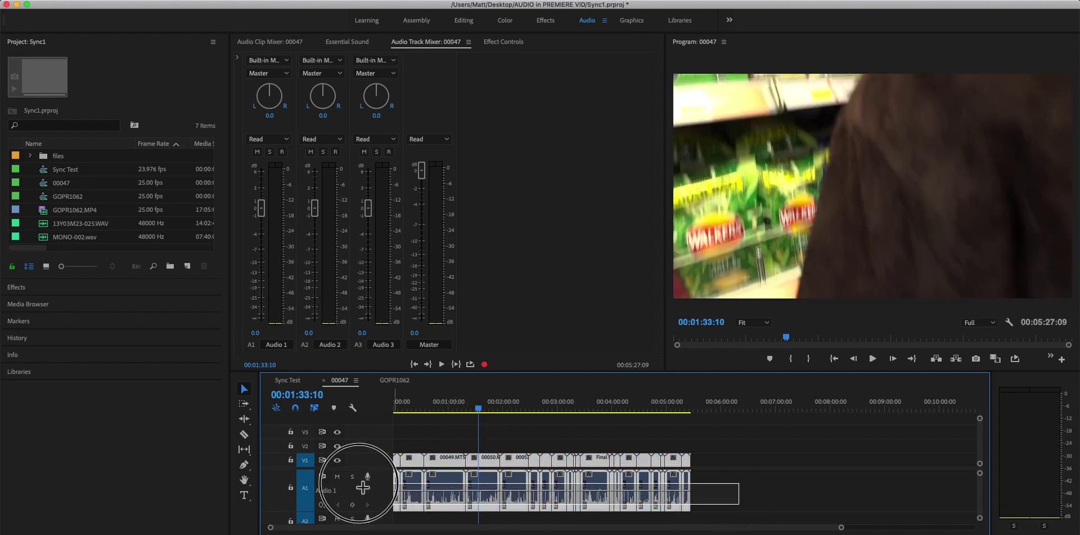
left_click(523, 487)
right_click(522, 488)
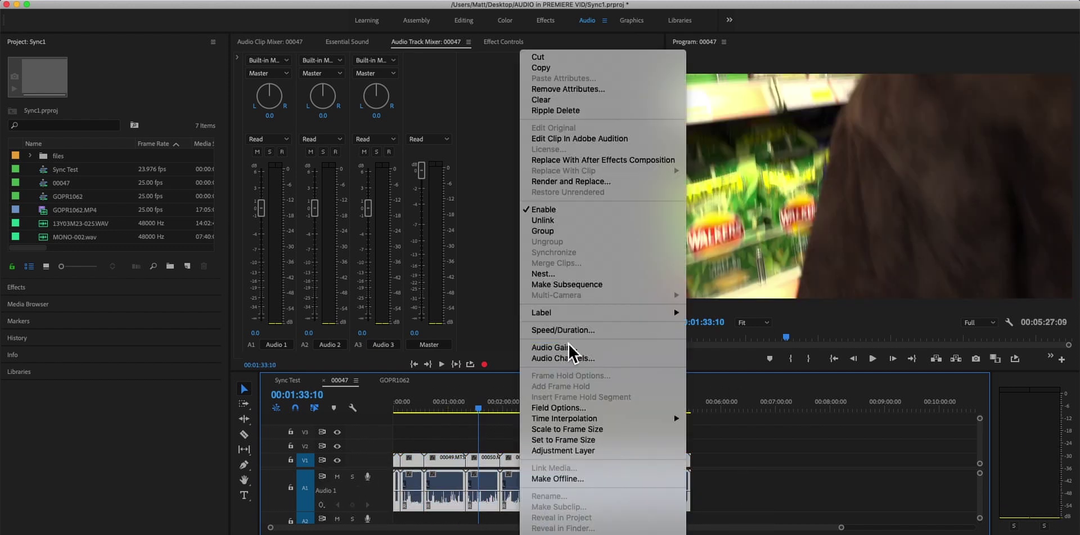
left_click(613, 361)
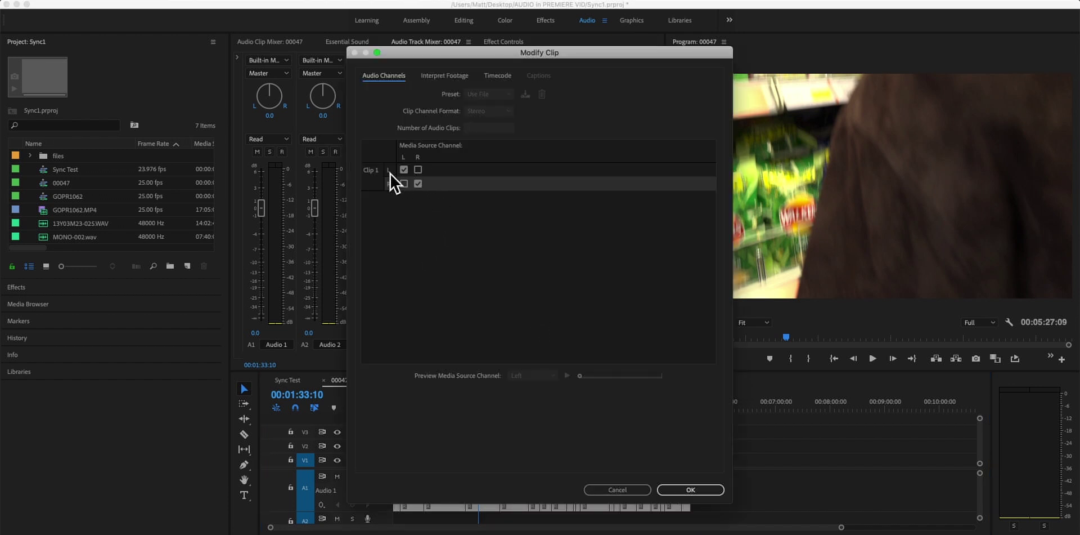
left_click(418, 169)
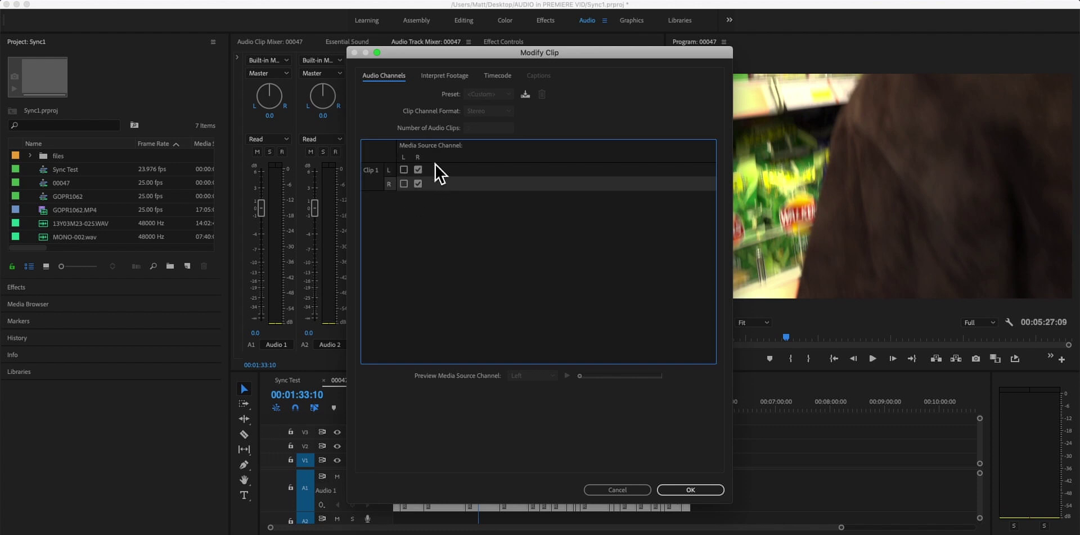
left_click(688, 490)
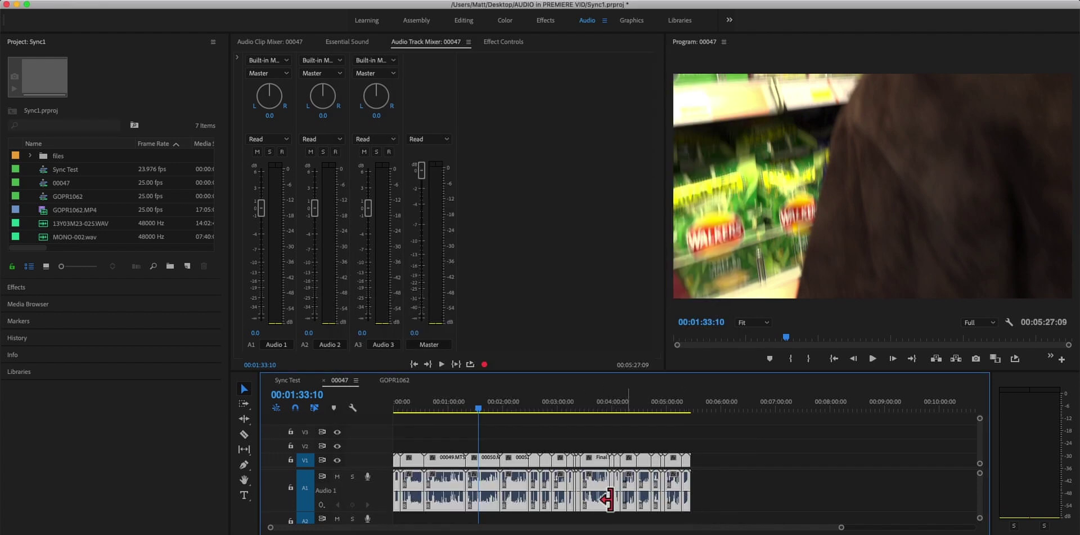
Deselect the clips and play sequence 00047 from 00:01:33:10 to check the remapped audio on both channels
left_click(699, 506)
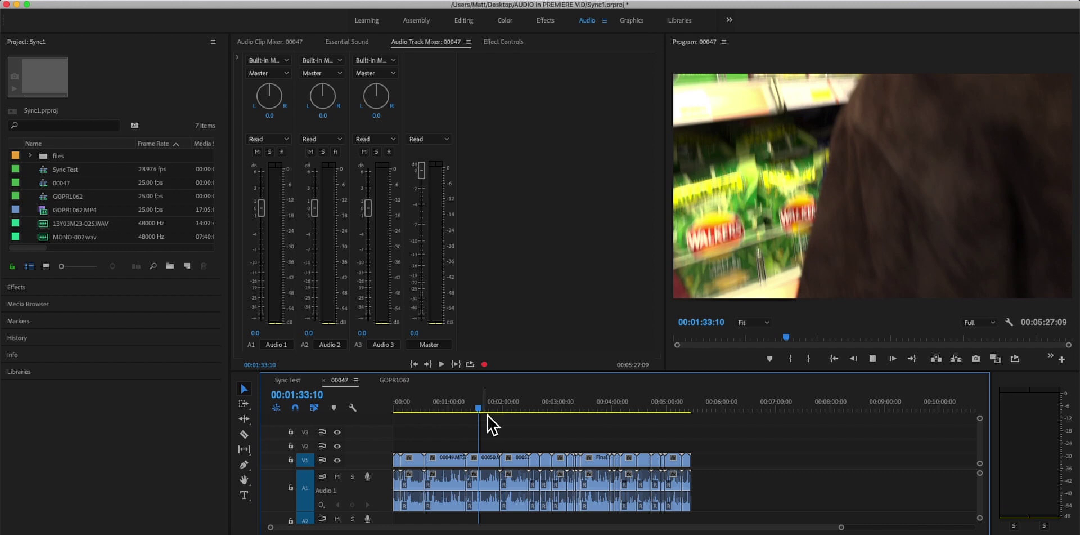
key("space")
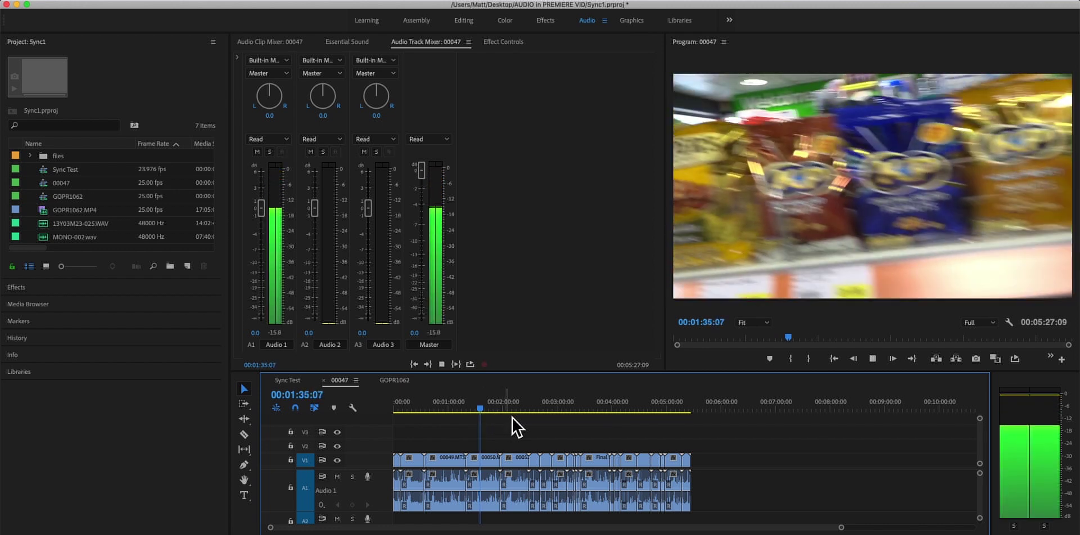
key("space")
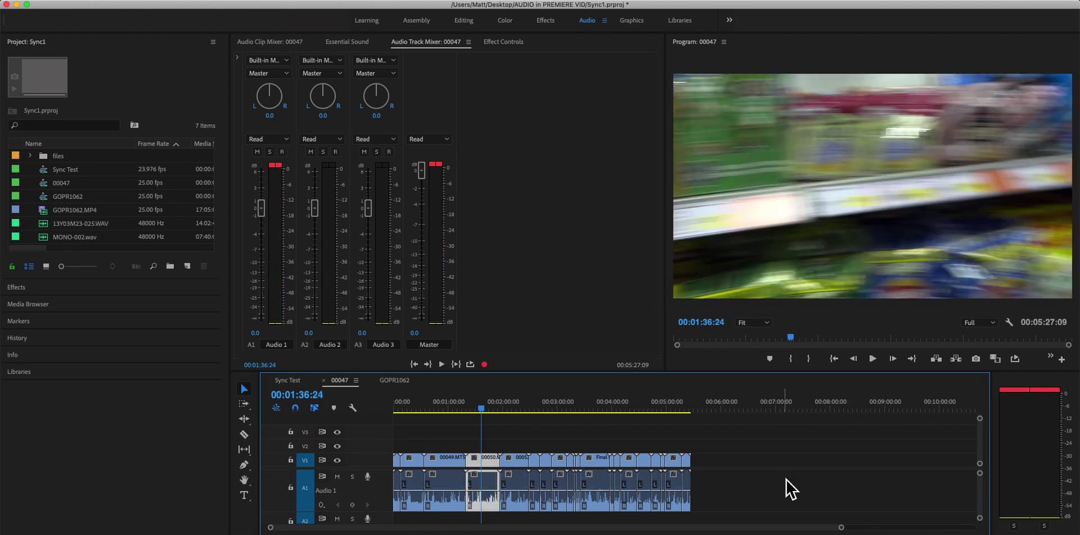
Play sequence 00047 from 00:01:36:24 to check the channel balance with the original channel mapping
key("space")
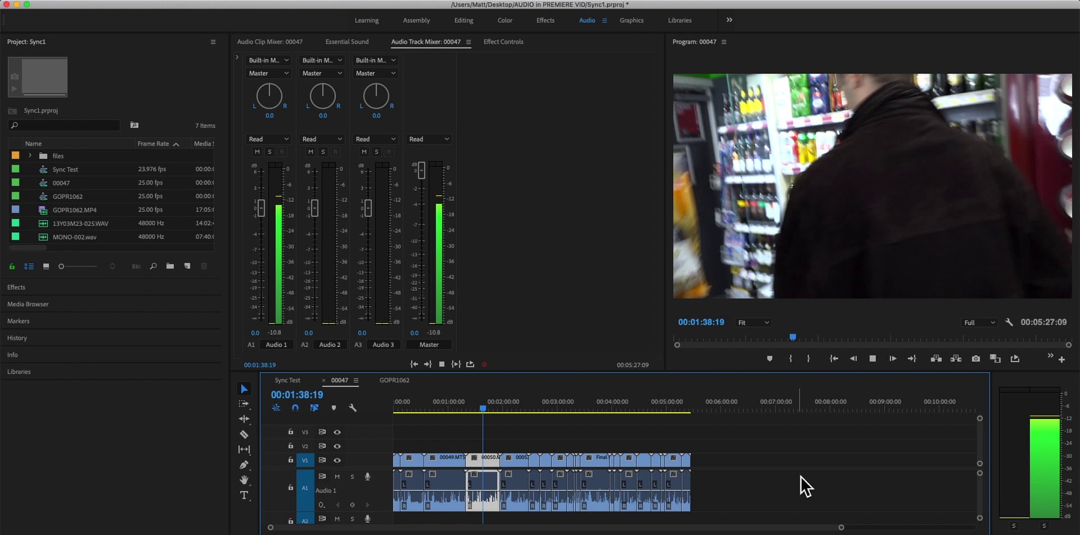
key("space")
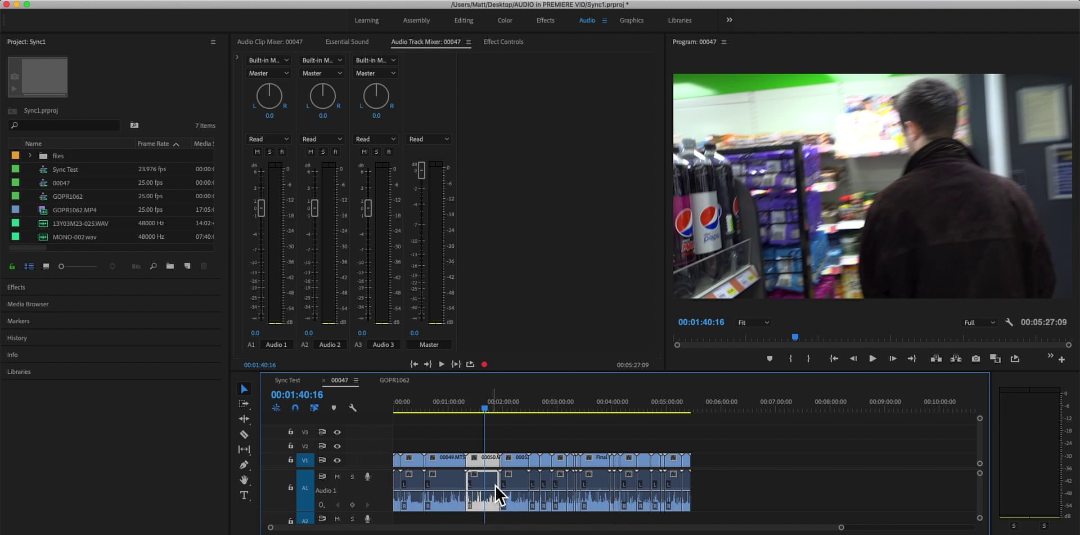
left_click(426, 47)
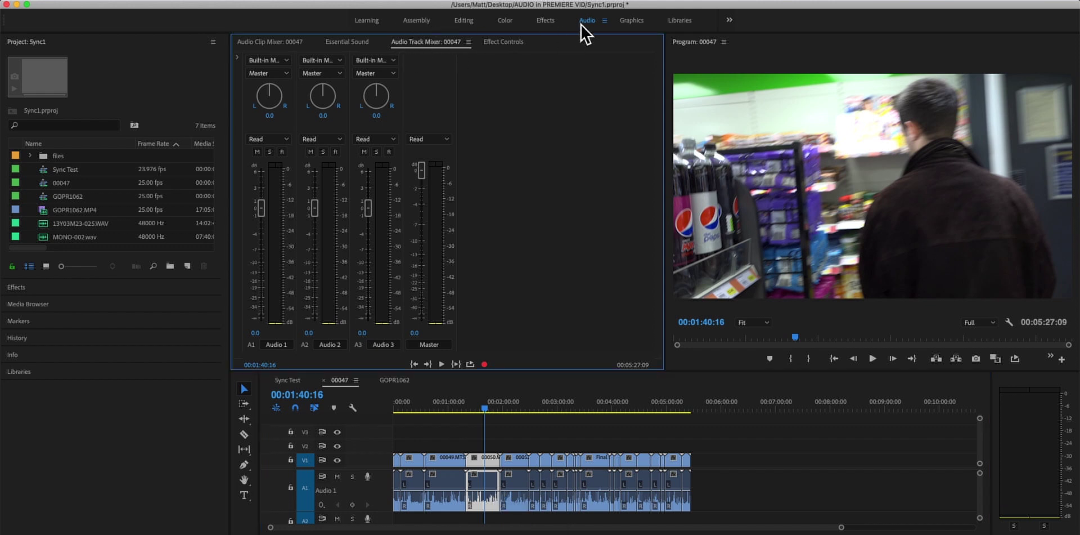
left_click(547, 24)
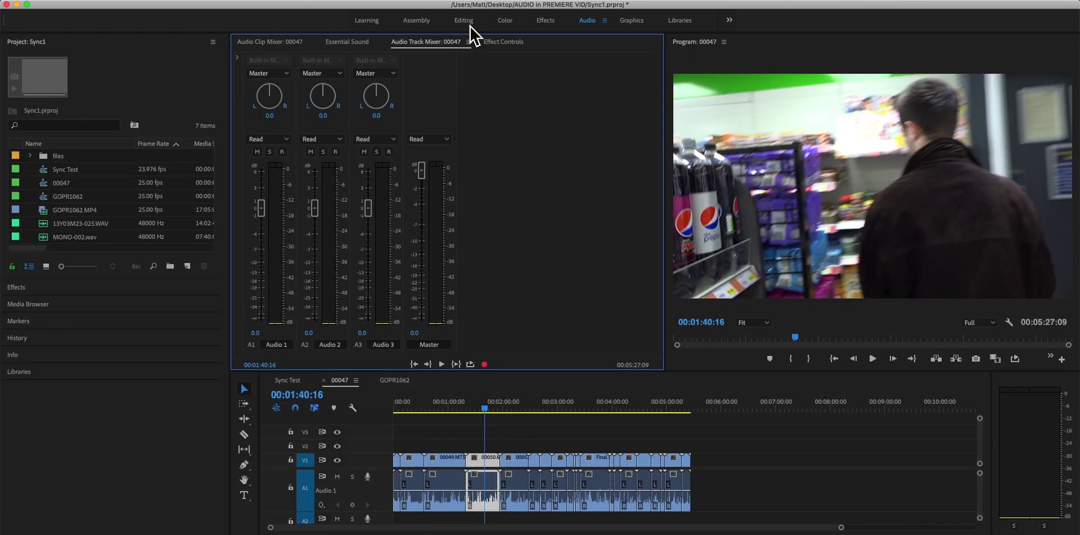
Select the Audio workspace and view the list of available workspaces in the Edit Workspaces dialog
left_click(588, 25)
left_click(731, 22)
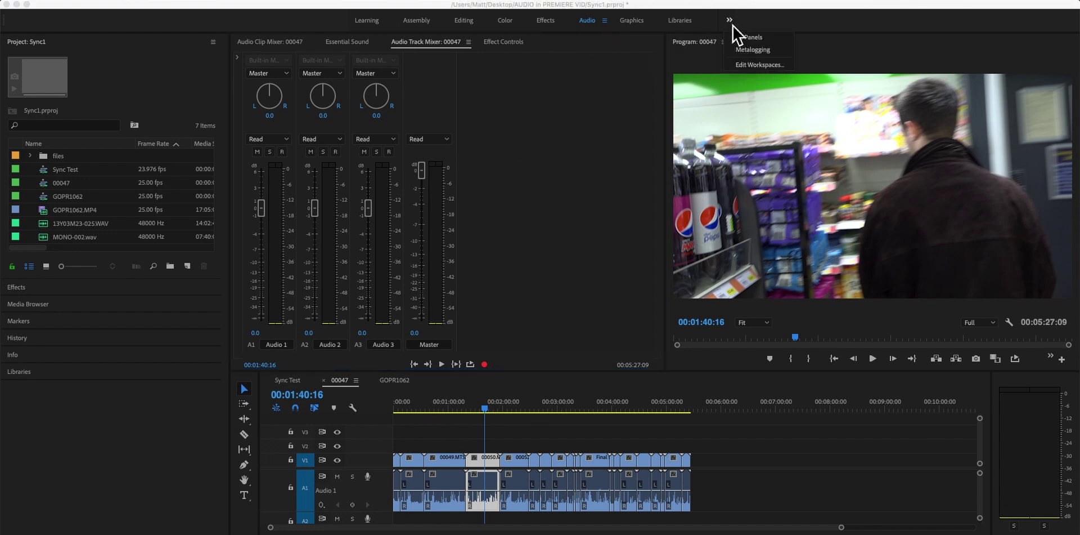
left_click(769, 66)
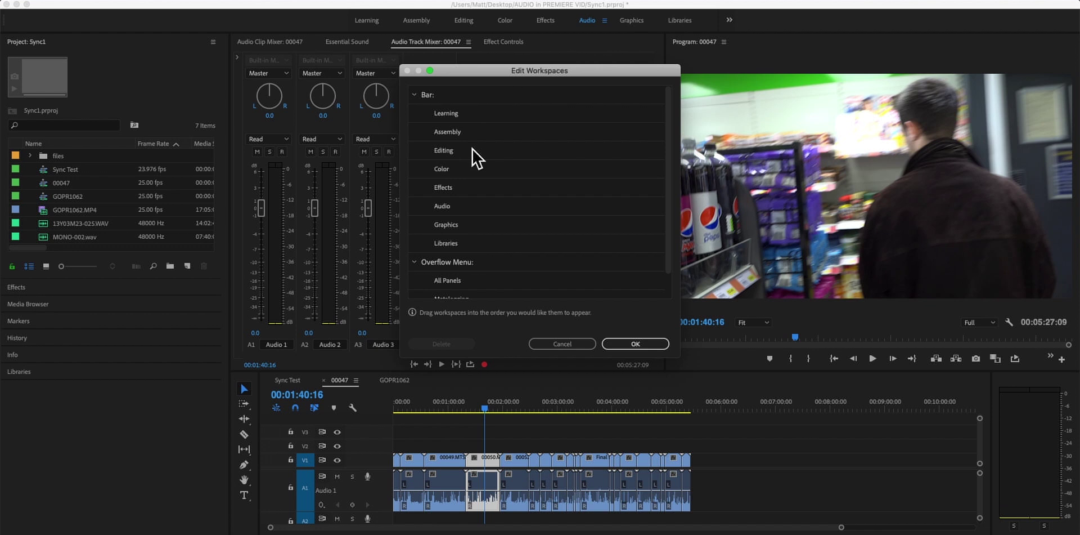
left_click(559, 345)
Rename audio track A1 of sequence 00047 as DX
left_click_drag(442, 46, 478, 56)
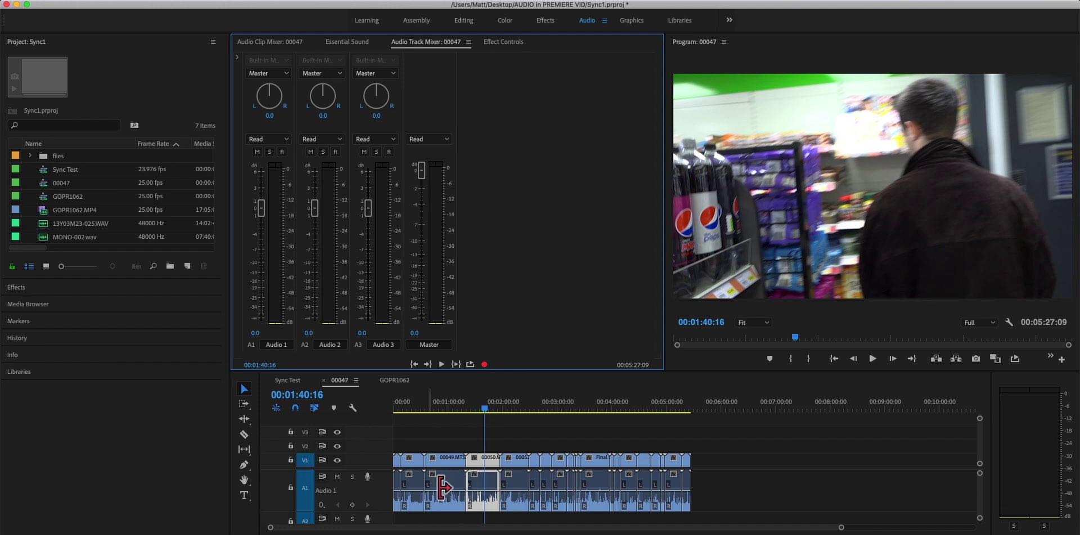
left_click(372, 497)
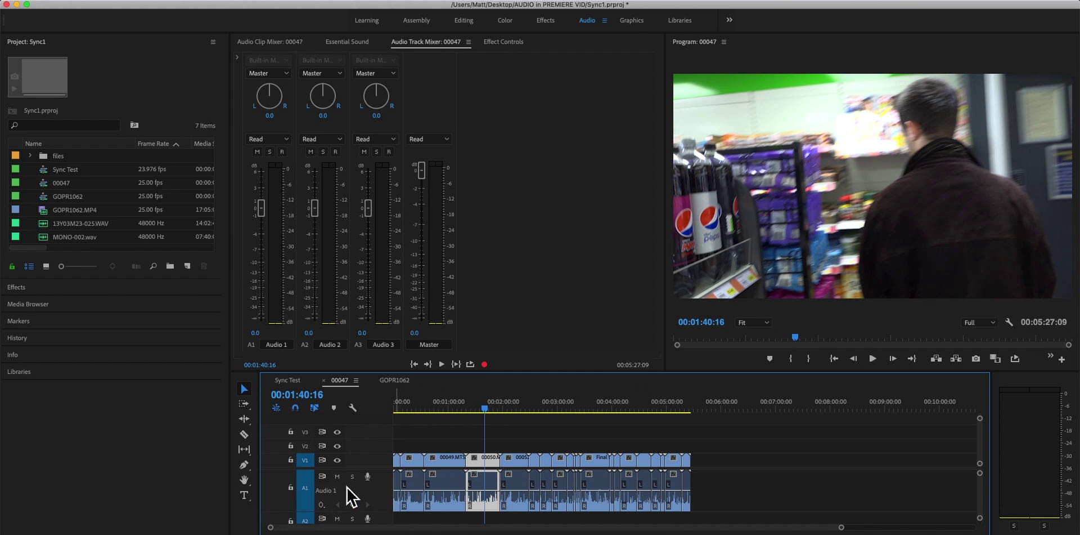
right_click(327, 494)
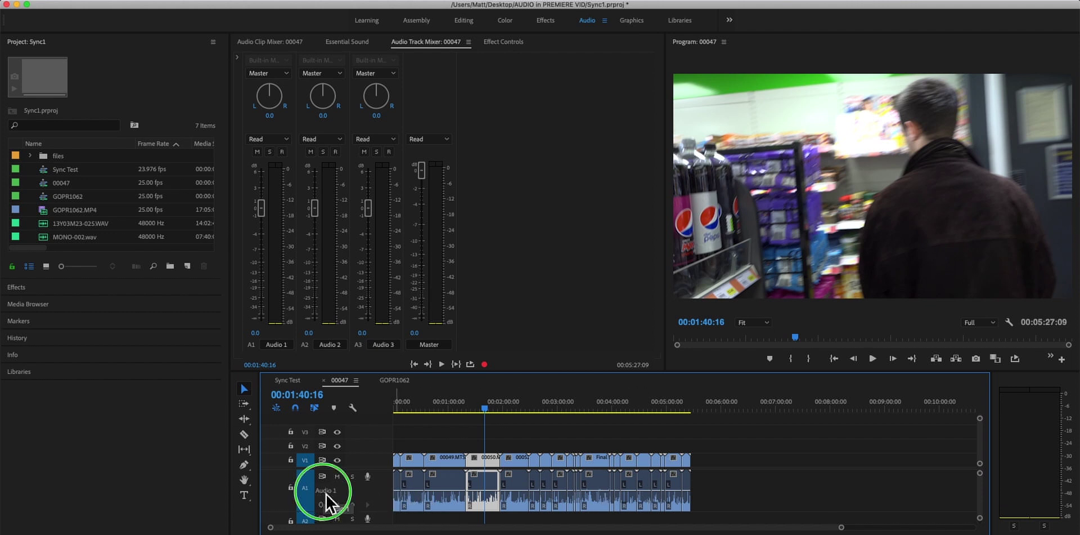
left_click(346, 424)
type("DX")
key("Return")
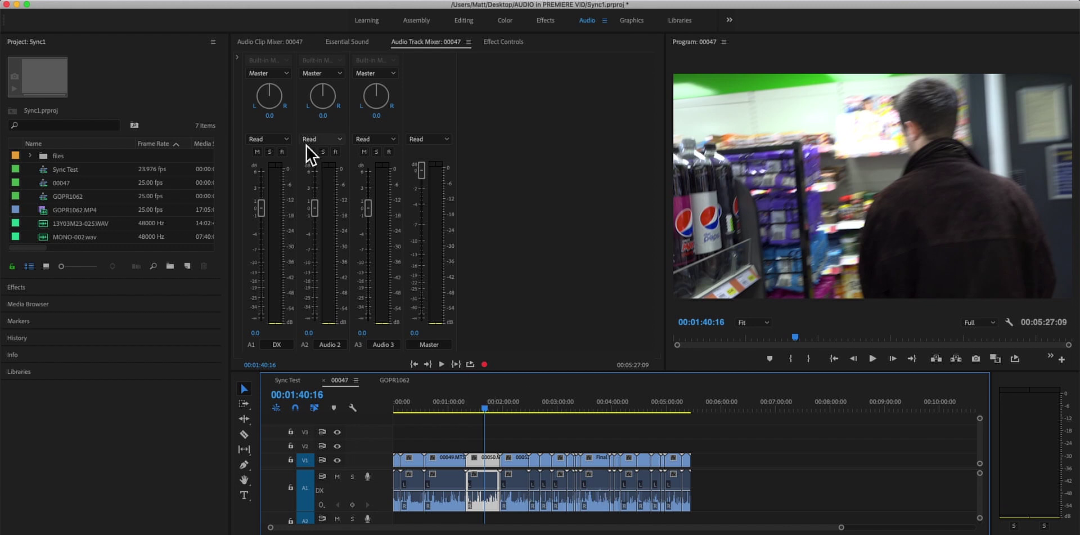
Show the effects and sends area of the Audio Track Mixer and browse the available audio effects, including a search for "dynamics"
left_click(238, 60)
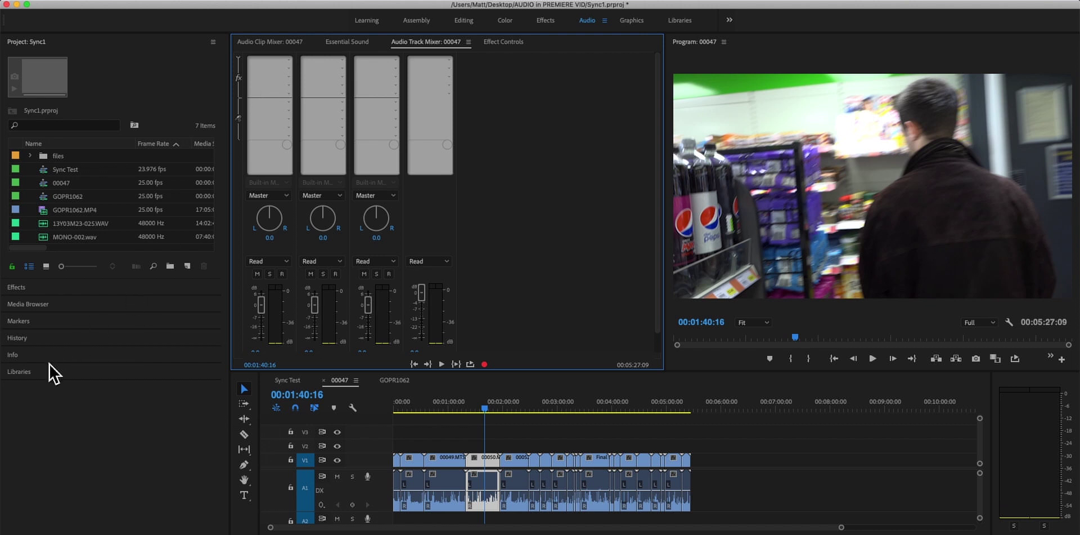
left_click(37, 288)
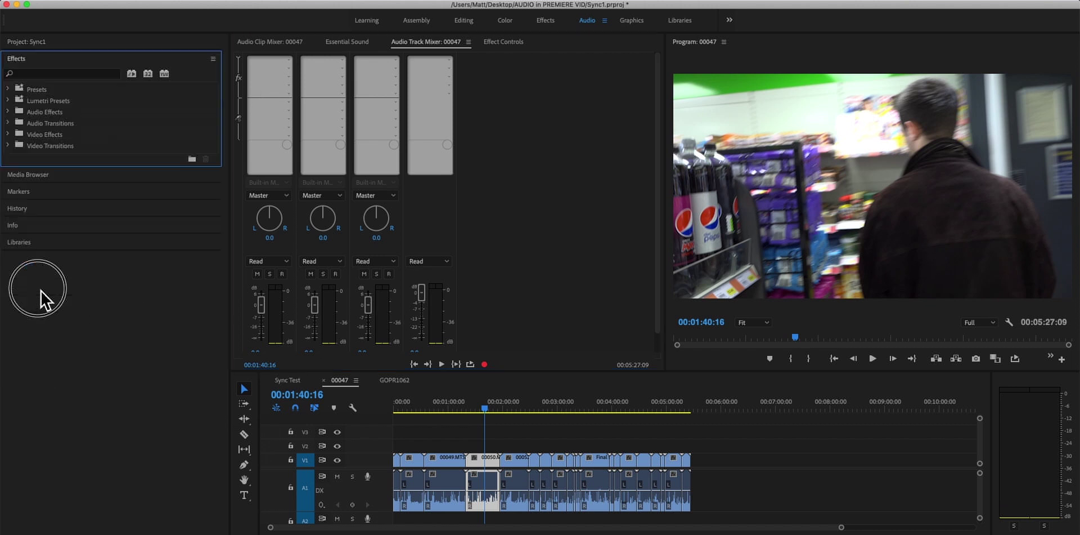
left_click(62, 73)
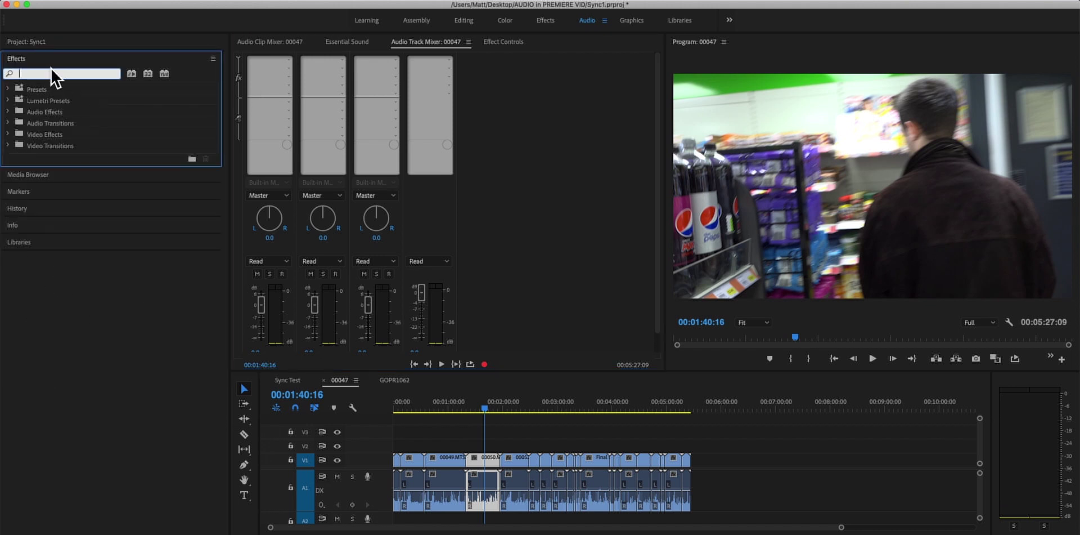
type("dynamics")
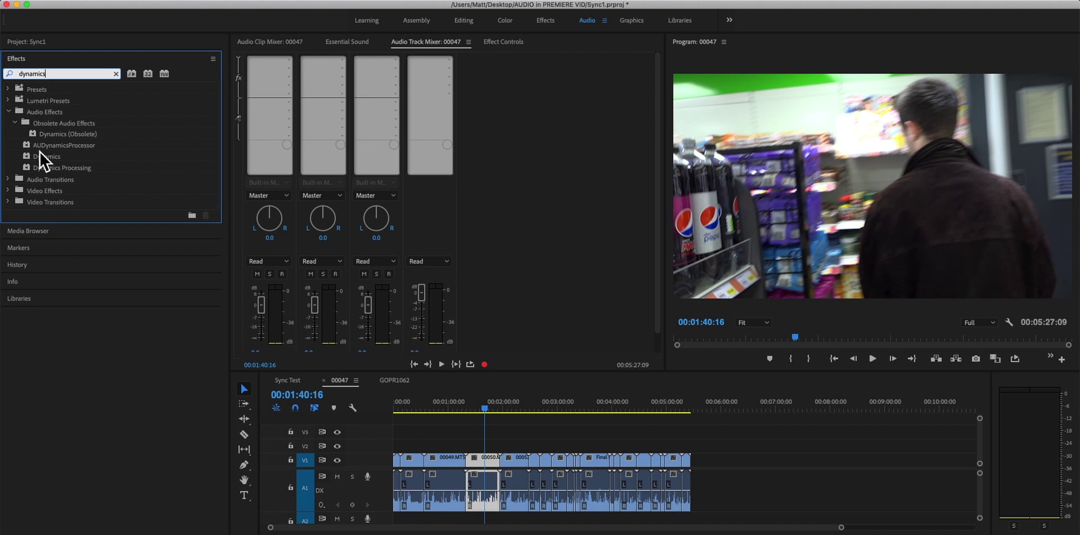
left_click(116, 74)
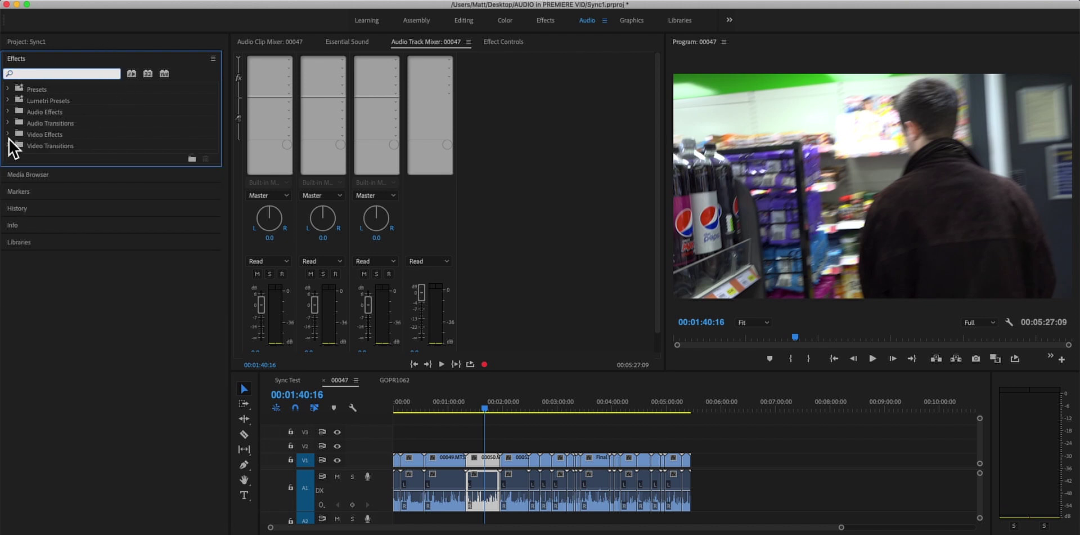
left_click(8, 112)
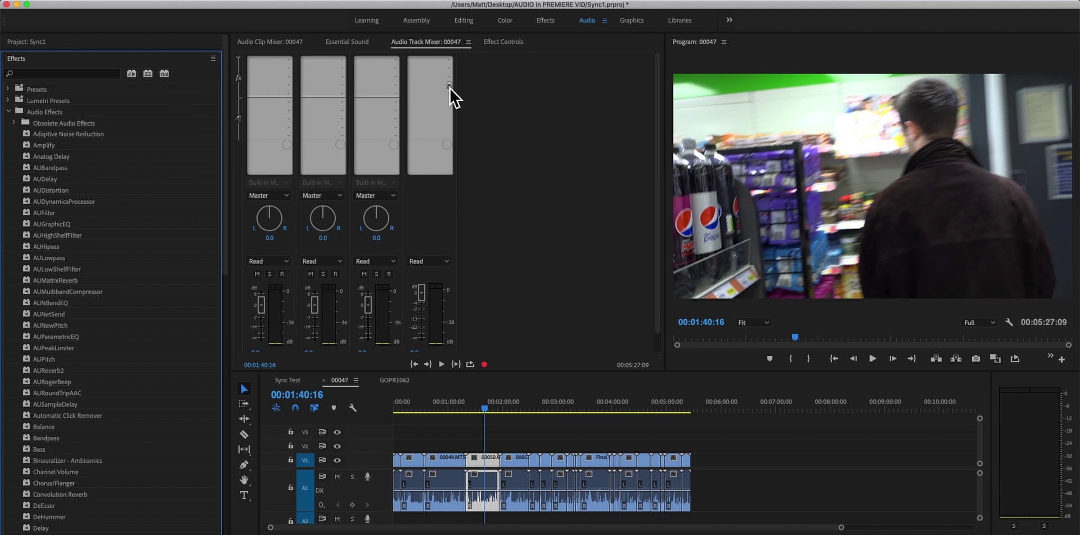
Add the Fill Left with Right effect to the first effect slot of the DX track
left_click(404, 47)
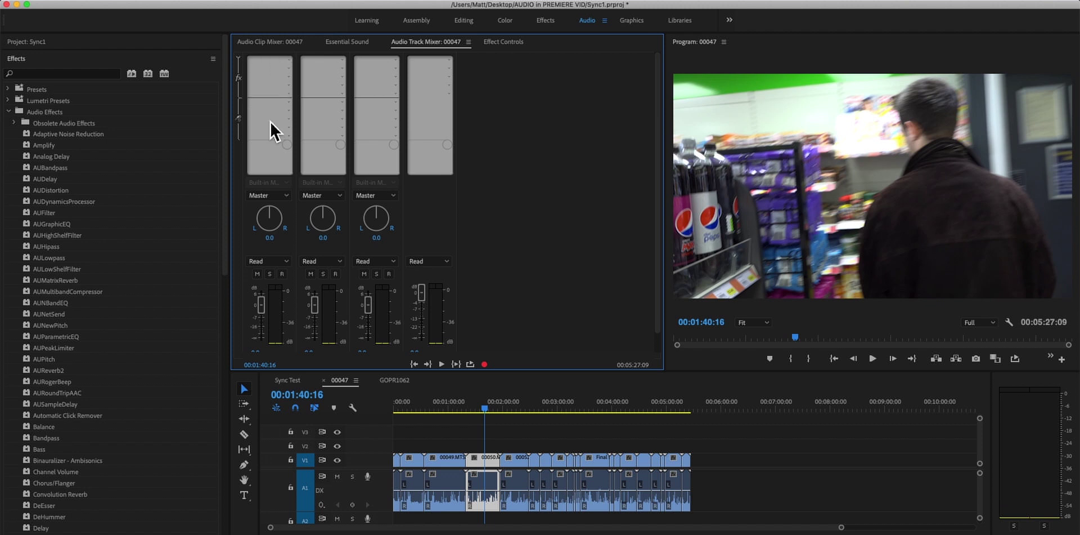
left_click(287, 61)
mouse_move(311, 136)
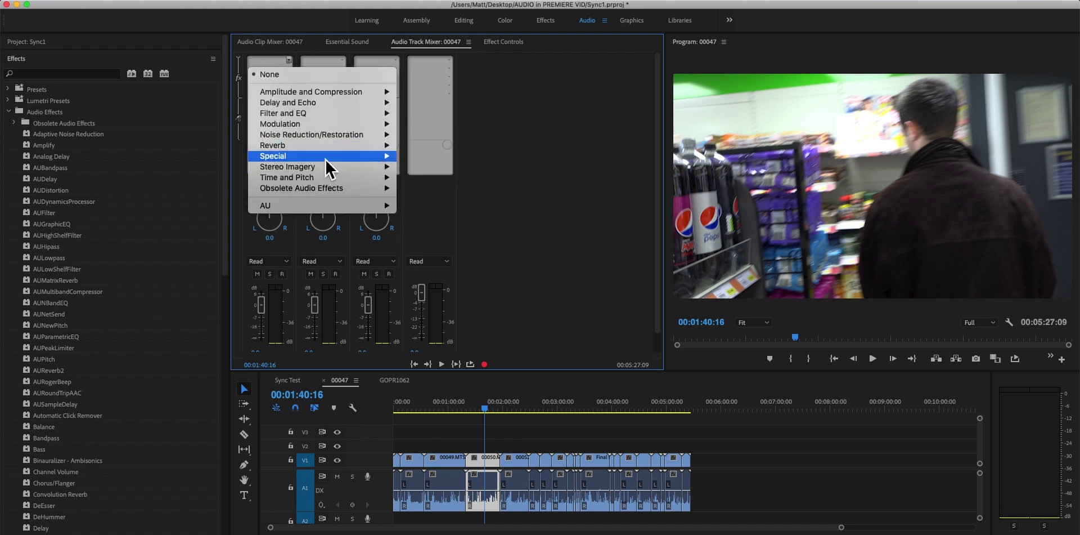
mouse_move(326, 158)
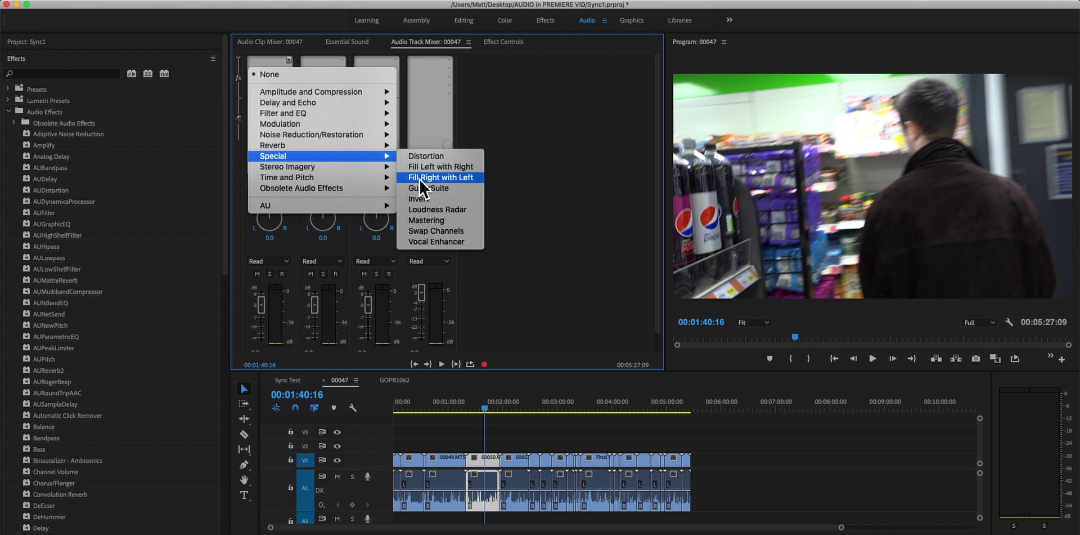
left_click(478, 168)
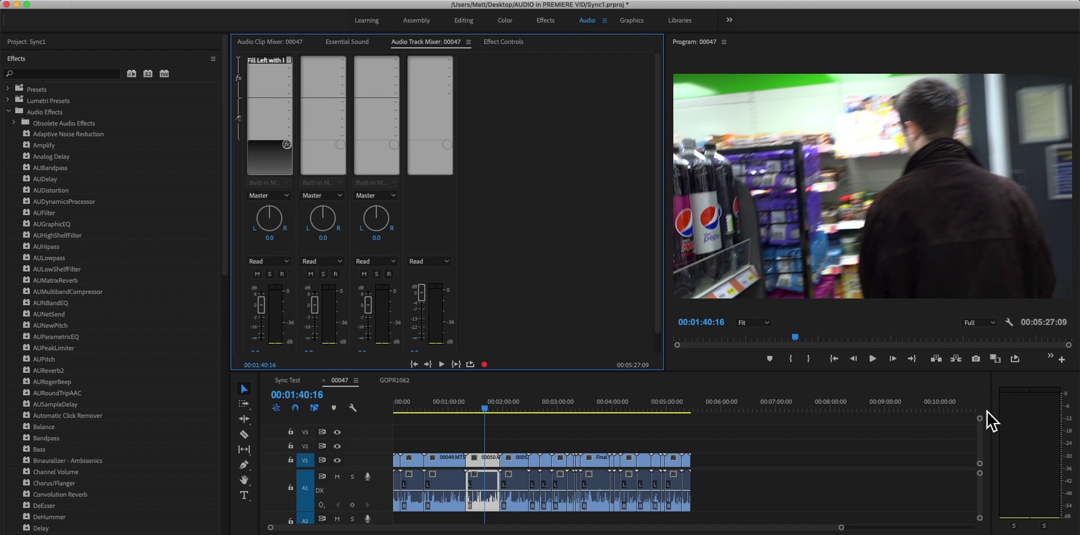
Play sequence 00047 to check both channels of the DX track, and return the playhead to 00:01:40:05
key("space")
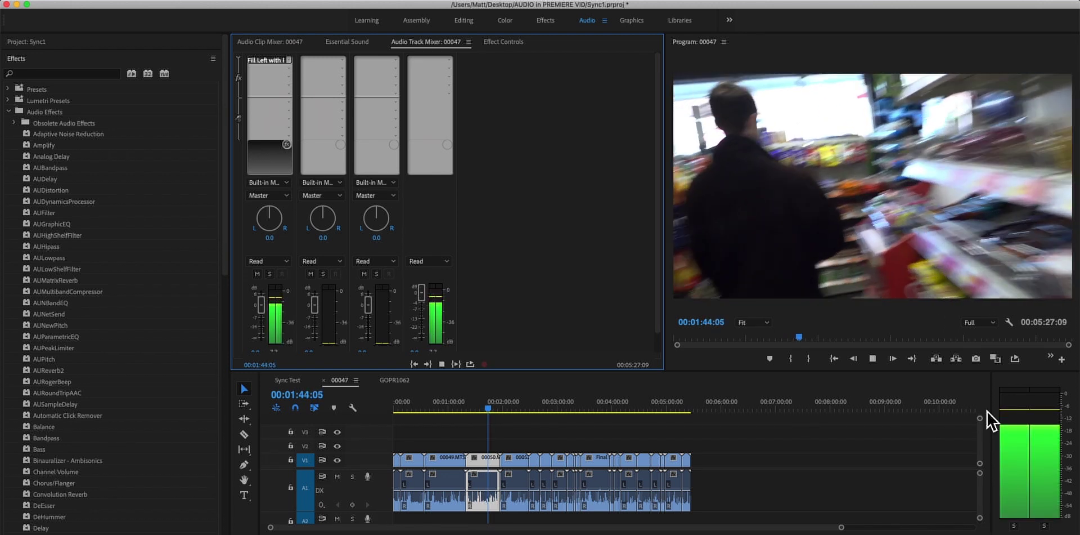
key("space")
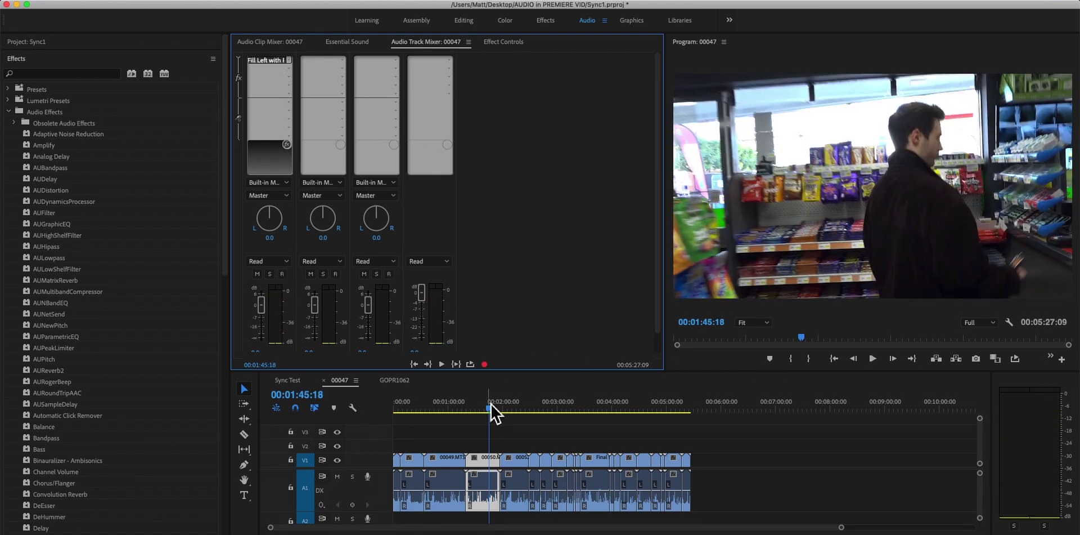
left_click_drag(487, 410, 488, 415)
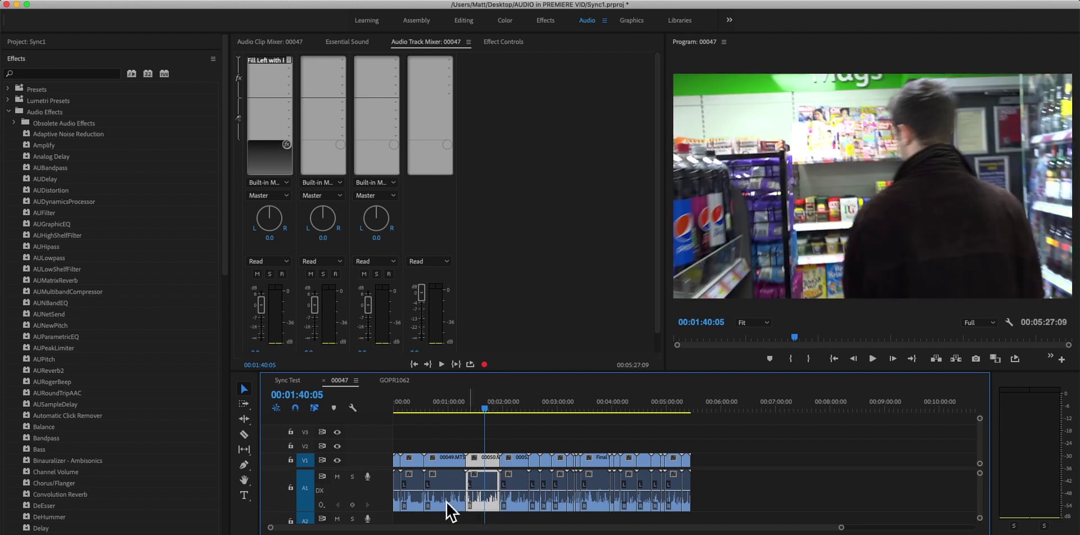
Enlarge the Audio Track Mixer area and add Adaptive Noise Reduction to the second effect slot of the DX track
scroll(391, 473, "down", 1)
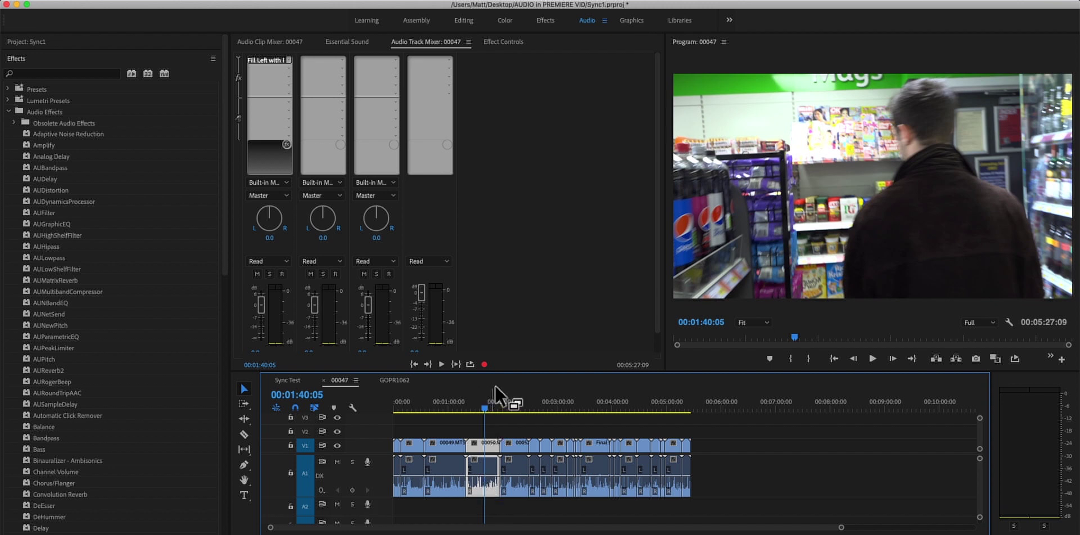
left_click_drag(507, 372, 506, 399)
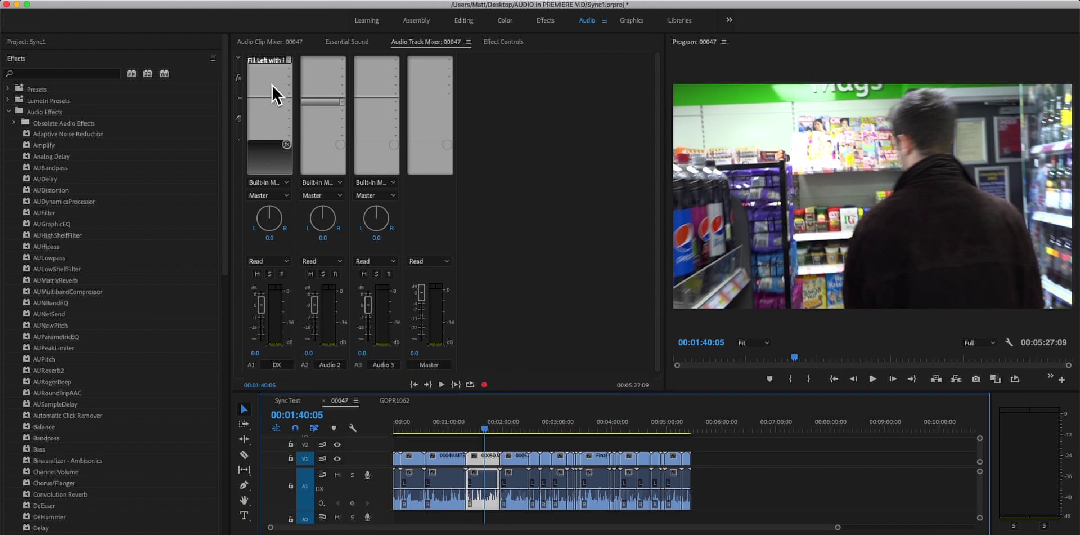
left_click(289, 68)
left_click(290, 69)
left_click(289, 68)
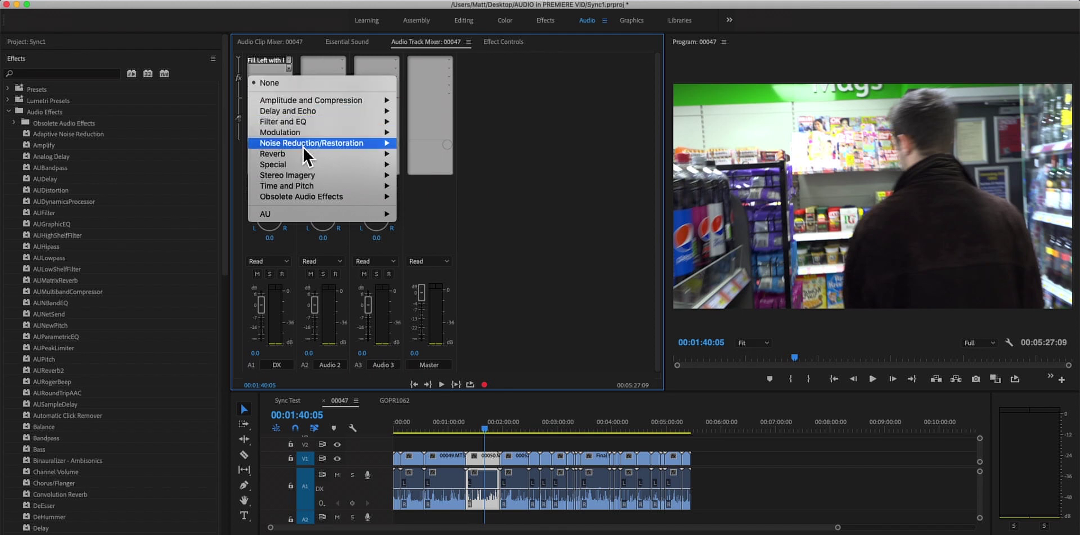
mouse_move(303, 144)
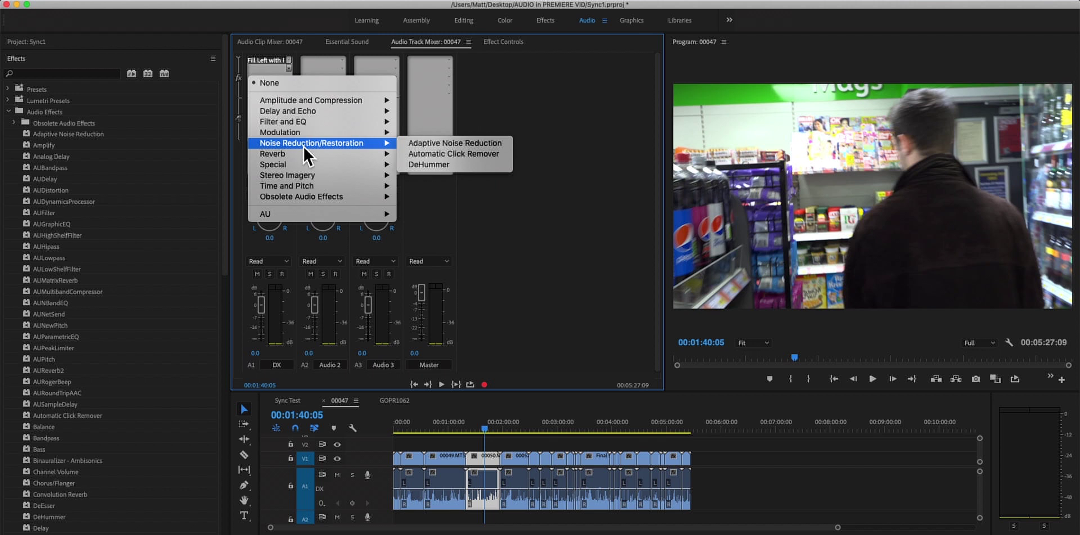
left_click(494, 148)
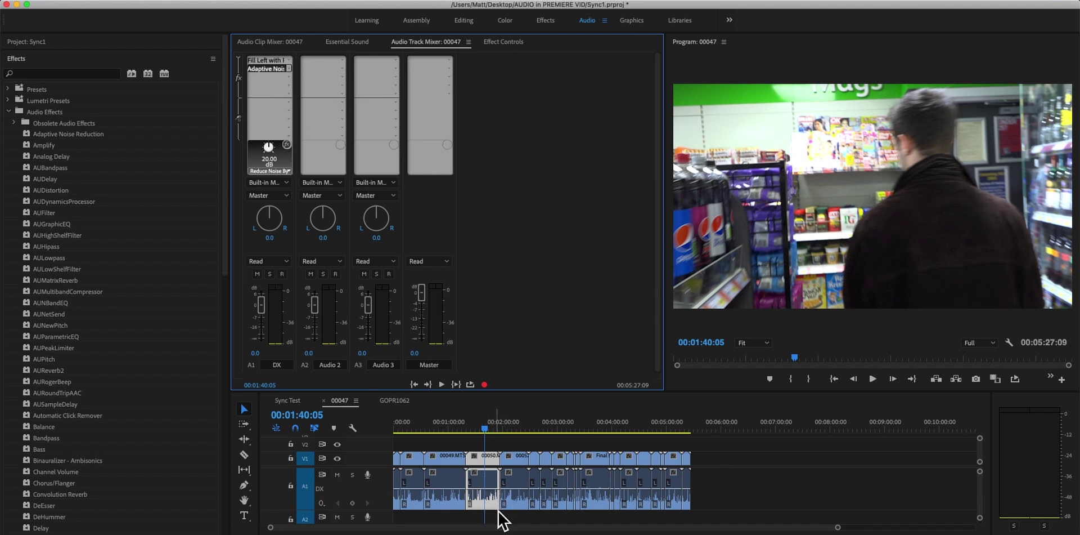
Inspect the settings in the Adaptive Noise Reduction editor of the DX track and close the editor
double_click(276, 71)
left_click(495, 180)
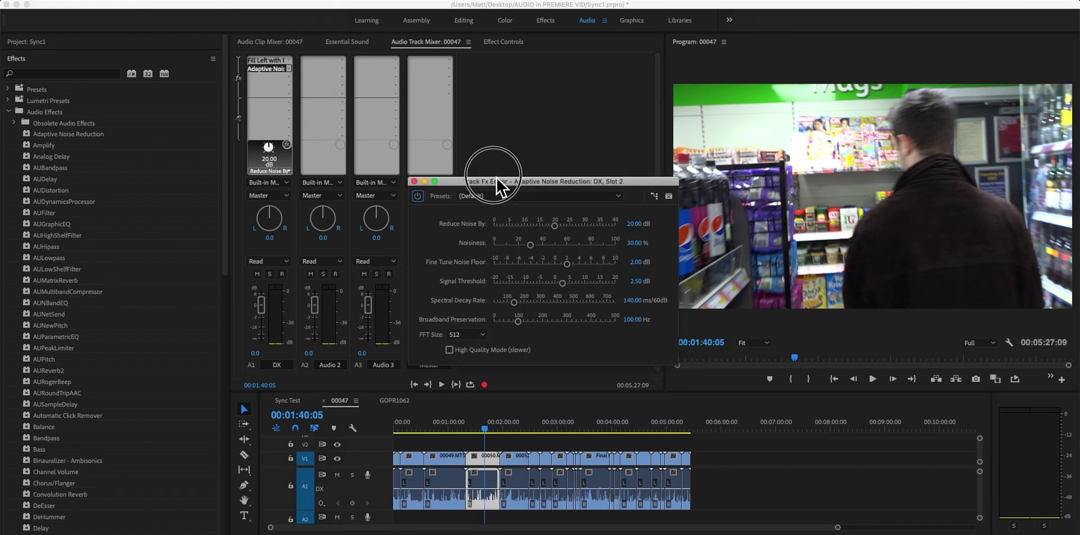
left_click_drag(496, 179, 567, 79)
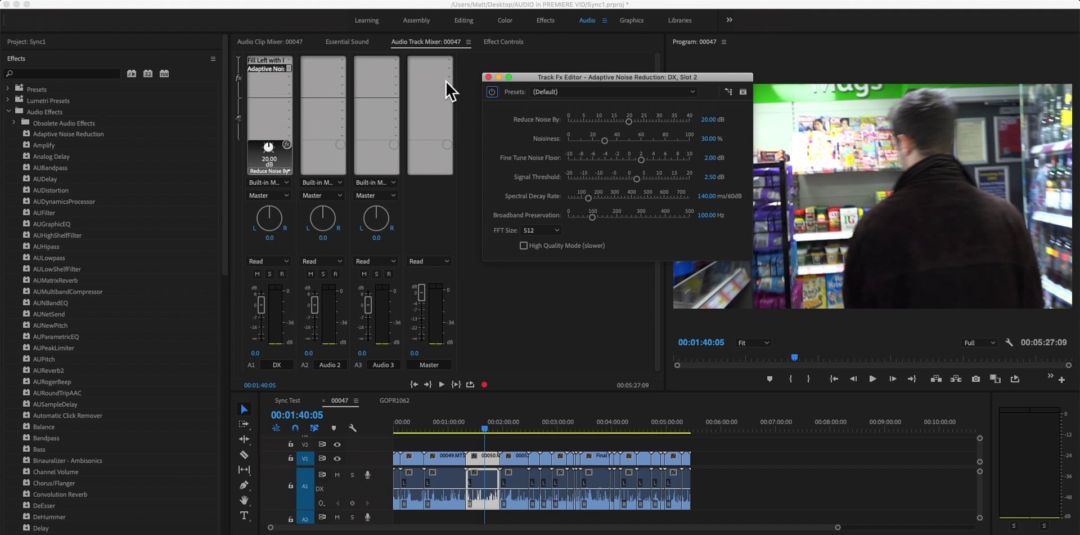
left_click(489, 77)
double_click(269, 69)
left_click(583, 79)
left_click_drag(583, 80, 590, 76)
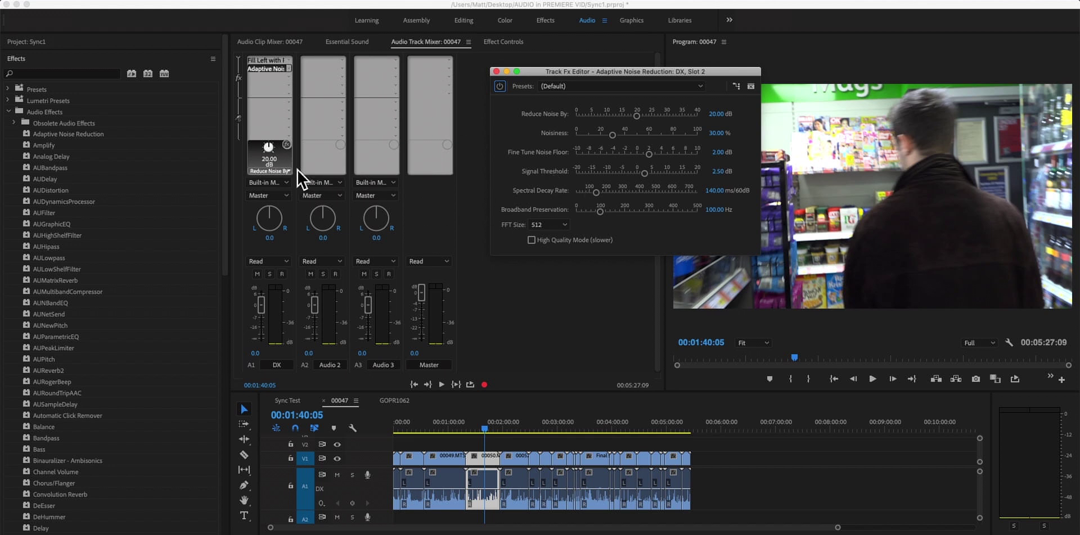
left_click(496, 72)
View the adjustable parameters listed for Adaptive Noise Reduction in the DX track's mixer strip
left_click(257, 153)
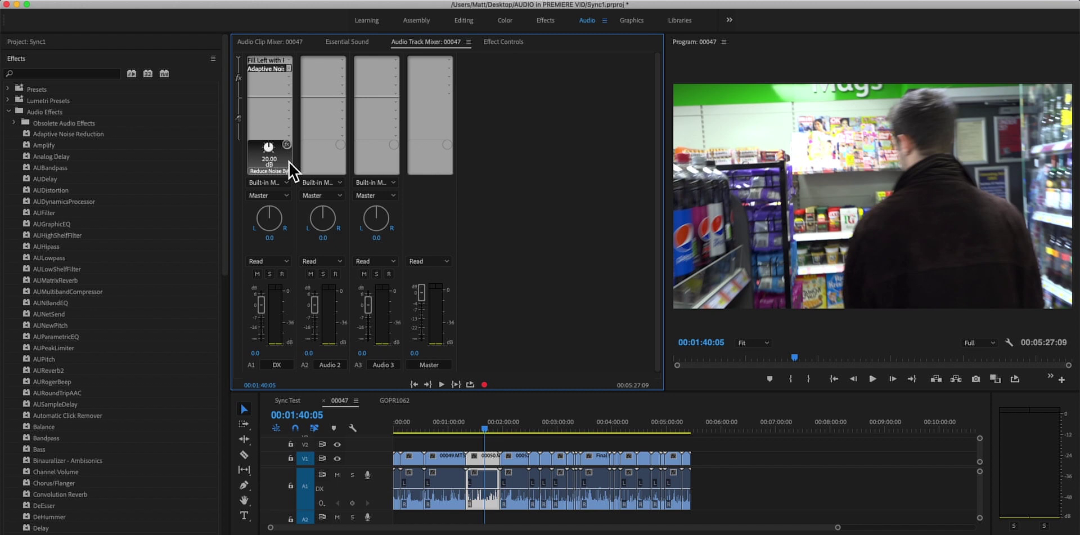
left_click(288, 171)
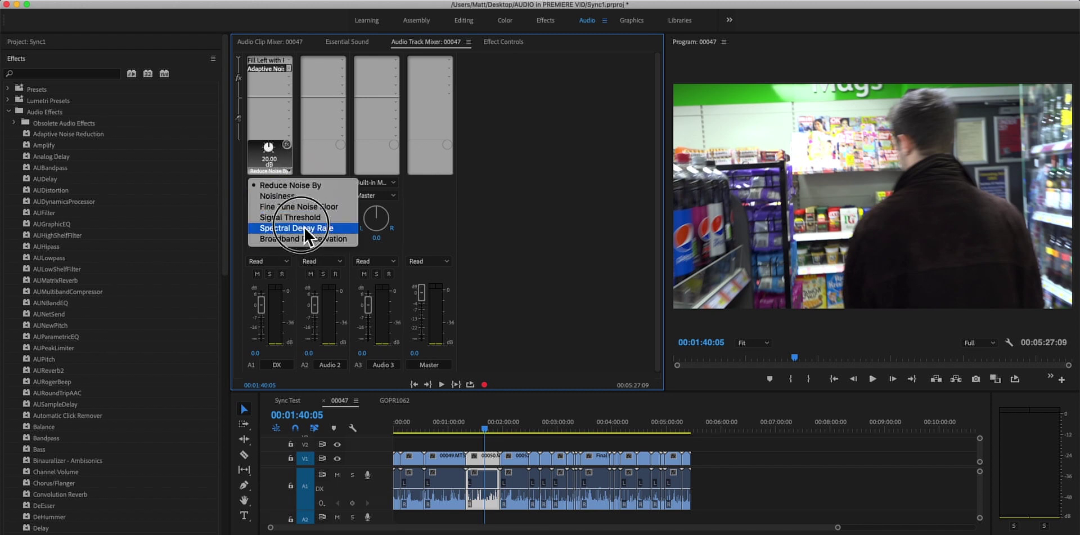
left_click(292, 167)
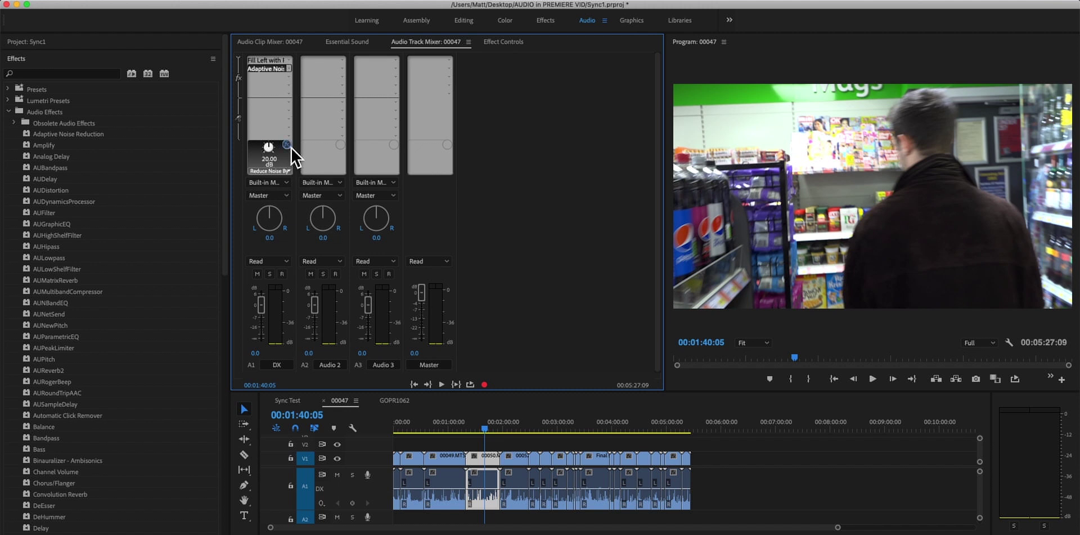
Open the Adaptive Noise Reduction editor of the DX track and apply the Light Noise Reduction preset
double_click(270, 69)
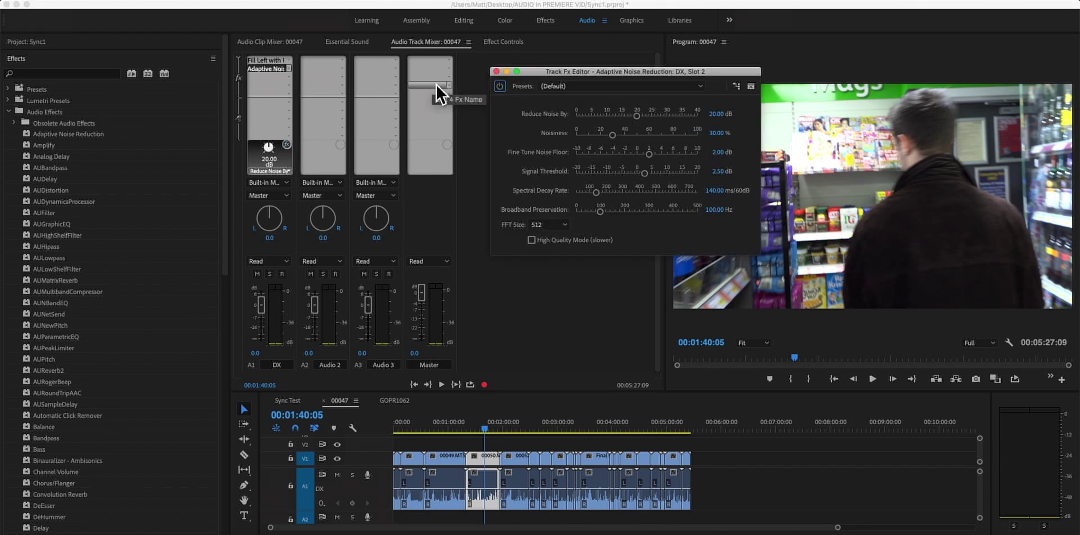
left_click_drag(546, 77, 536, 96)
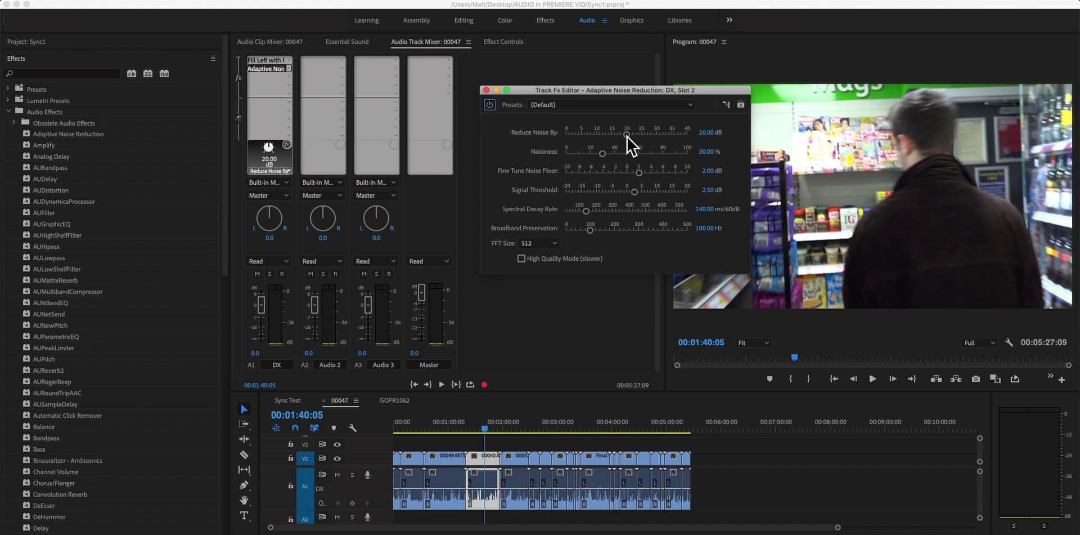
left_click(634, 106)
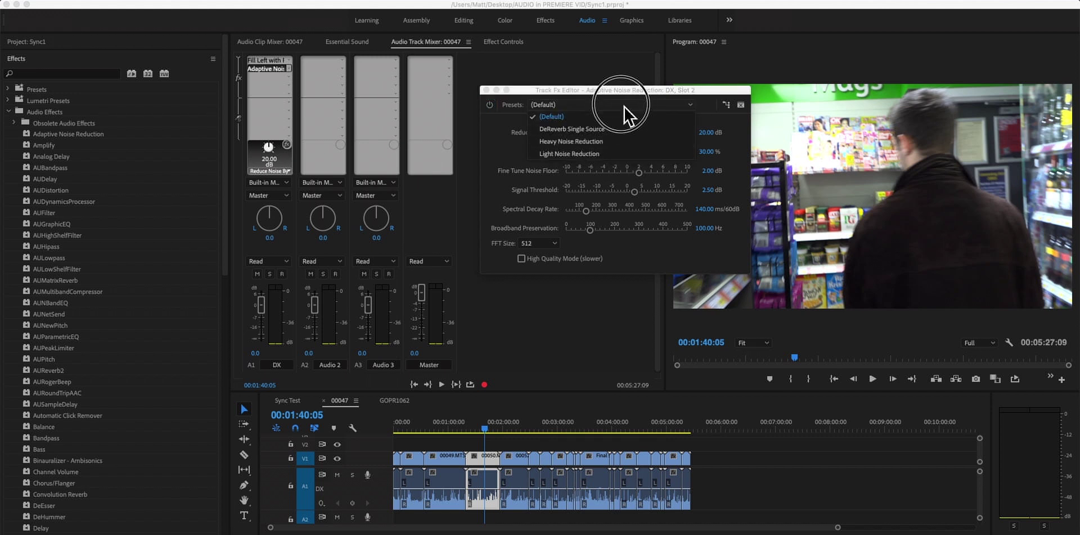
left_click(625, 115)
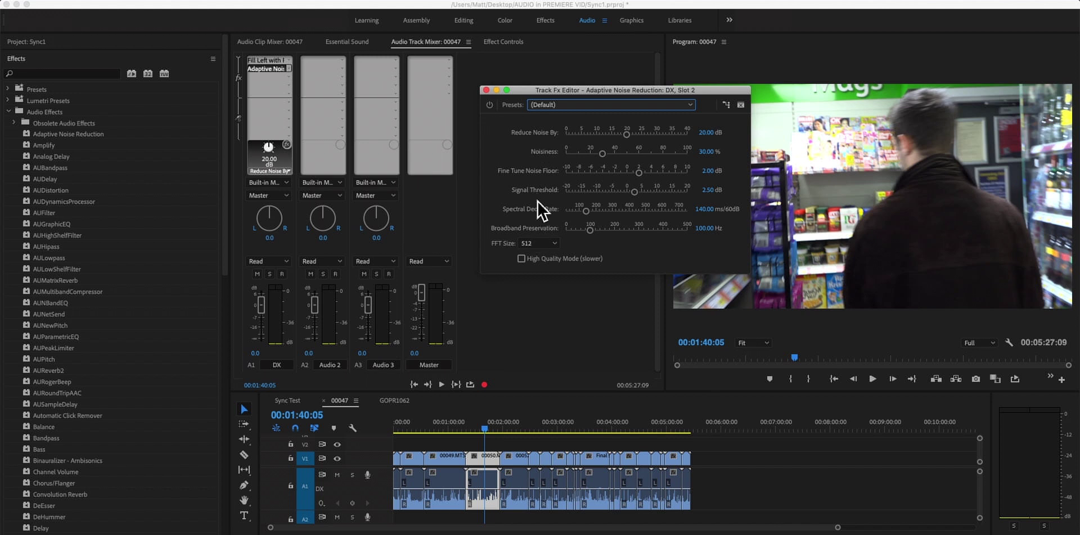
mouse_move(619, 140)
left_mouse_down()
mouse_move(640, 143)
mouse_move(595, 144)
mouse_move(629, 141)
left_mouse_up()
left_click(623, 107)
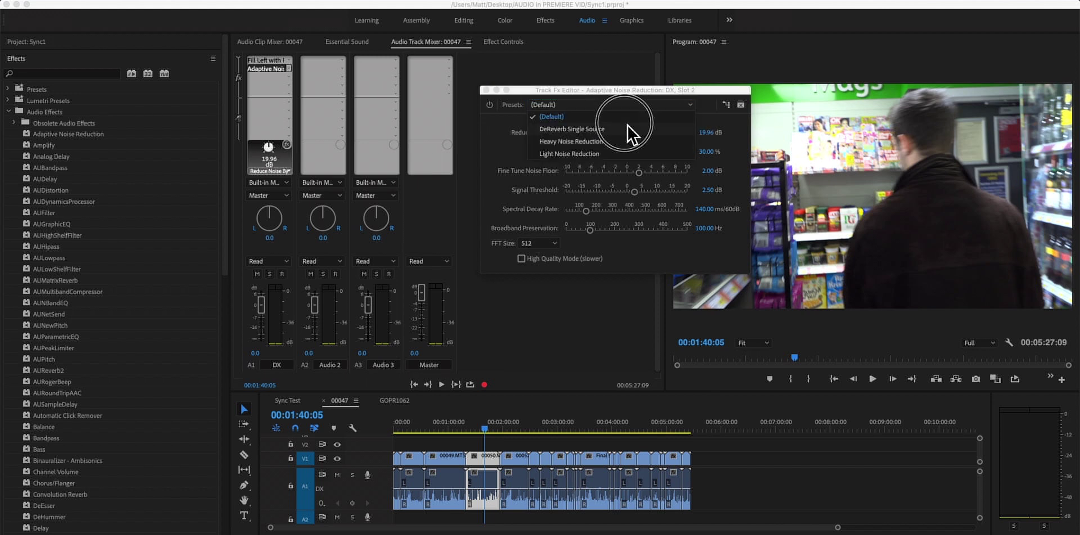
left_click(622, 153)
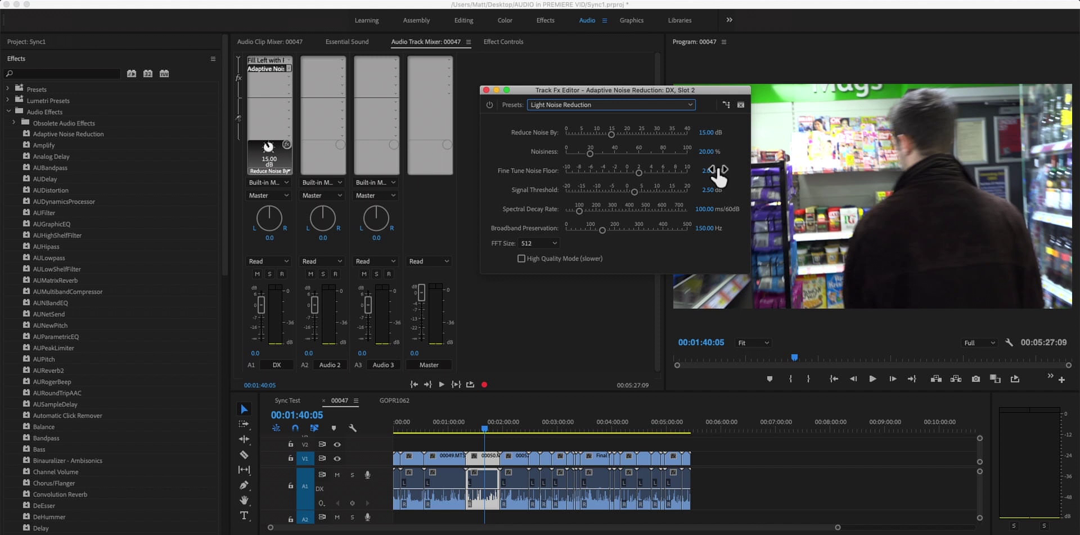
Apply the Heavy Noise Reduction preset and move the effect editor clear of the Program monitor
left_click(682, 106)
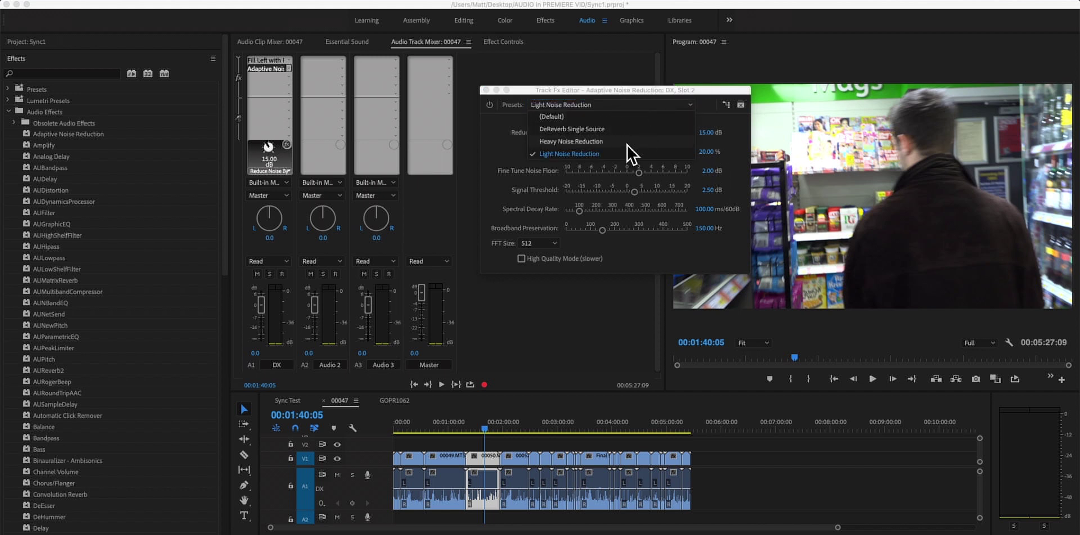
left_click(628, 142)
left_click_drag(673, 90, 619, 71)
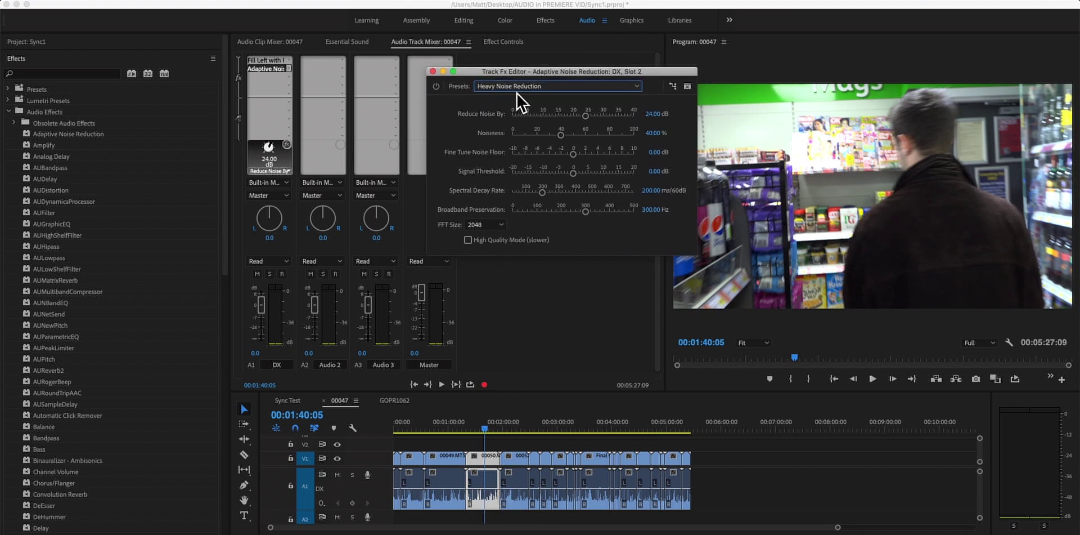
left_click_drag(553, 75, 511, 76)
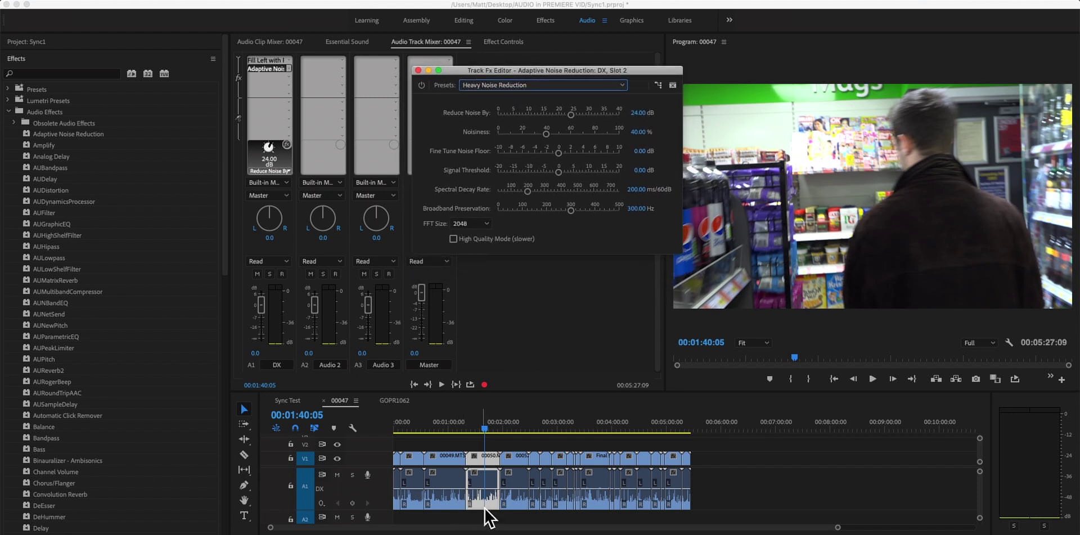
Play the sequence from 00:01:25:09 and toggle Adaptive Noise Reduction off and on to compare the sound
left_click_drag(488, 434, 477, 438)
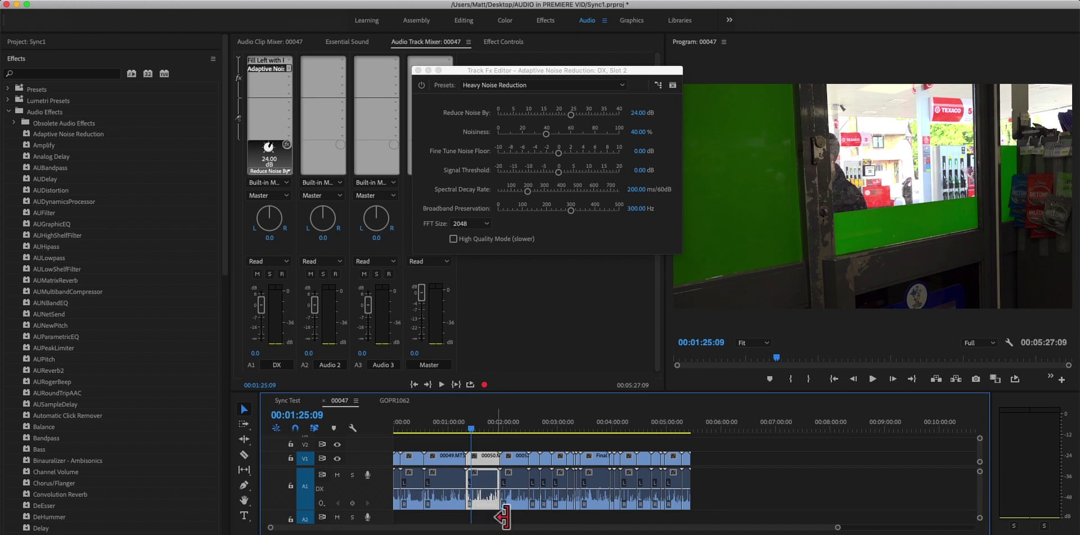
key("space")
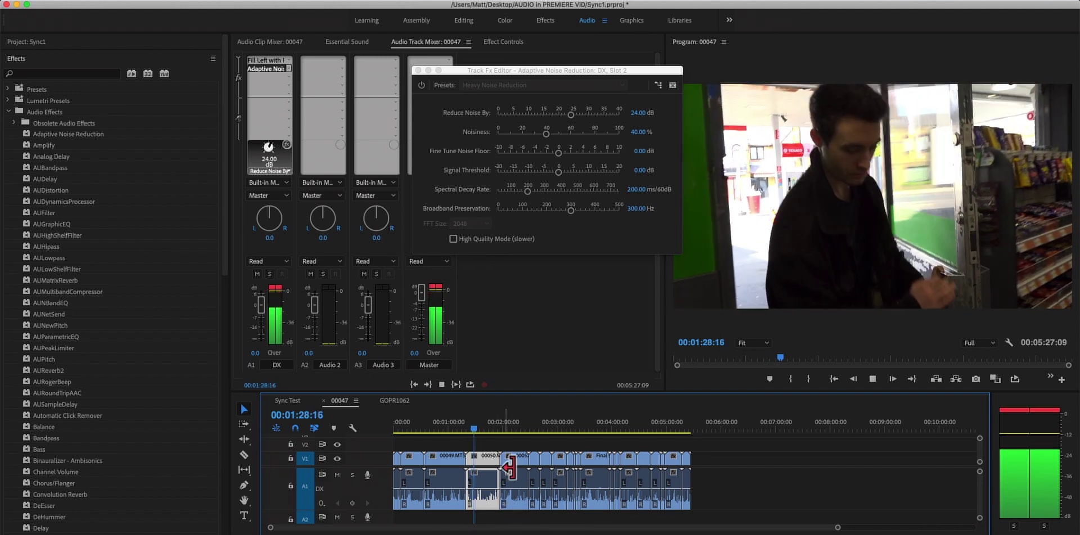
left_click(424, 87)
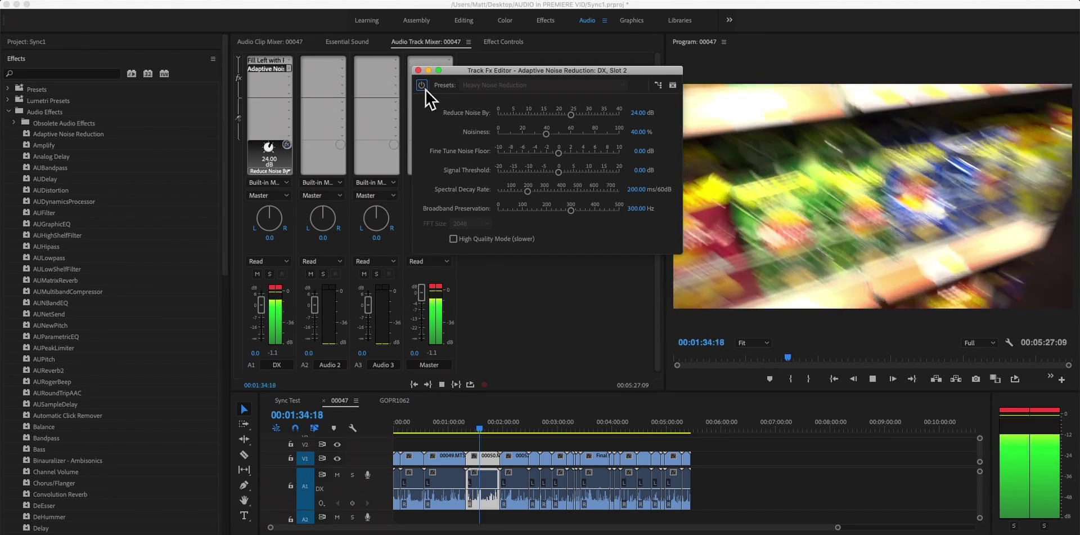
left_click(425, 88)
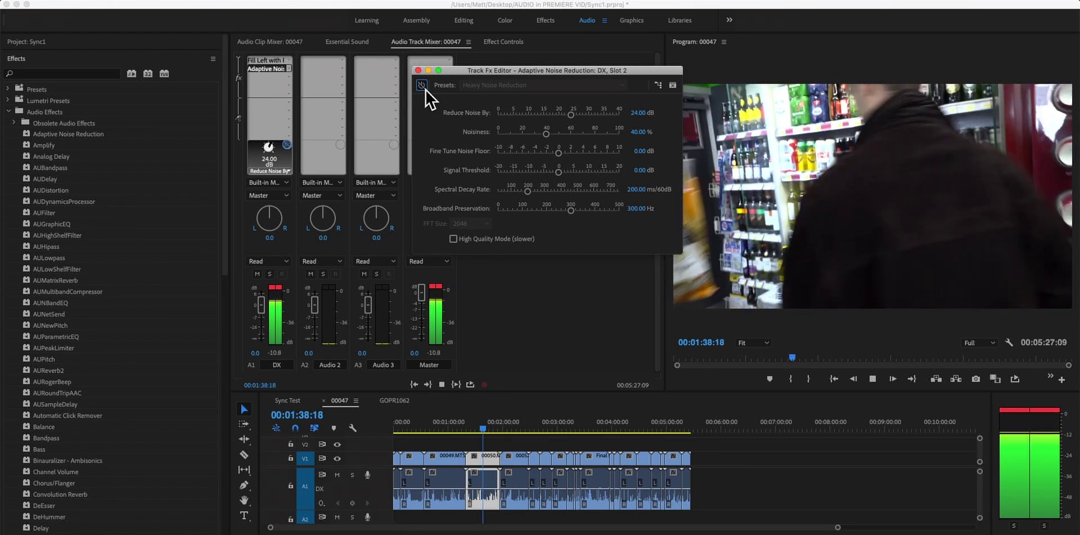
left_click(425, 88)
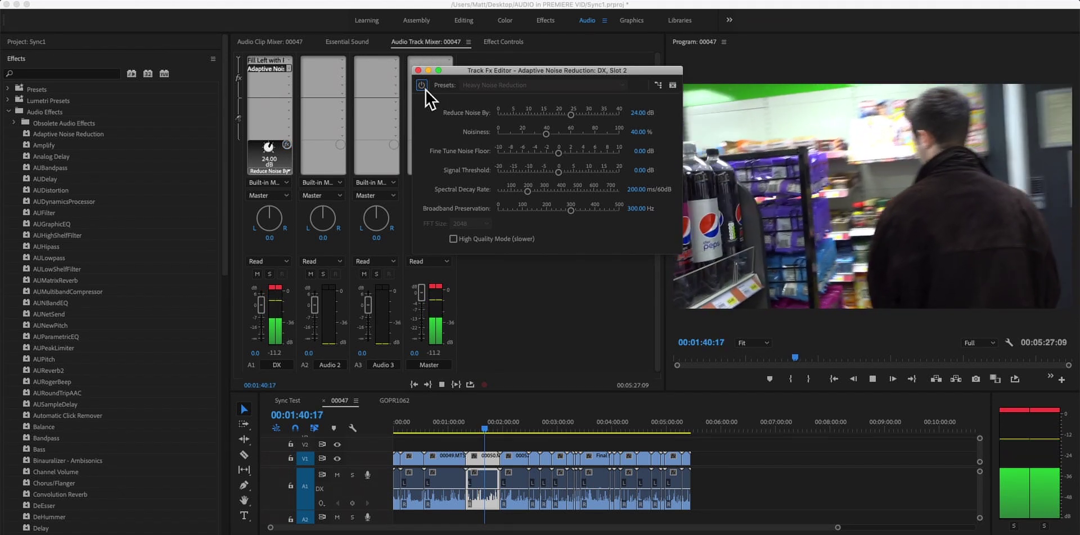
Raise Reduce Noise By to 36.98 dB and Noisiness to 96.72 % during playback, and stop playback
left_click_drag(576, 116, 613, 115)
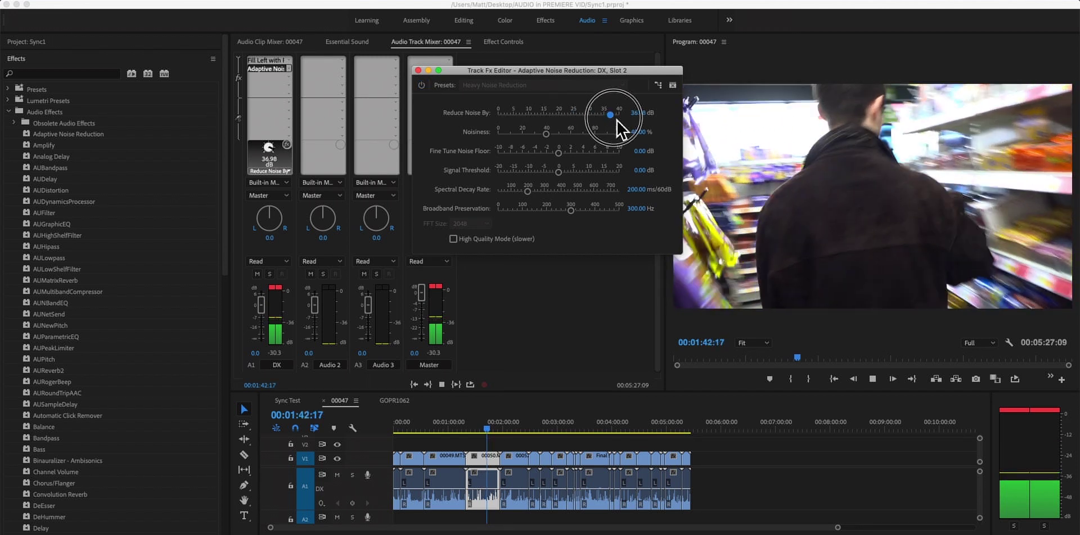
left_click_drag(549, 135, 618, 132)
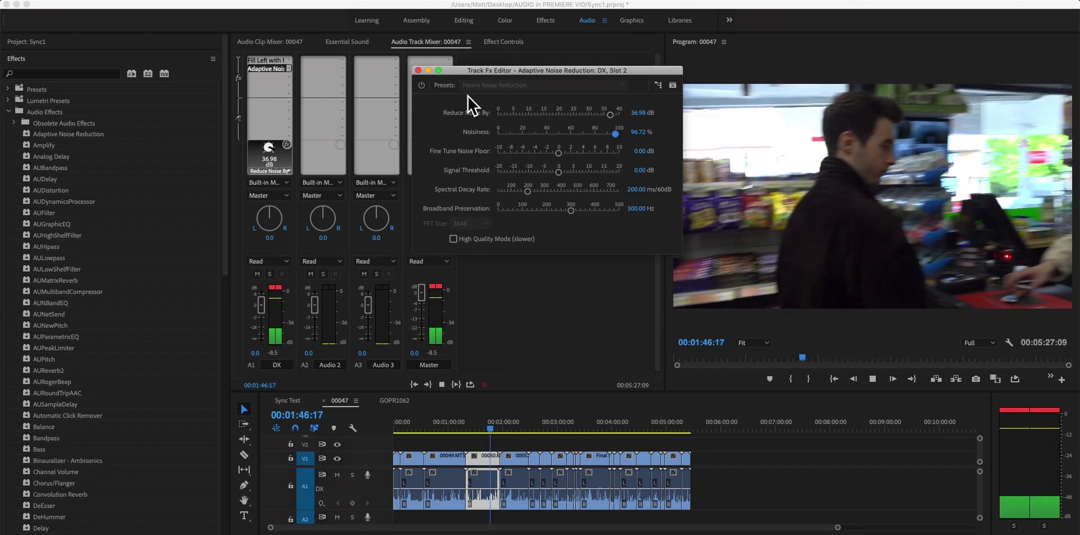
key("space")
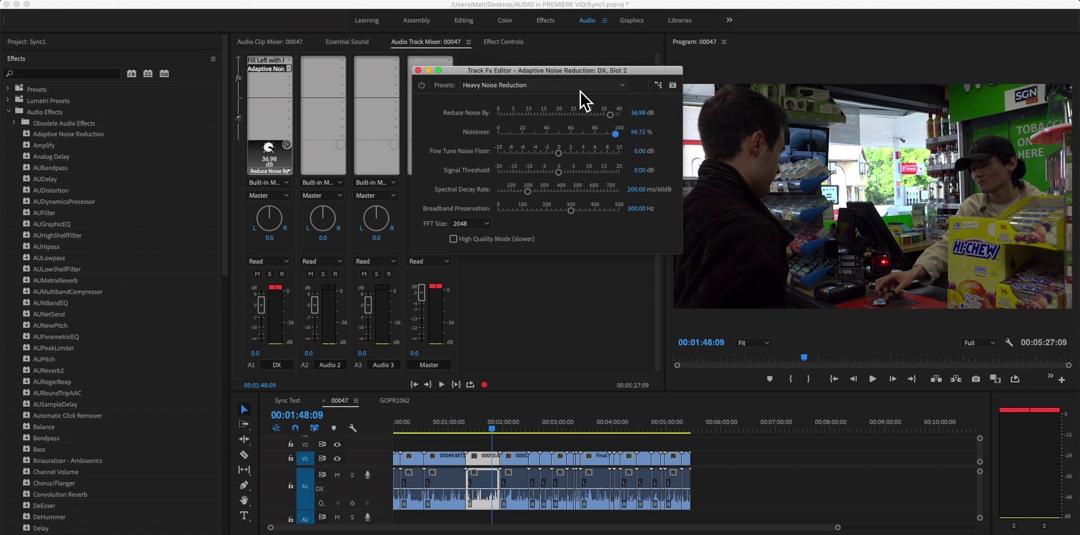
Apply the DeReverb Single Source preset to the DX track's Adaptive Noise Reduction and reposition the editor
left_click_drag(581, 73, 608, 93)
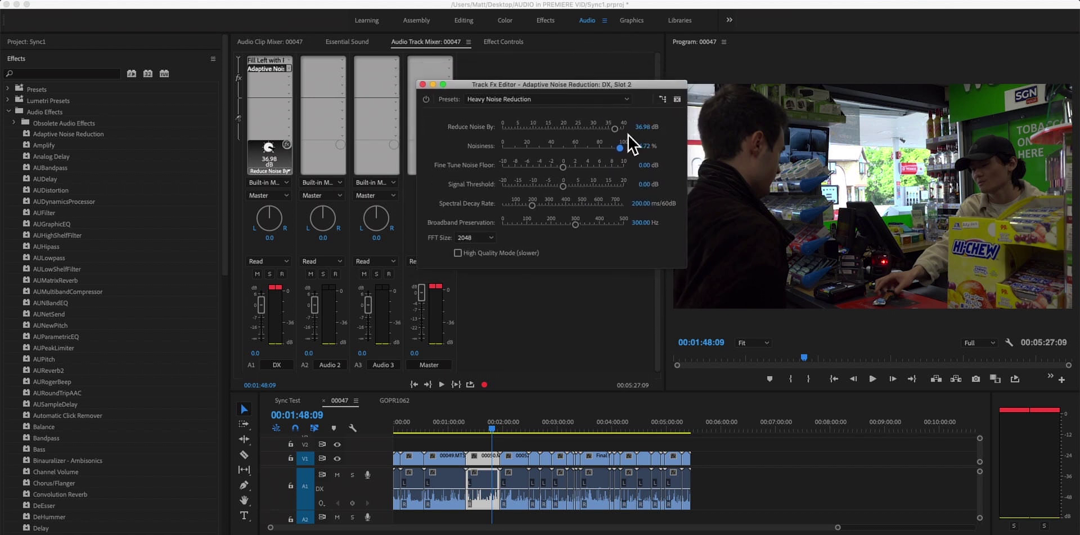
left_click(597, 99)
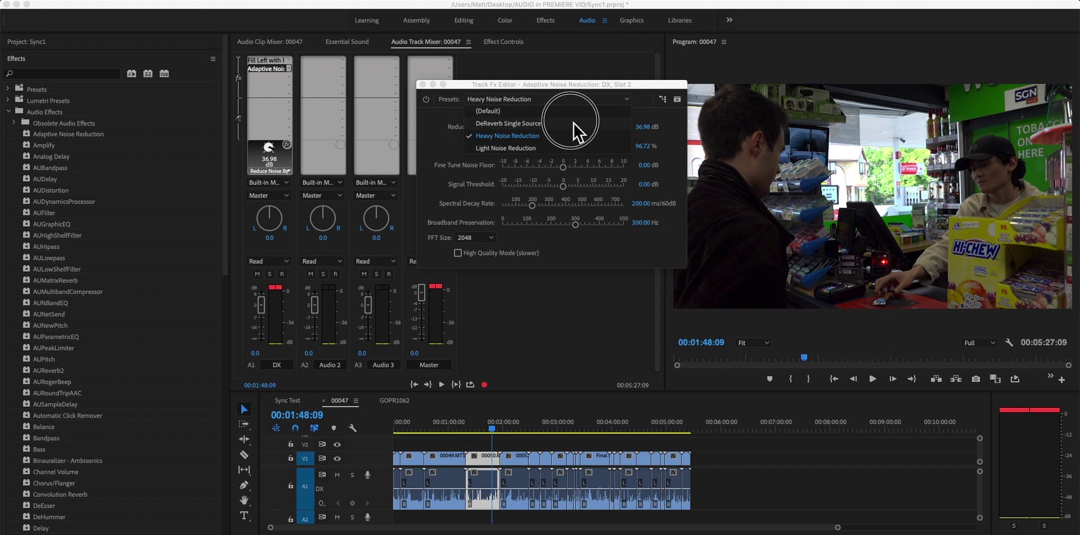
left_click(579, 123)
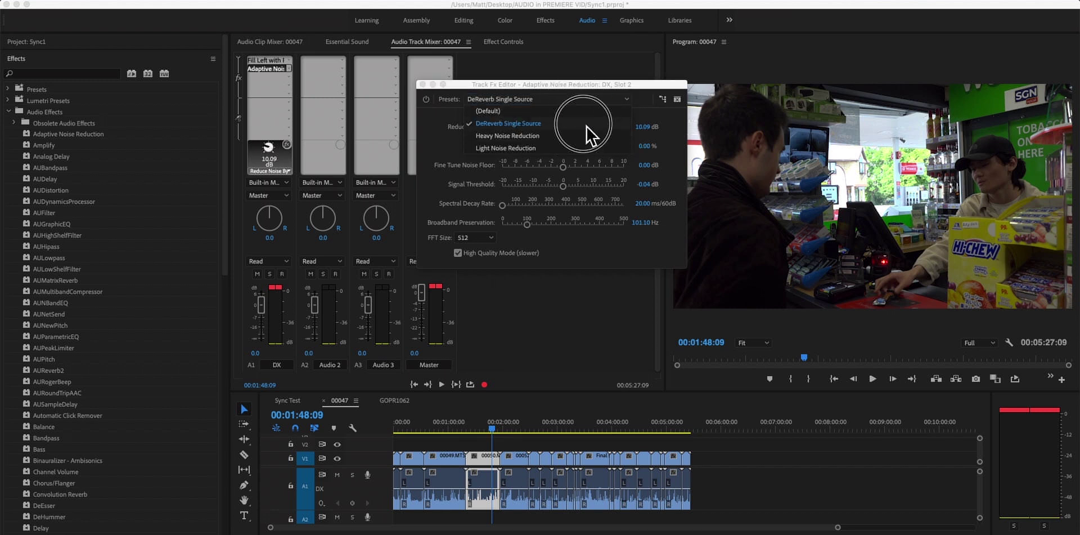
left_click(591, 97)
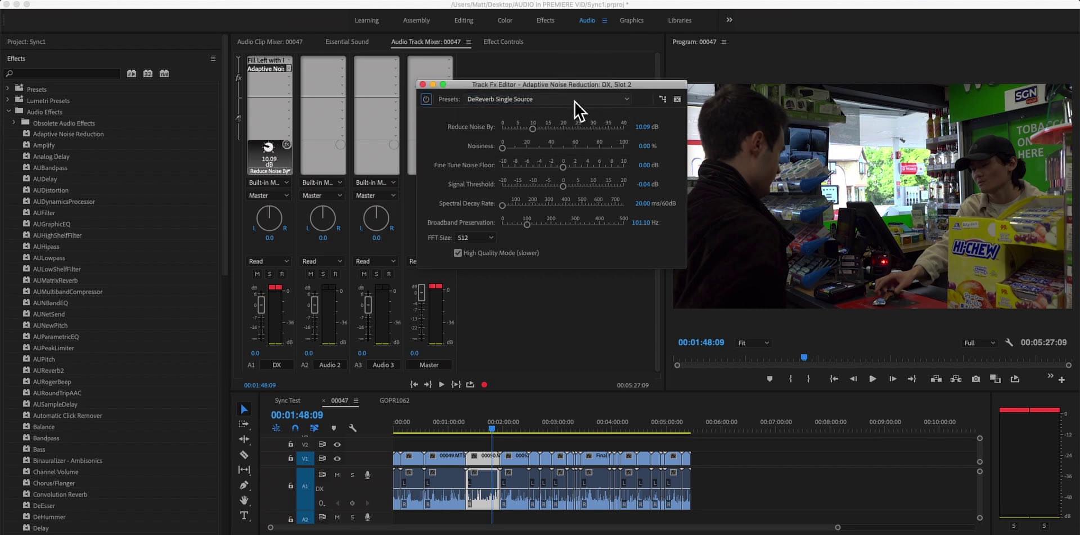
left_click(575, 99)
left_click_drag(578, 85, 576, 86)
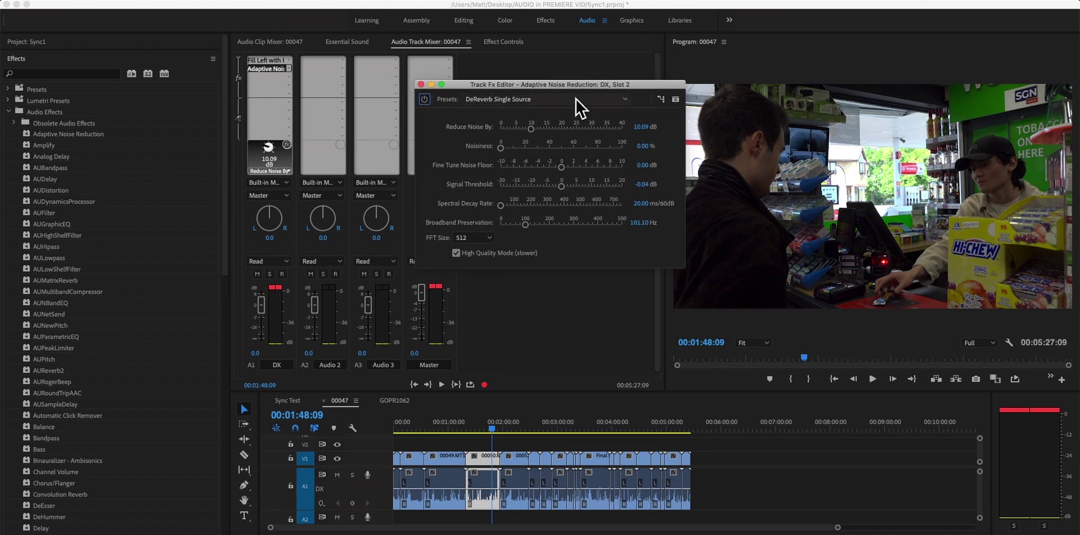
Set the Adaptive Noise Reduction preset to Light Noise Reduction and close the effect editor
left_click(576, 106)
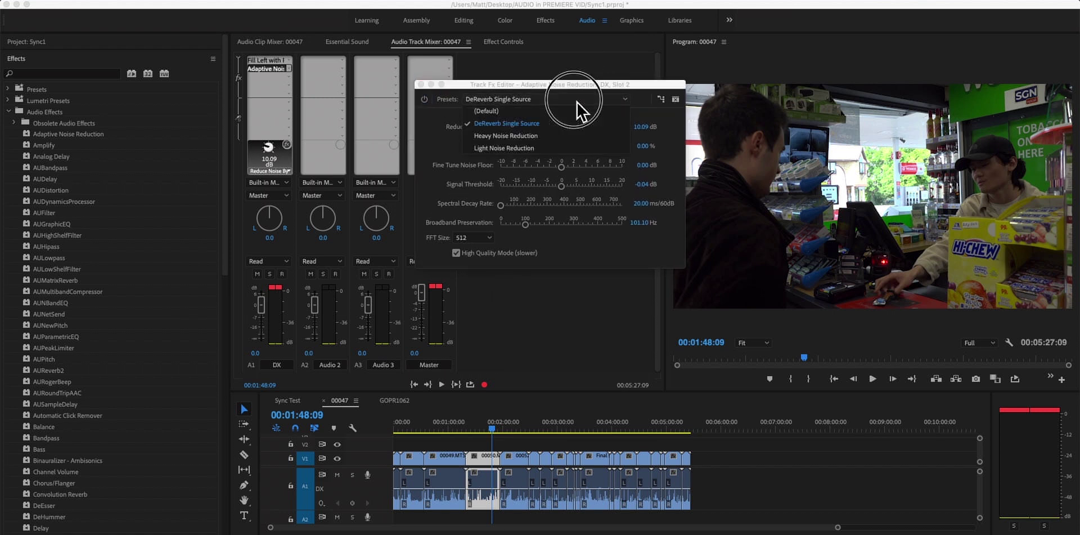
left_click(556, 151)
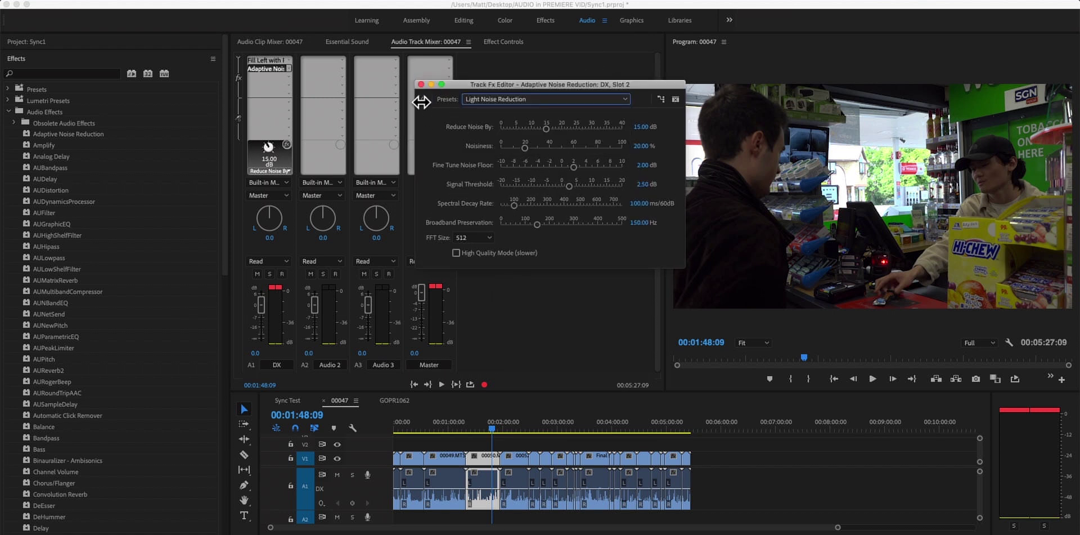
left_click(422, 84)
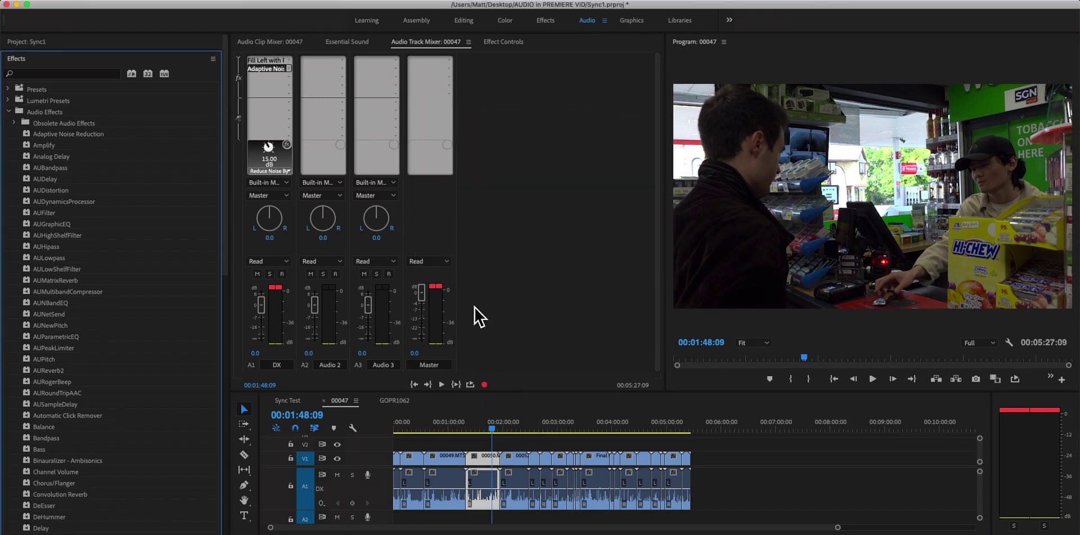
Move the playhead to 00:02:11:03 and apply the AULowpass effect to the DX audio clip there
left_click(423, 46)
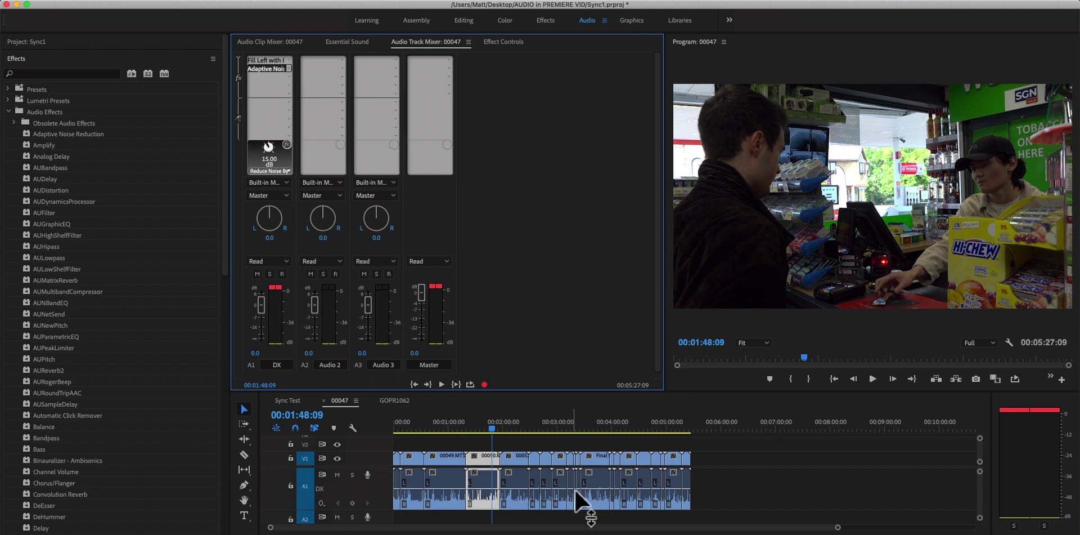
left_click(512, 428)
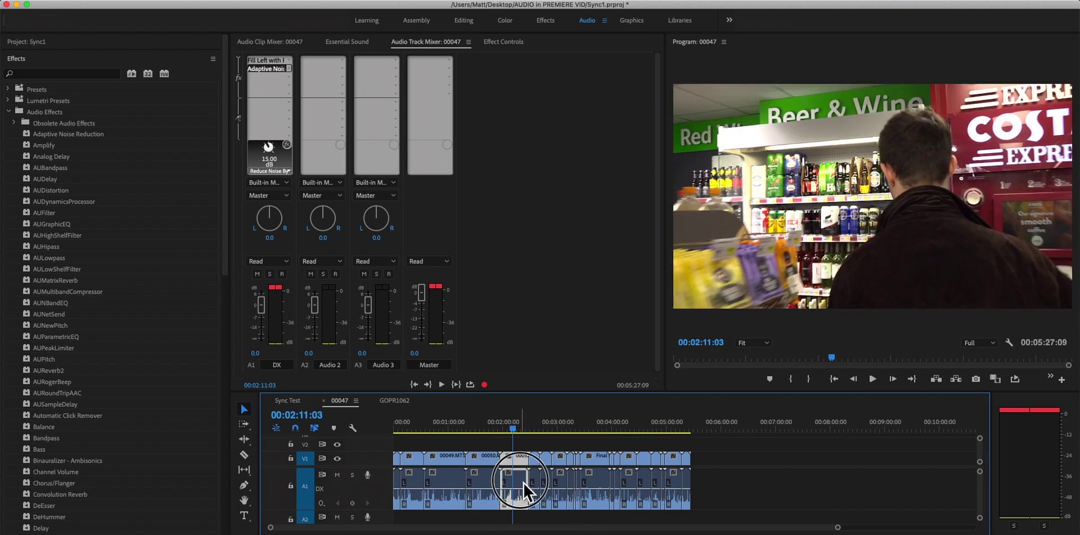
left_click_drag(52, 258, 530, 493)
left_click_drag(530, 493, 525, 486)
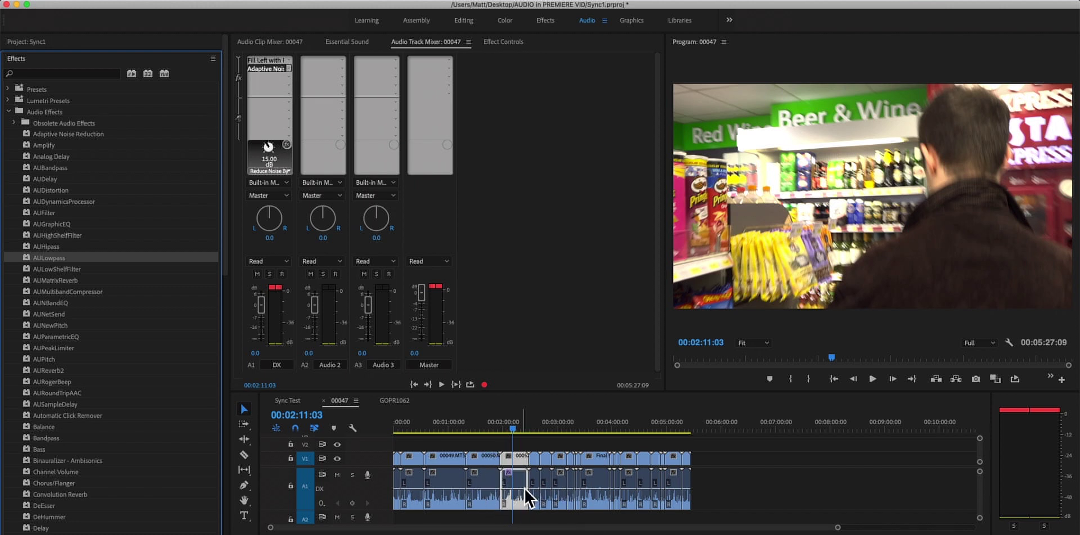
Try applying AULowpass to all clips from the one at the playhead through the end of the sequence
left_click_drag(724, 498, 503, 498)
left_click_drag(52, 259, 549, 486)
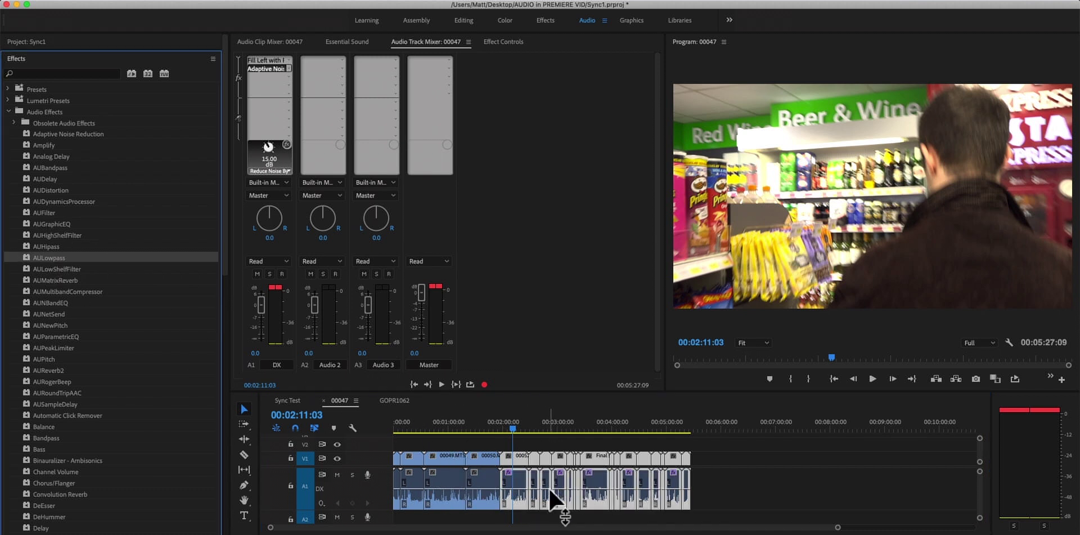
left_click(713, 495)
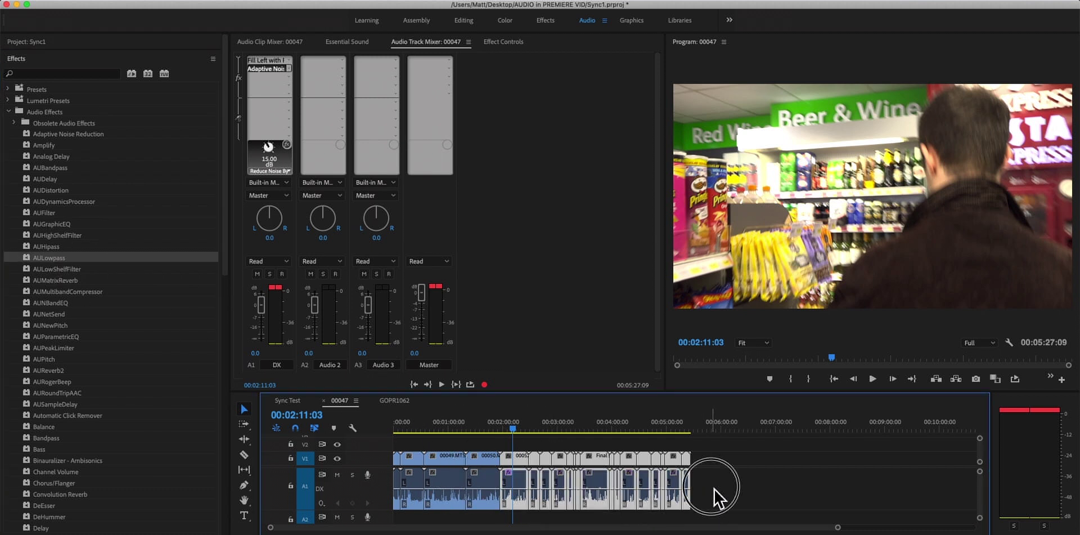
Try pasting the attributes of the AULowpass clip at the playhead, including AULowpass, onto the Final scene clip
right_click(525, 481)
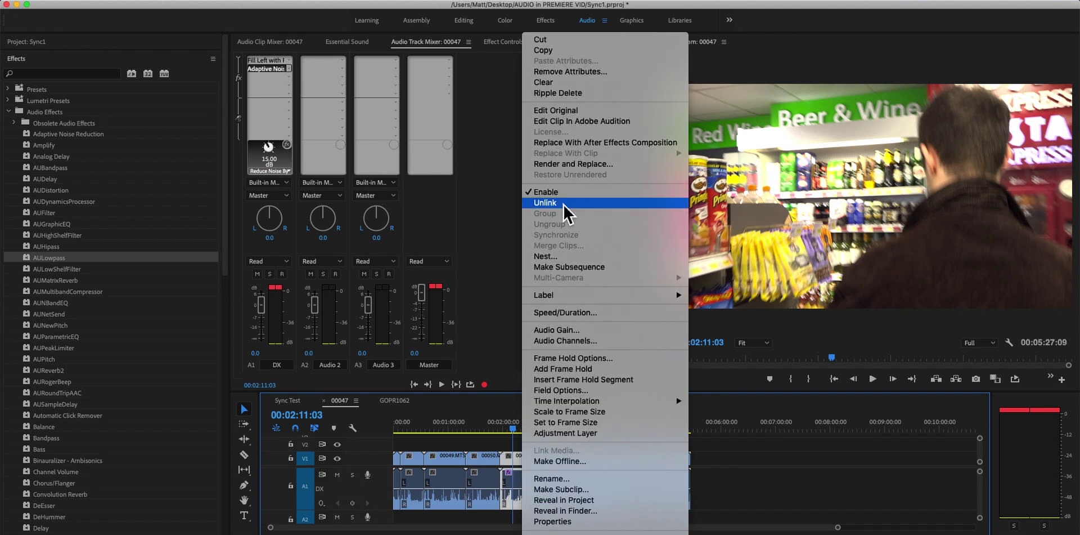
left_click(568, 52)
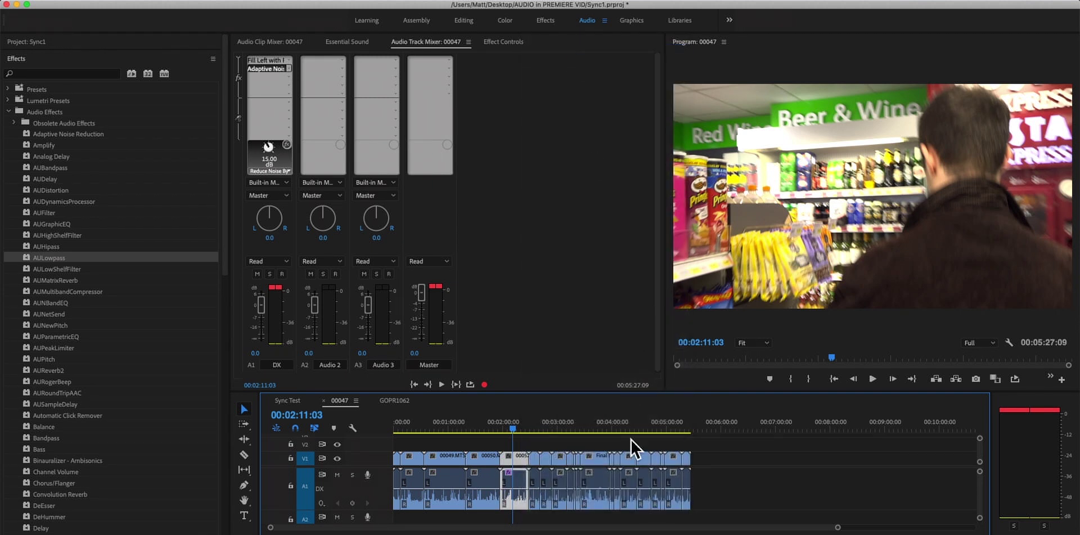
right_click(608, 493)
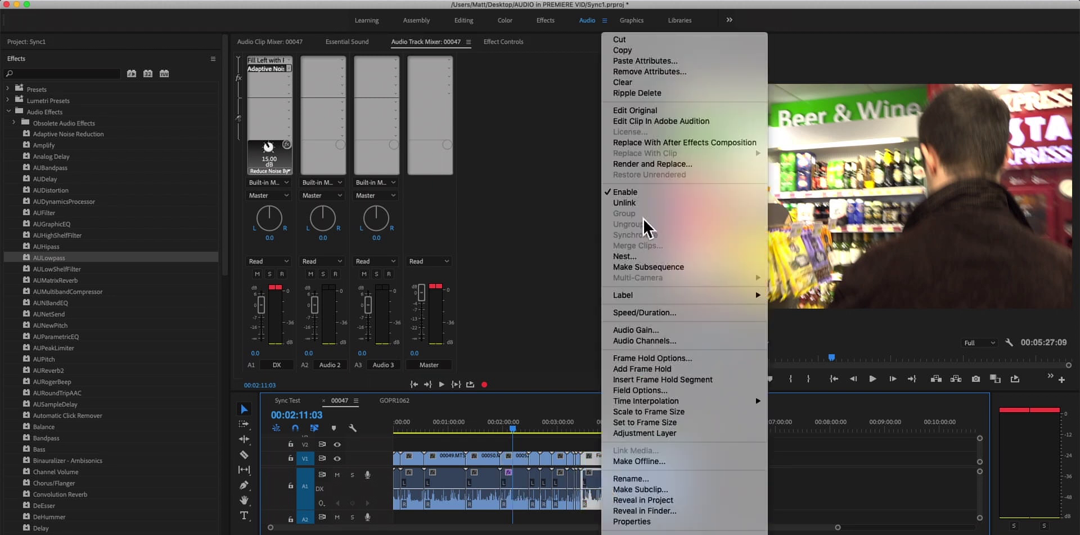
left_click(646, 61)
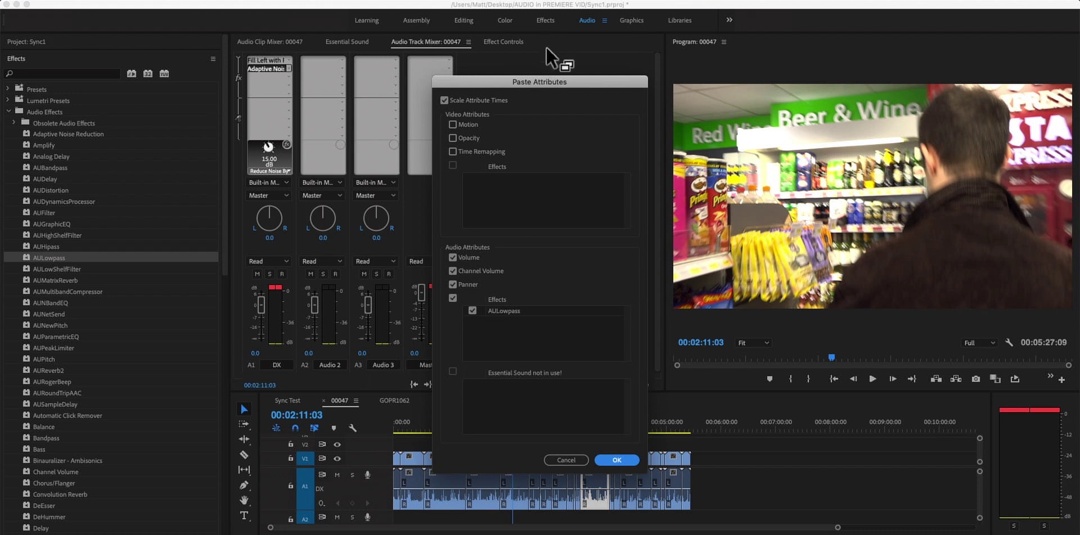
left_click_drag(585, 90, 639, 33)
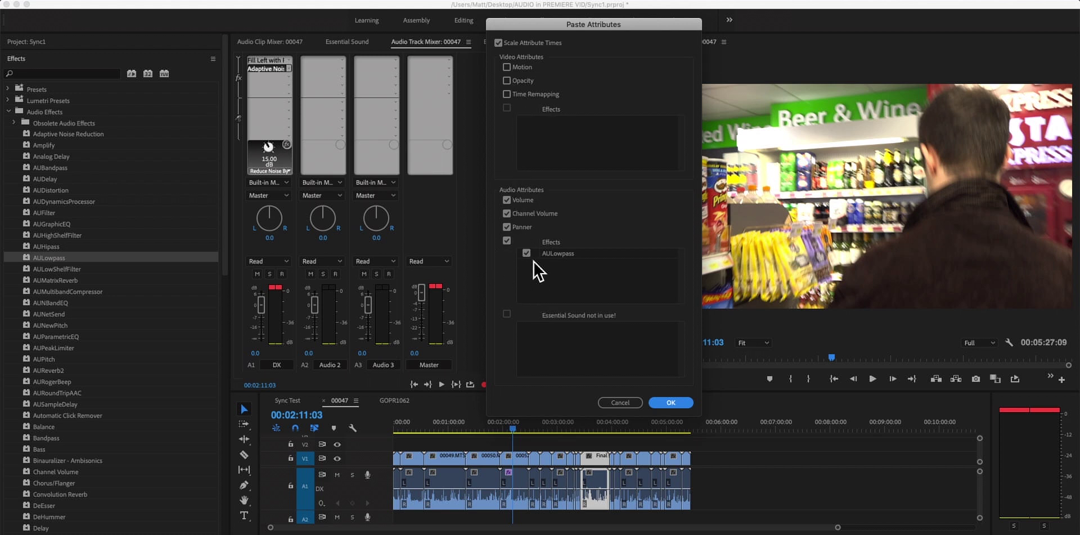
left_click(620, 403)
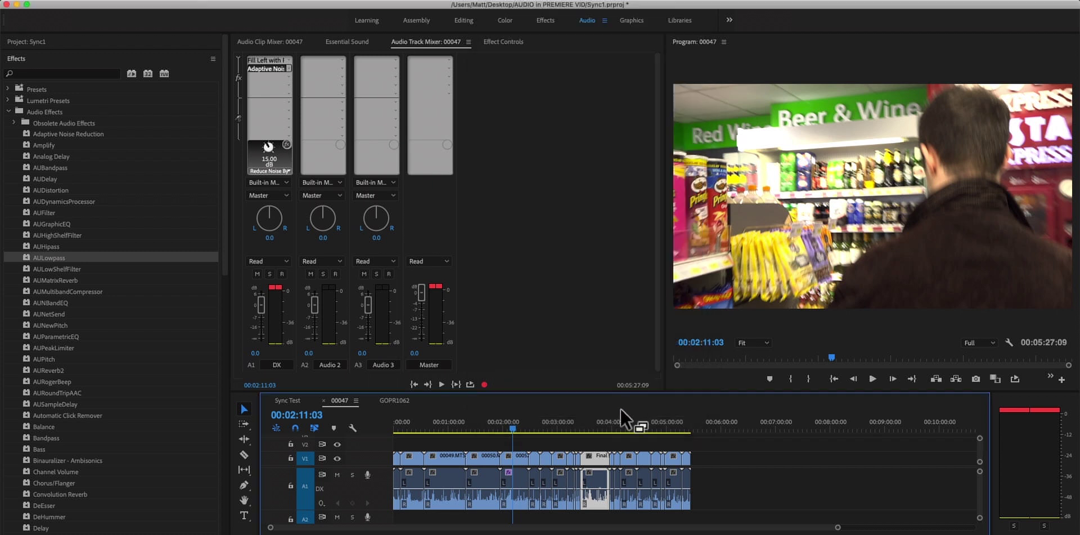
left_click(522, 489)
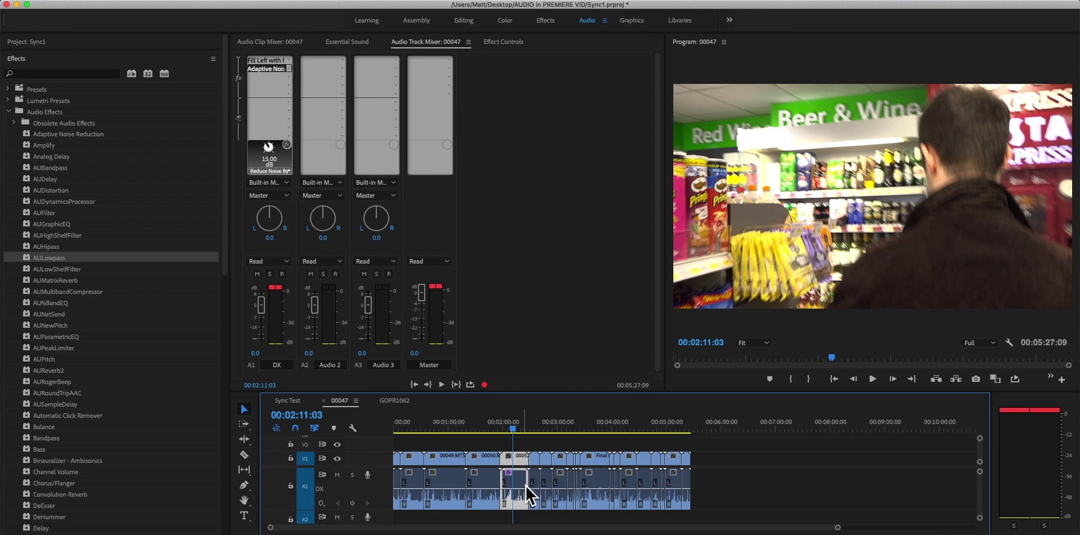
left_click(450, 492)
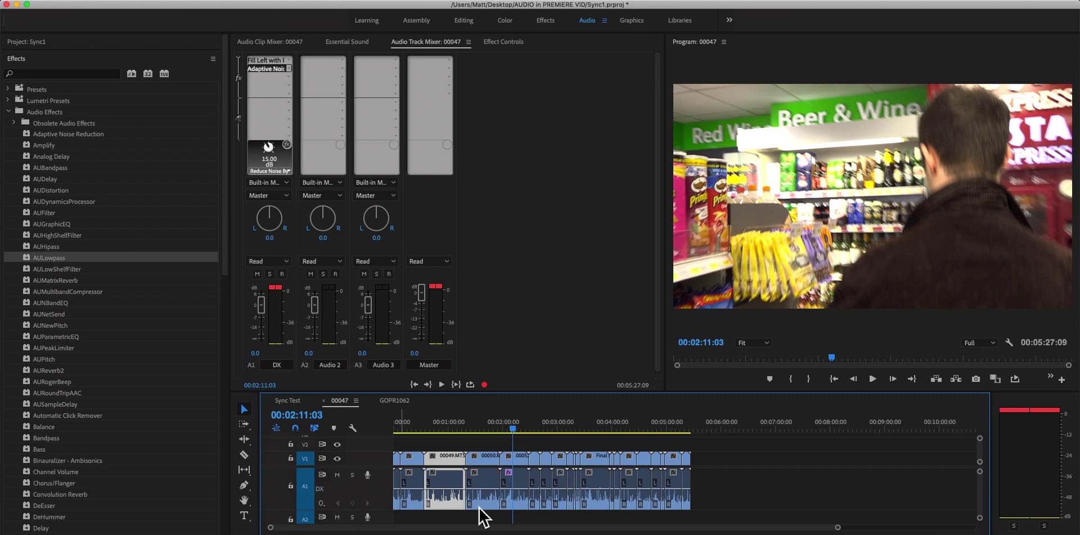
left_click(434, 44)
left_click(280, 68)
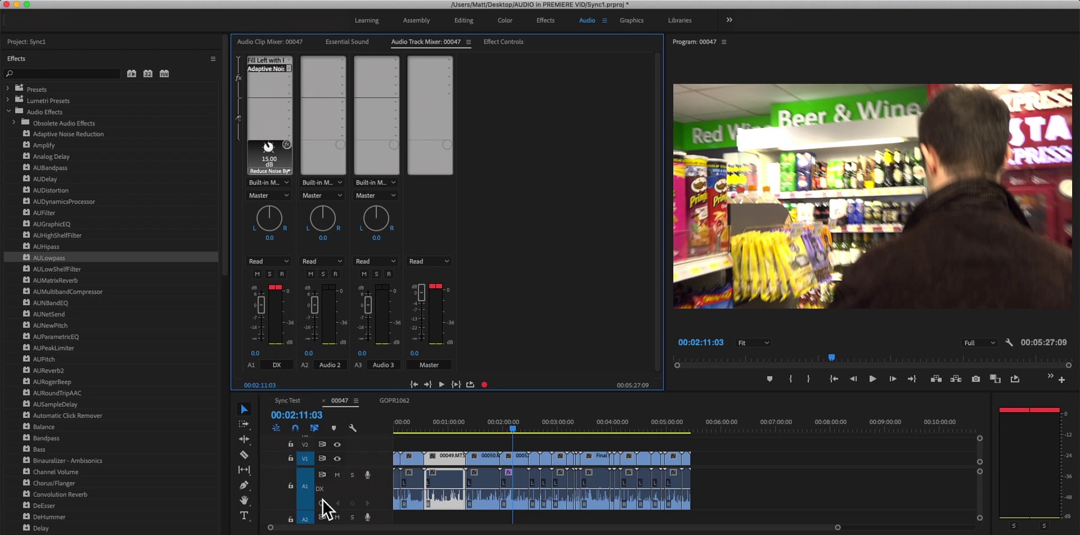
left_click(360, 498)
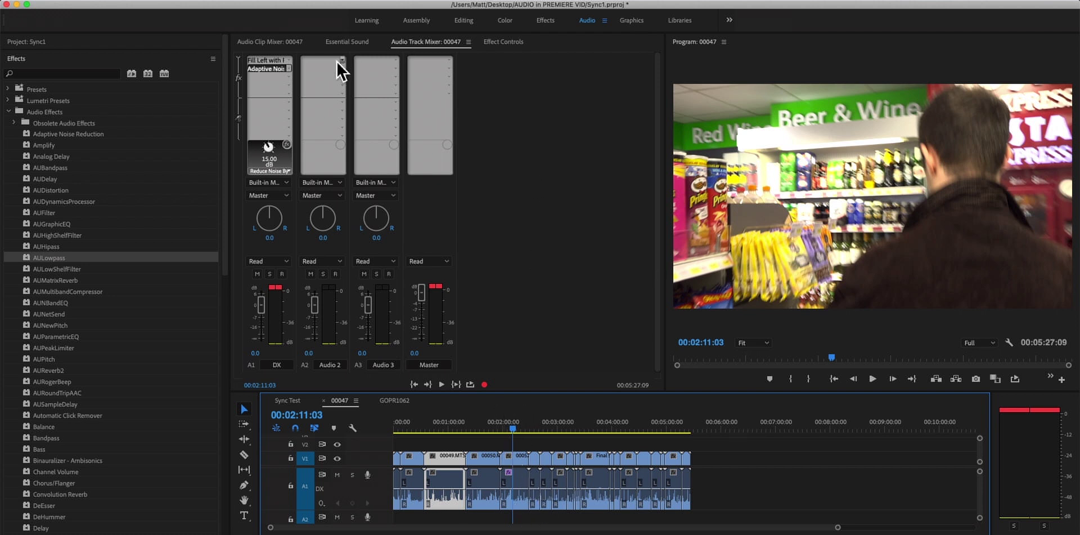
Place the Audio Track Mixer beside the Audio Clip Mixer, and show the clip mixer with the playhead at 00:02:14:21
left_click_drag(417, 44, 304, 48)
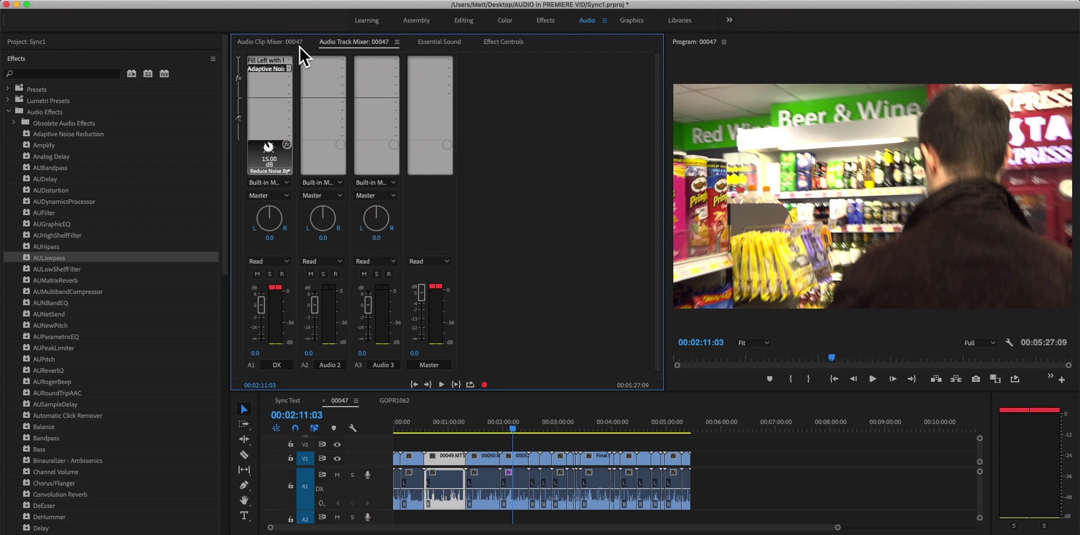
left_click(298, 45)
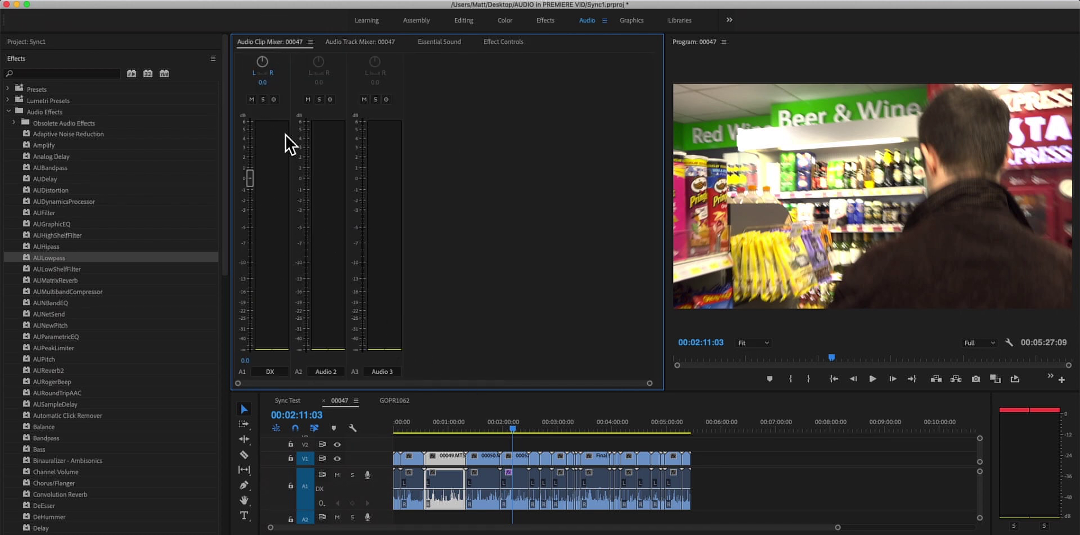
left_click(441, 433)
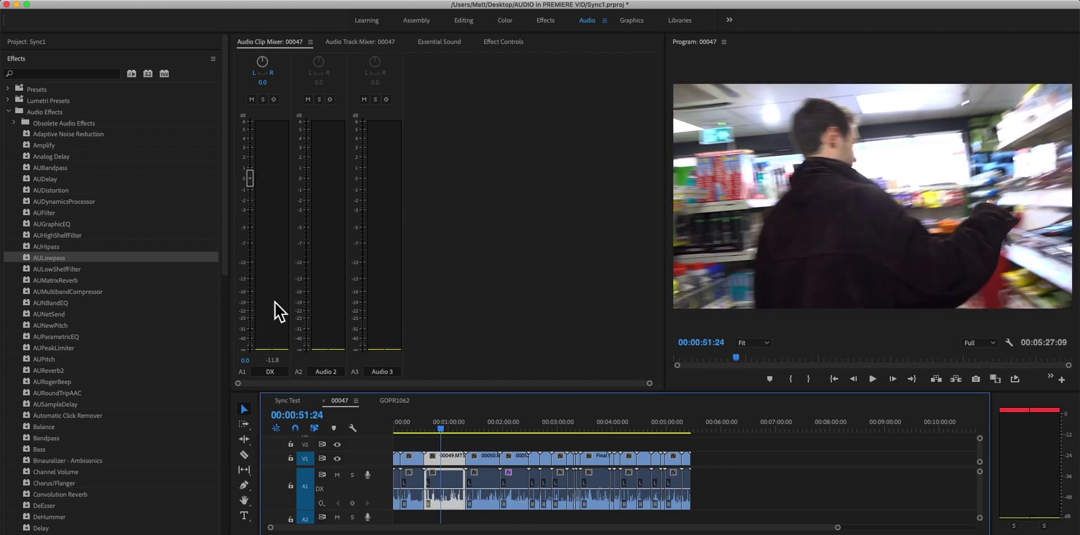
left_click_drag(445, 433, 520, 434)
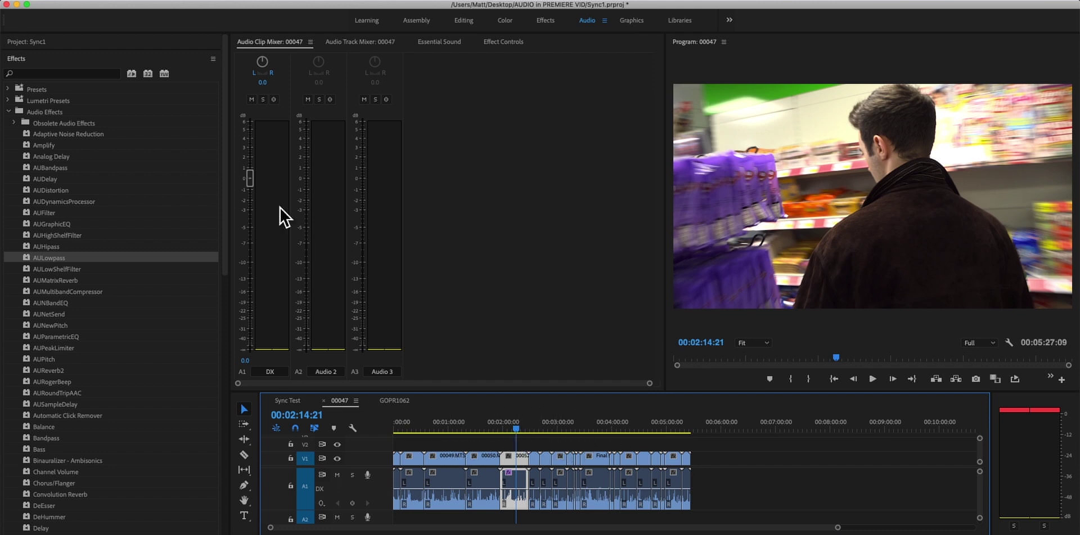
Vary the volume of the clip at the playhead from -10.6 dB to 2.6 dB, ending at -0.01 dB, and show the Audio Track Mixer
left_click_drag(253, 183, 255, 269)
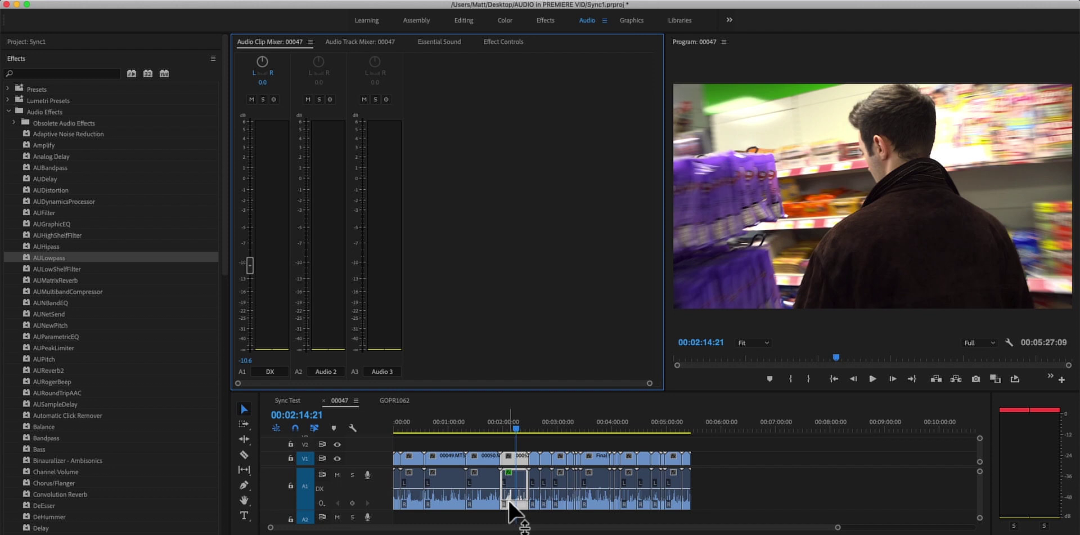
left_click_drag(511, 499, 511, 493)
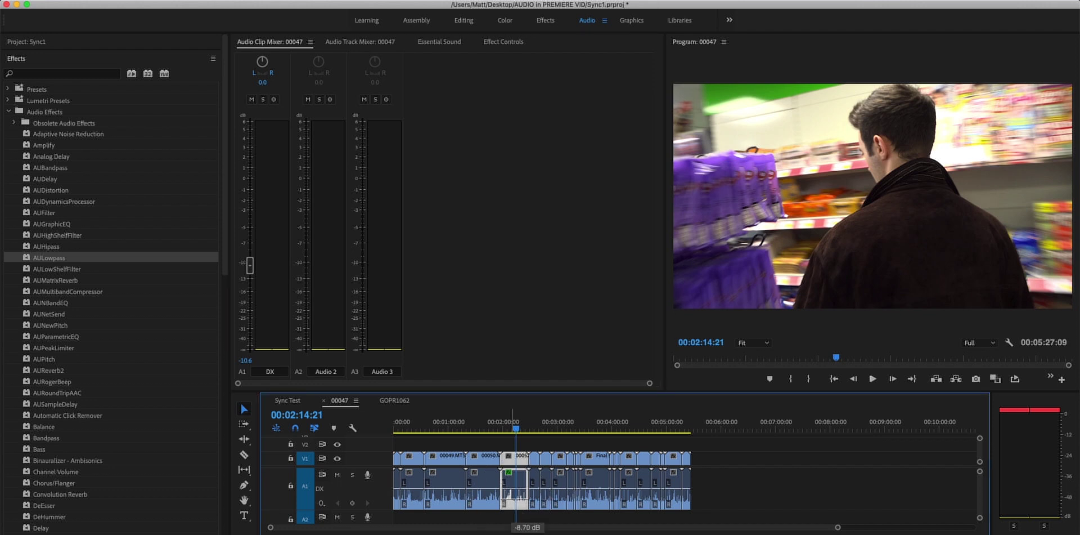
left_click_drag(512, 492, 513, 491)
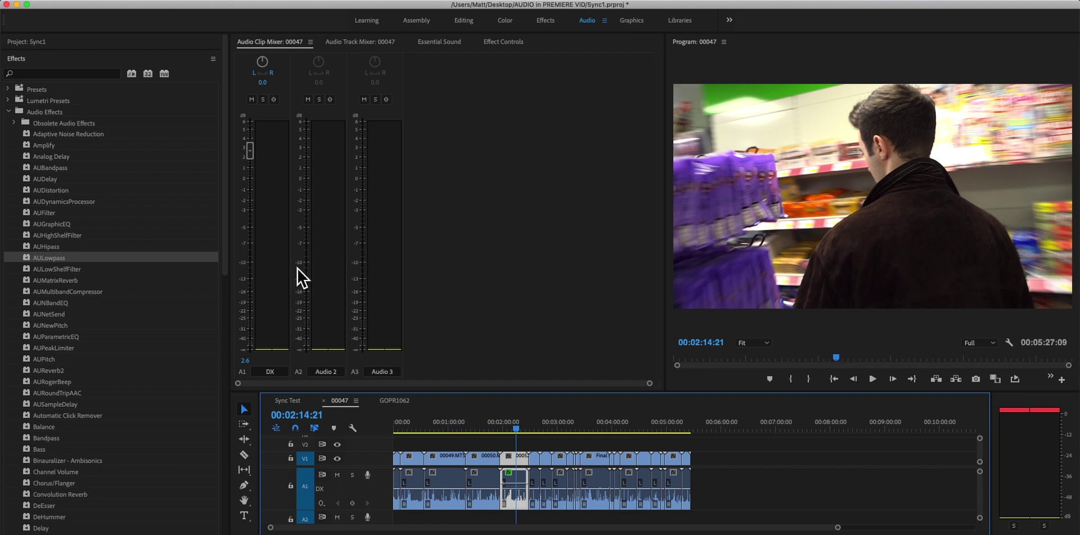
left_click(366, 43)
left_click(284, 42)
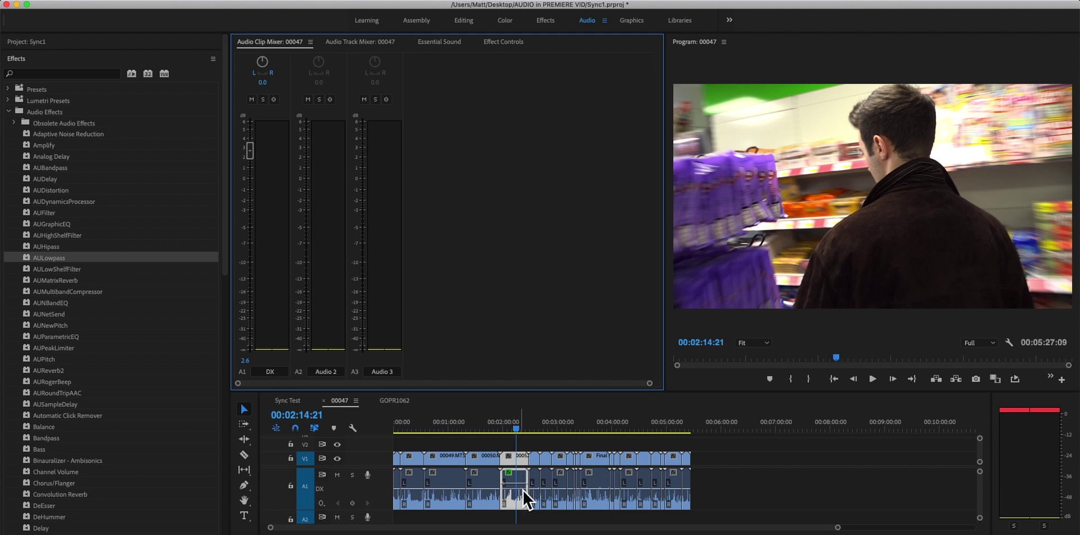
left_click(524, 509)
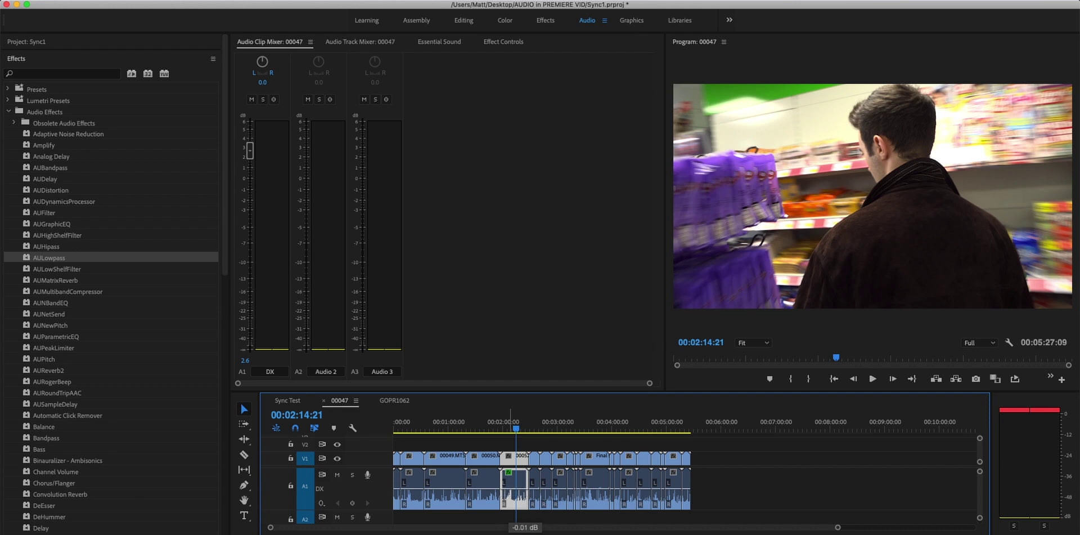
left_click(376, 46)
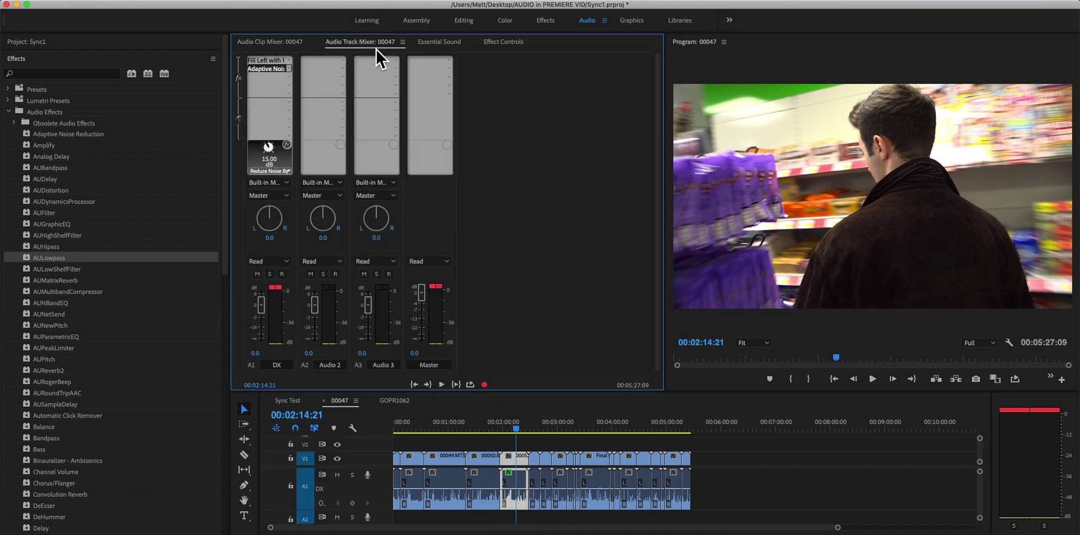
Add volume keyframes to the audio of clip 00052.MTS with the Pen tool, shaping one peak and one dip
left_click(245, 486)
key("equal")
key("equal")
key("equal")
key("equal")
key("equal")
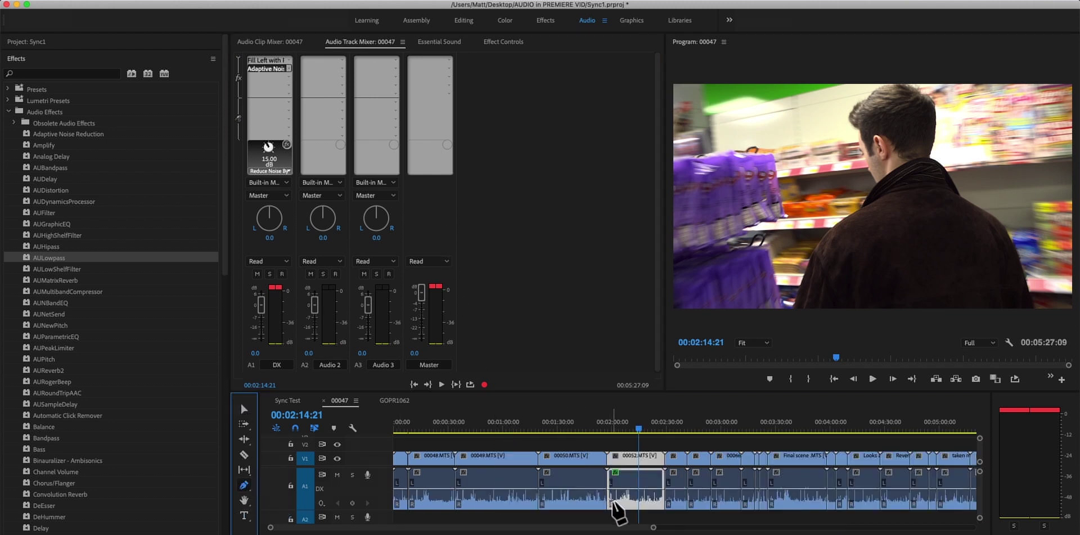
key("minus")
key("minus")
left_click(583, 489)
left_click(597, 489)
left_click(609, 489)
left_click(628, 489)
left_click(641, 489)
left_click_drag(597, 489, 626, 504)
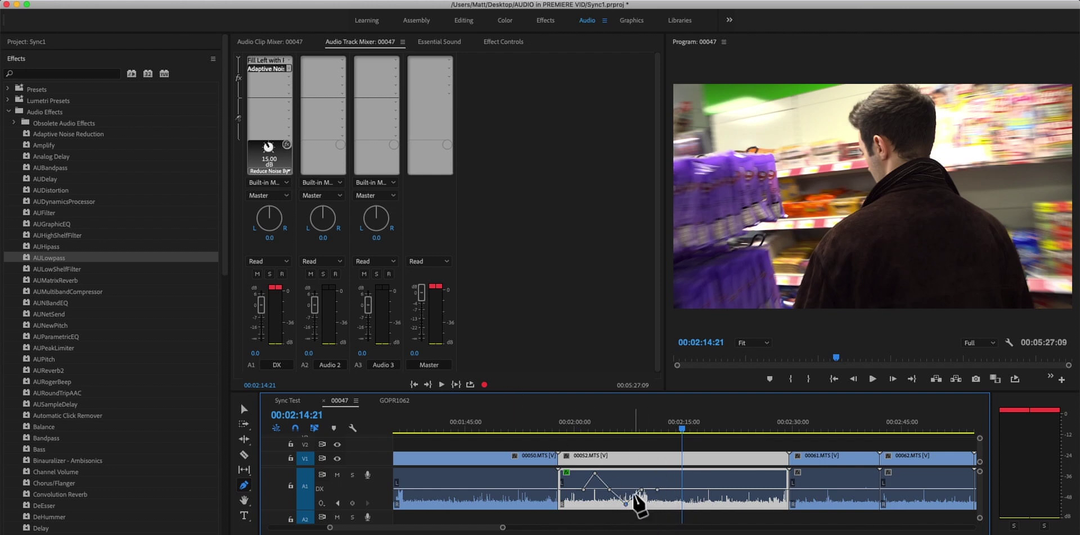
Check the clip's volume keyframes in Effect Controls and shape another peak and dip just before the playhead
left_click(502, 43)
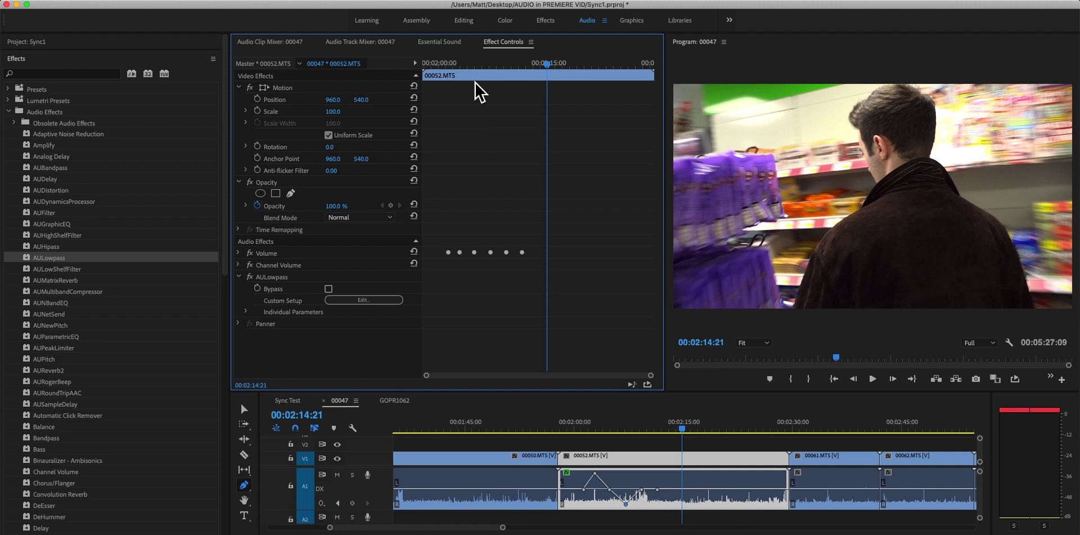
left_click(369, 45)
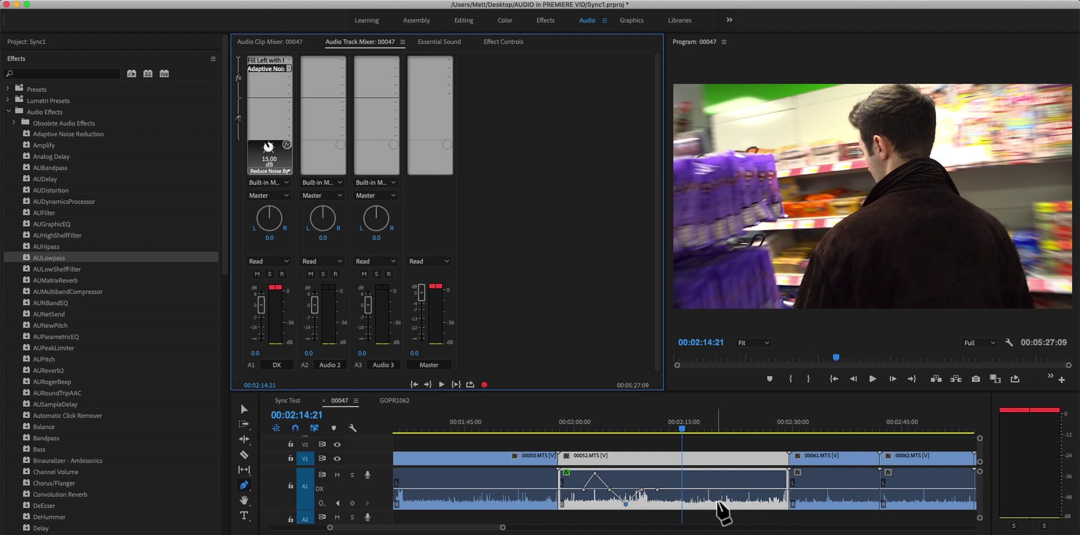
left_click(674, 491)
mouse_move(657, 489)
left_mouse_down()
mouse_move(654, 477)
mouse_move(678, 502)
mouse_move(662, 505)
left_mouse_up()
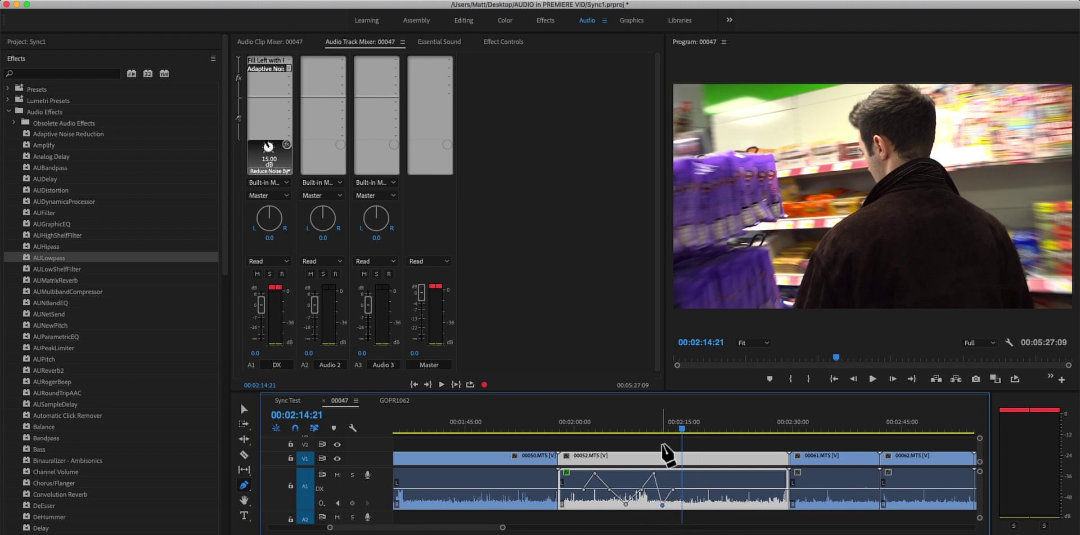
left_click_drag(673, 432, 693, 453)
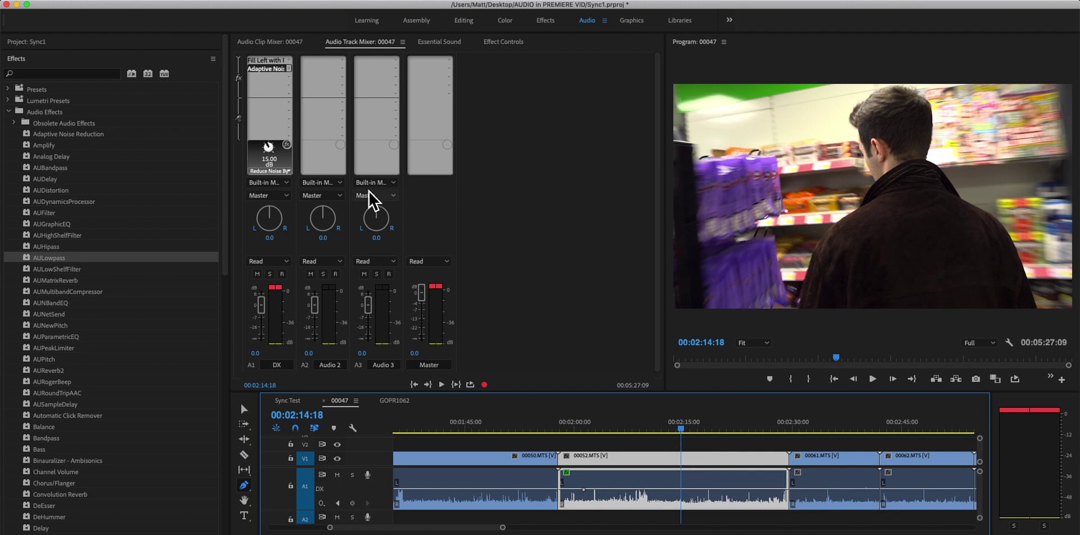
Add the Dynamics effect to the DX track below Adaptive Noise Reduction and open its editor
left_click(289, 85)
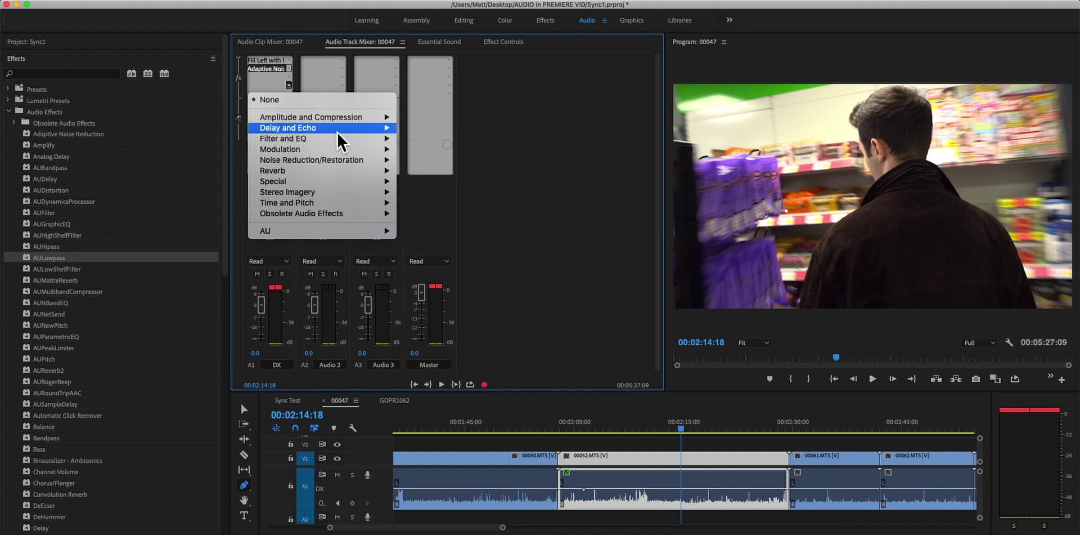
mouse_move(352, 121)
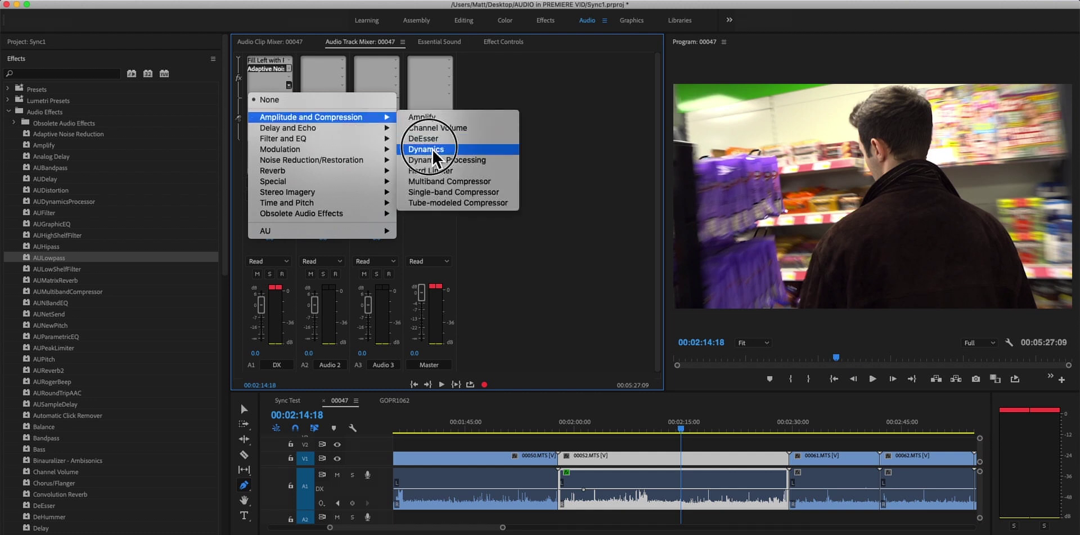
left_click(423, 149)
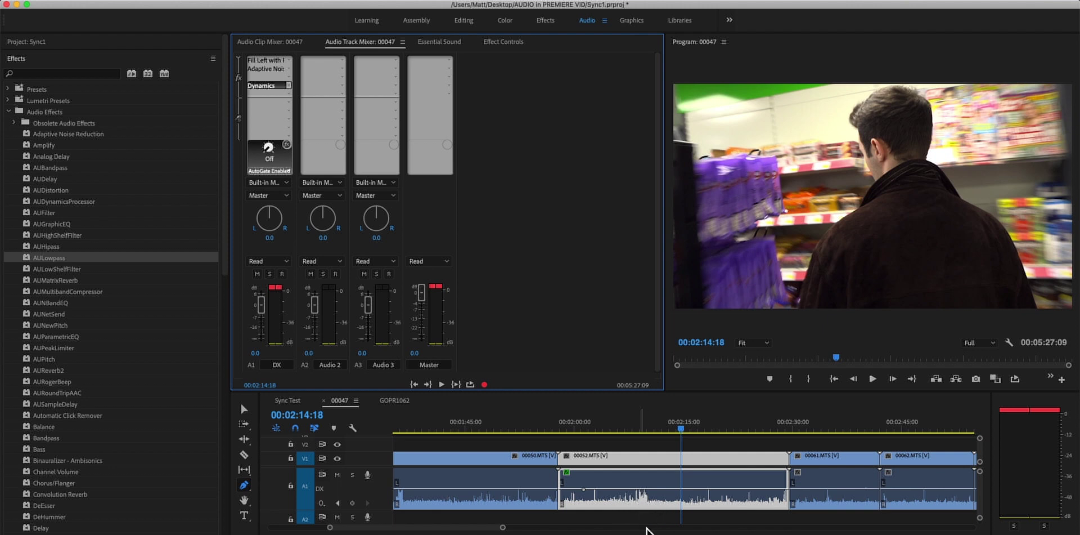
double_click(279, 88)
left_click_drag(509, 160, 545, 95)
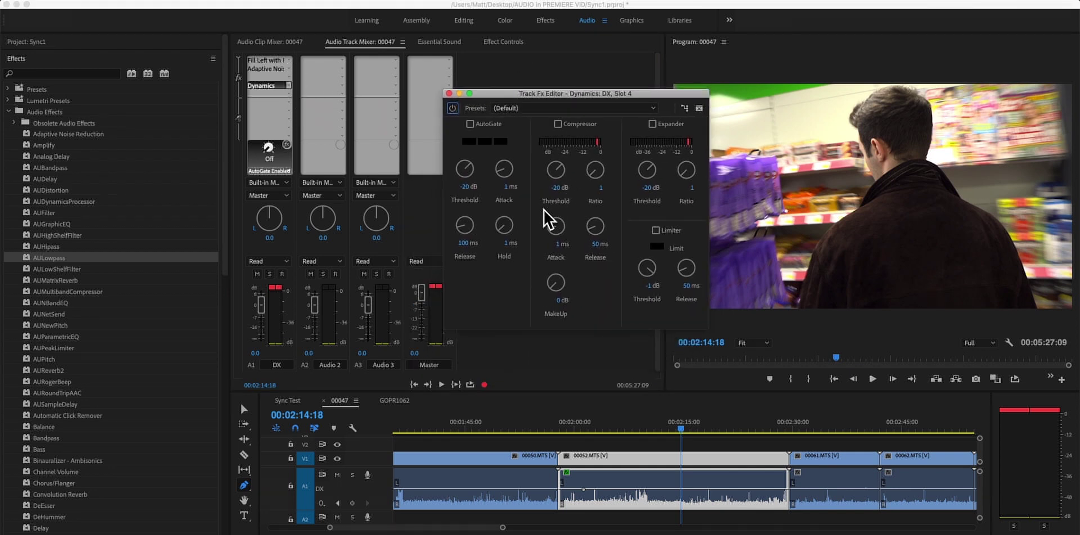
Enable the Compressor in the DX track's Dynamics effect and set its ratio to 4.1
mouse_move(560, 180)
left_mouse_down()
mouse_move(562, 200)
mouse_move(560, 167)
mouse_move(560, 176)
left_mouse_up()
left_click(562, 189)
left_click_drag(604, 174, 610, 144)
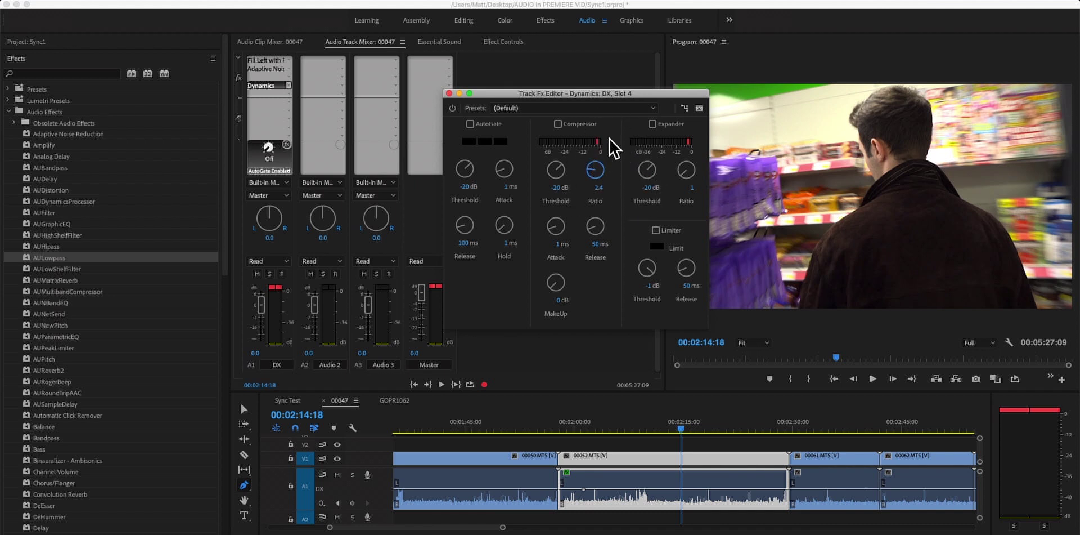
left_click(598, 186)
left_click_drag(593, 167, 604, 155)
left_click_drag(495, 97, 469, 81)
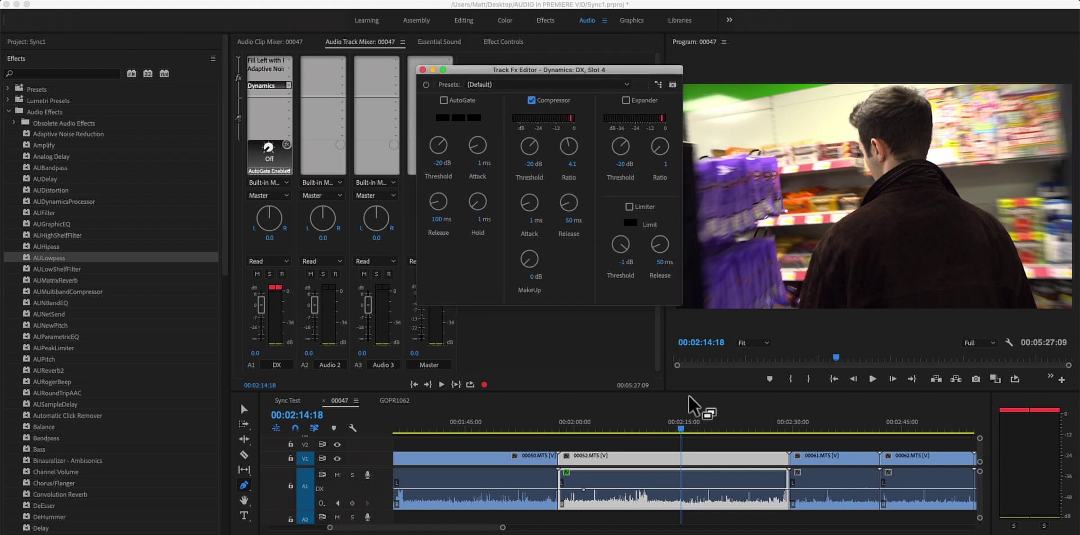
Reset the audio meters' clip indicators at 00:02:11:00 and set the compressor threshold to -23.3 dB
left_click(655, 432)
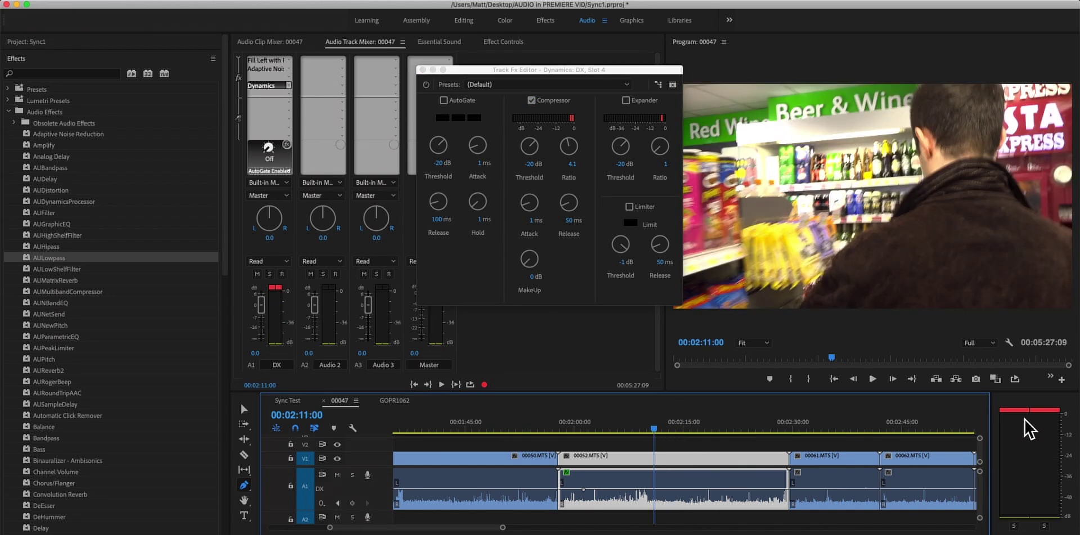
left_click(1027, 425)
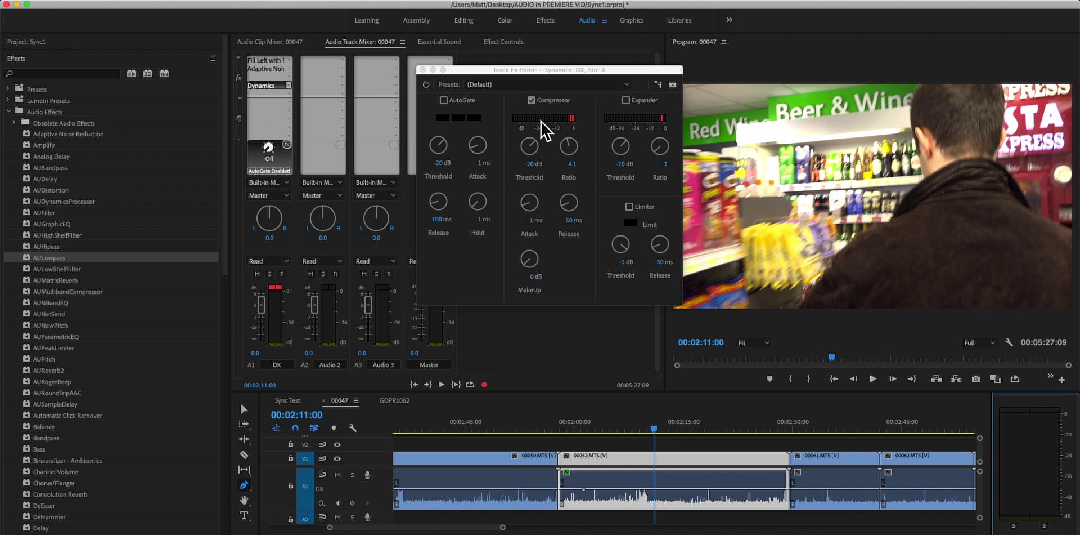
left_click_drag(530, 149, 541, 73)
left_click_drag(537, 145, 533, 205)
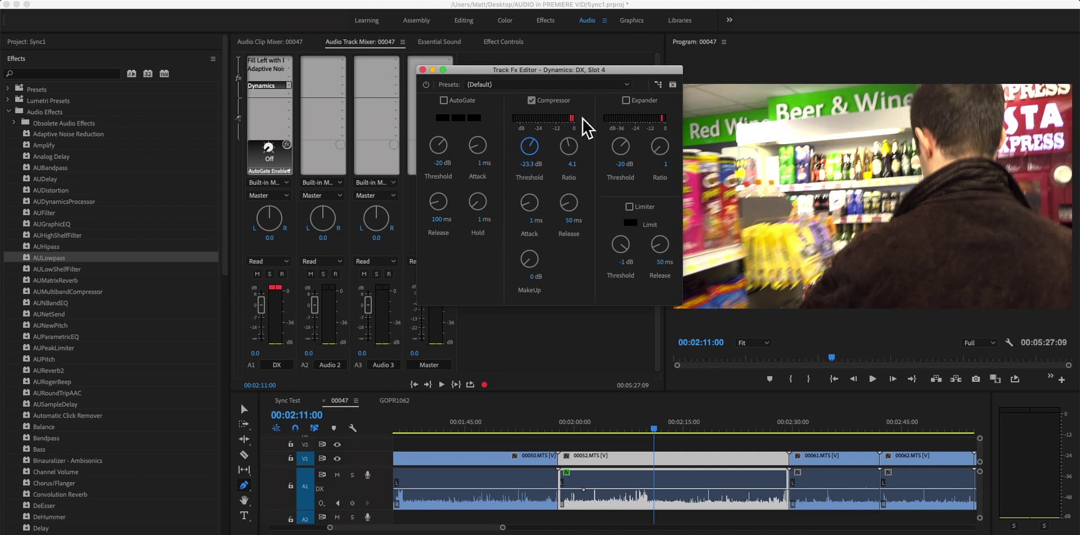
Raise the compressor threshold to 0 dB, play back from 00:02:11:00, and lower the threshold to -33.9 dB during playback
left_click_drag(549, 163, 545, 89)
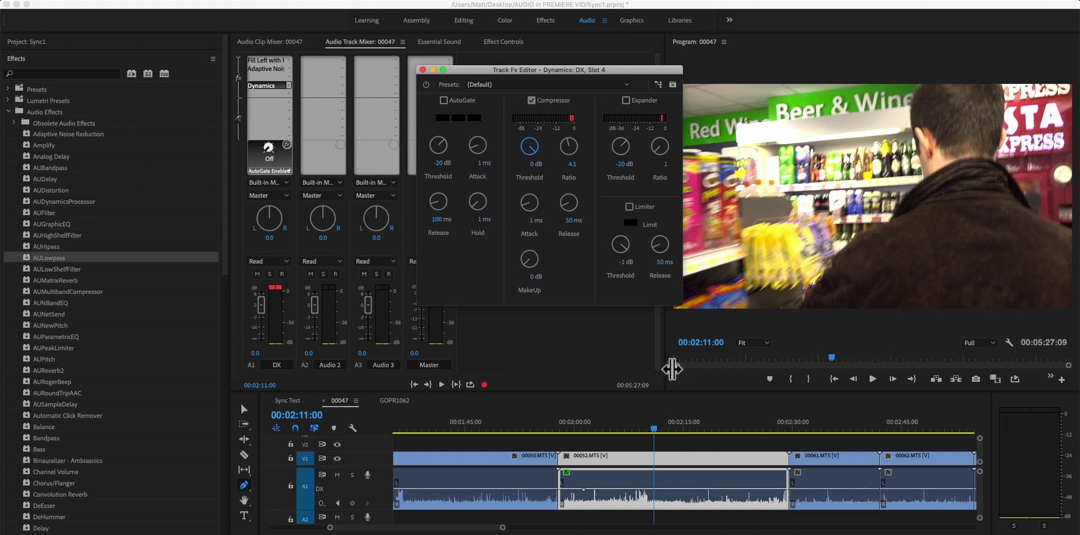
key("space")
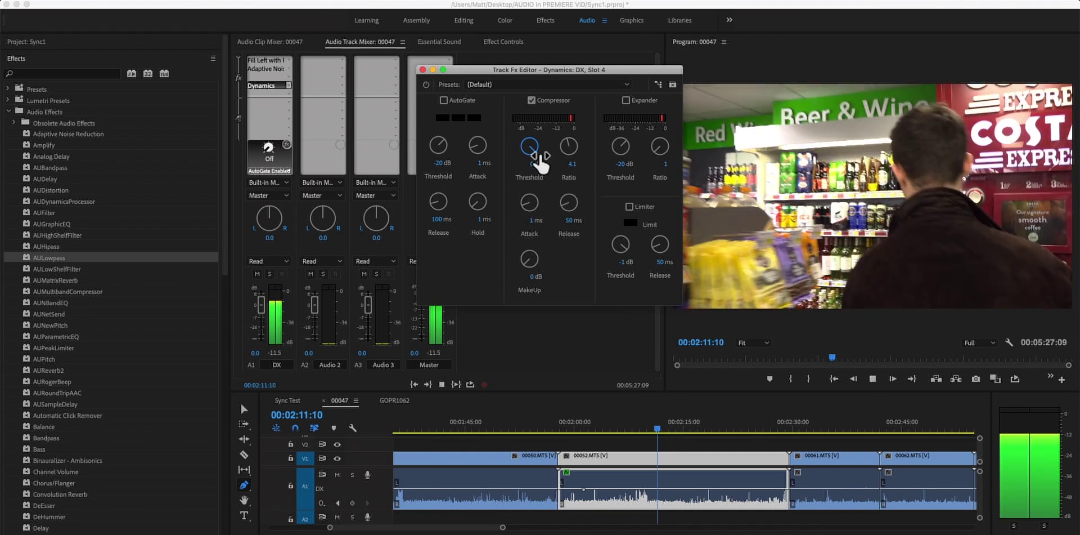
left_click_drag(535, 148, 526, 230)
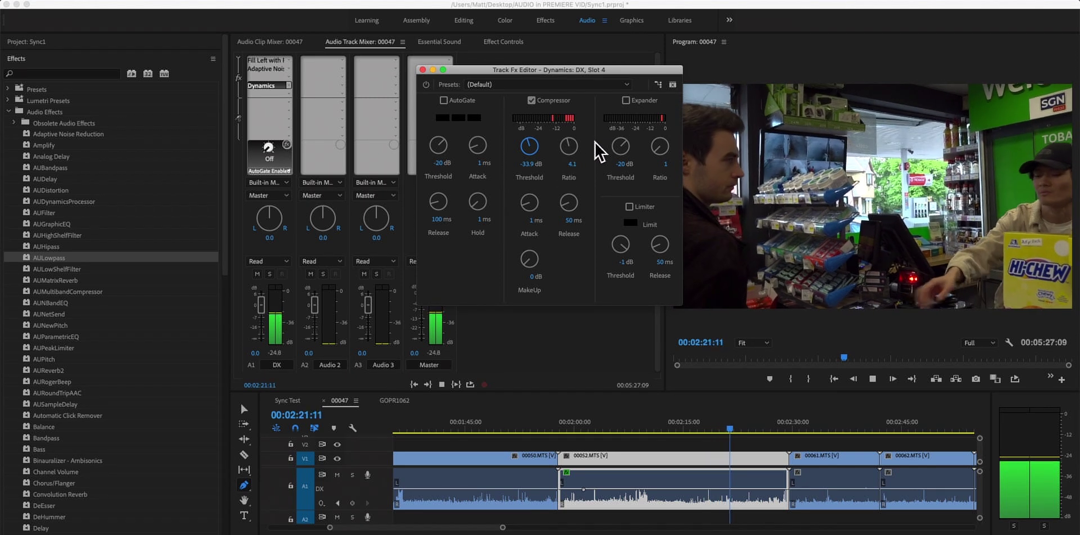
key("space")
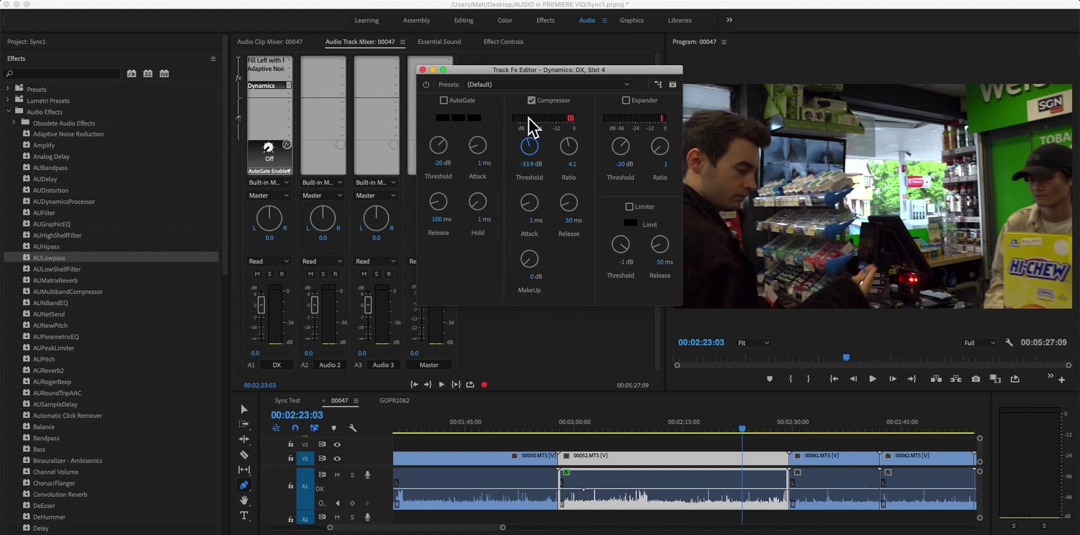
Turn off the Compressor in the DX track's Dynamics effect and close the effect editor
mouse_move(565, 69)
left_mouse_down()
mouse_move(596, 237)
mouse_move(583, 69)
mouse_move(554, 63)
left_mouse_up()
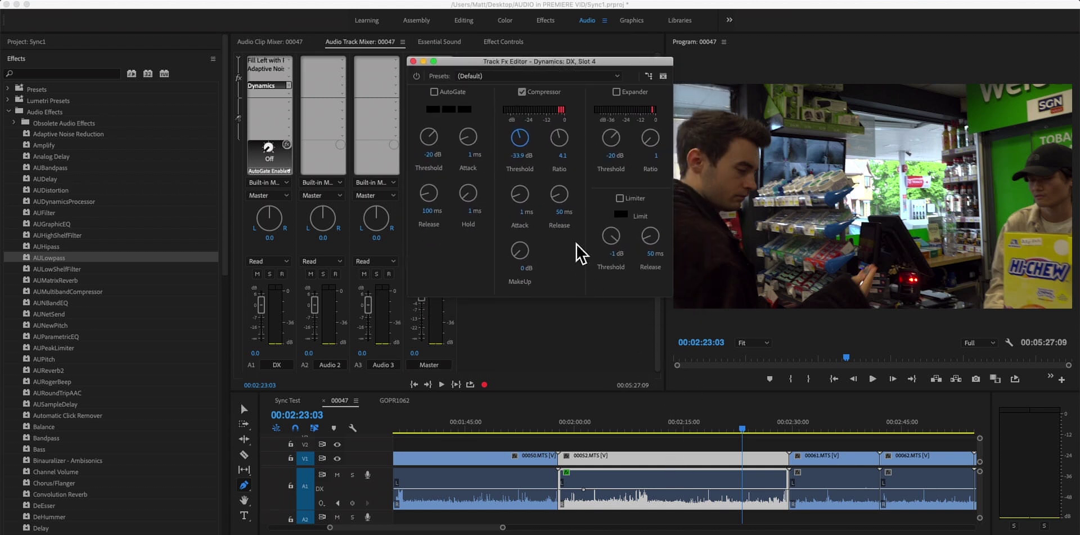
left_click_drag(577, 63, 575, 83)
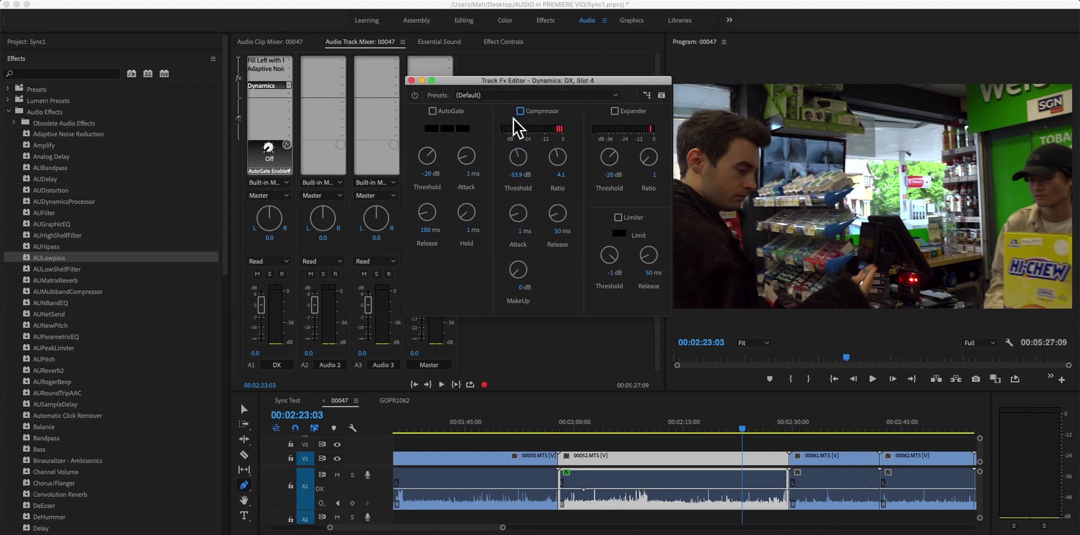
left_click(416, 84)
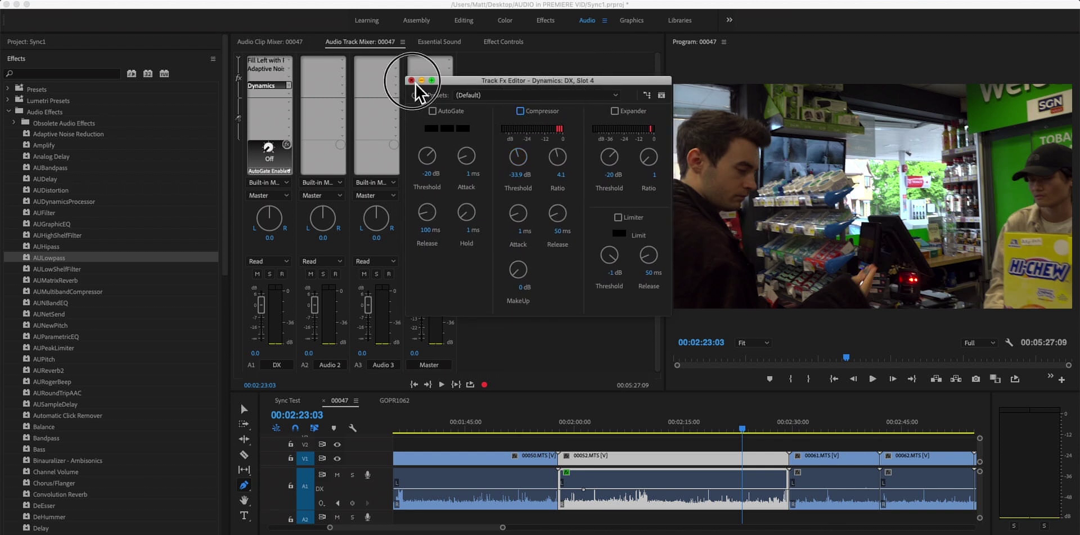
double_click(268, 87)
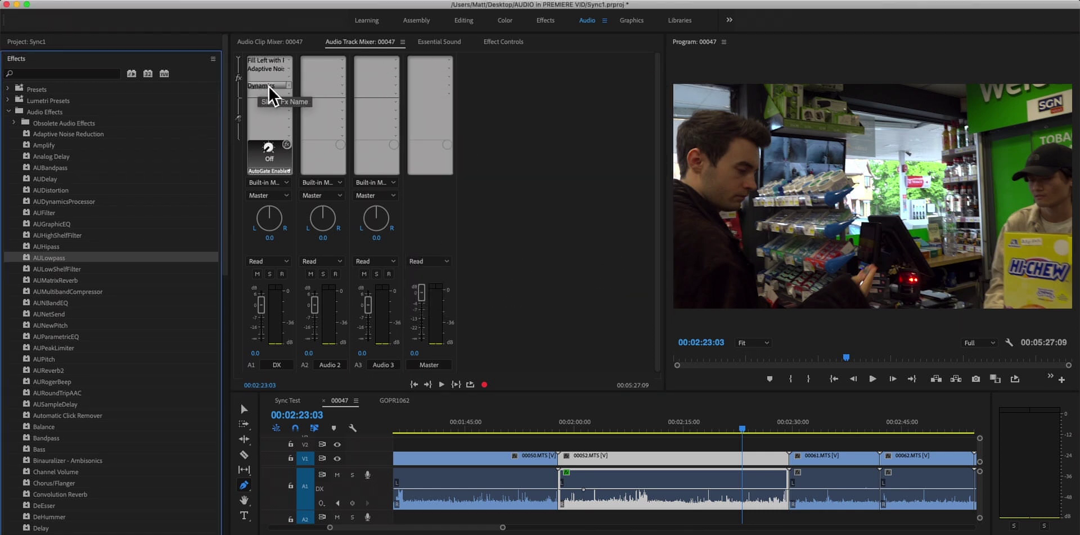
Add Simple Parametric EQ to the DX track's empty slot between Adaptive Noise Reduction and Dynamics
left_click(290, 78)
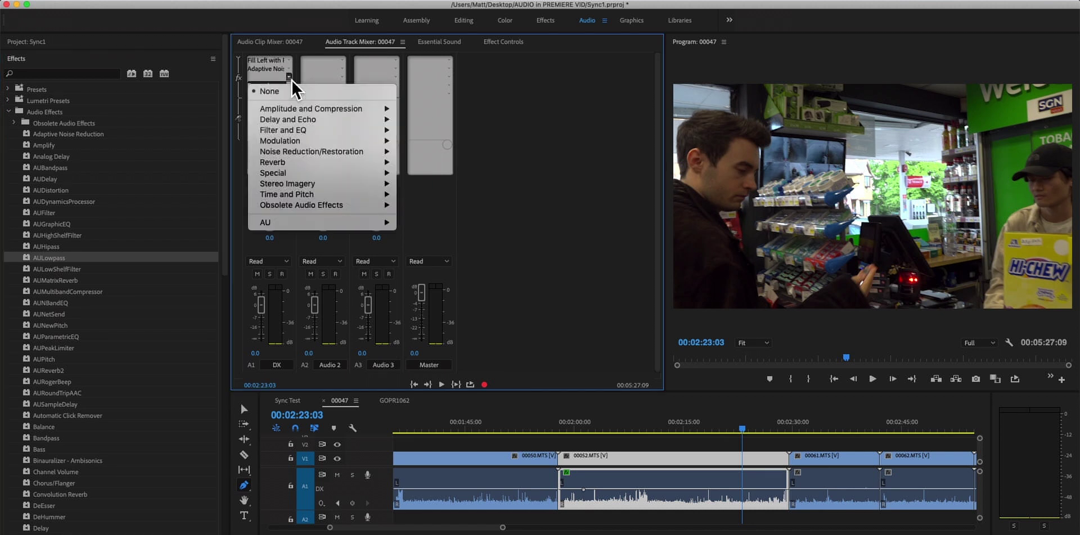
mouse_move(343, 131)
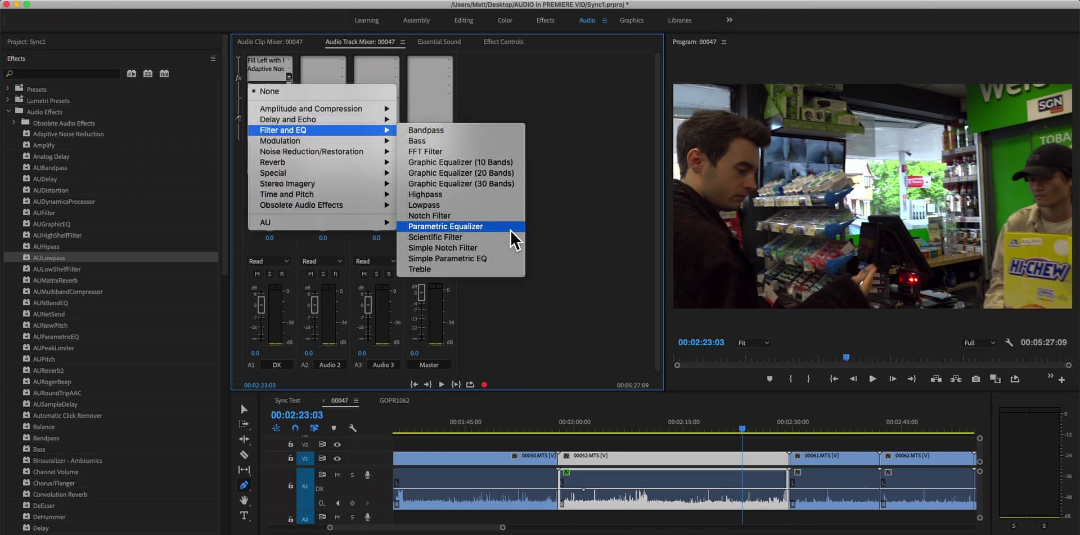
left_click(519, 269)
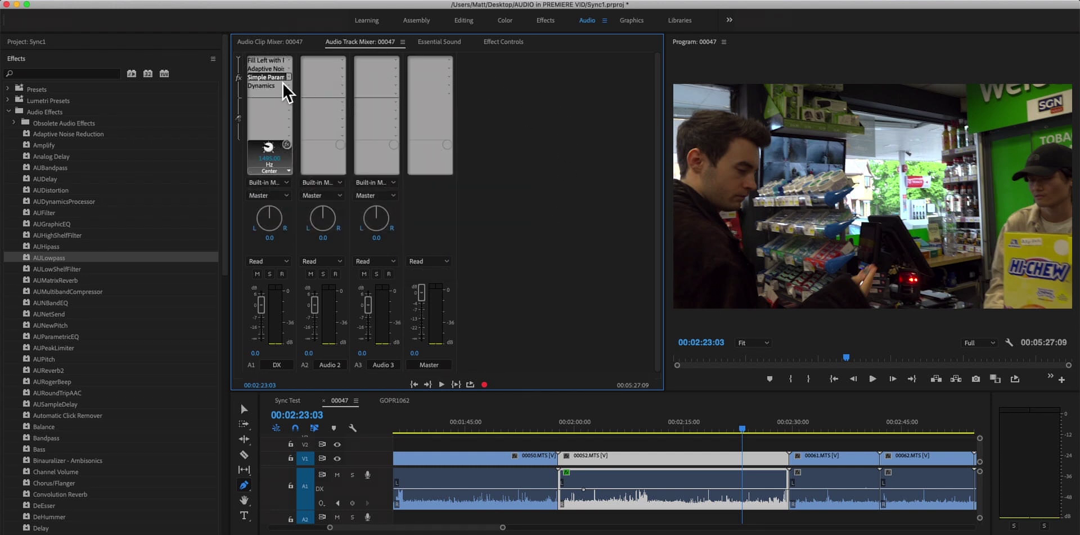
left_click(265, 81)
Put Graphic Equalizer (30 Bands) in the DX track's third effect slot and open its editor
left_click(289, 78)
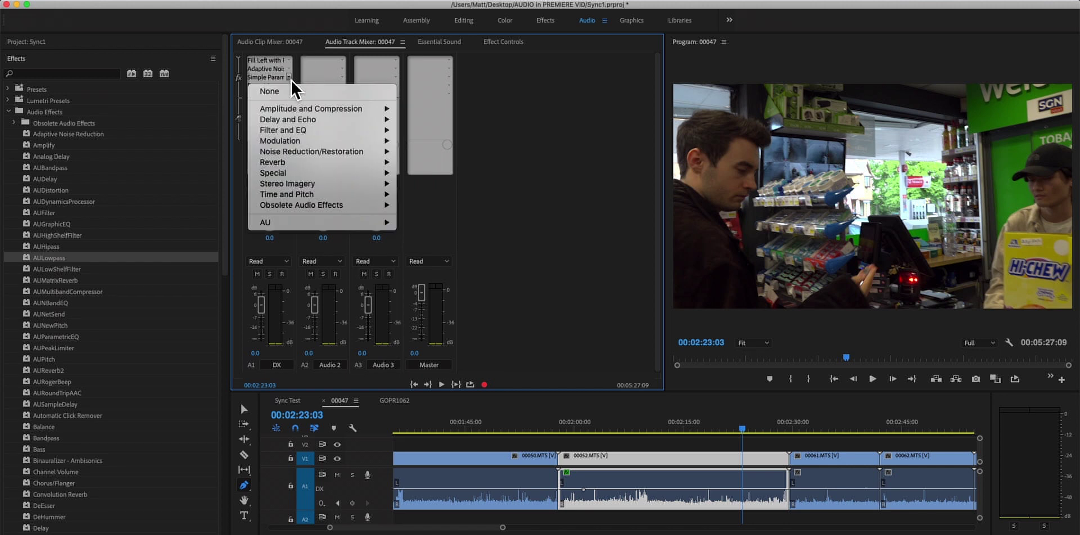
mouse_move(365, 132)
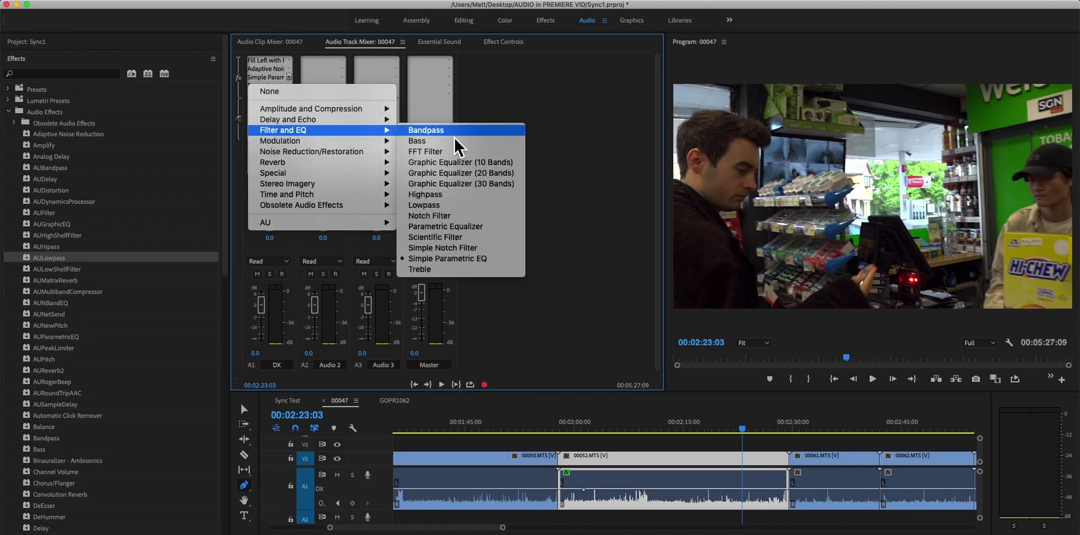
key("Escape")
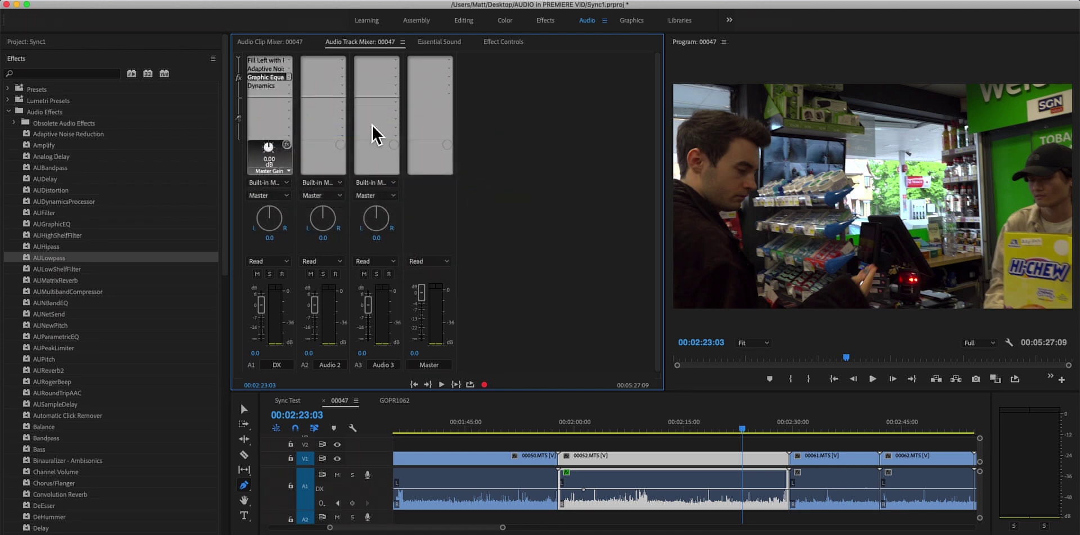
double_click(272, 77)
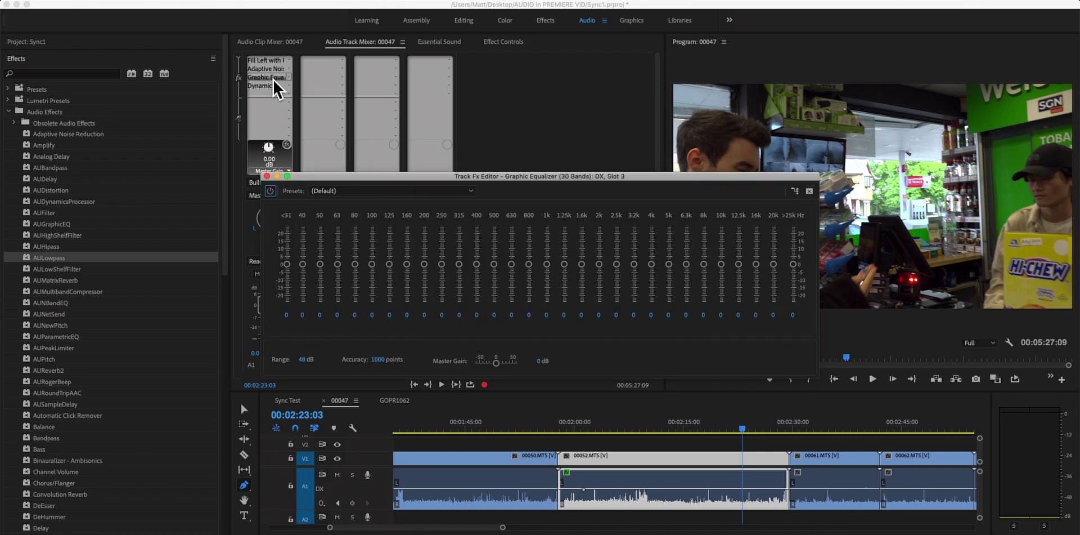
Examine the frequency bands in the DX track's Graphic Equalizer and close its editor
left_click_drag(410, 180, 565, 104)
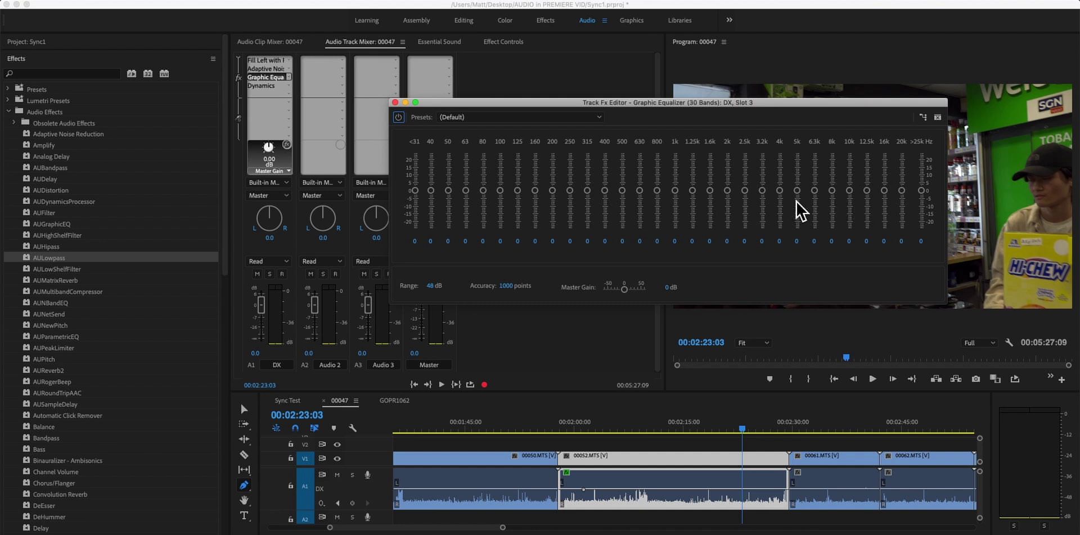
left_click_drag(794, 102, 820, 89)
left_click_drag(810, 95, 809, 102)
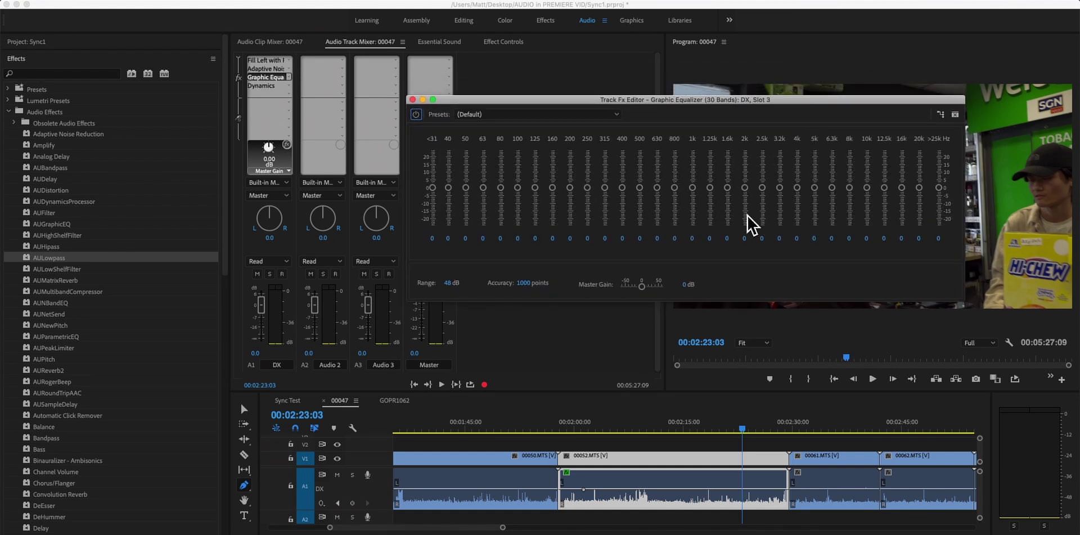
left_click_drag(817, 102, 816, 83)
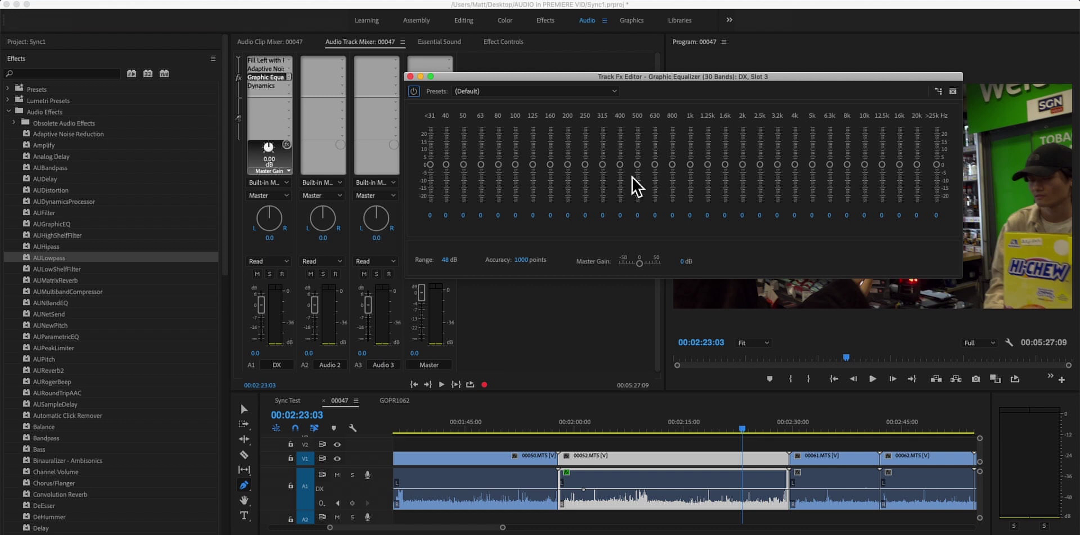
left_click_drag(715, 77, 717, 101)
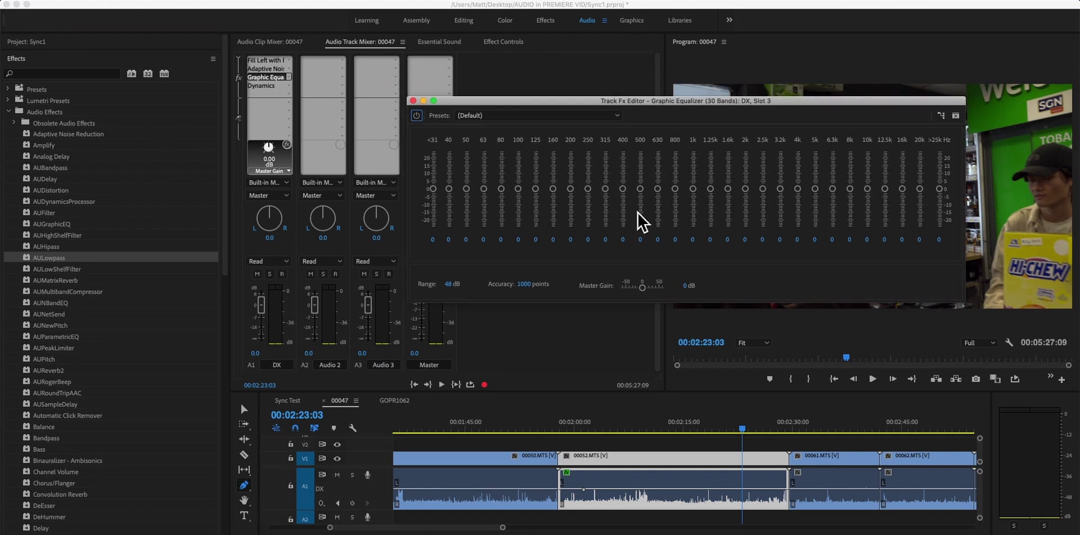
left_click_drag(698, 105, 695, 102)
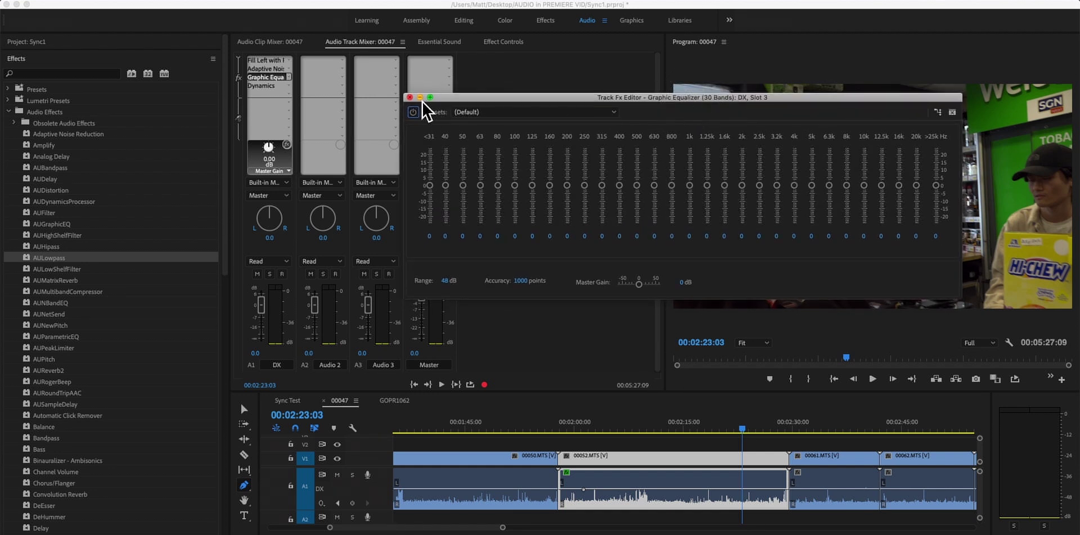
left_click(409, 96)
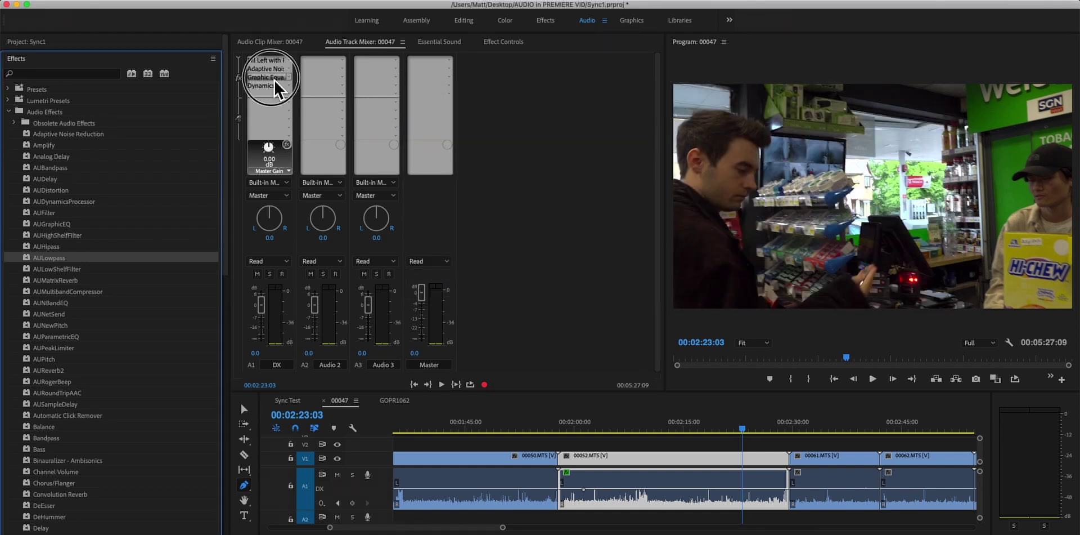
Review the DX track's Graphic Equalizer and Dynamics settings in their editors, closing each one
double_click(274, 79)
left_click(409, 96)
left_click(275, 86)
double_click(275, 88)
left_click(410, 79)
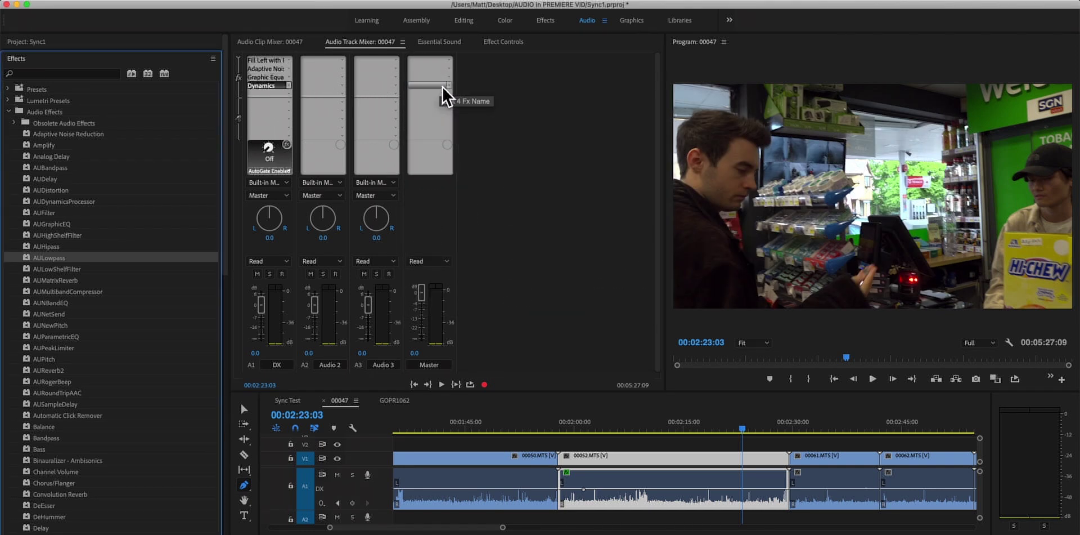
double_click(279, 87)
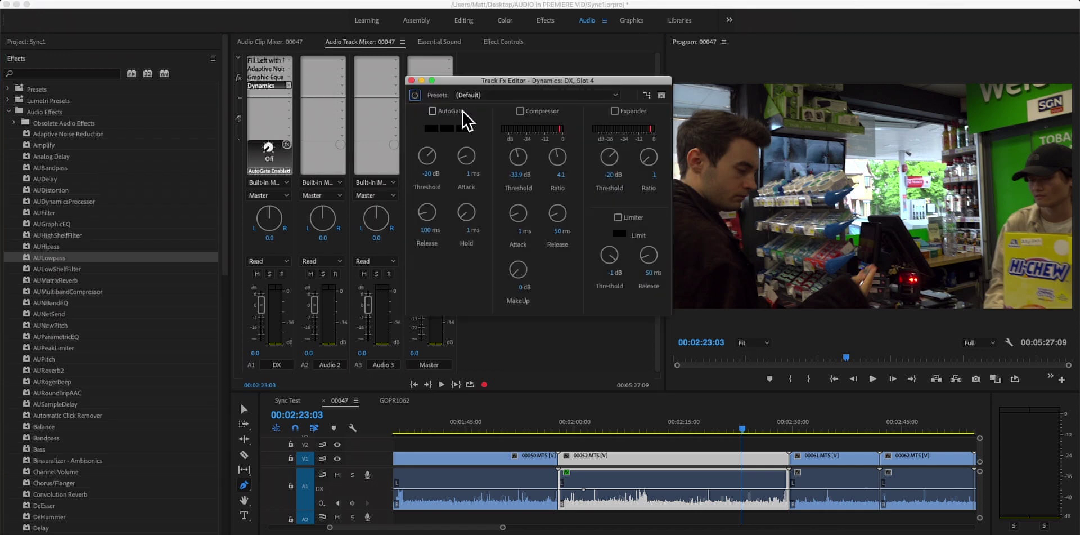
left_click(411, 80)
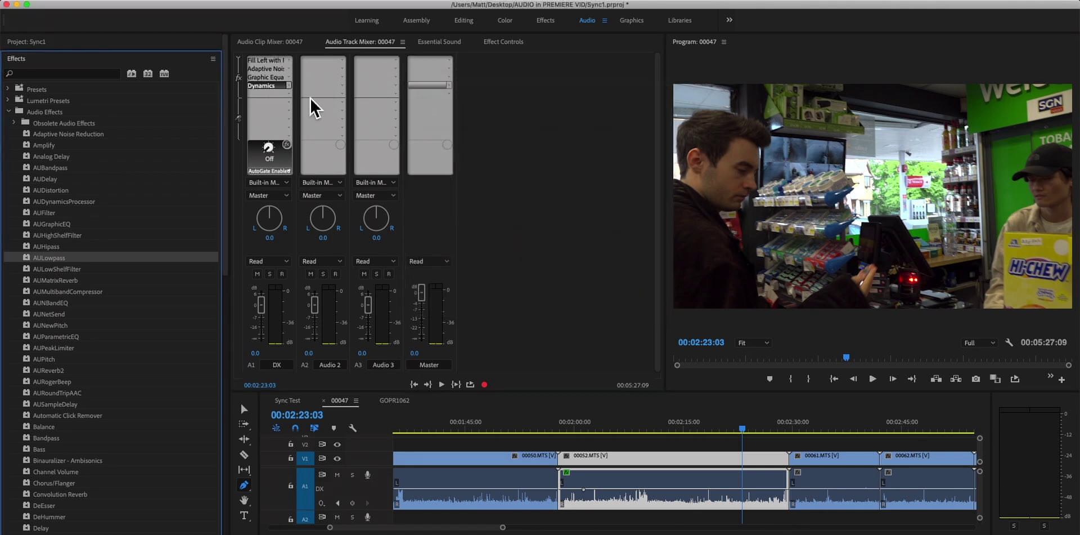
left_click(290, 94)
mouse_move(369, 214)
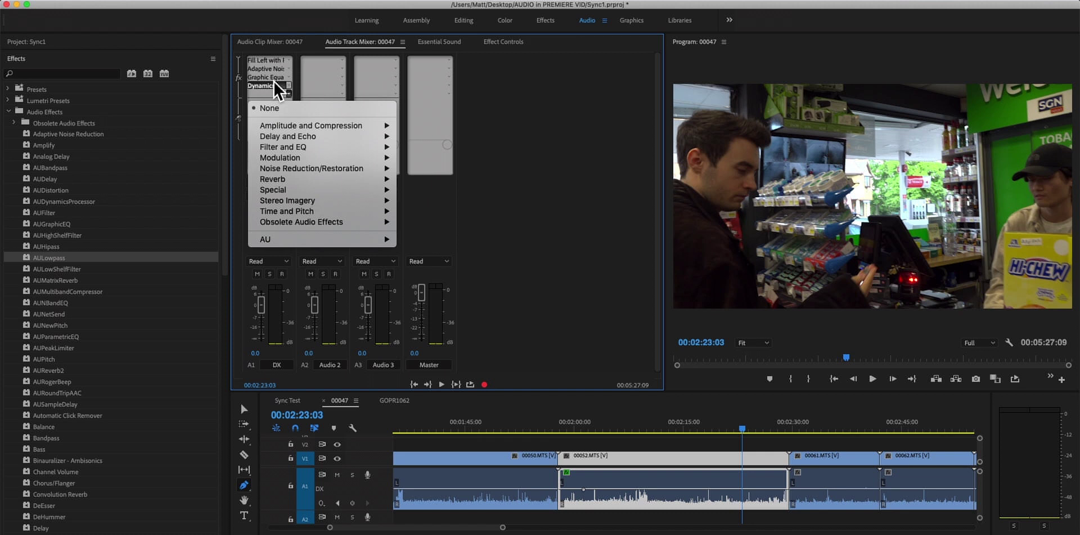
left_click(584, 137)
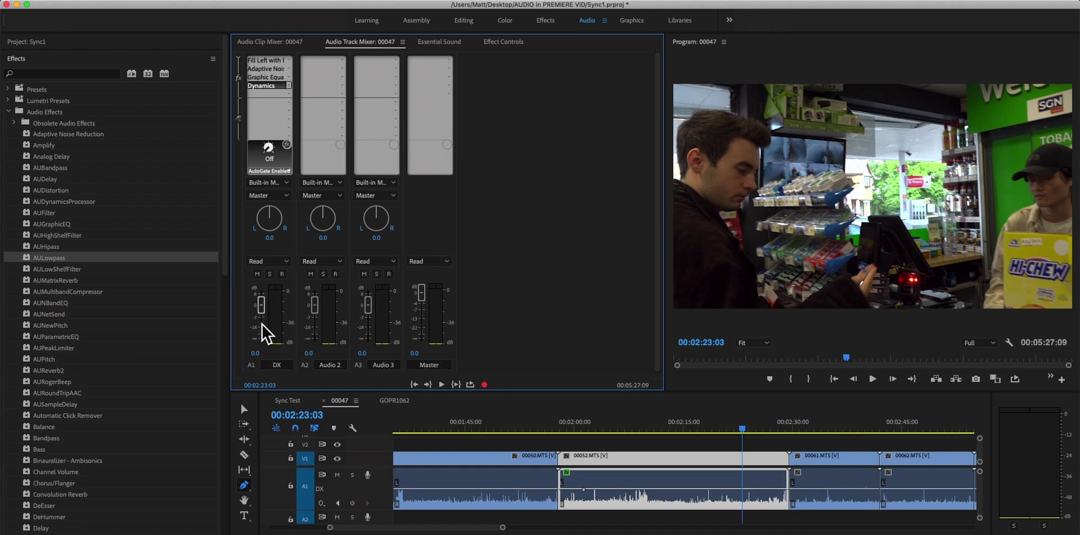
Try lowering the DX track's volume fader slightly and set its level back to 0
mouse_move(263, 306)
left_mouse_down()
mouse_move(259, 329)
mouse_move(263, 313)
left_mouse_up()
left_click(256, 352)
type("0")
key("Return")
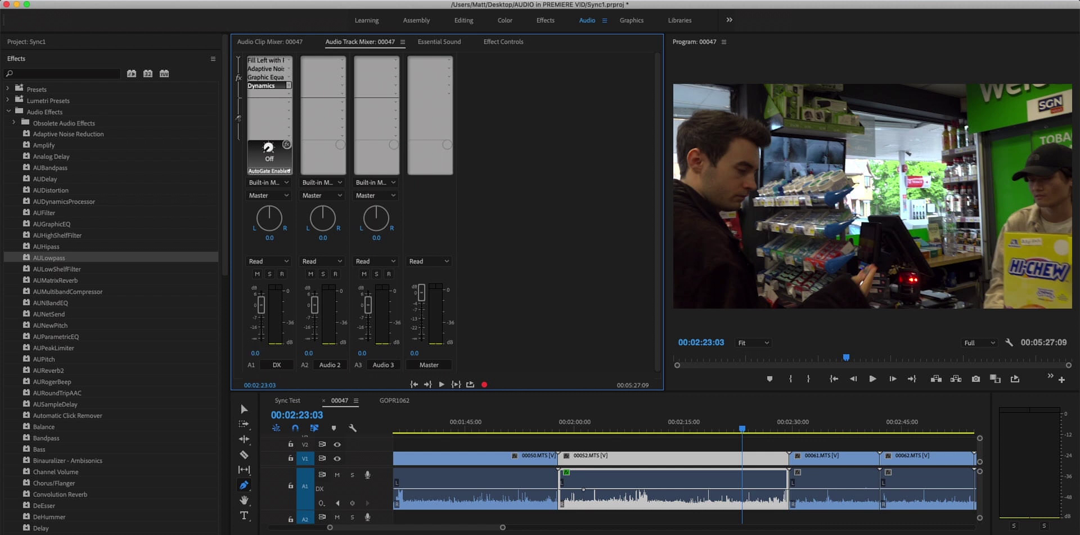
With the DX track's Dynamics editor open, use the Selection tool to lower the 00052.MTS clip's volume line slightly, and close the editor
double_click(272, 87)
left_click(569, 85)
left_click_drag(569, 86, 583, 134)
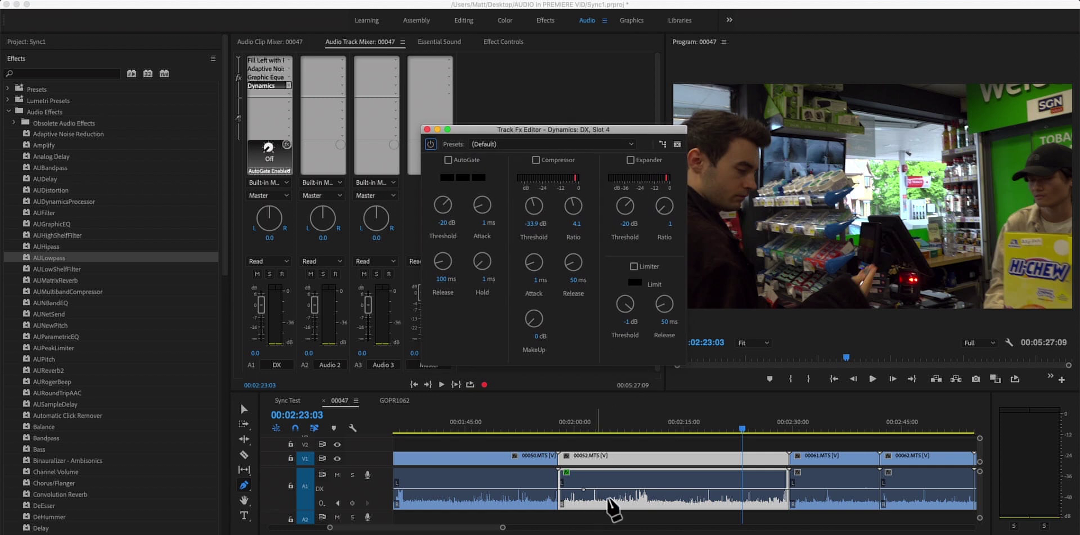
left_click(244, 409)
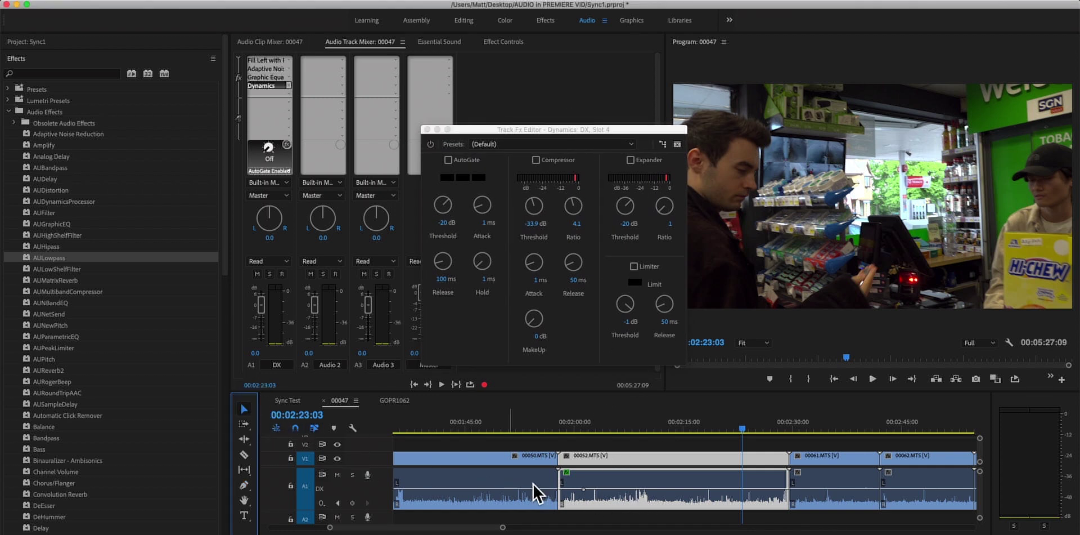
left_click_drag(633, 489, 635, 494)
left_click(427, 129)
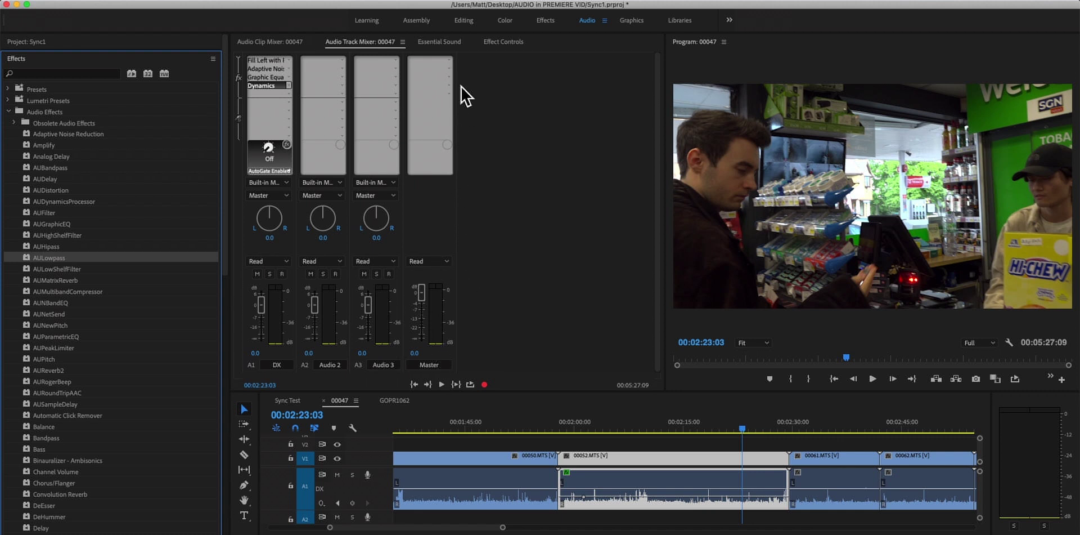
Add the Mastering effect to the Master track's second slot and open its editor clear of the mixer
left_click(450, 69)
mouse_move(529, 114)
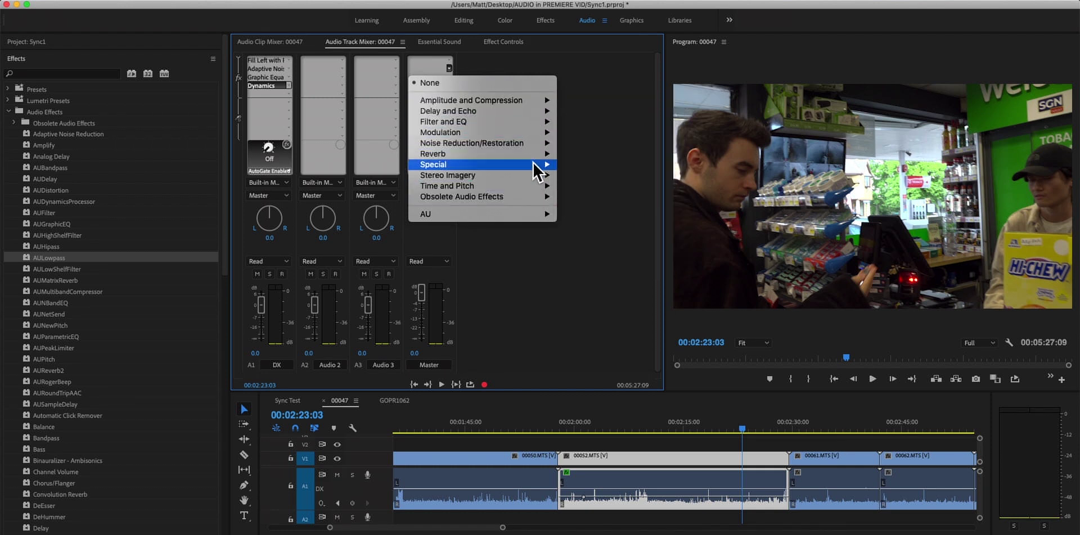
mouse_move(537, 169)
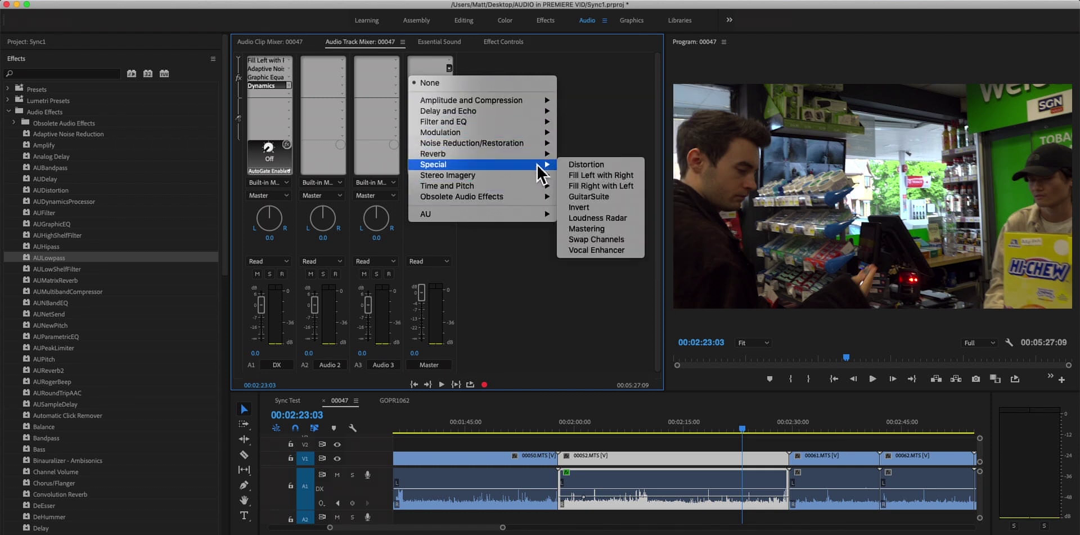
left_click(626, 231)
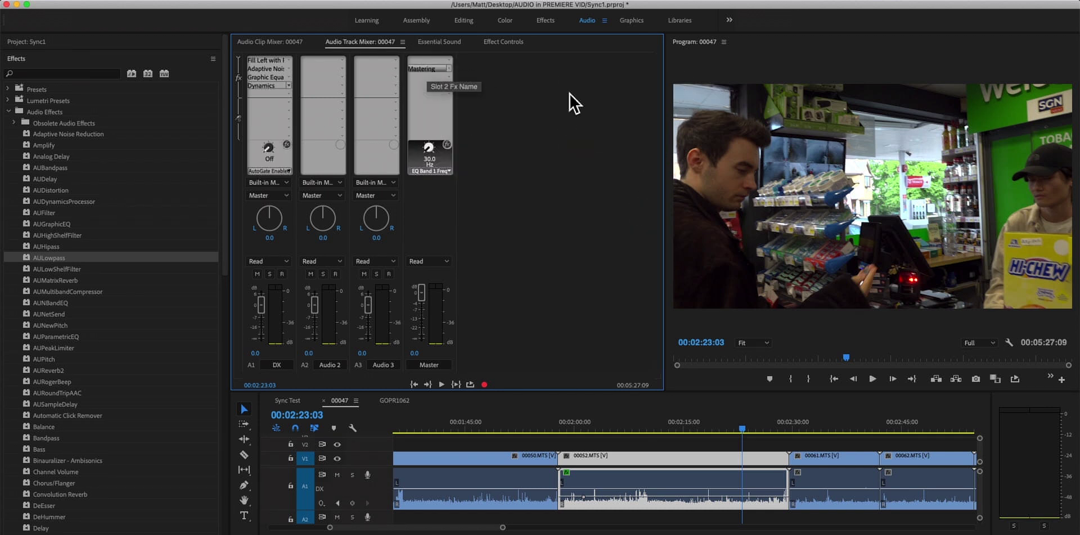
left_click_drag(586, 163, 683, 117)
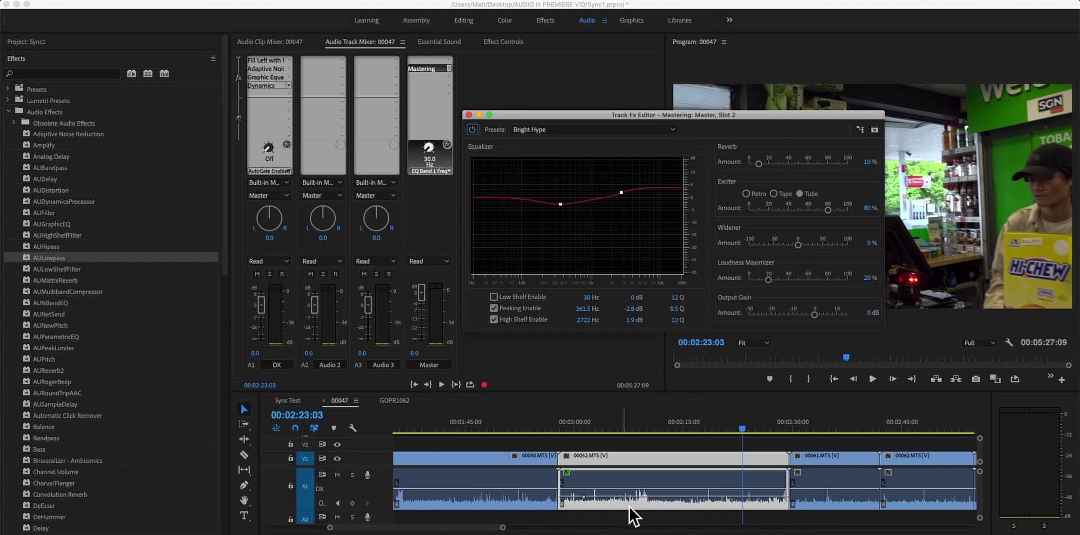
In the Mastering effect, disable the Peaking and High Shelf bands and set Reverb to 0%, Exciter to 0% and Widener to -100%
left_click(494, 308)
left_click(494, 319)
left_click_drag(759, 164, 749, 164)
left_click_drag(827, 210, 736, 228)
left_click_drag(799, 249, 728, 251)
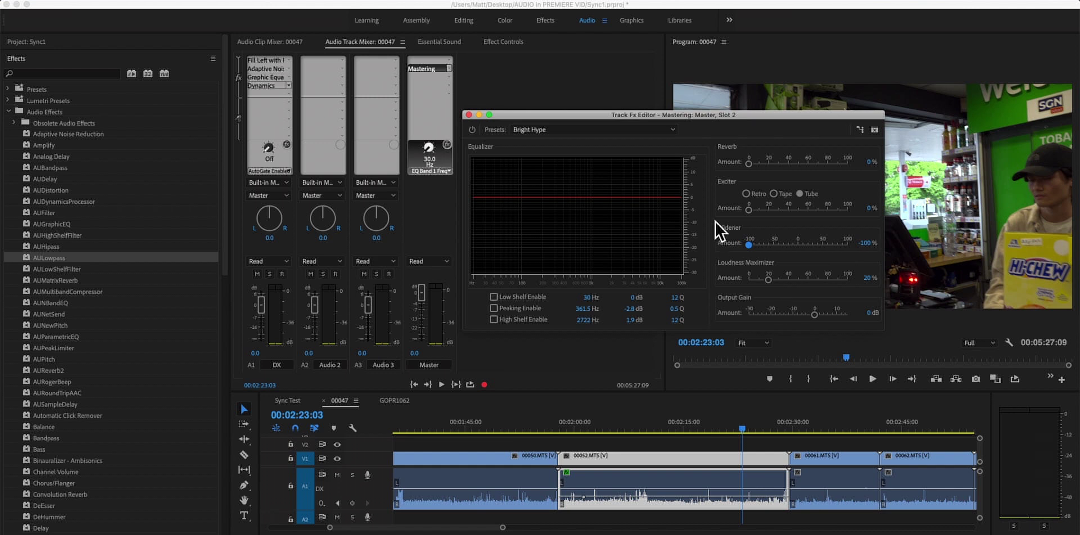
Apply the Make Room For Vocals preset to the Mastering effect and reposition its editor
left_click(694, 116)
left_click_drag(695, 124, 730, 85)
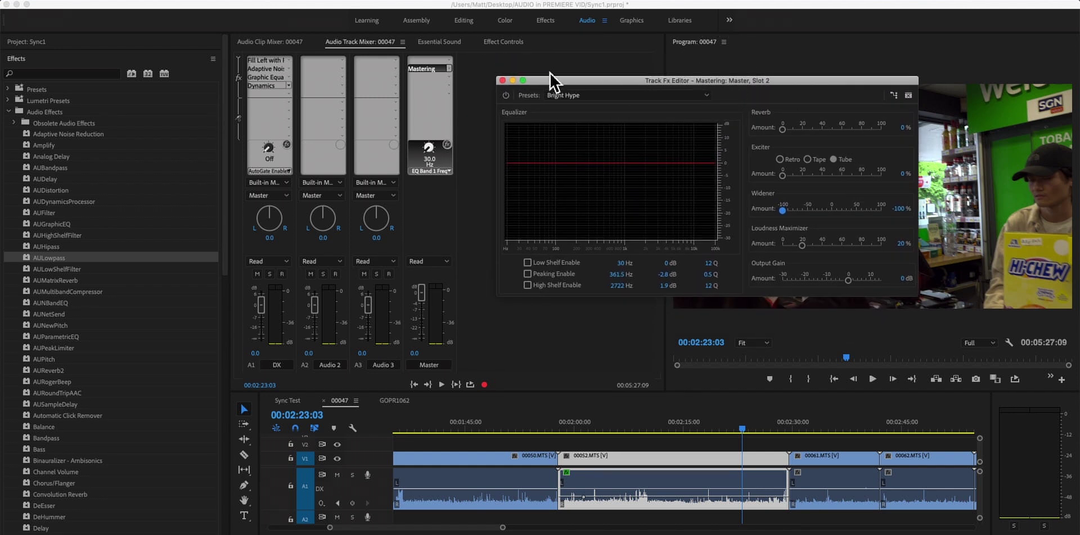
left_click(703, 106)
left_click(697, 179)
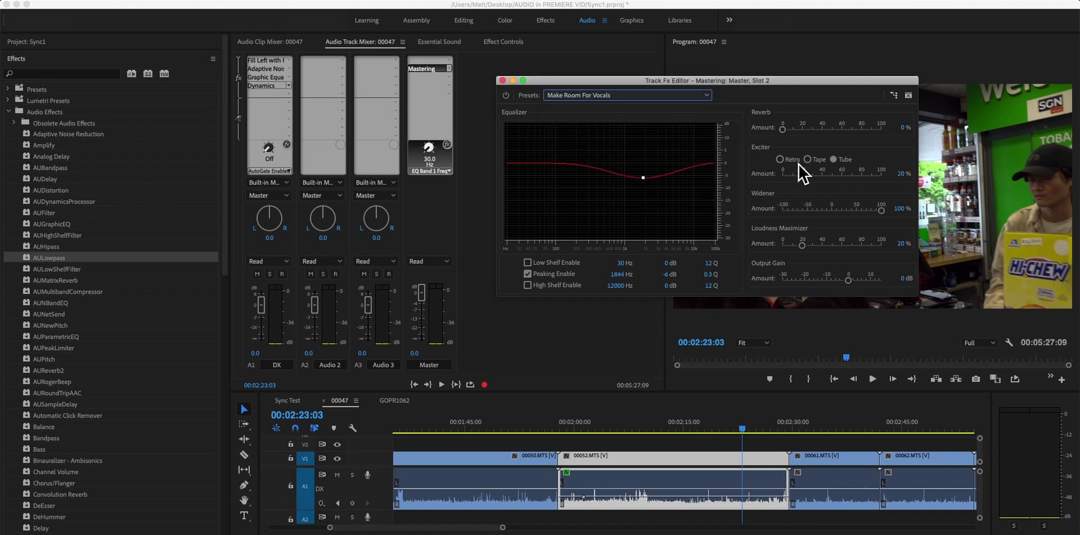
left_click_drag(800, 82, 786, 87)
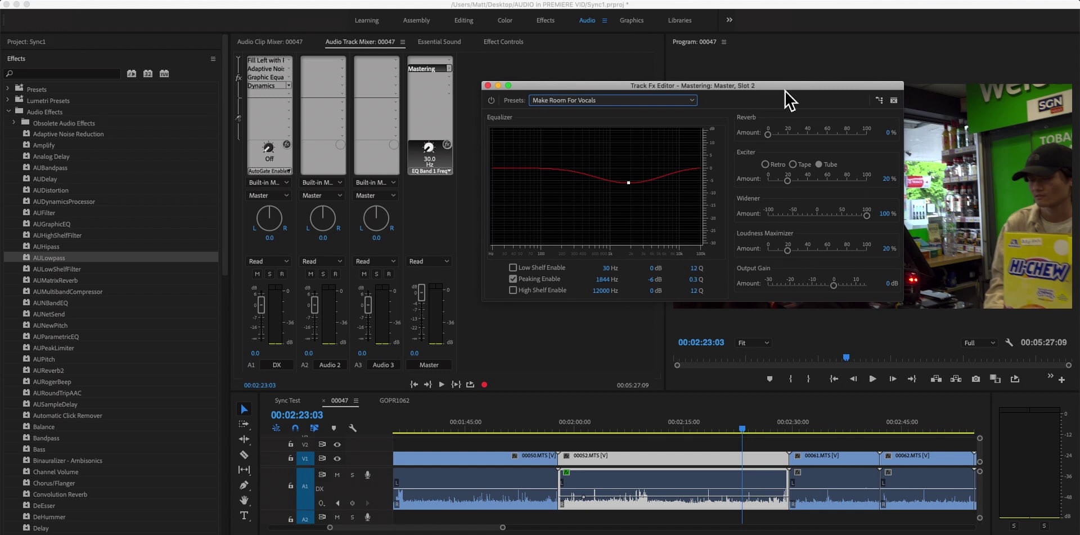
Toggle the Mastering effect's bypass in its editor and in the mixer, and close the editor
left_click(495, 104)
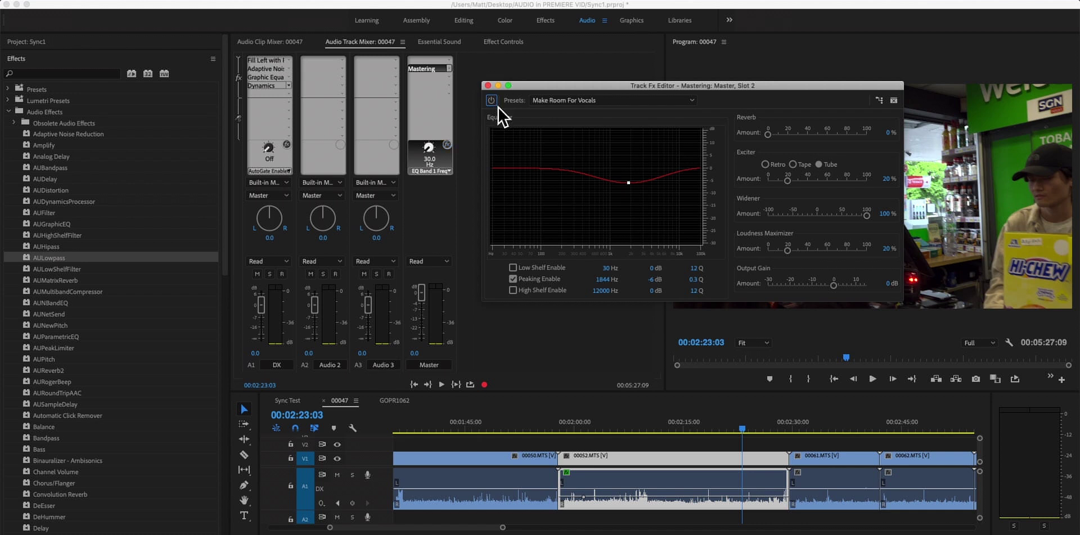
left_click(495, 103)
left_click(451, 147)
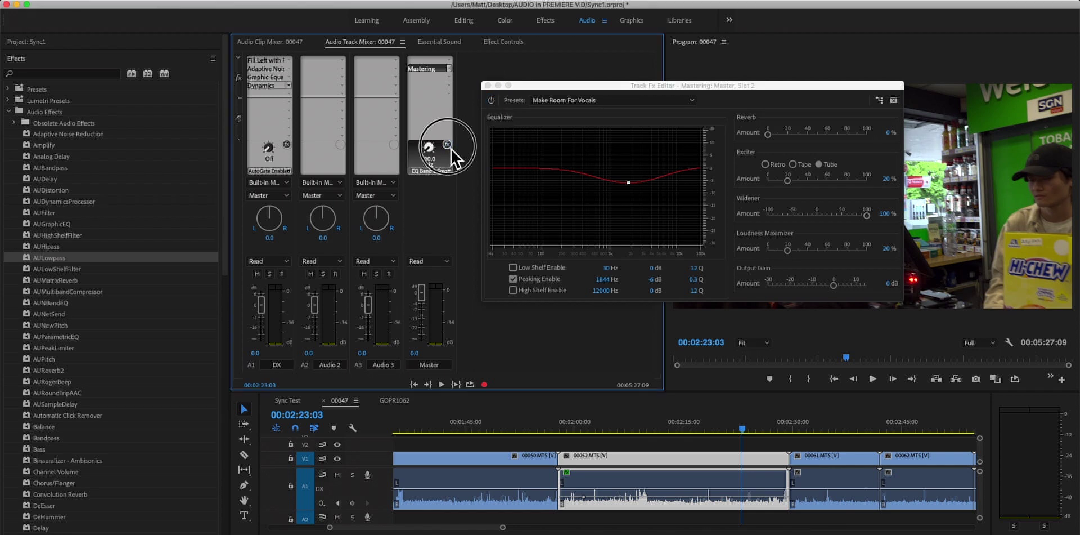
left_click(451, 148)
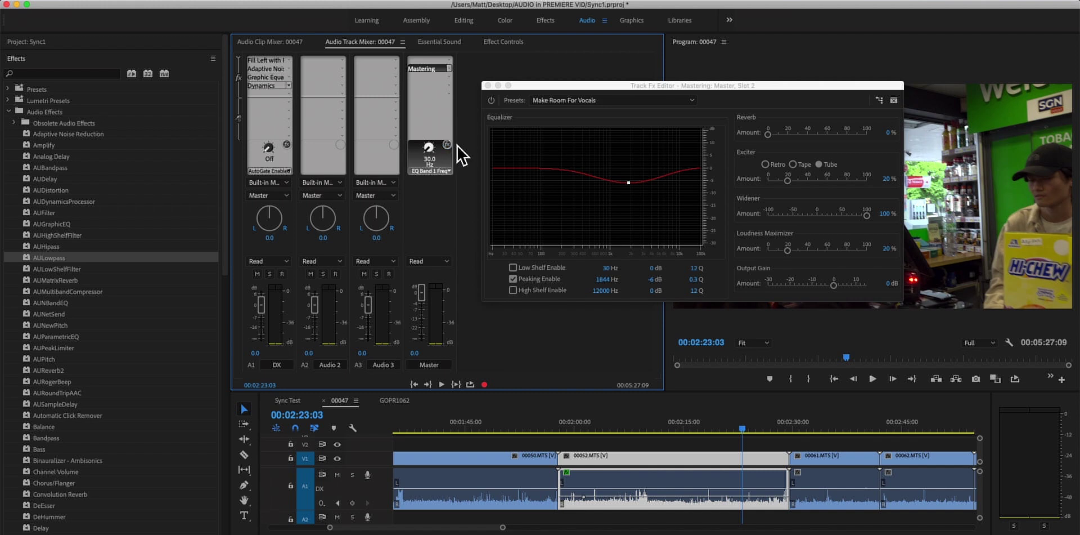
left_click(588, 101)
left_click(725, 97)
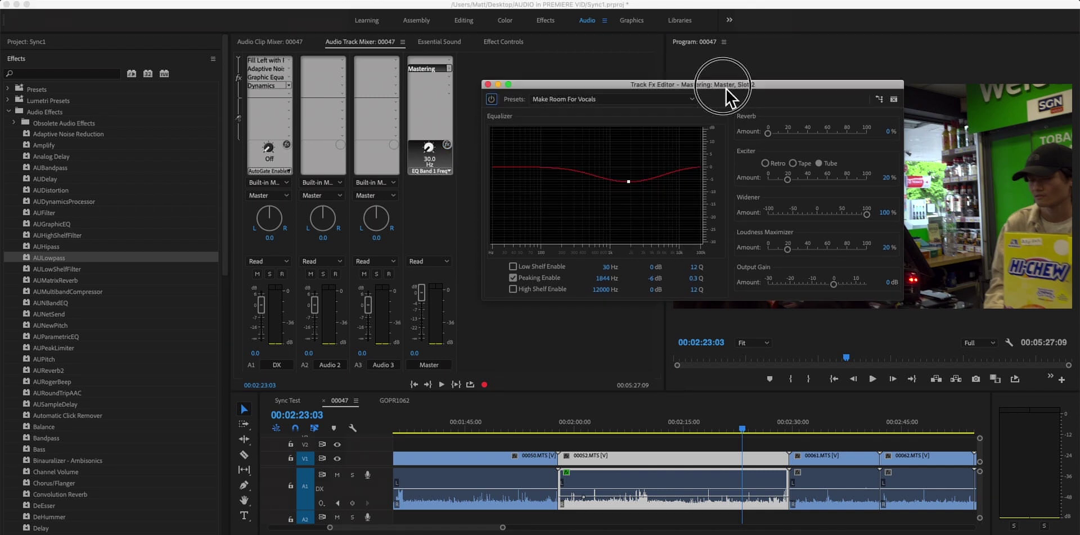
left_click(471, 82)
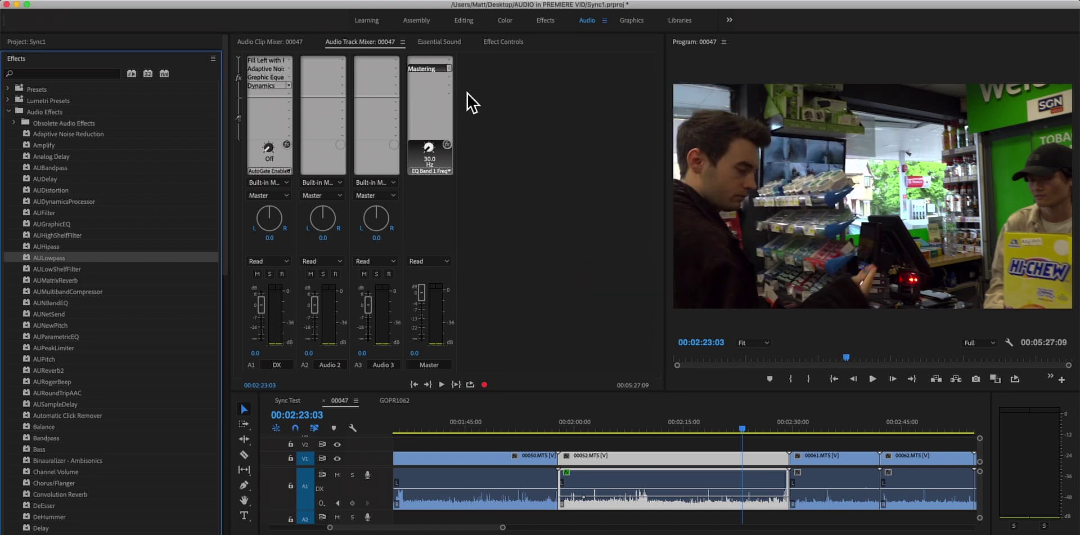
Reopen the Master track's Mastering editor, disable the Peaking band, and close the editor
double_click(435, 69)
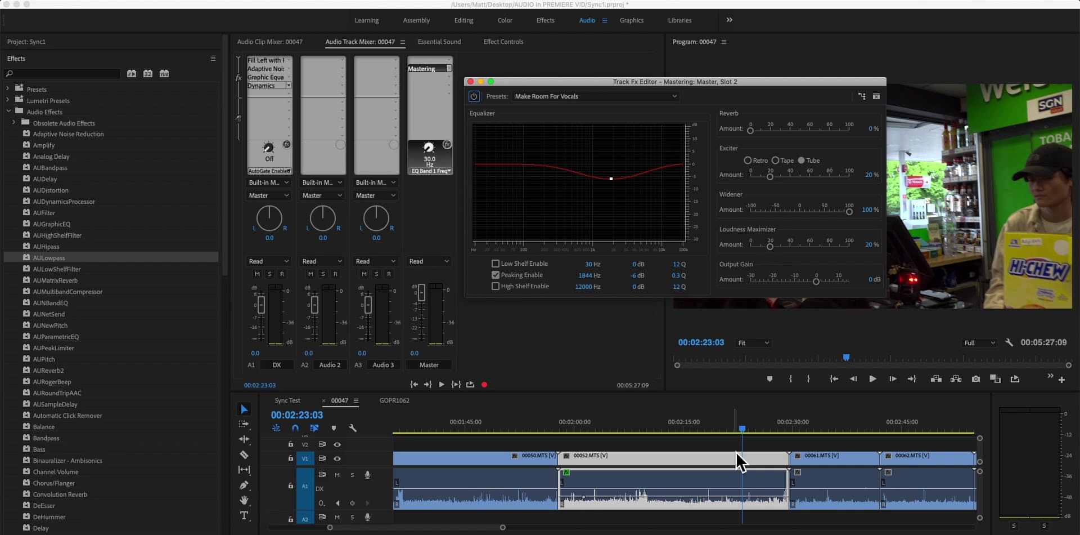
left_click(496, 274)
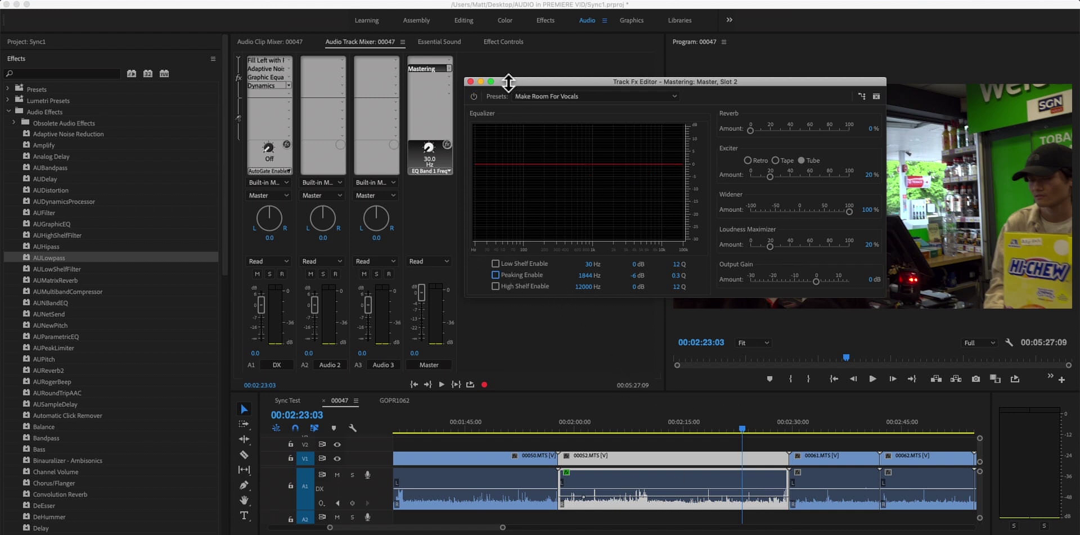
left_click_drag(734, 85, 745, 85)
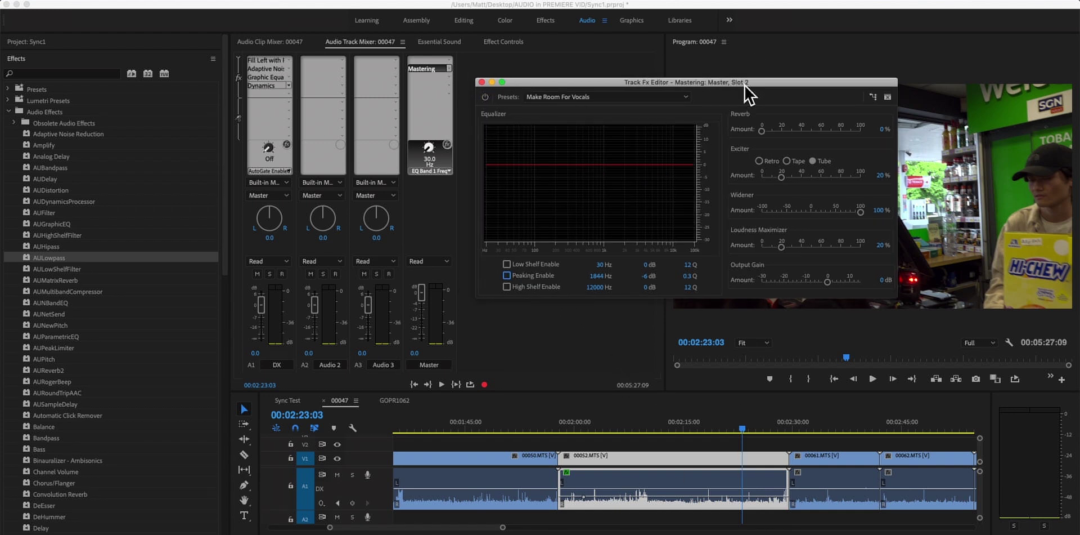
left_click(482, 81)
Add the Hard Limiter effect to the Master track's third slot and open its editor clear of the mixer
left_click(450, 77)
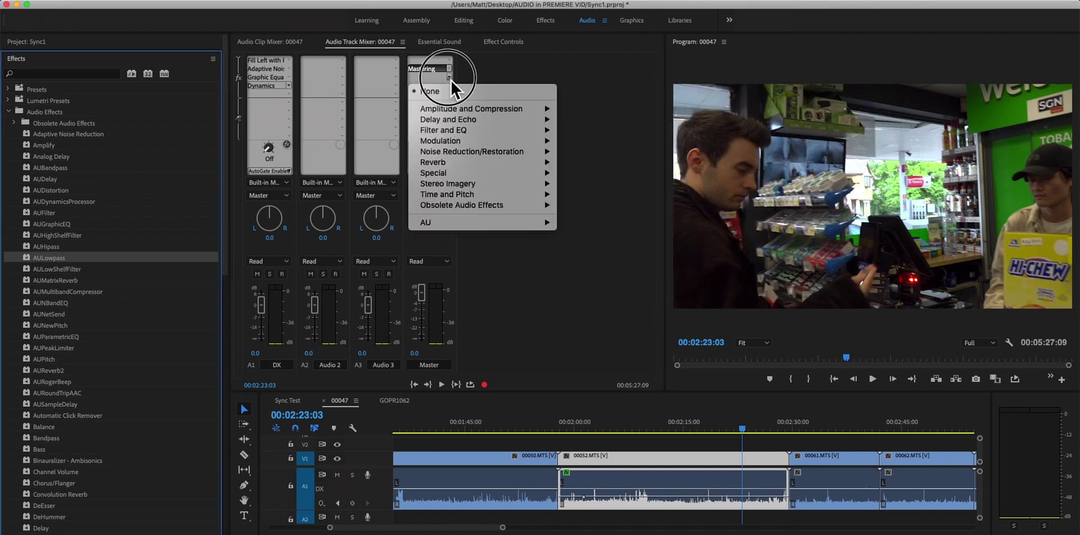
mouse_move(515, 134)
mouse_move(528, 185)
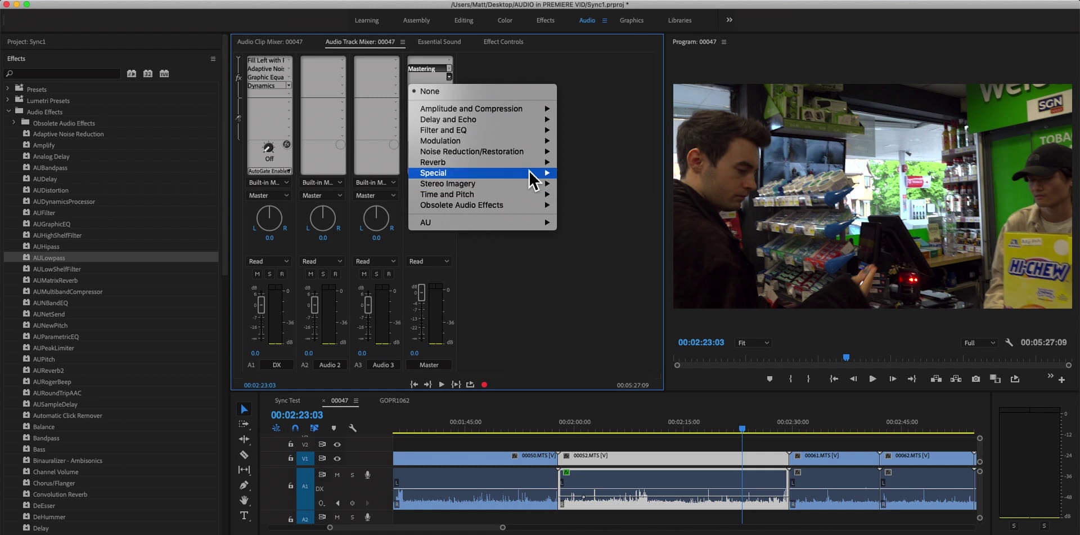
mouse_move(532, 163)
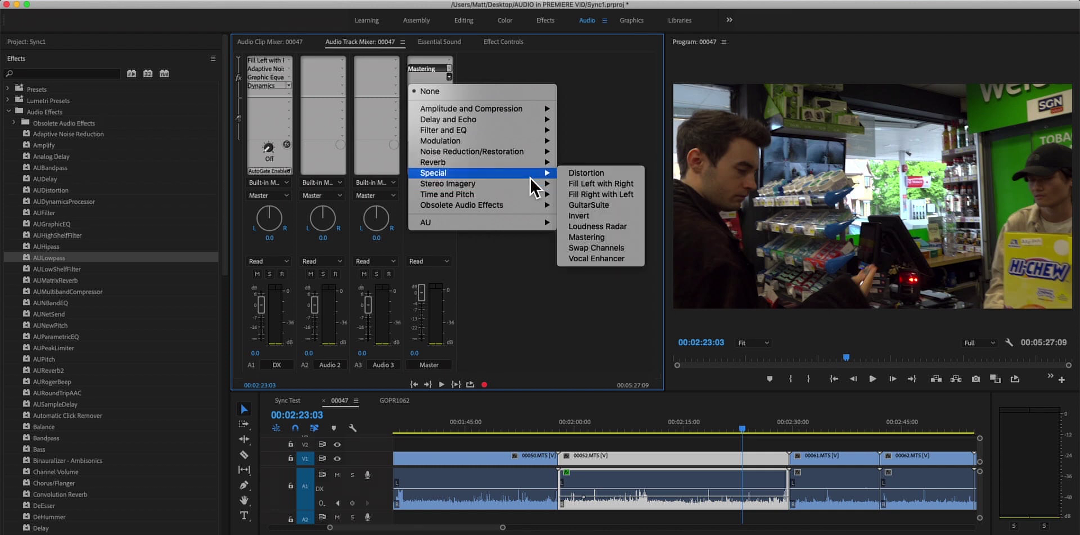
mouse_move(536, 119)
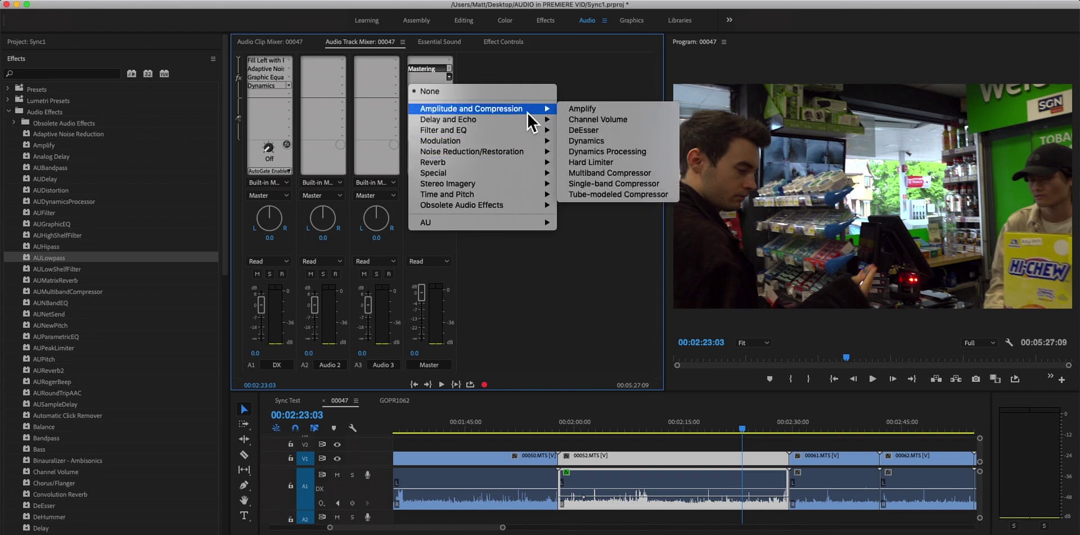
left_click(613, 164)
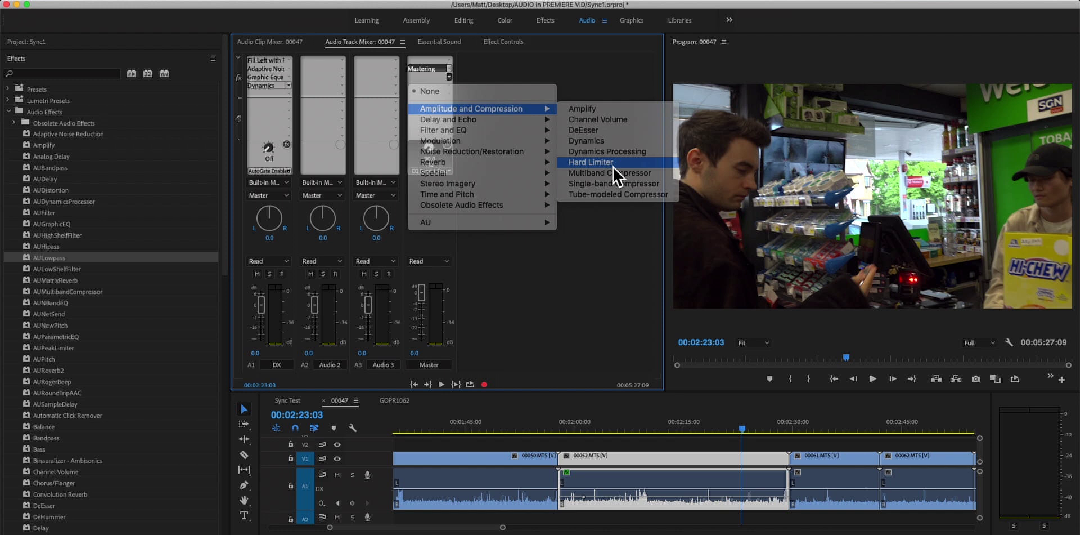
double_click(424, 77)
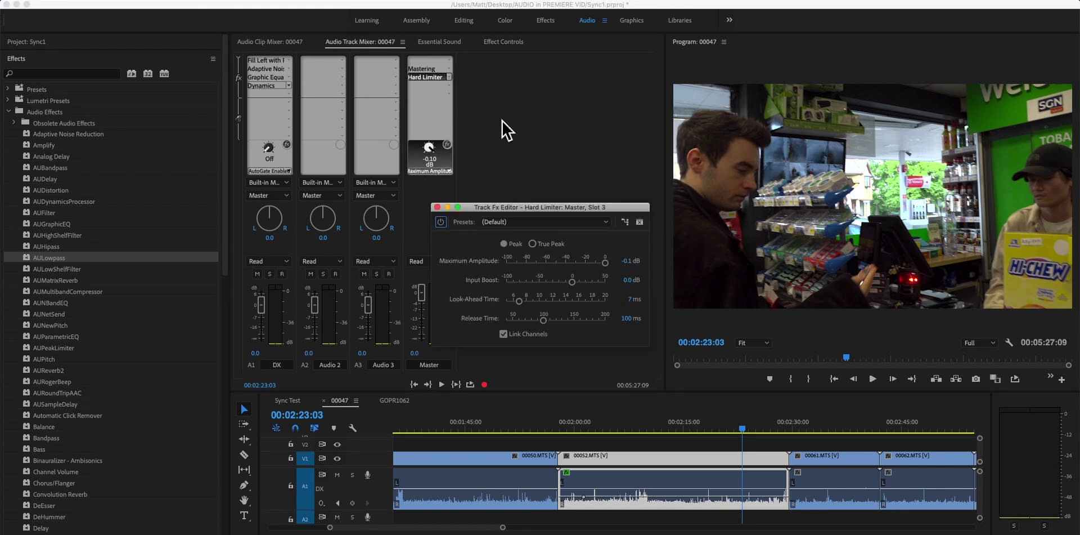
left_click_drag(570, 210, 654, 135)
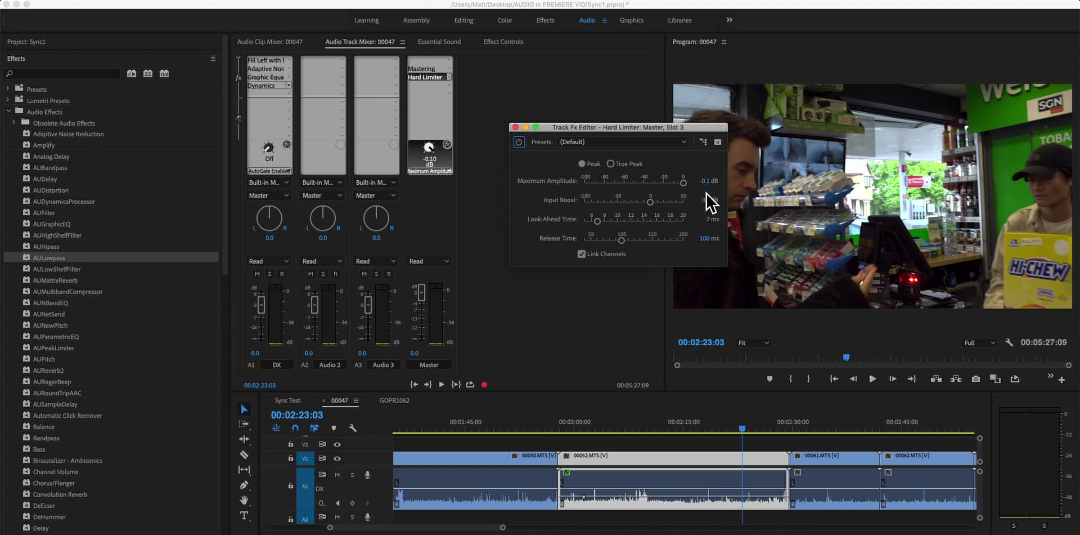
left_click_drag(705, 129, 669, 94)
left_click_drag(579, 99, 586, 126)
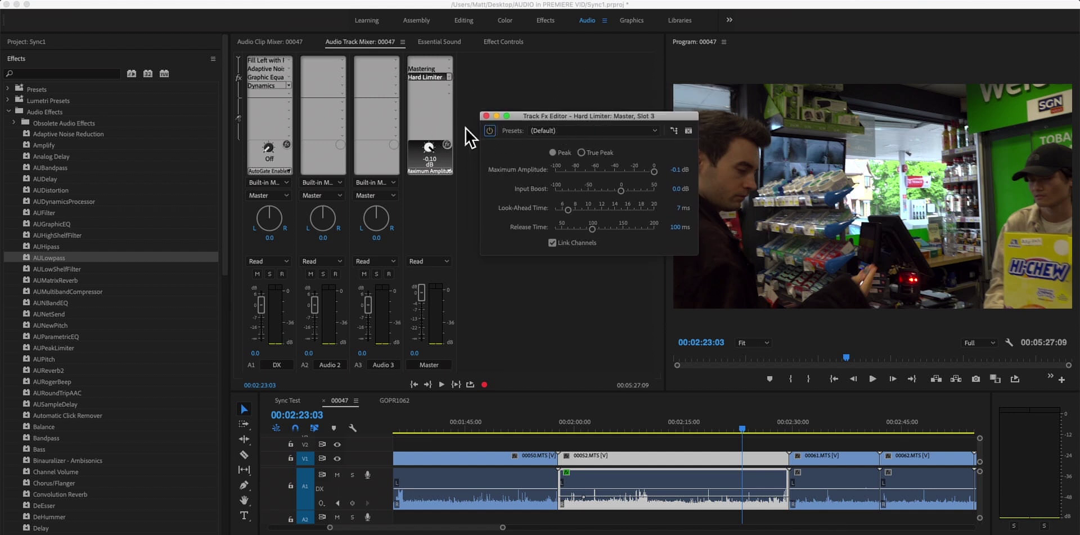
left_click(592, 119)
left_click_drag(591, 119, 580, 111)
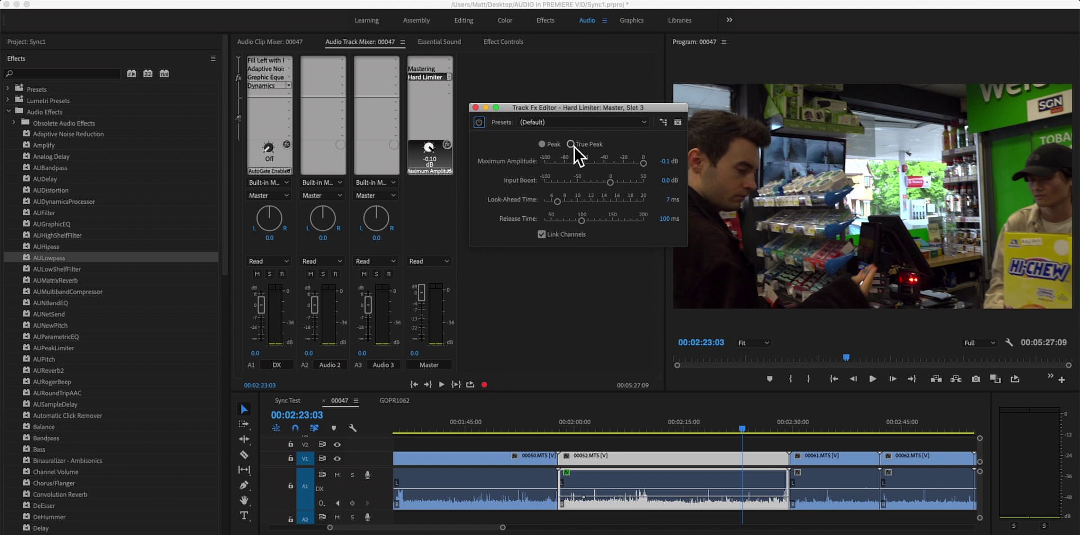
Switch the Hard Limiter to True Peak mode and set its Maximum Amplitude to -1.0 dB
left_click(543, 144)
left_click(573, 146)
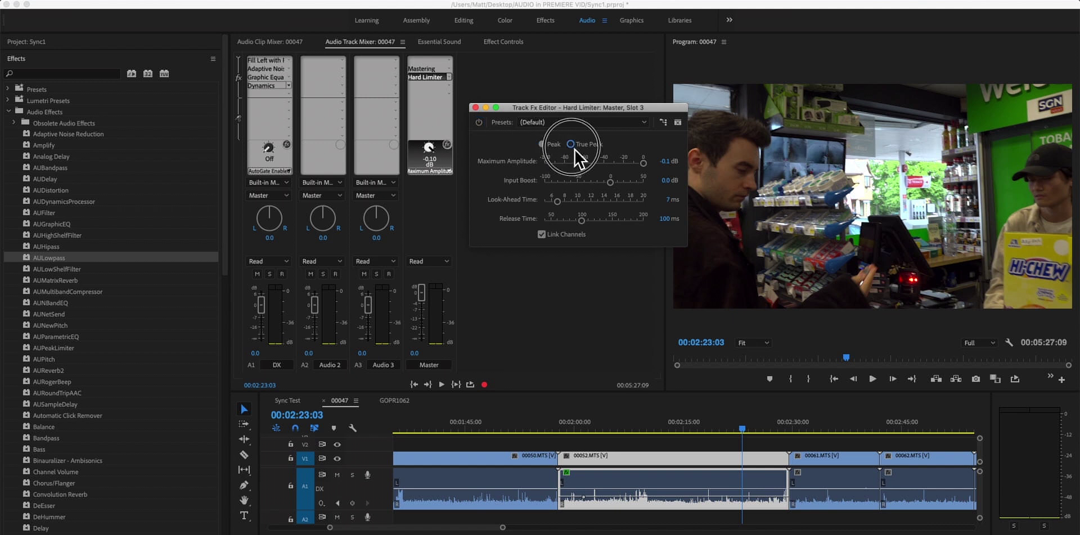
left_click(667, 162)
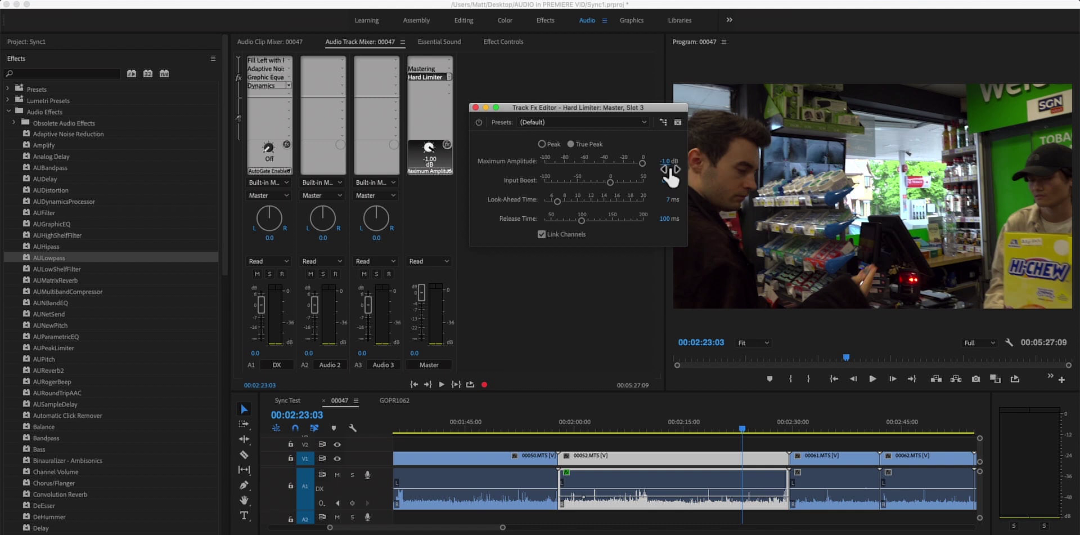
Try the Hard Limiter's Limit to -.1dB preset, apply the Limit to -3dB preset instead, and close the editor
left_click(607, 125)
left_click(549, 183)
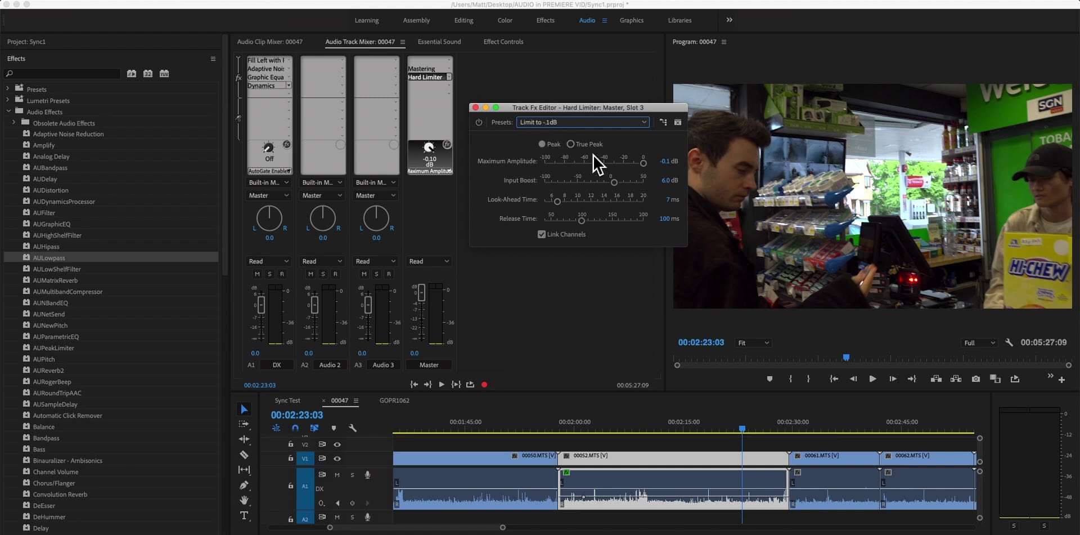
left_click(588, 123)
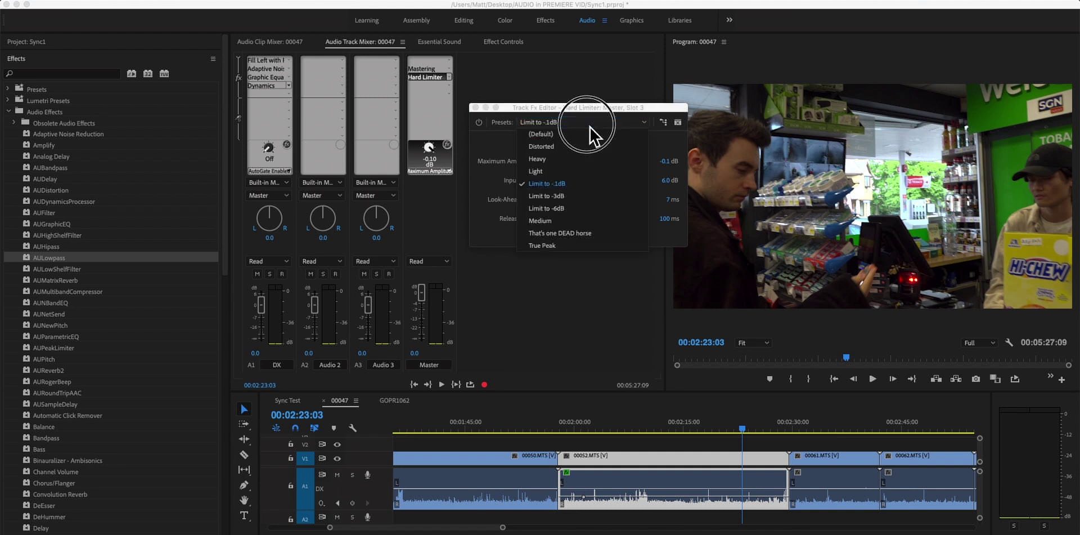
left_click(599, 201)
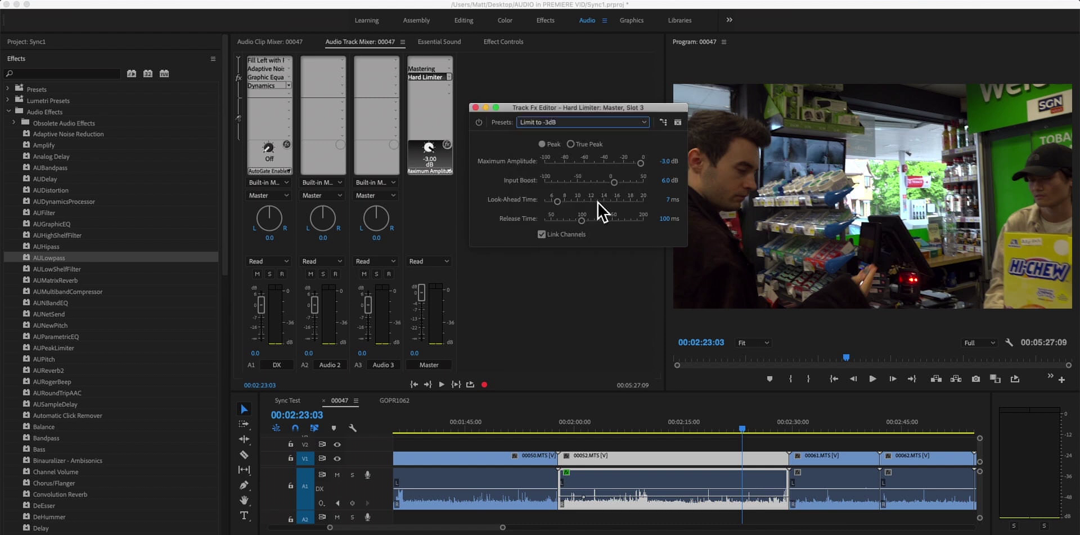
left_click_drag(670, 162, 673, 169)
left_click(668, 163)
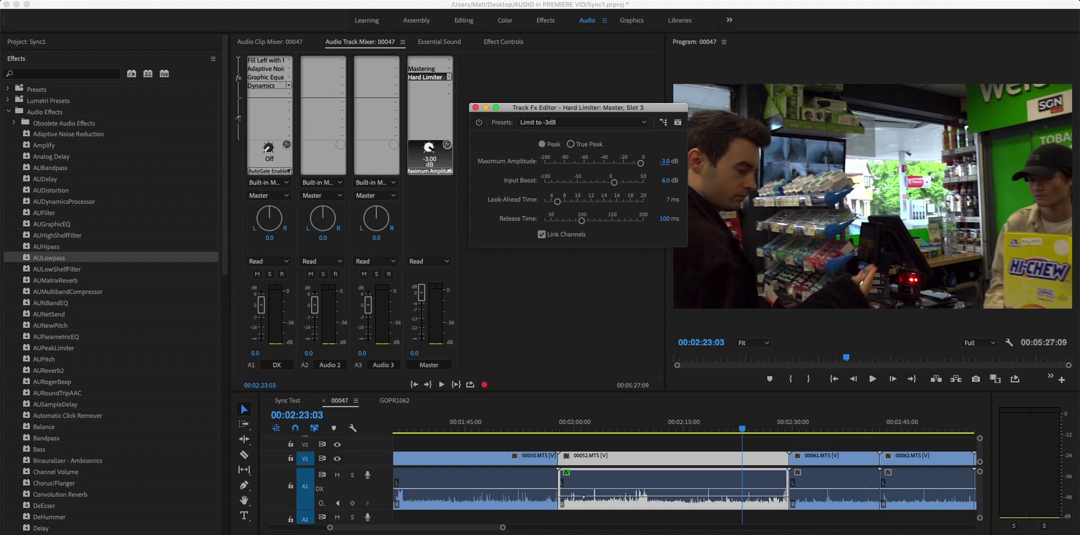
mouse_move(633, 108)
left_mouse_down()
mouse_move(637, 153)
mouse_move(622, 109)
left_mouse_up()
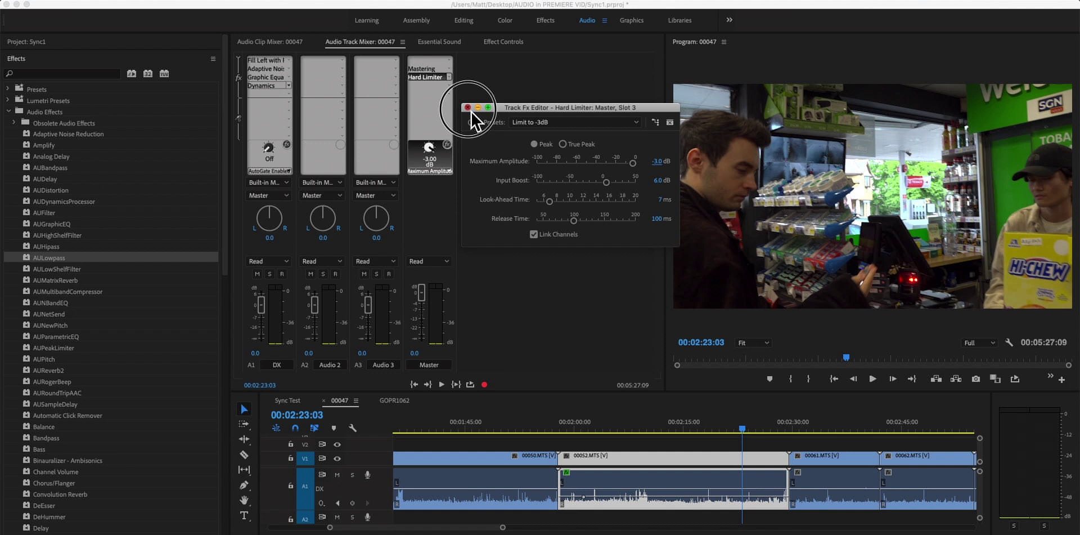
left_click(467, 107)
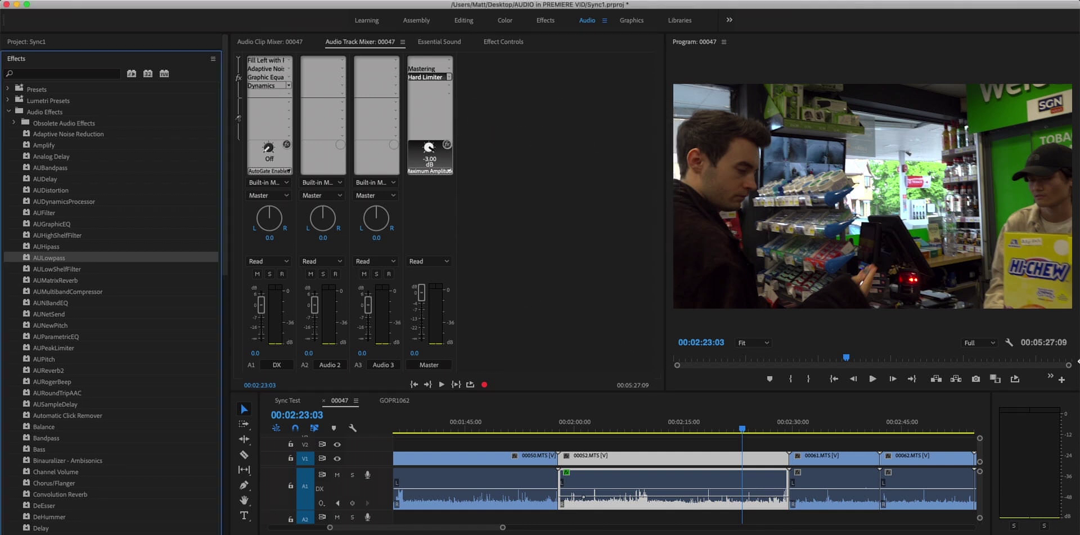
Add the Loudness Radar effect to the Master track's fifth slot and apply its EBU R128 LUFS preset in the editor
left_click(453, 97)
mouse_move(522, 210)
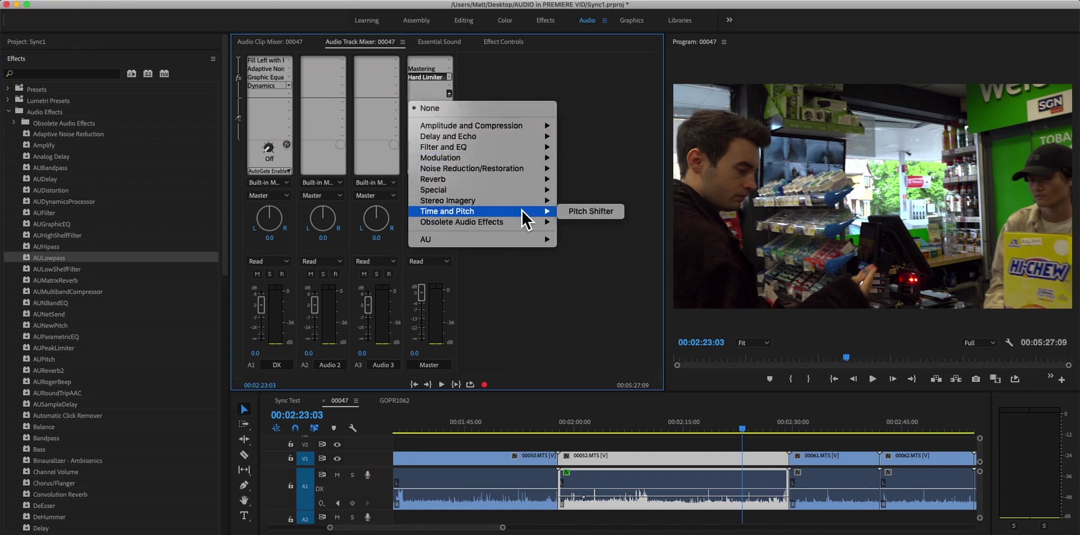
left_click(495, 94)
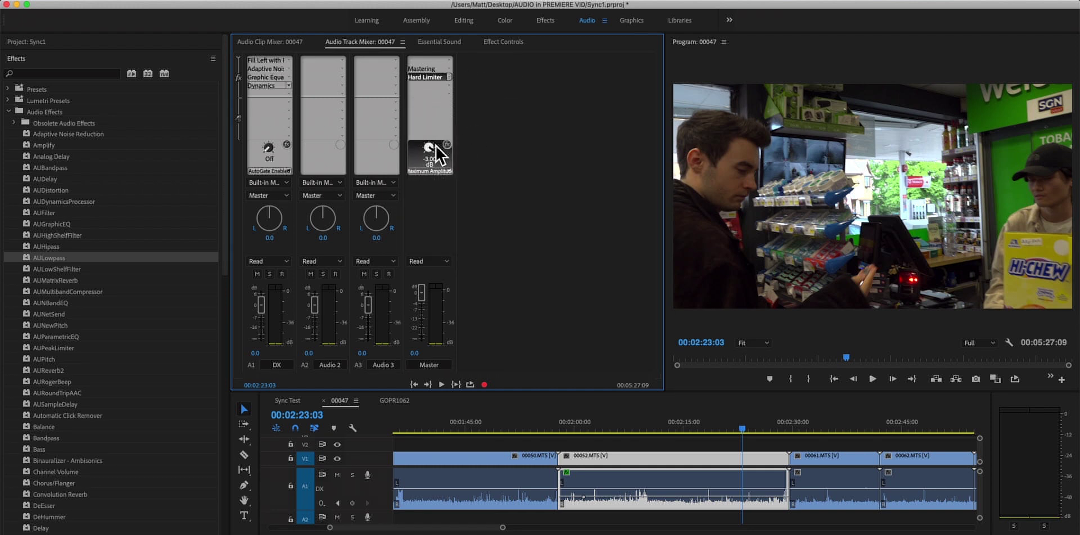
left_click(452, 100)
mouse_move(510, 192)
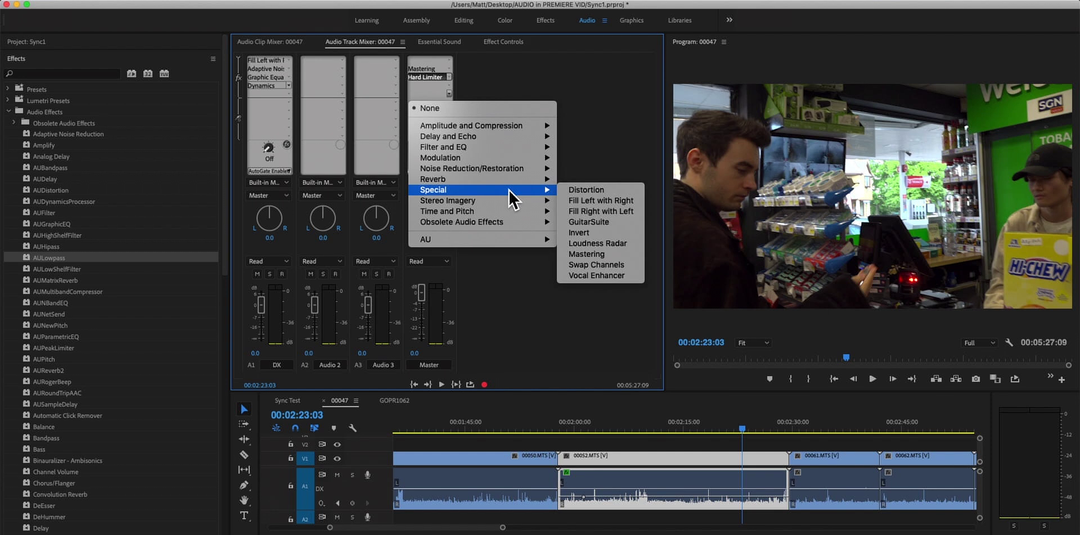
left_click(586, 245)
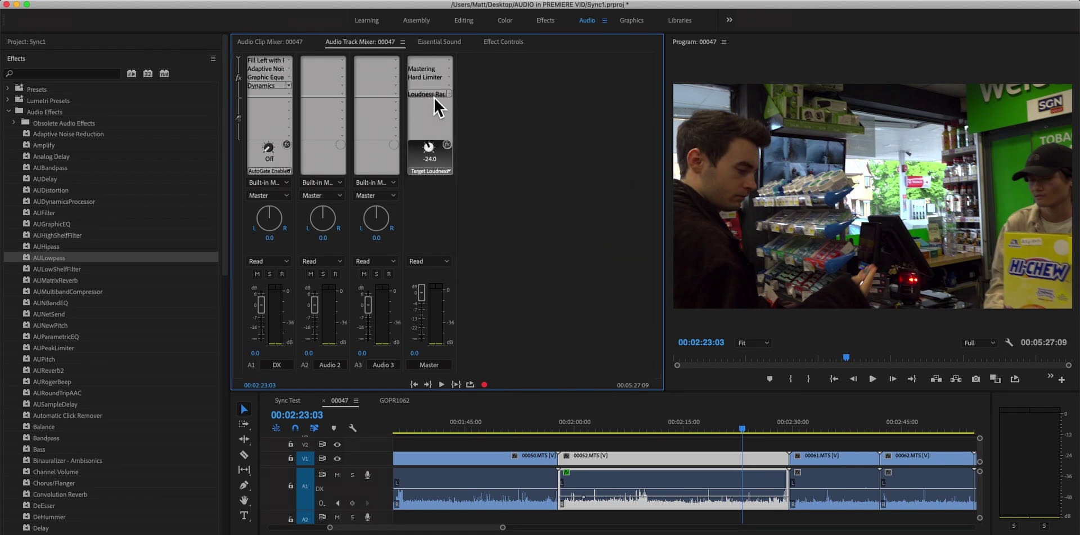
double_click(433, 94)
left_click_drag(548, 133, 626, 106)
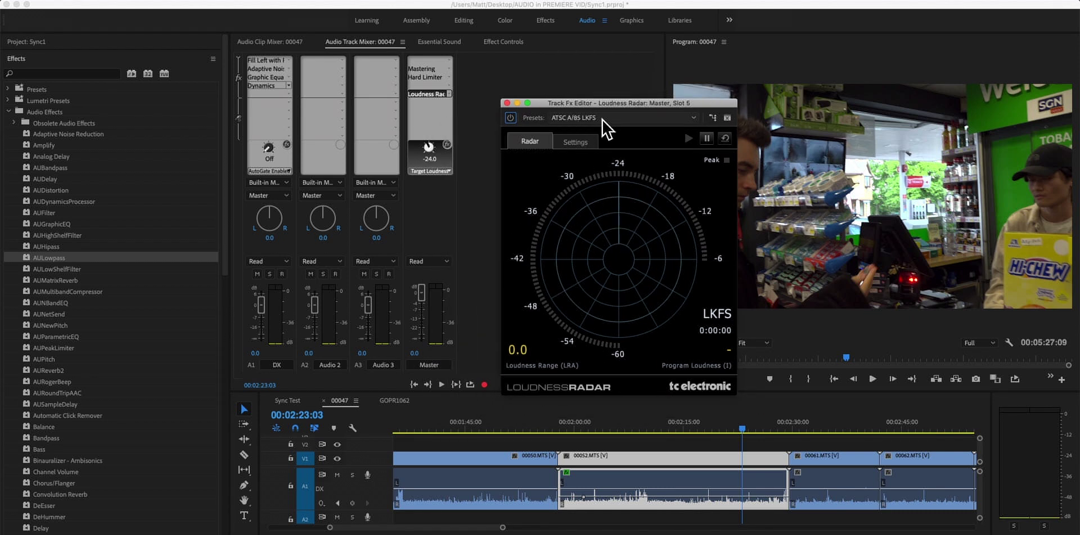
left_click(618, 118)
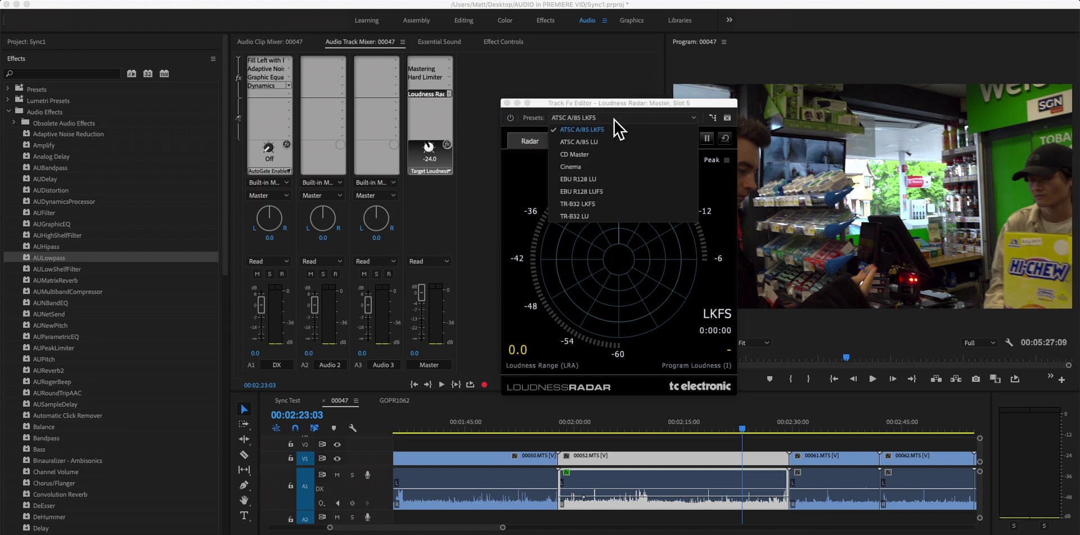
left_click(601, 194)
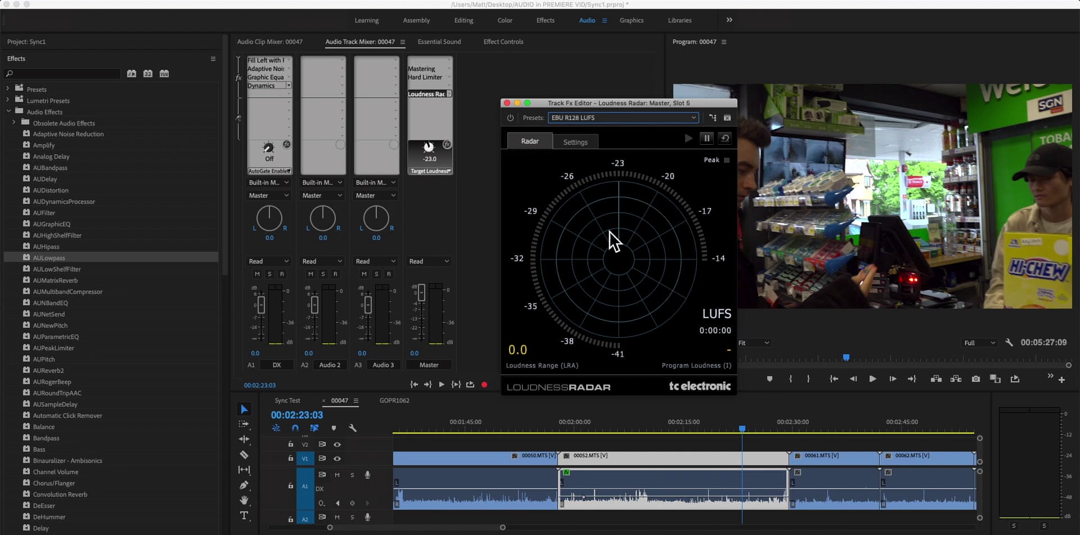
Move the Loudness Radar editor up to the top of the mixer area and close it
left_click_drag(644, 104, 625, 73)
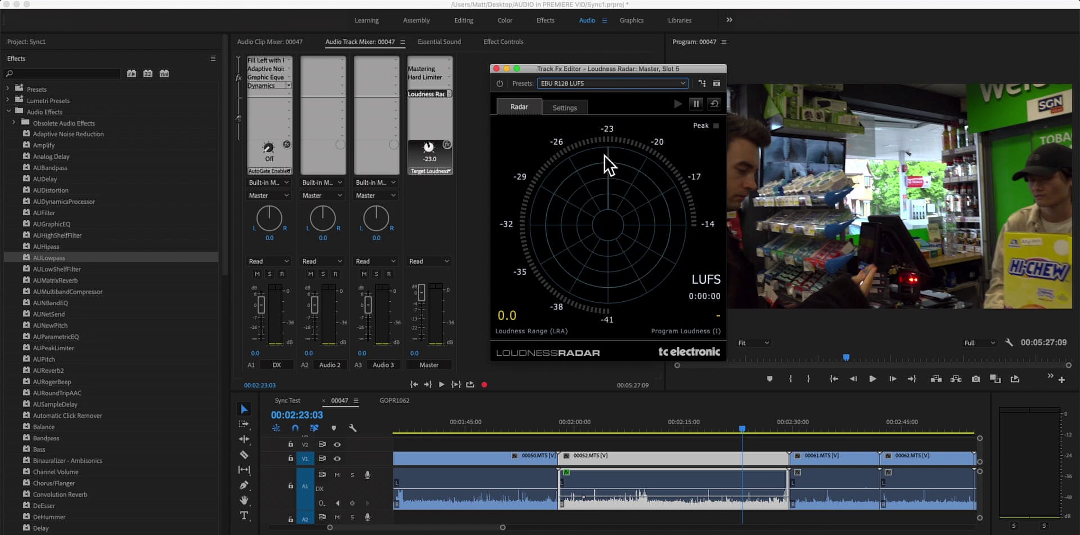
mouse_move(640, 71)
left_mouse_down()
mouse_move(654, 70)
mouse_move(639, 68)
left_mouse_up()
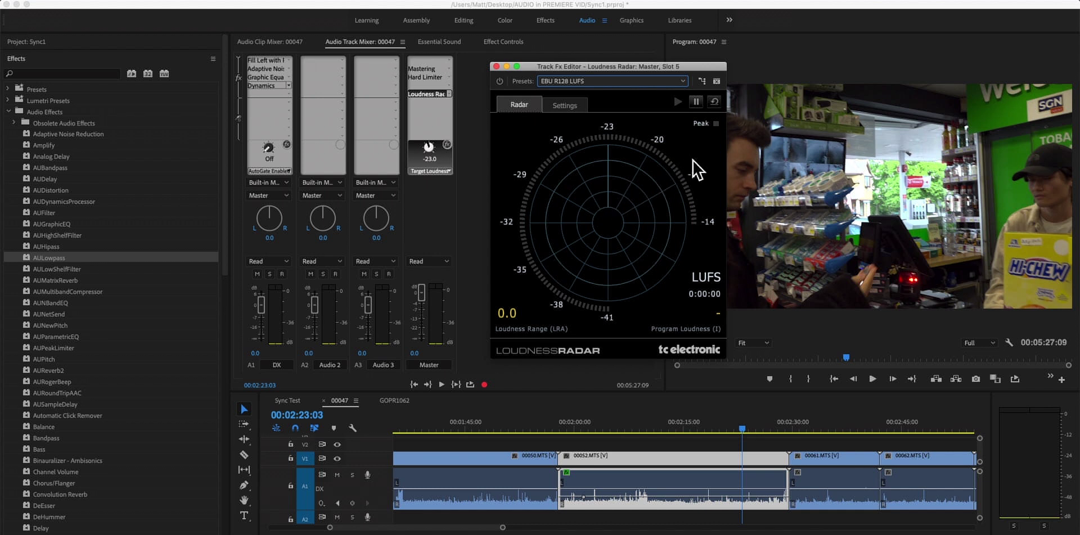
left_click(496, 67)
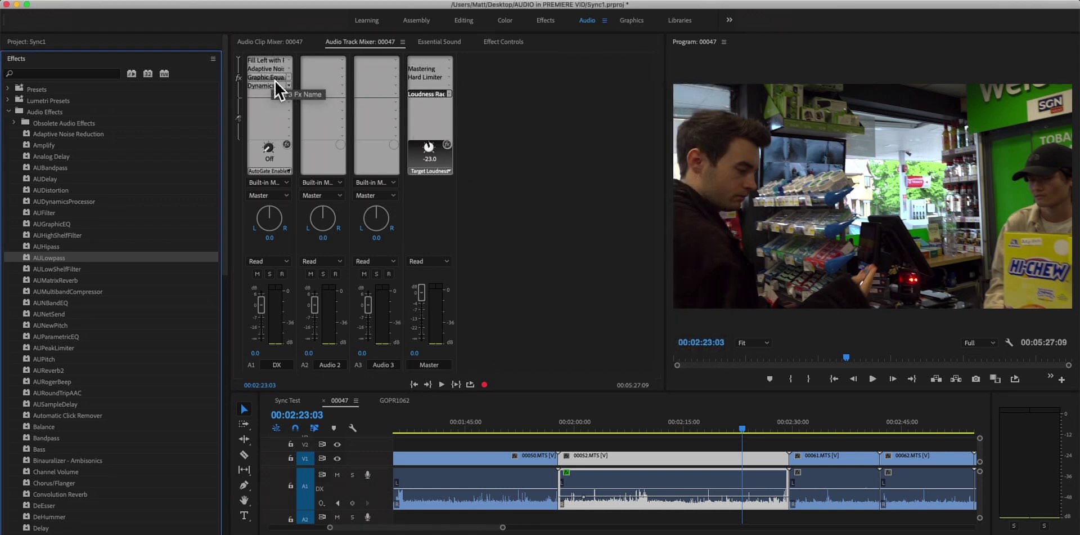
Collapse and expand the Audio Track Mixer's effects and sends area, leaving the inserted effects shown
left_click(239, 60)
left_click(238, 58)
left_click(238, 59)
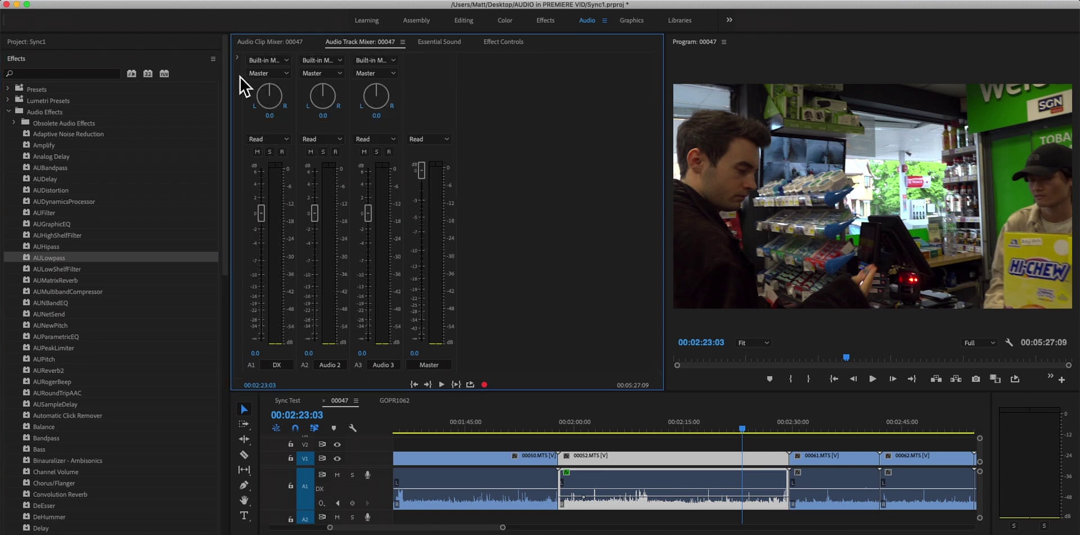
left_click(238, 58)
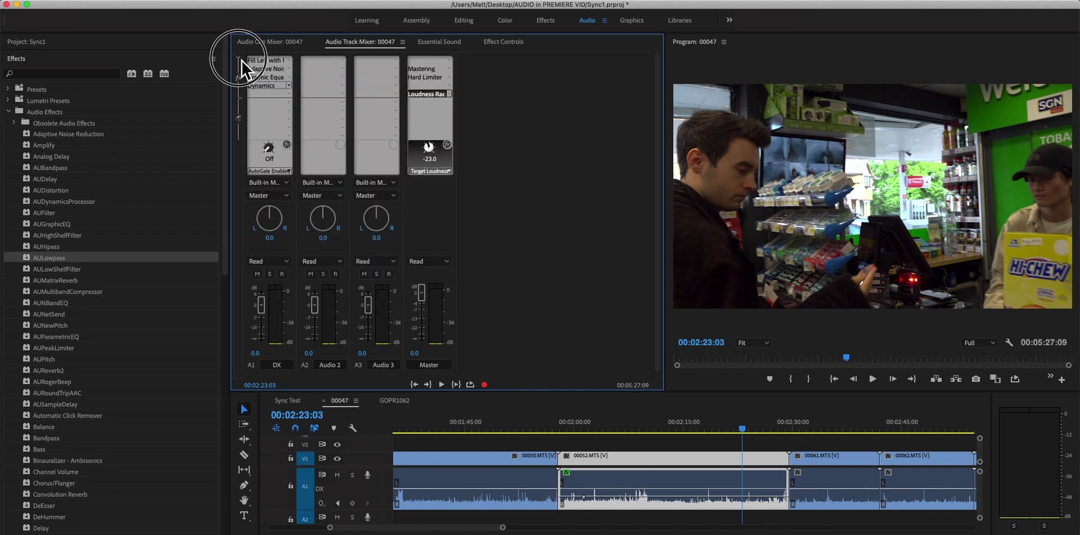
left_click(239, 58)
left_click(238, 58)
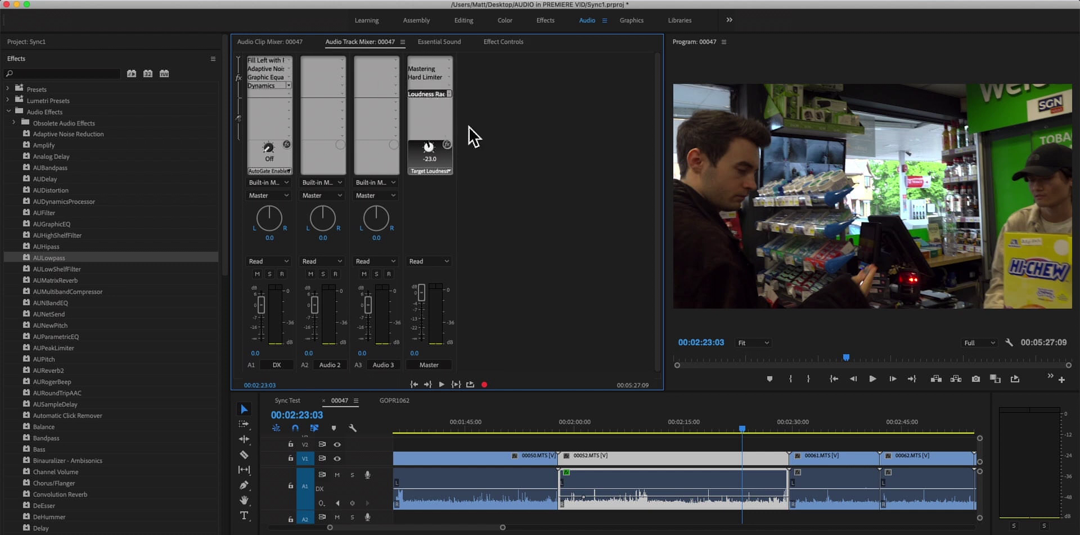
left_click(238, 58)
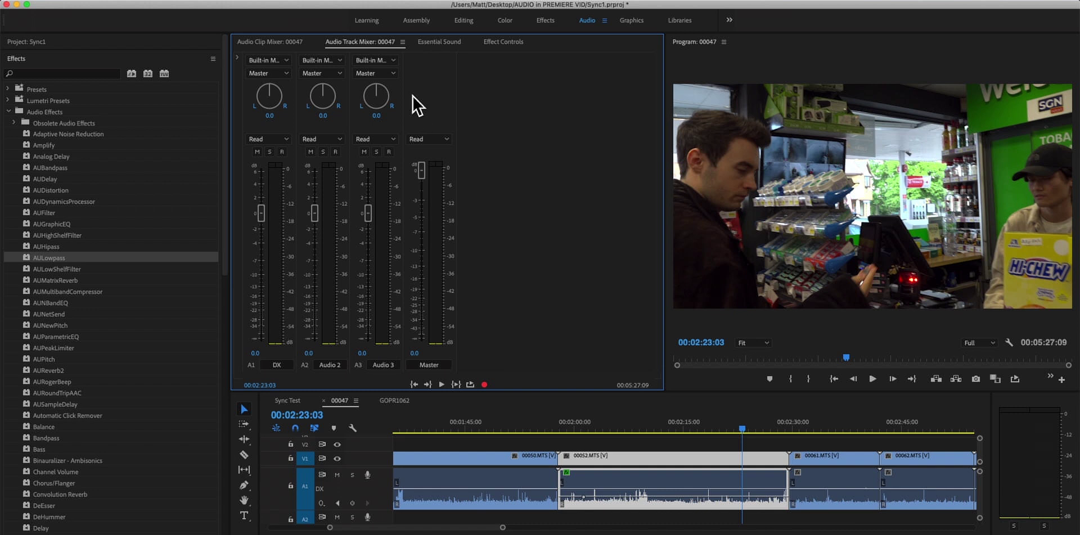
left_click(238, 59)
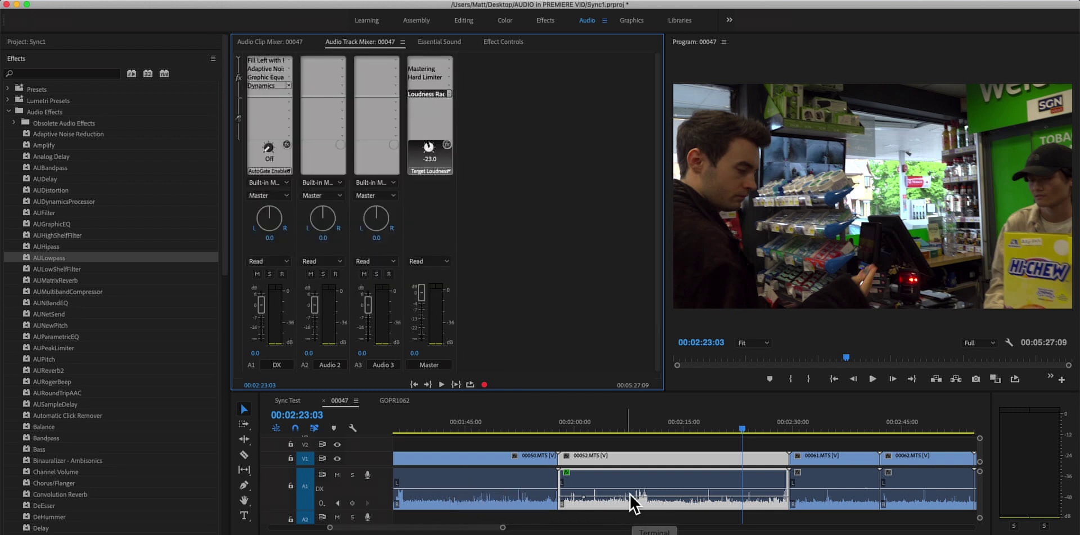
Select the 00061.MTS clip in the timeline and bring up its Essential Sound options
left_click(640, 475)
left_click(810, 474)
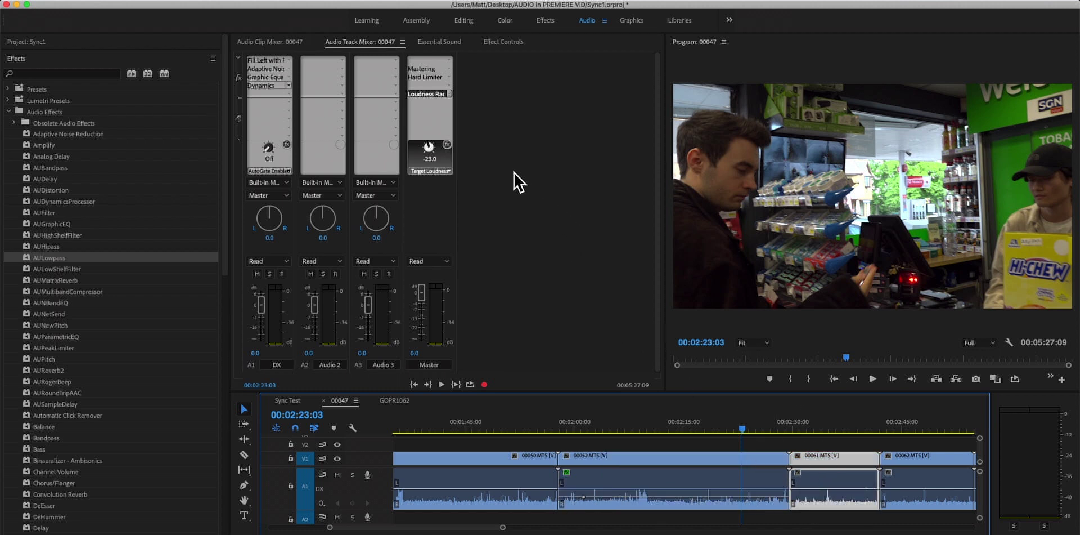
left_click(276, 9)
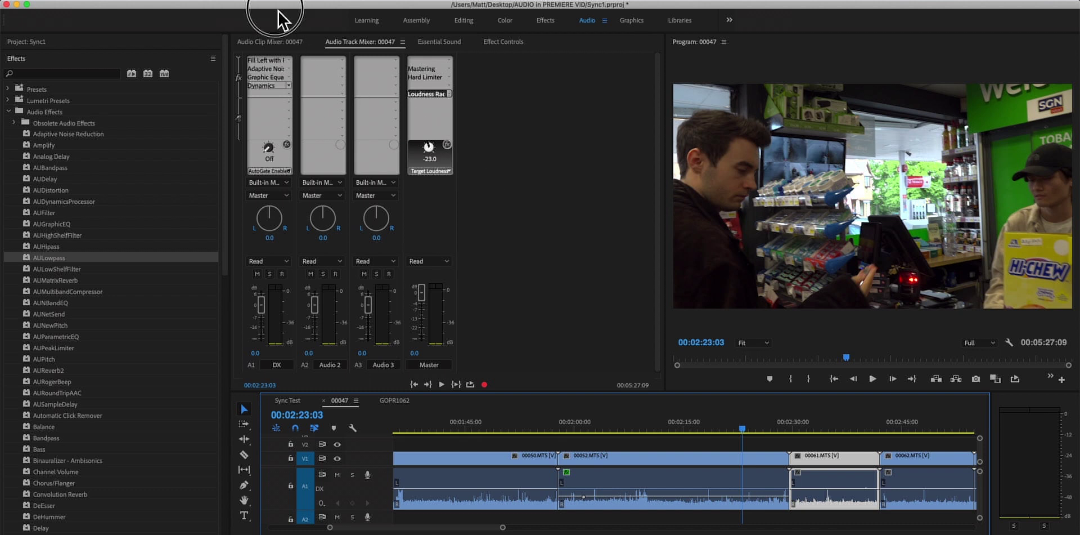
left_click(432, 49)
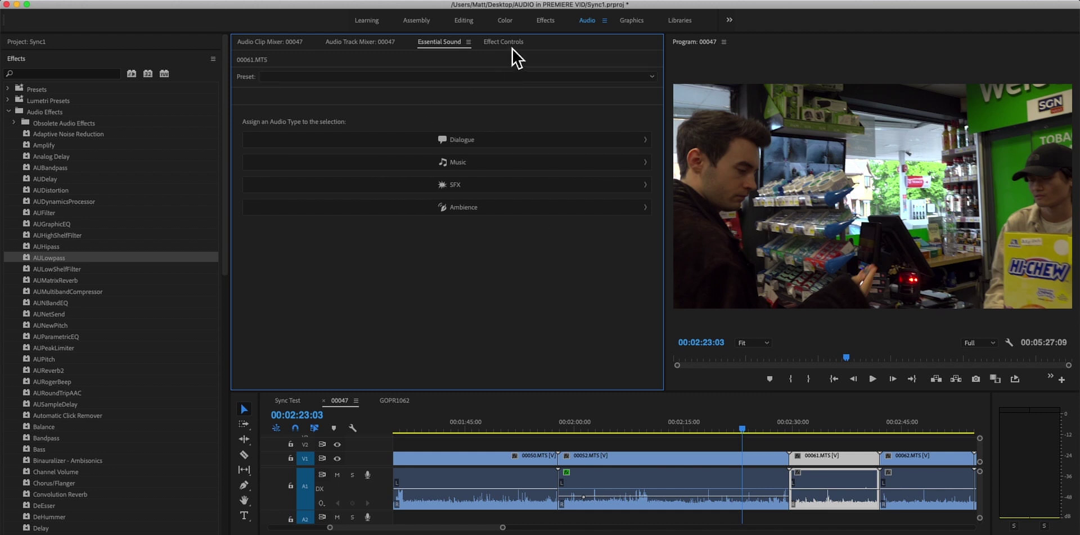
Apply the AULowpass effect to the 00061.MTS clip and move the playhead to 00:02:33:09
left_click(75, 76)
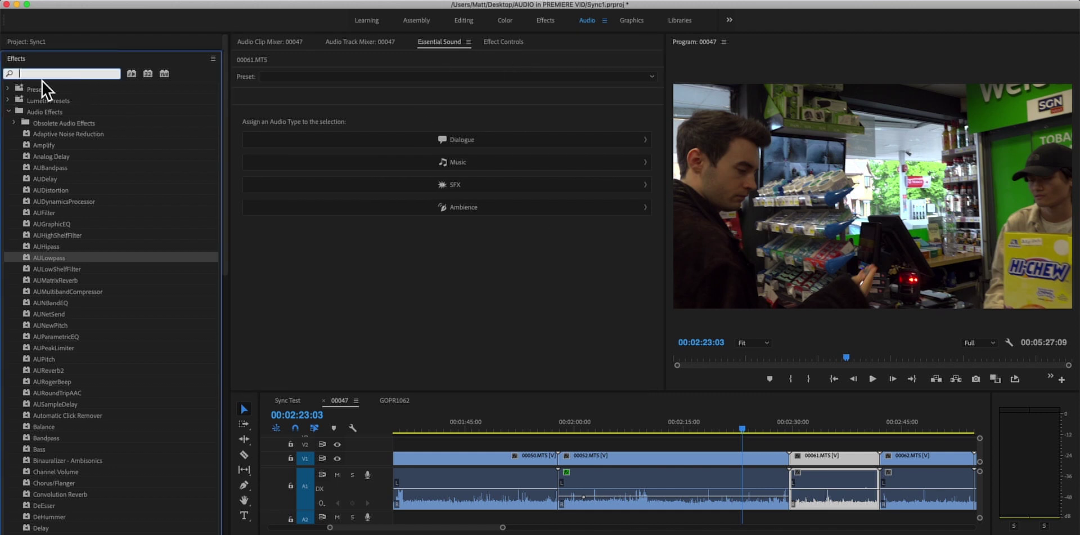
left_click(516, 45)
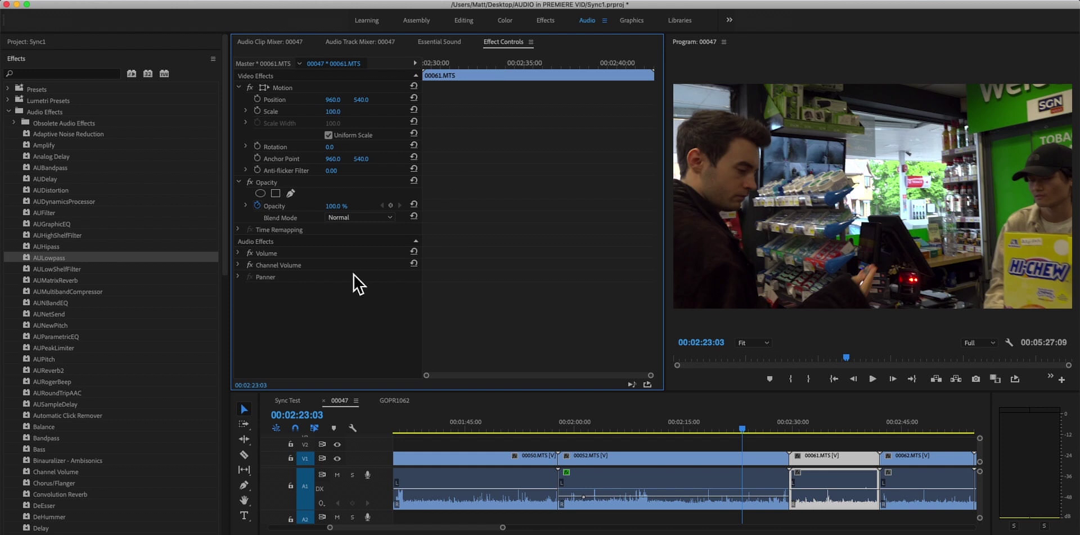
left_click_drag(67, 258, 831, 453)
left_click(819, 429)
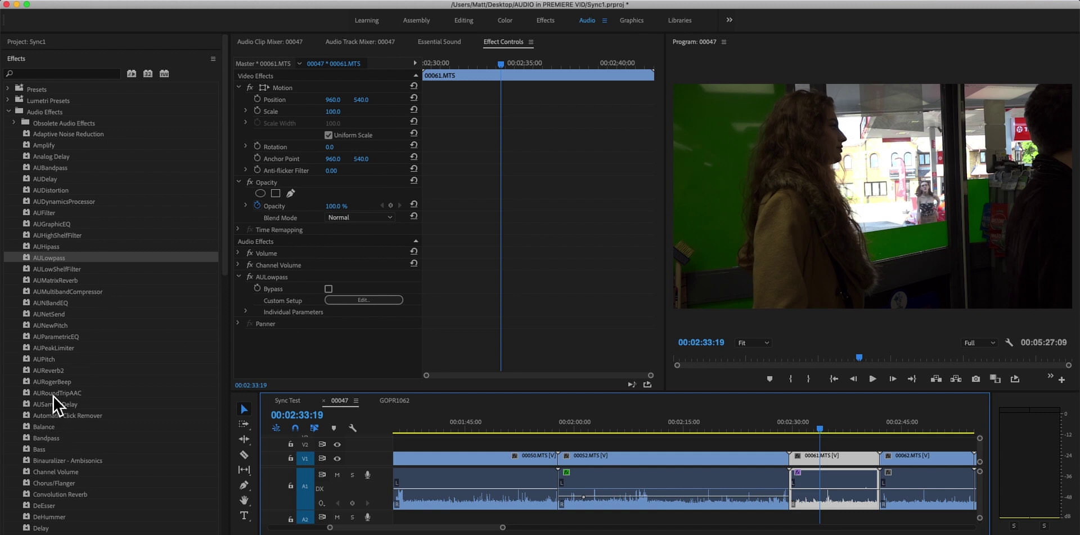
left_click(812, 431)
left_click_drag(798, 434, 815, 433)
Assign the Dialogue audio type to the 00061.MTS clip and enable its Dynamics, EQ and clip volume Level options
left_click(448, 42)
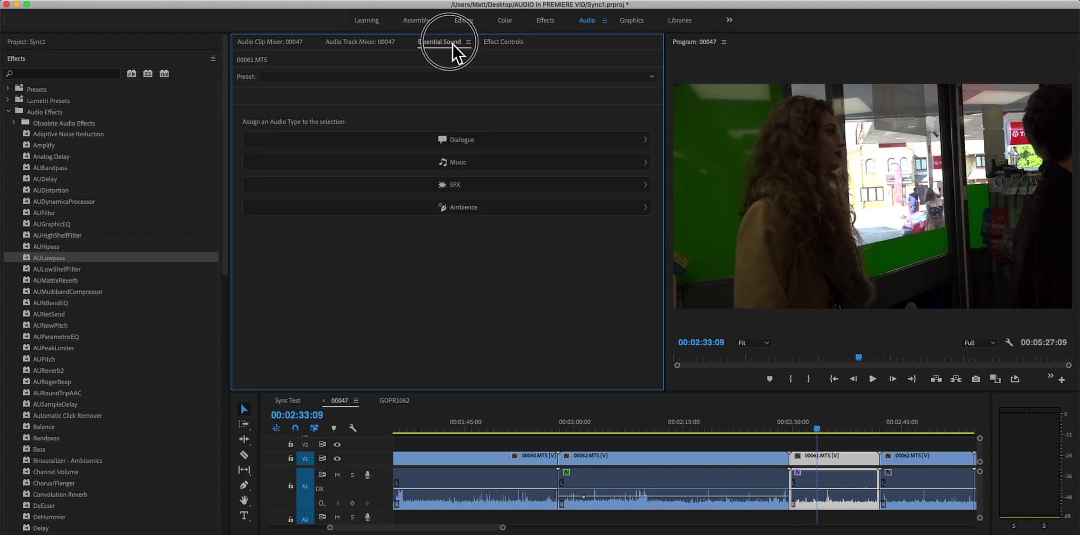
left_click(509, 143)
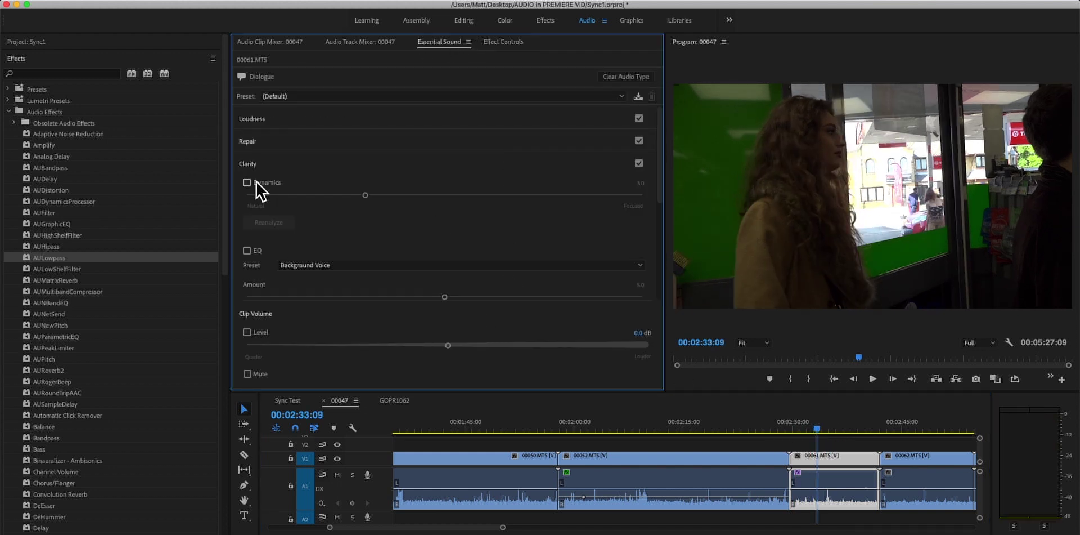
left_click(247, 182)
left_click(247, 250)
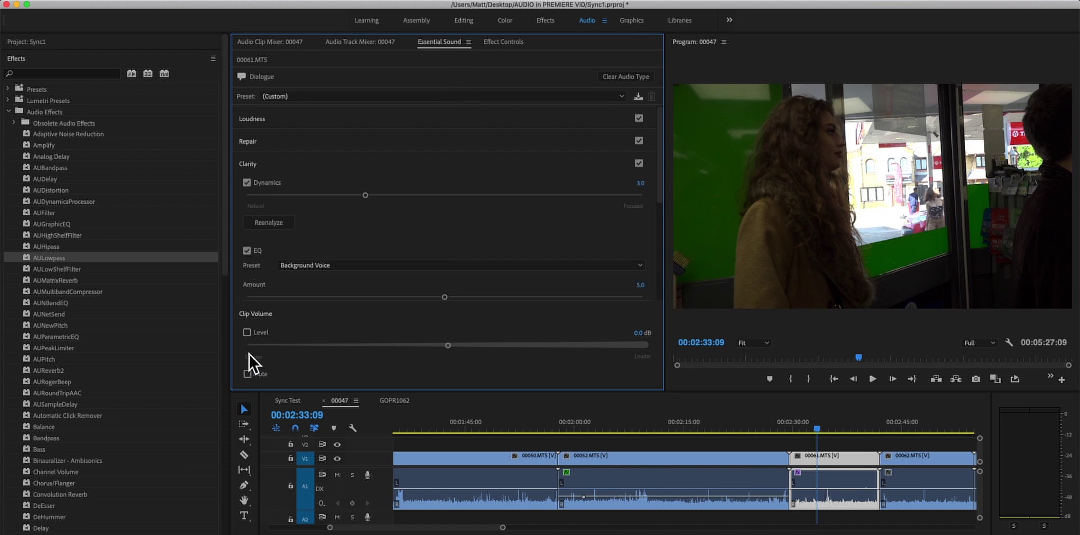
left_click(247, 332)
scroll(611, 223, "down", 5)
scroll(586, 231, "up", 5)
Delete the Dynamics Processing, Graphic Equalizer (10 Bands), Hard Limiter and AULowpass effects from the 00061.MTS clip
left_click(507, 45)
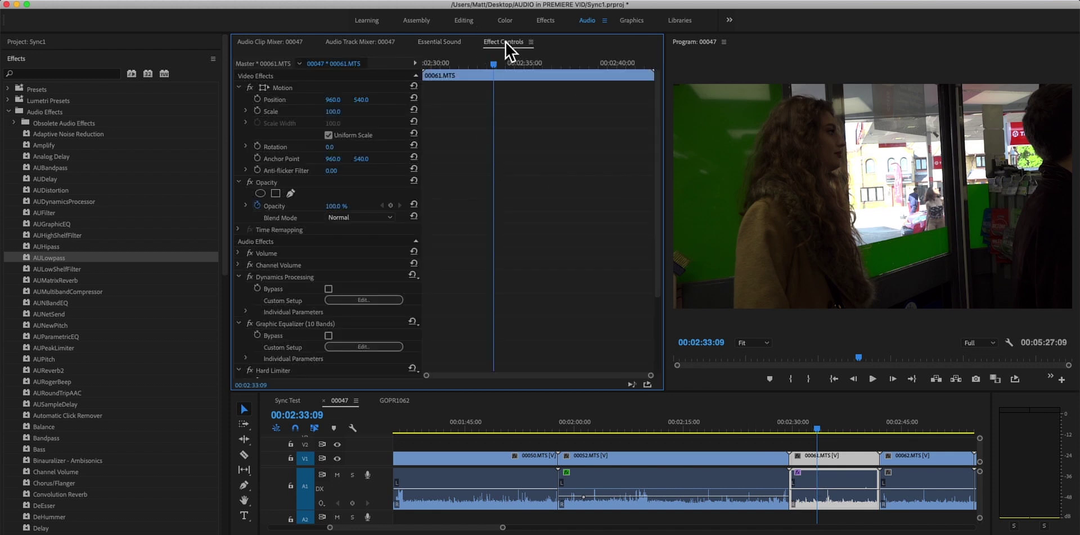
scroll(415, 242, "down", 5)
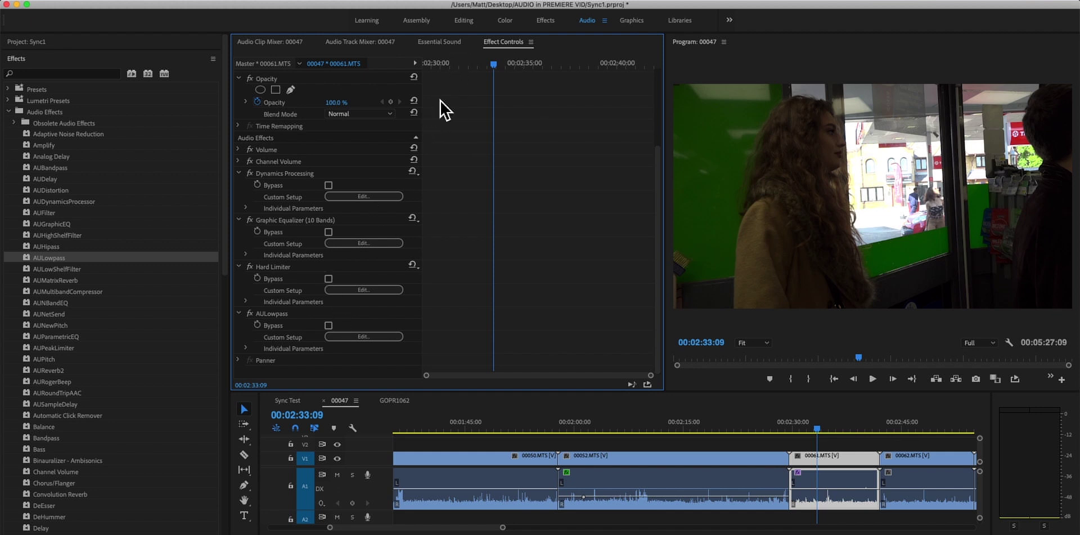
left_click(298, 189)
left_click(292, 174)
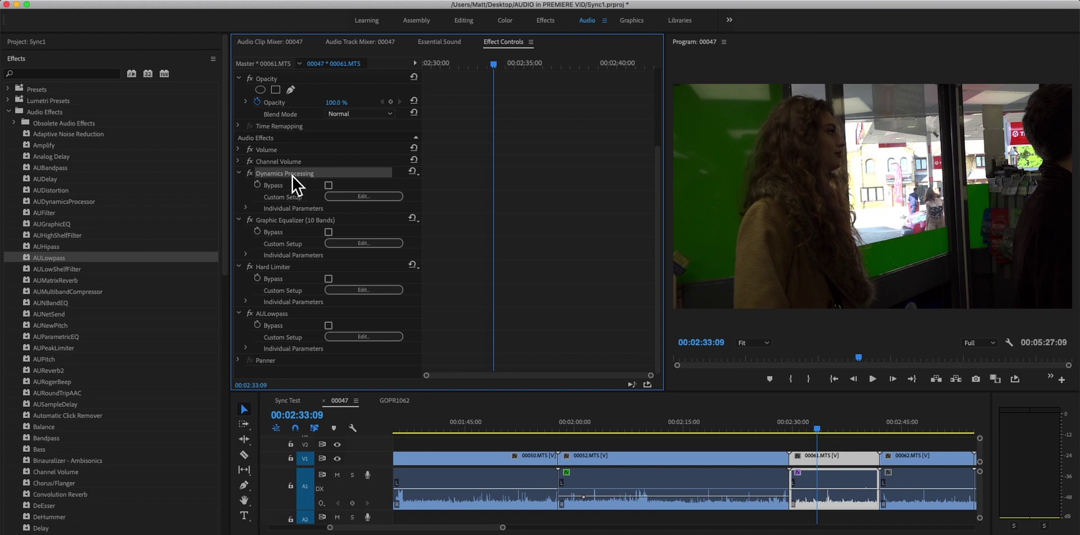
key("Delete")
left_click(297, 174)
key("Delete")
key("Delete")
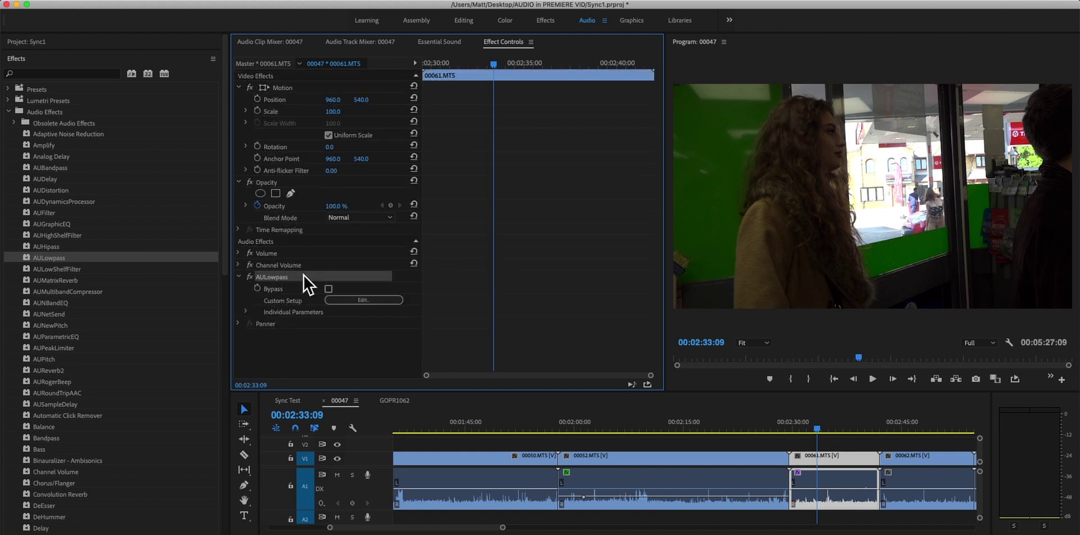
Review the 00061.MTS clip's Dialogue settings in Essential Sound
left_click(442, 43)
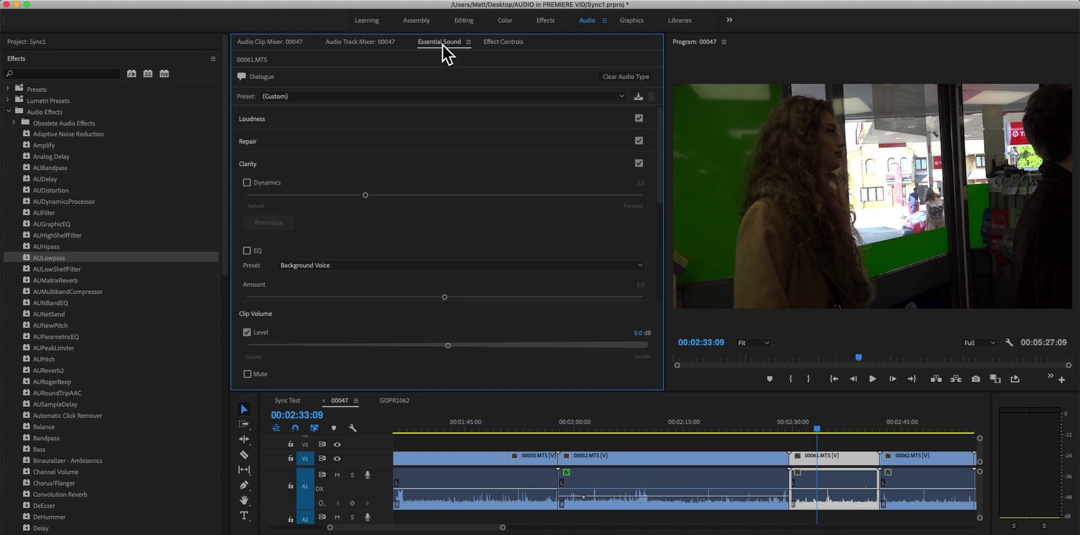
scroll(481, 241, "down", 10)
scroll(481, 241, "up", 10)
Select all clips from Final scene to the end of the sequence and play from about 00:03:40:19
left_click(756, 424)
key("minus")
key("minus")
key("minus")
key("minus")
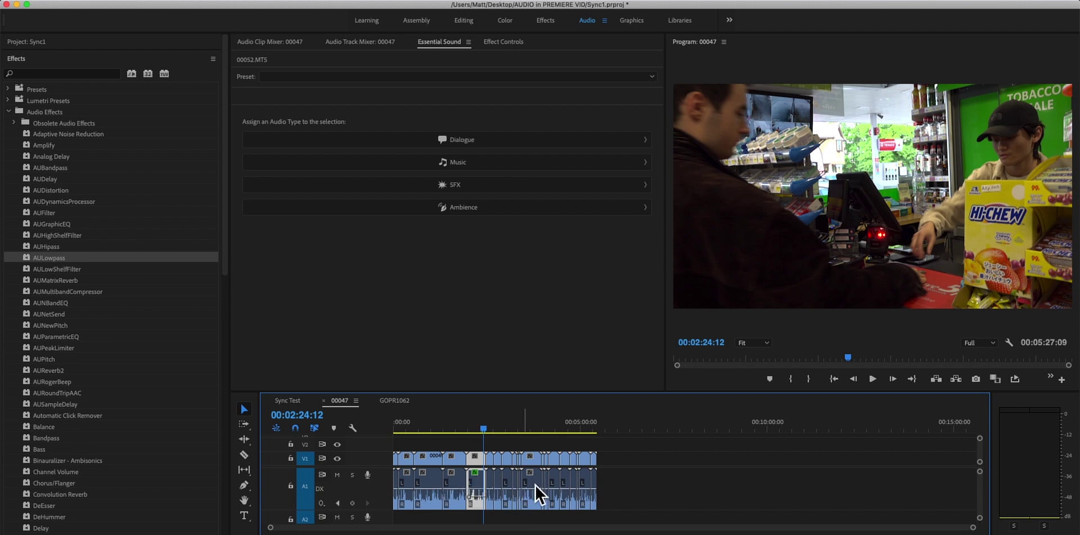
left_click_drag(620, 496, 555, 484)
key("equal")
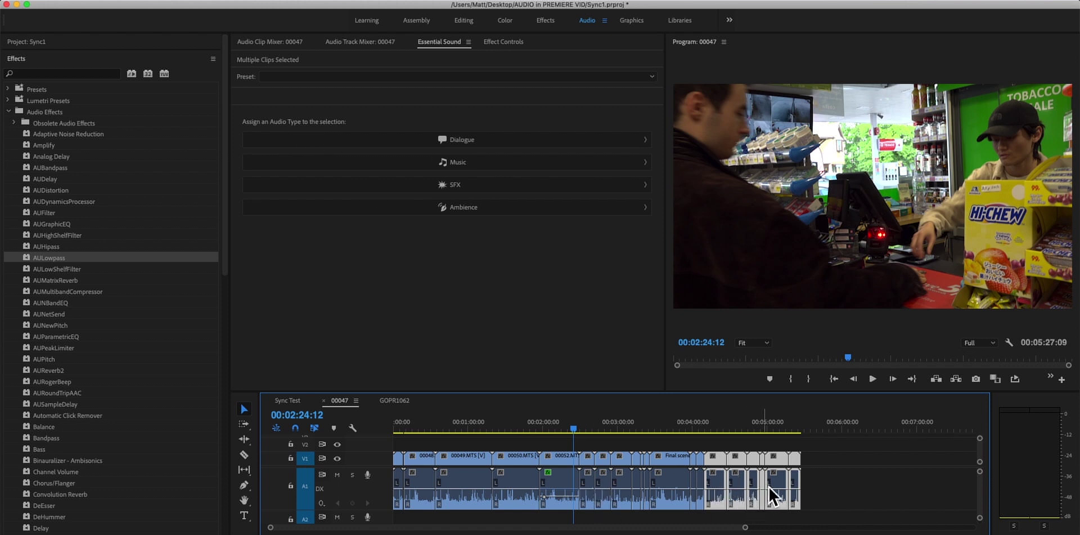
left_click_drag(834, 496, 394, 490)
left_click_drag(839, 511, 673, 458)
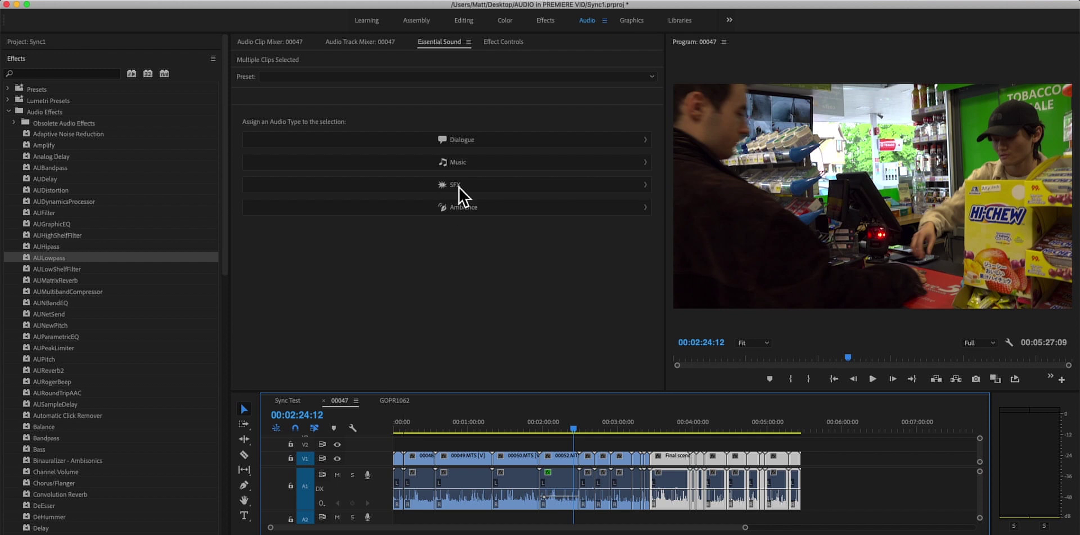
left_click(658, 429)
left_click_drag(665, 430, 670, 431)
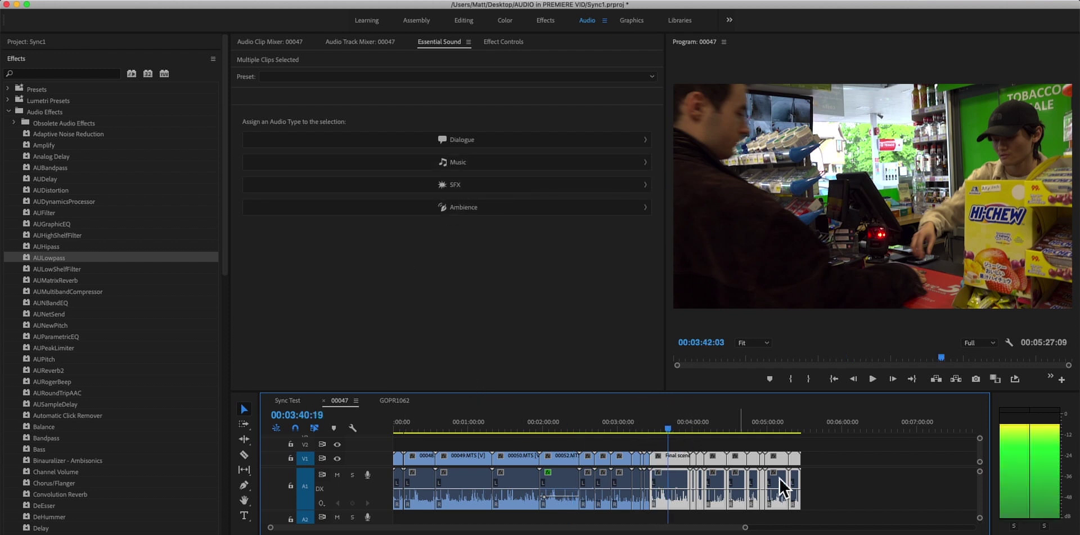
Try the Music audio type on all clips from Final scene onward and clear the assignment
left_click(832, 509)
left_click_drag(843, 501, 683, 494)
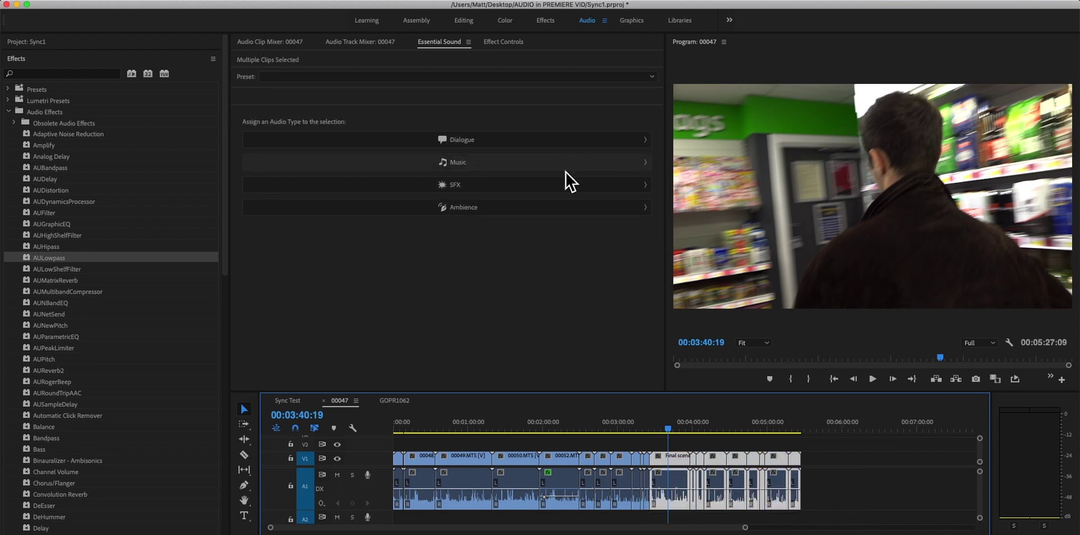
left_click(516, 163)
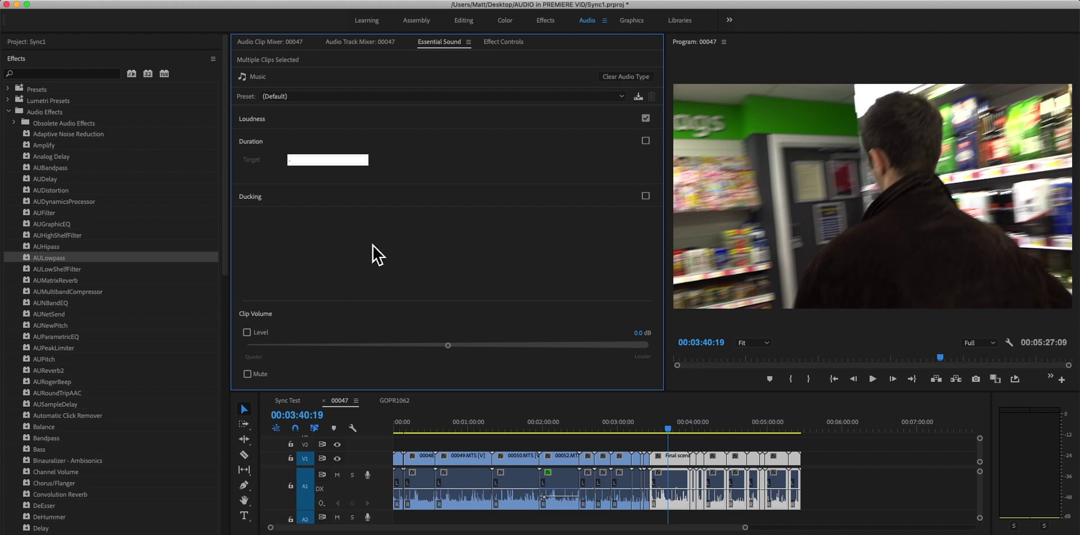
left_click(628, 77)
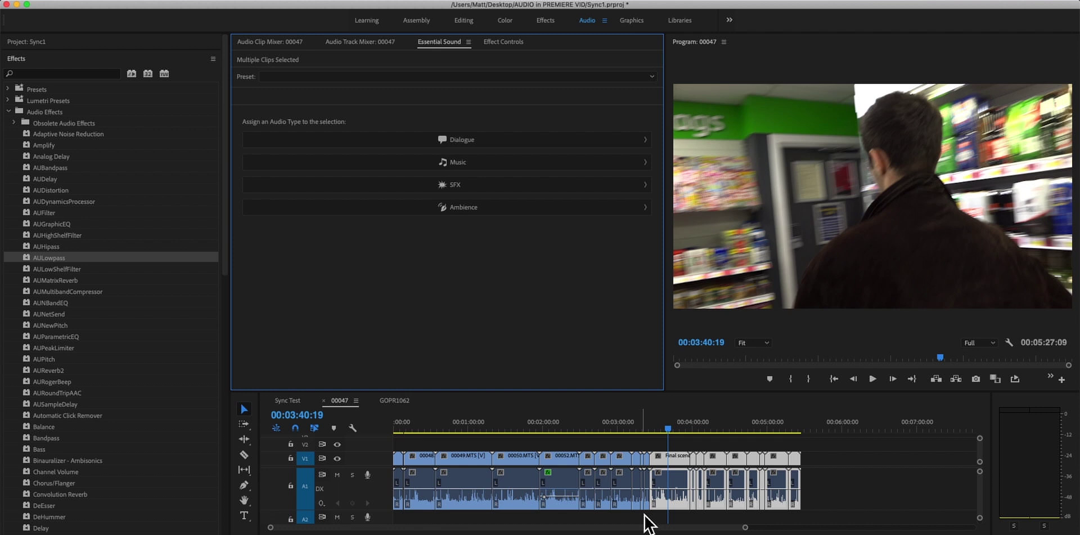
Select the clips from 00050.MTS up to Final scene, and switch the selection to Final scene and everything following it
left_click_drag(651, 519, 494, 454)
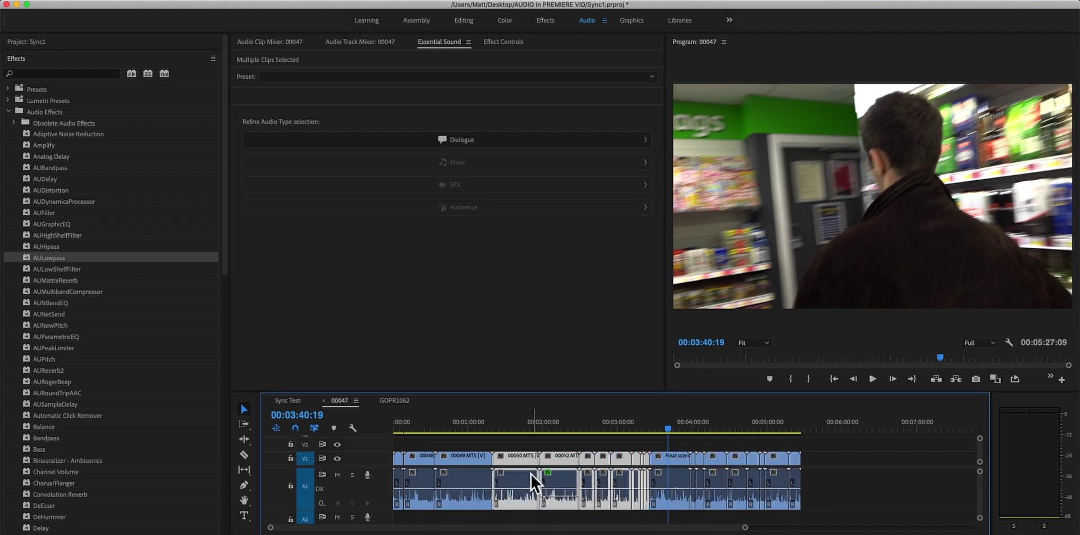
left_click(841, 499)
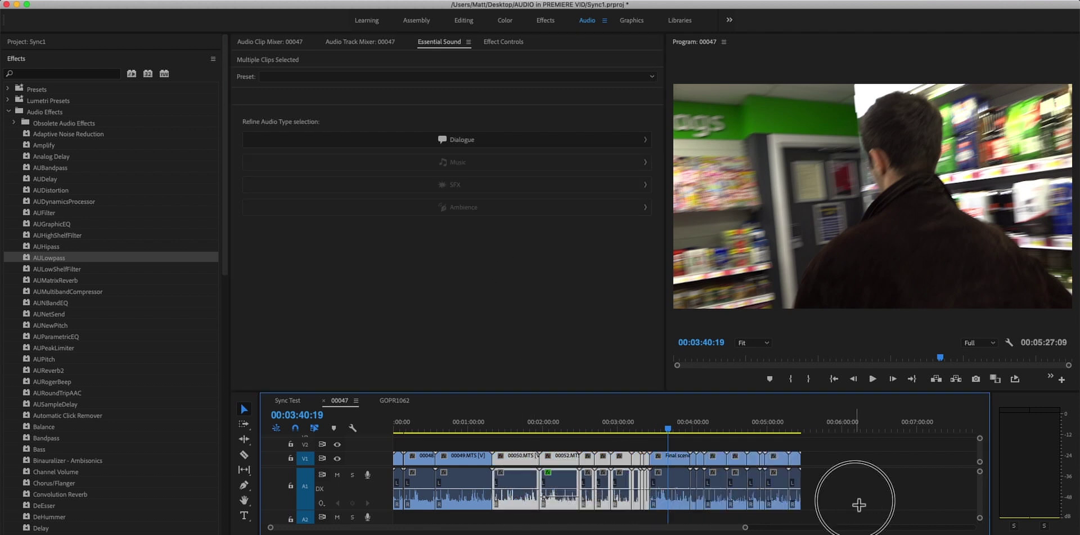
left_click_drag(840, 499, 646, 437)
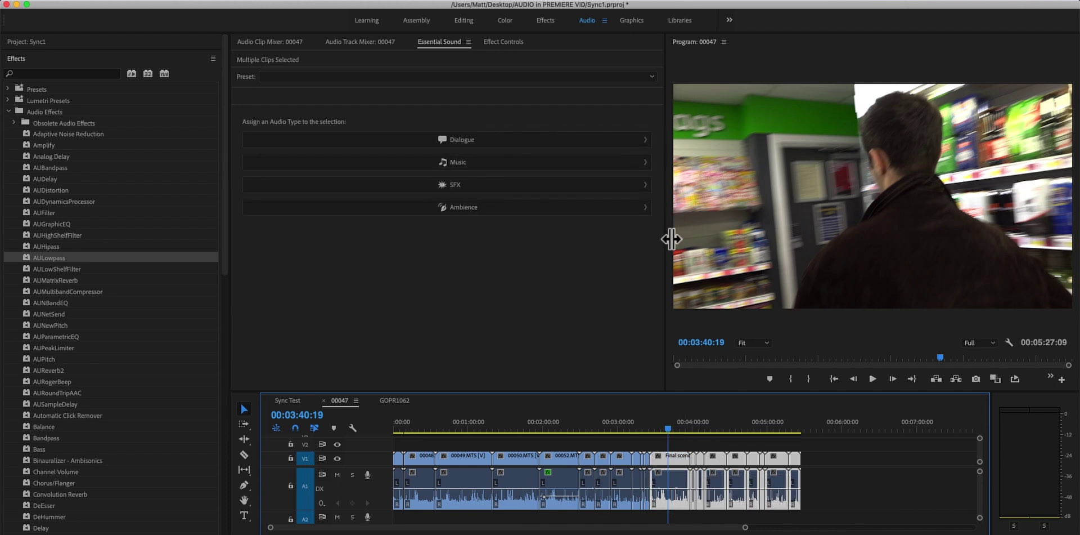
Widen the Program monitor and close the Essential Sound panel
left_click_drag(671, 236, 595, 274)
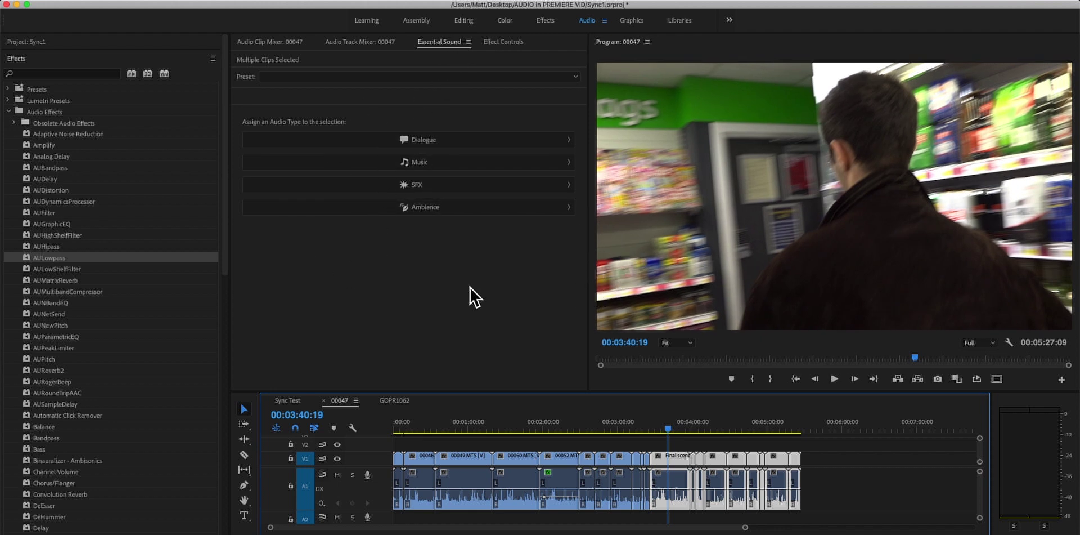
left_click(469, 42)
left_click(484, 54)
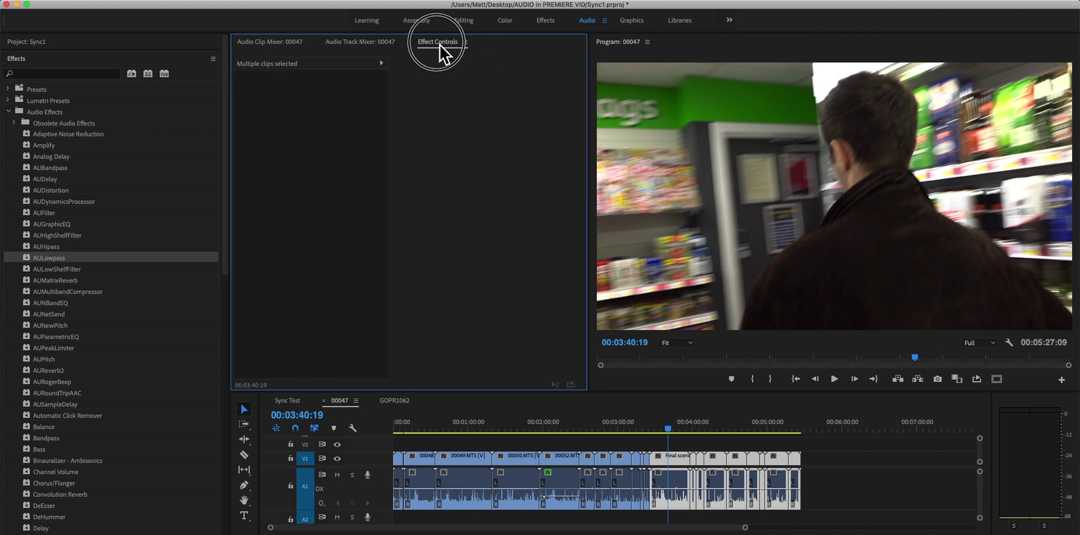
Deselect all clips and apply the AULowpass effect to the Final scene audio clip
left_click(847, 498)
left_click_drag(45, 258, 672, 486)
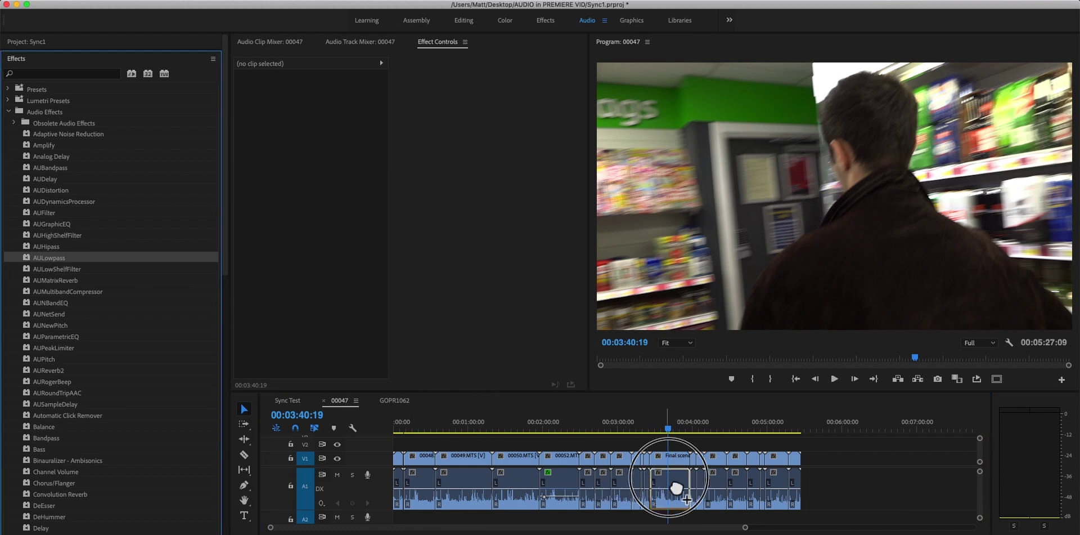
Check the track mixer, return to the effect controls, and add AULowpass to the selected Final scene clip
left_click(360, 41)
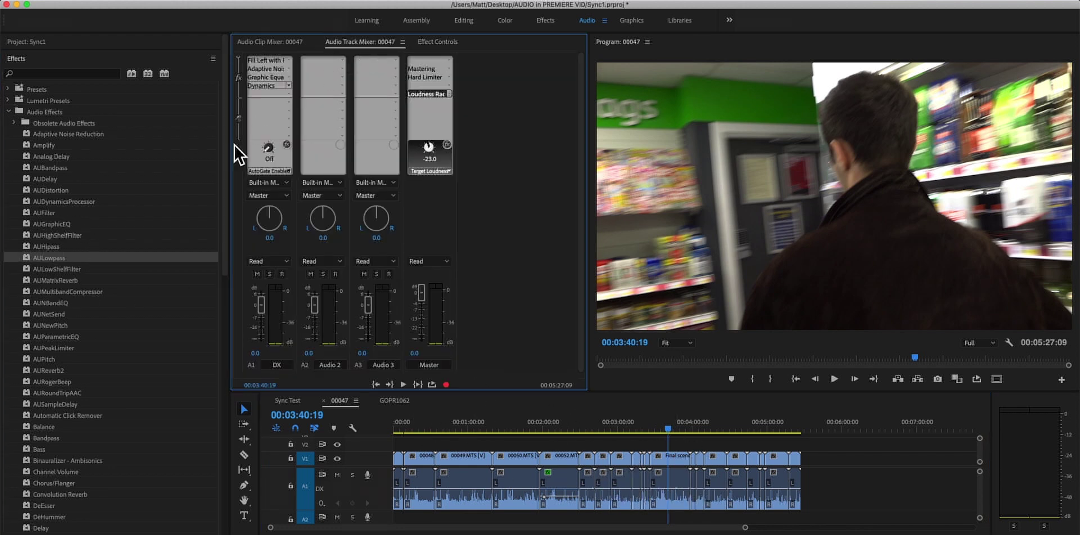
left_click(437, 42)
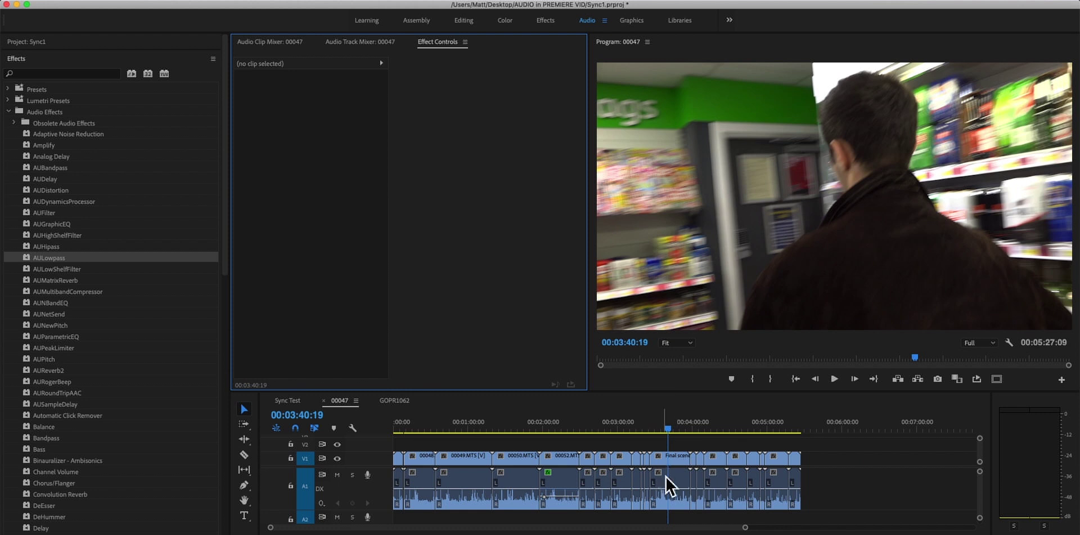
left_click(675, 488)
left_click_drag(51, 256, 670, 483)
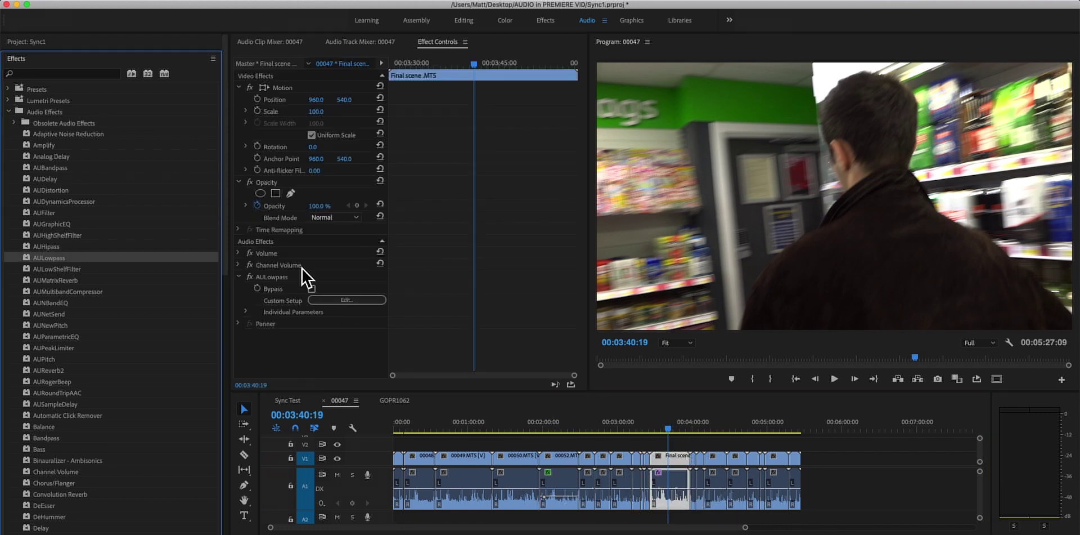
Save the clip's AULowpass effect as a preset named with the editor's first name followed by EQ
right_click(312, 279)
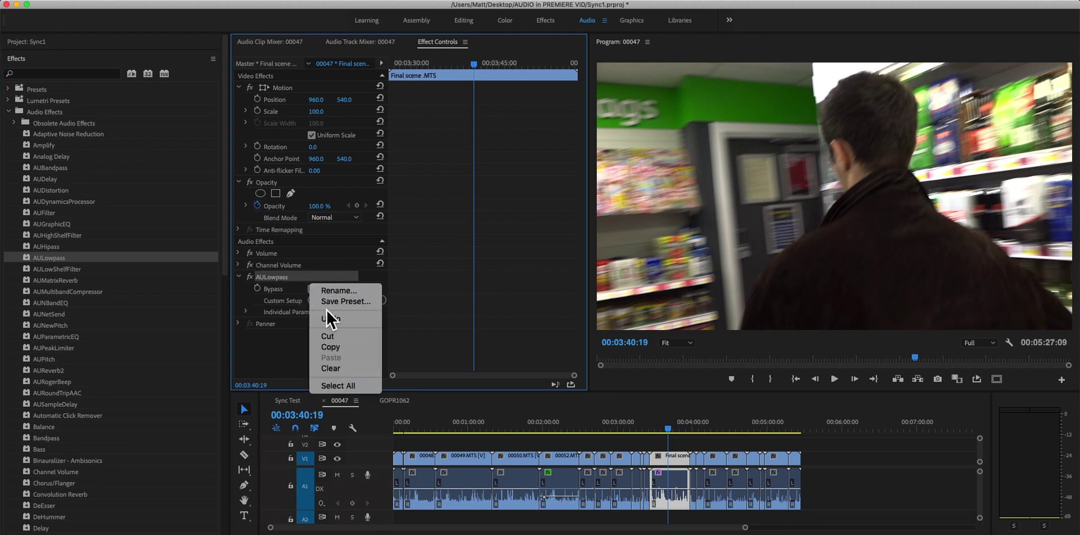
right_click(298, 245)
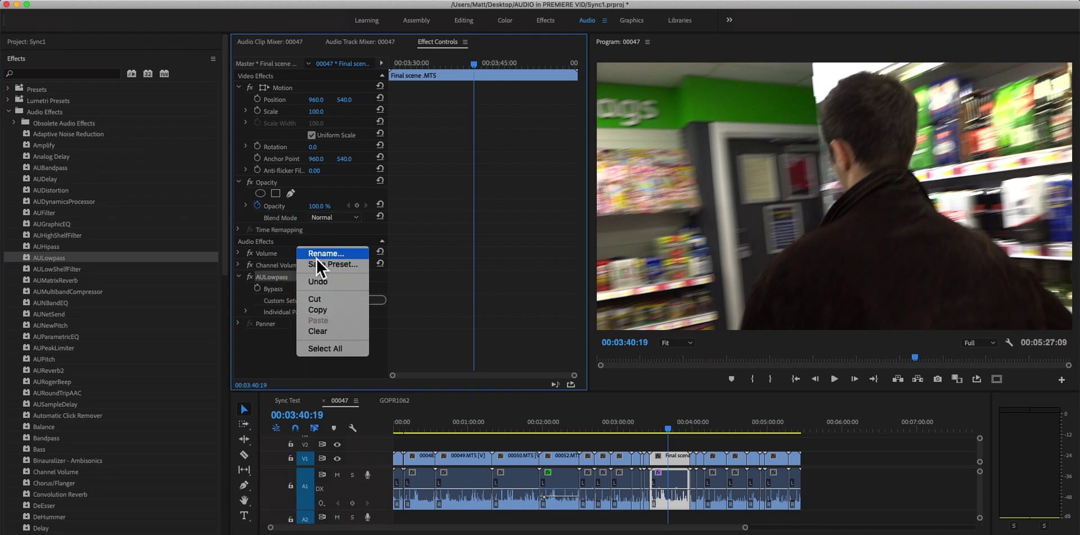
left_click(319, 265)
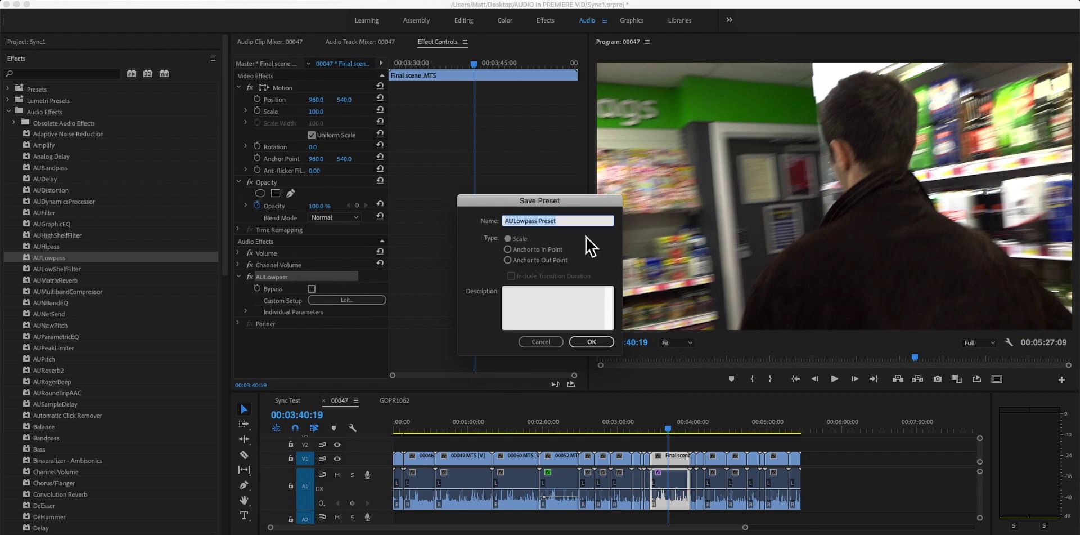
type("M")
key("Return")
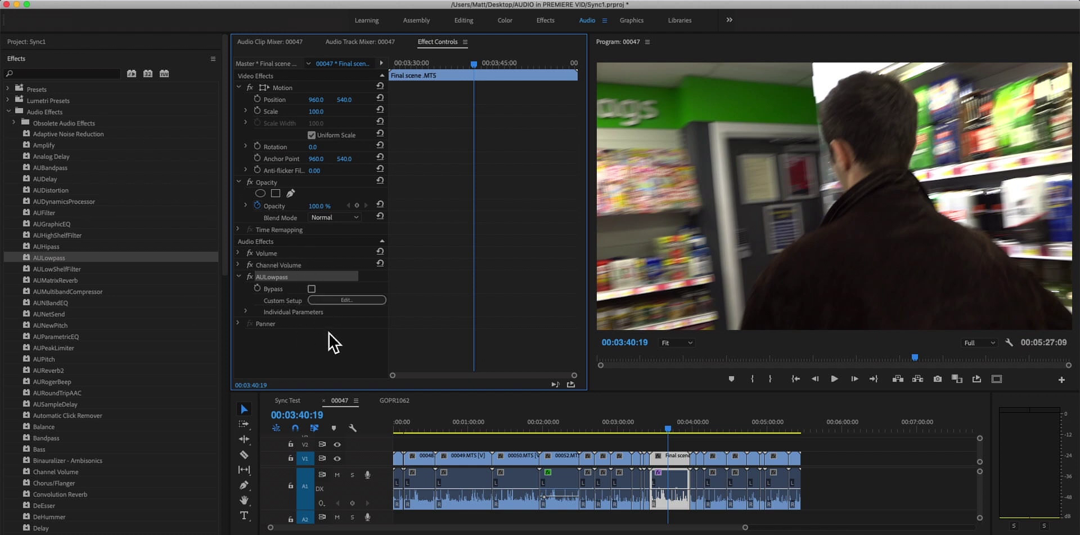
Try the newly saved EQ preset on all clips in sequence 00047, and undo it
left_click(8, 90)
left_click_drag(48, 112, 68, 120)
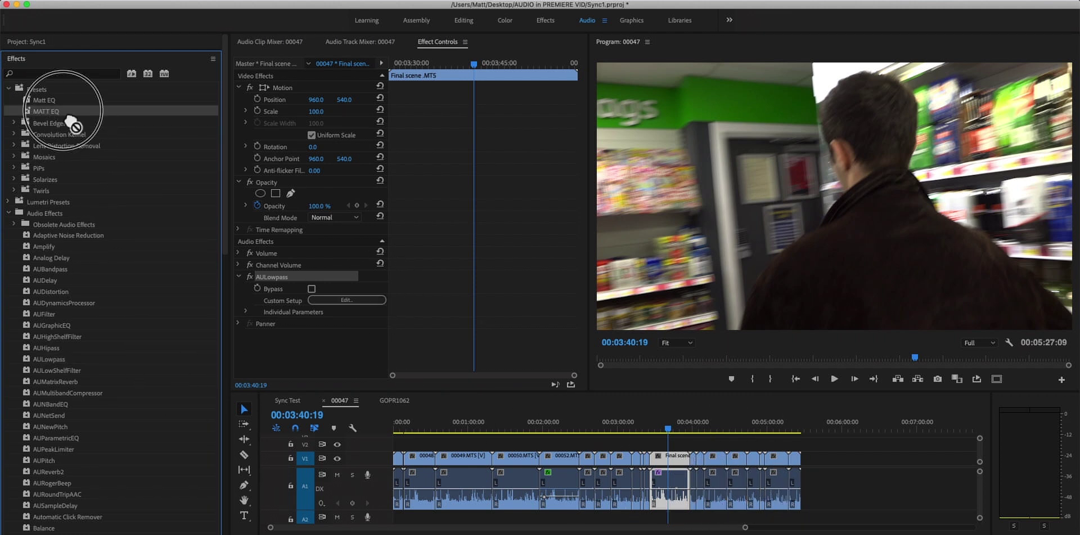
left_click_drag(888, 469, 388, 503)
left_click_drag(53, 112, 460, 491)
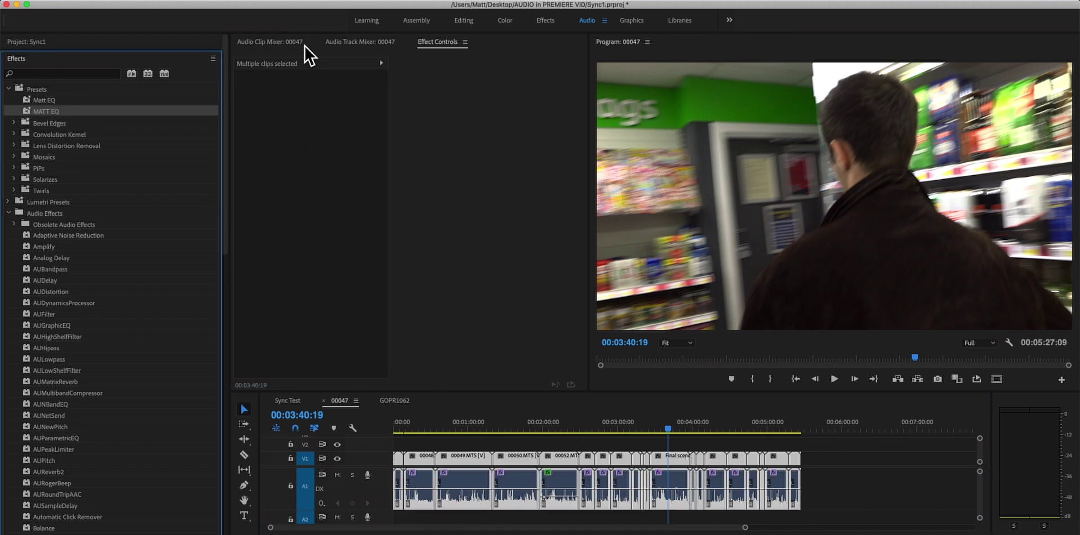
left_click(821, 507)
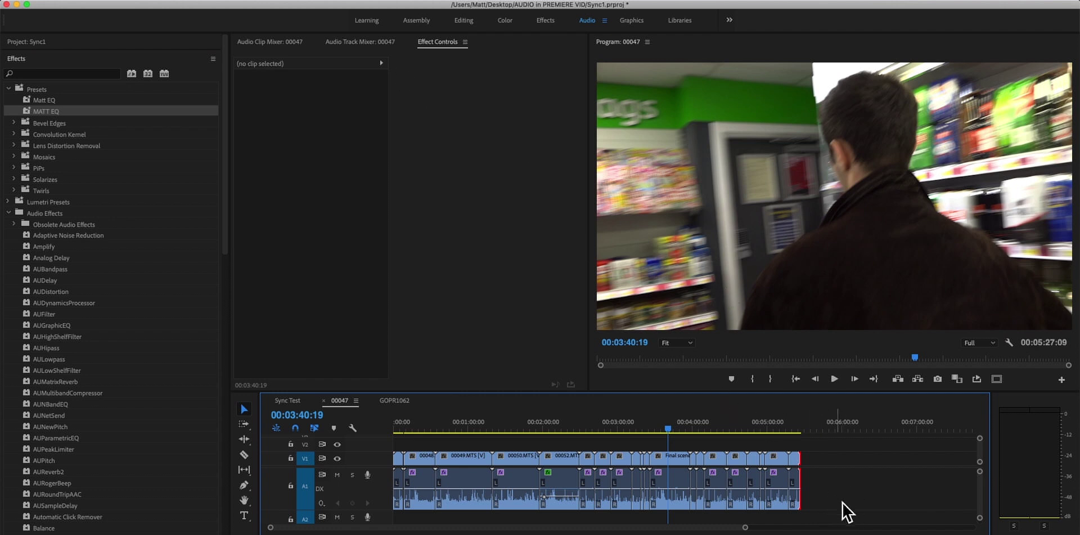
key("super+z")
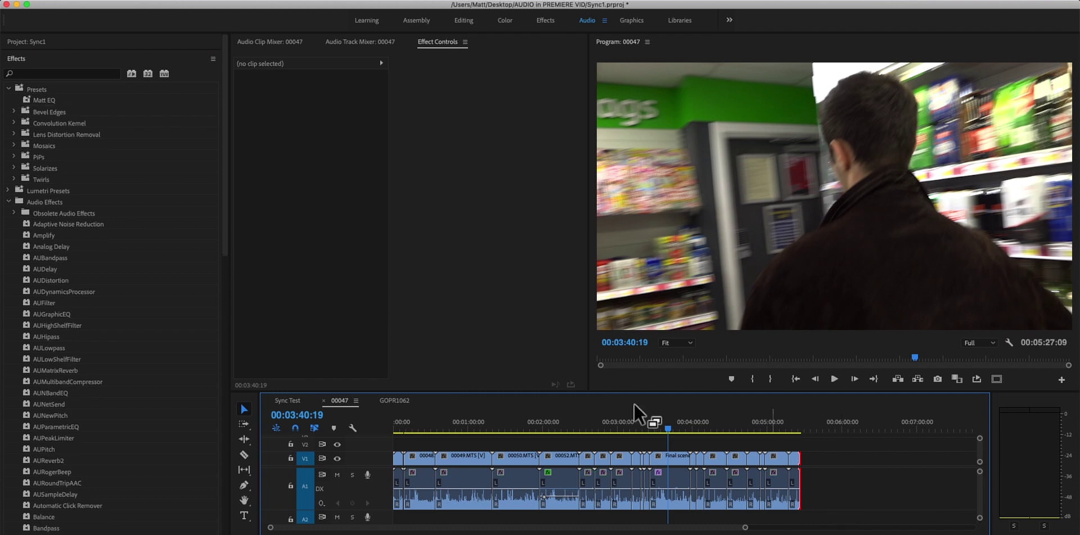
Select the Final scene clip and look up its Edit Clip In Adobe Audition command without running it
left_click(372, 45)
left_click(436, 43)
left_click(680, 481)
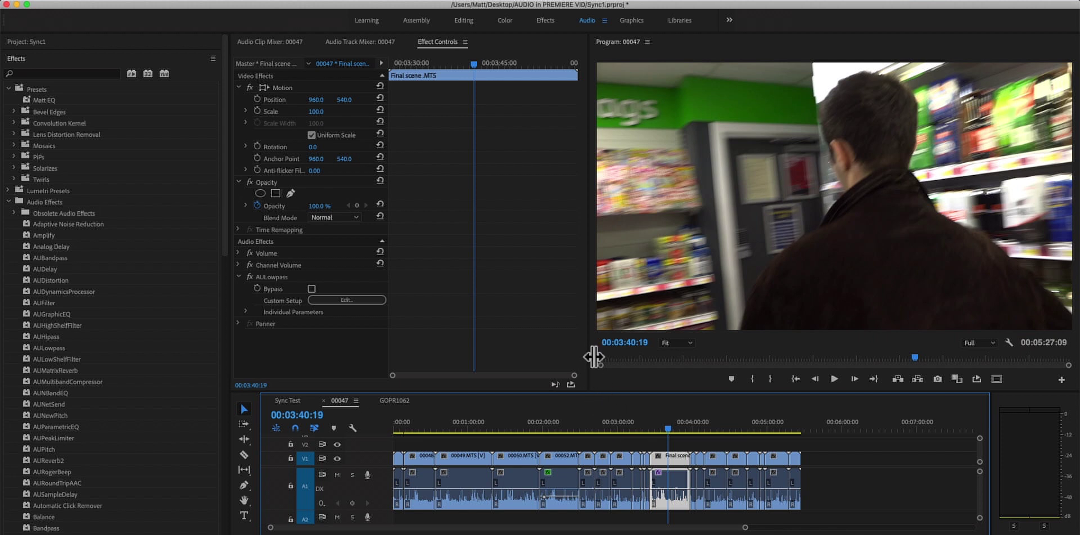
right_click(681, 477)
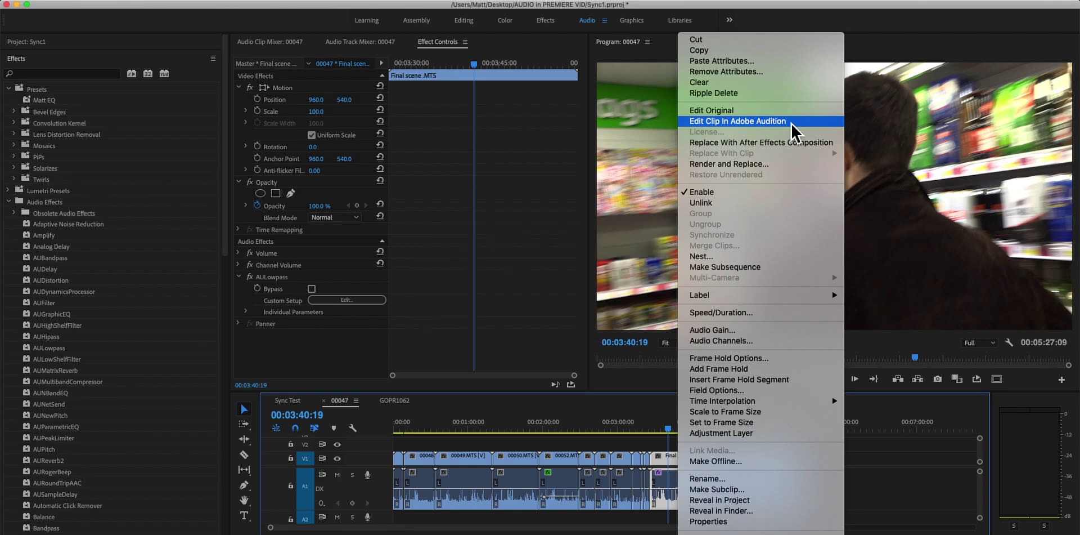
left_click(674, 481)
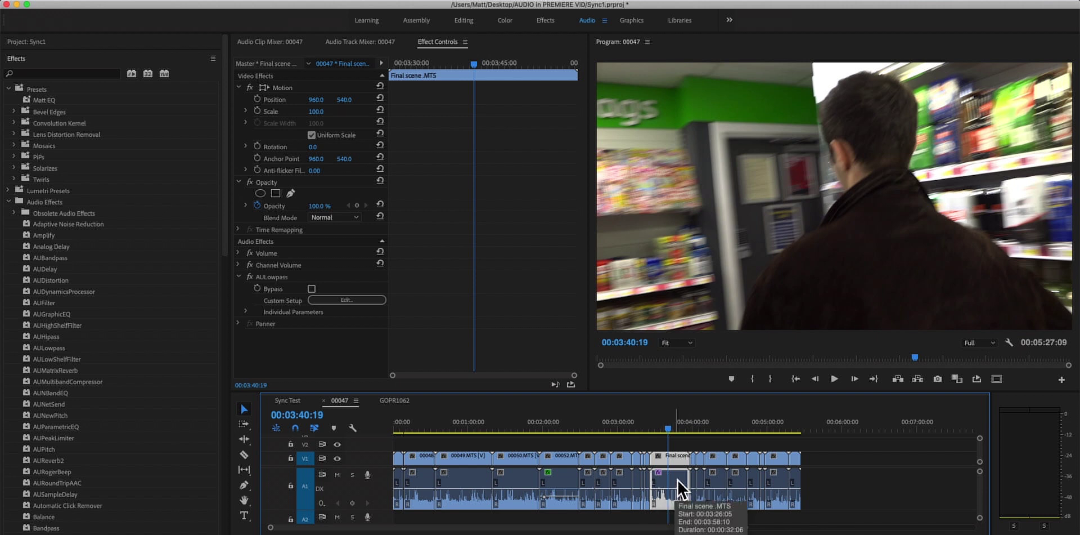
Look up the Edit in Adobe Audition option for the whole Sync Test sequence in the project, without running it
left_click(38, 42)
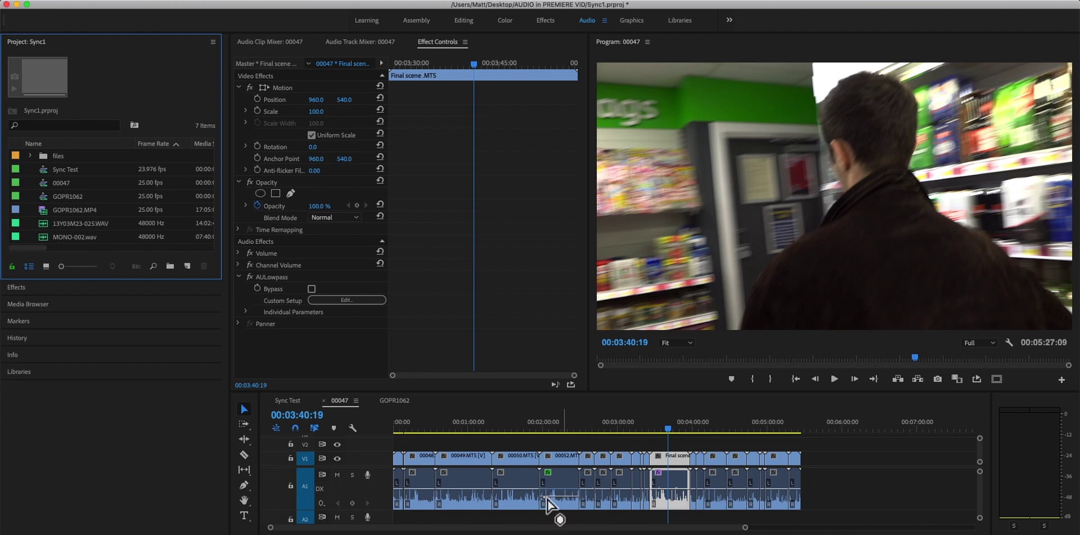
right_click(68, 171)
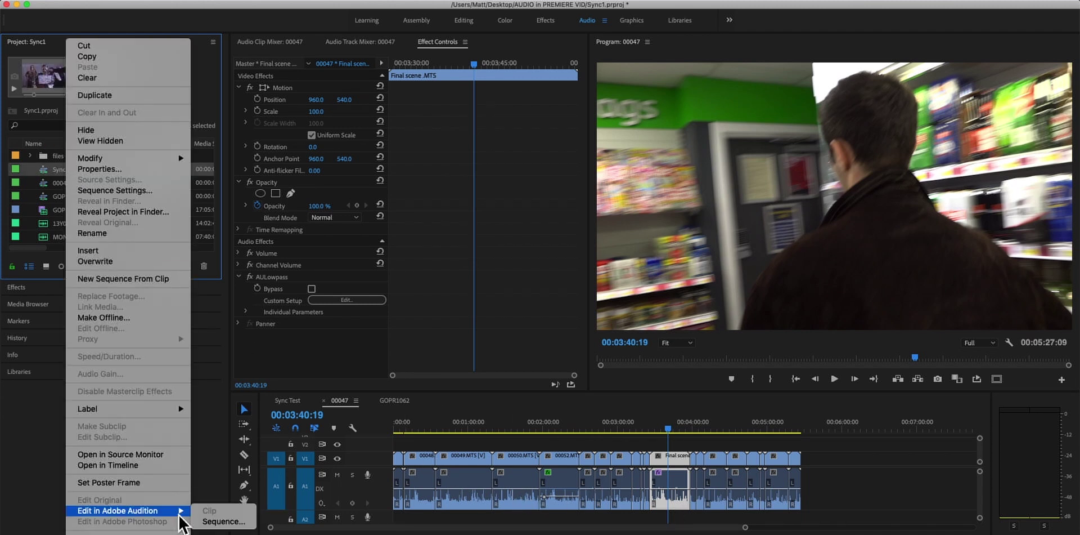
mouse_move(186, 510)
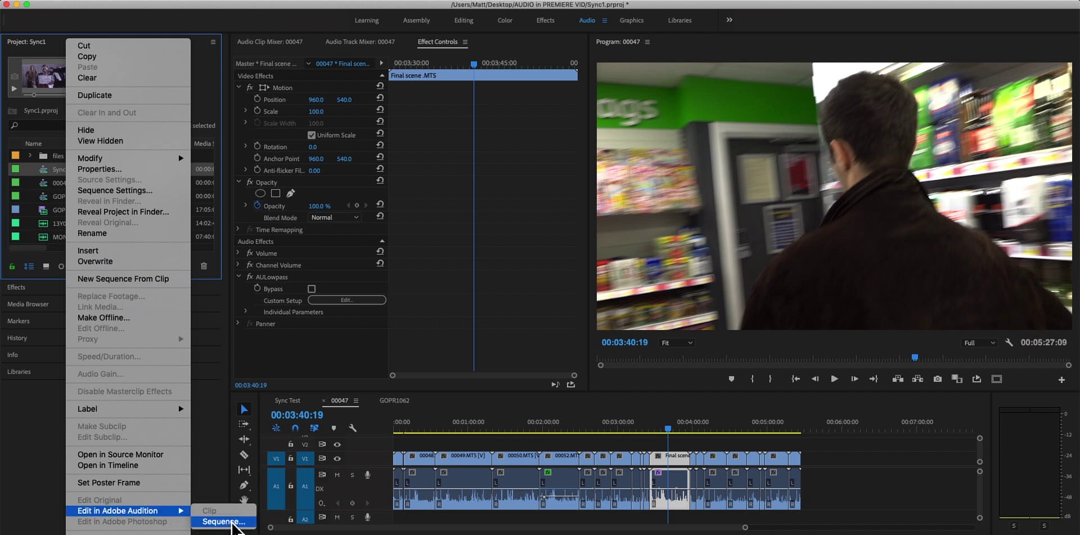
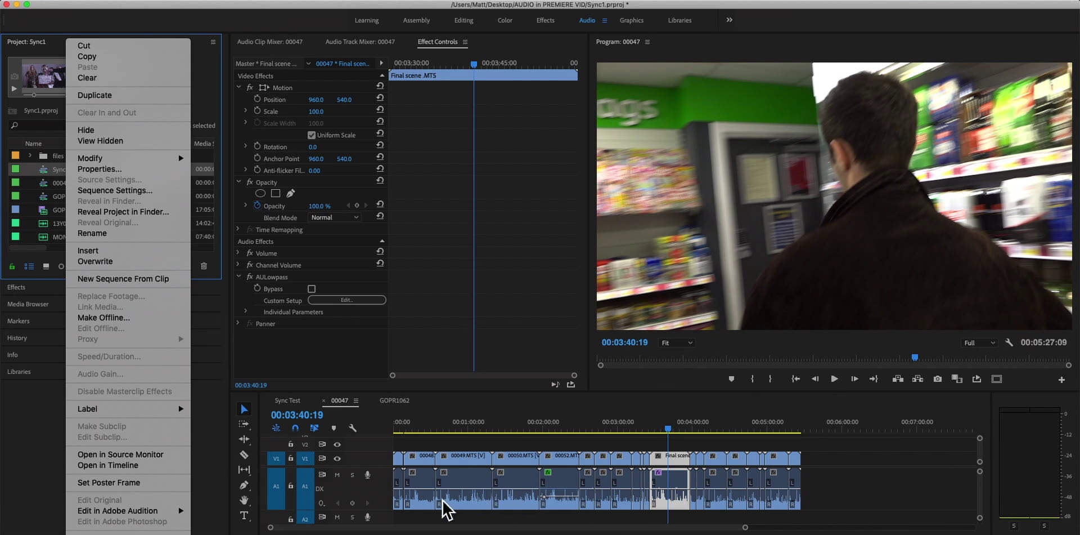
left_click(861, 499)
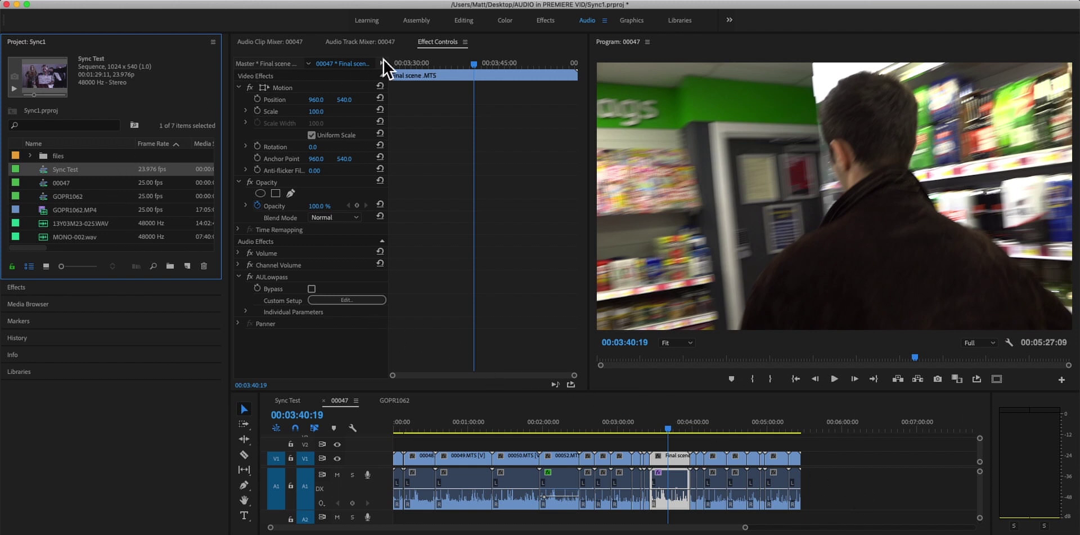
Browse the audio effects list, show the track mixer for sequence 00047, and select a clip before Final scene
left_click(59, 289)
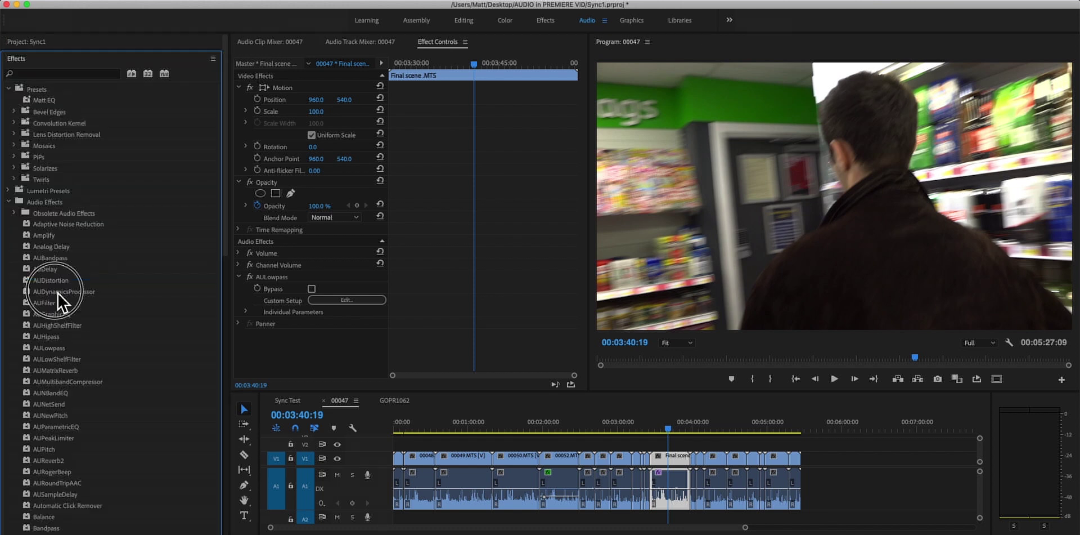
left_click_drag(229, 250, 231, 275)
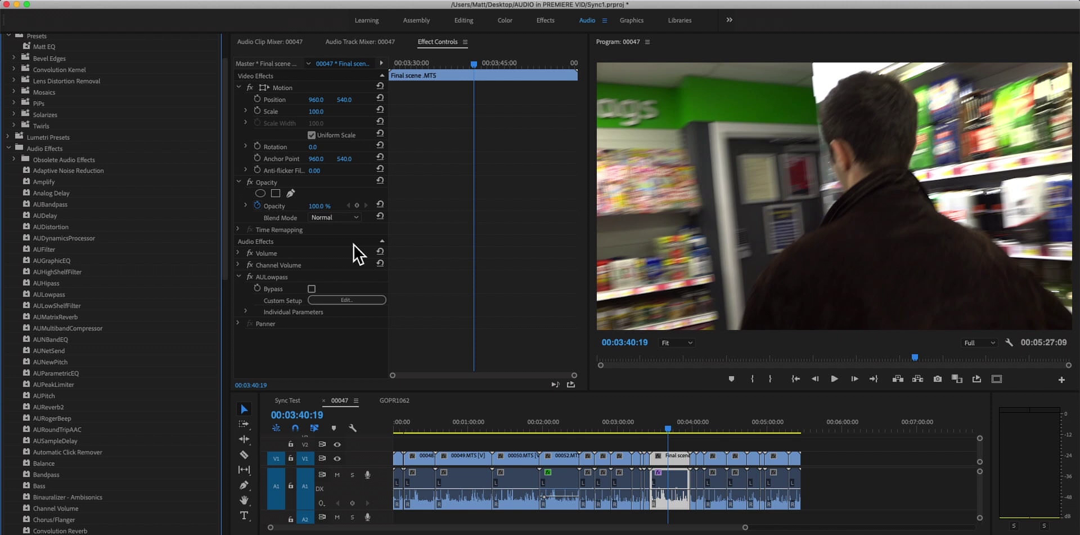
left_click(371, 42)
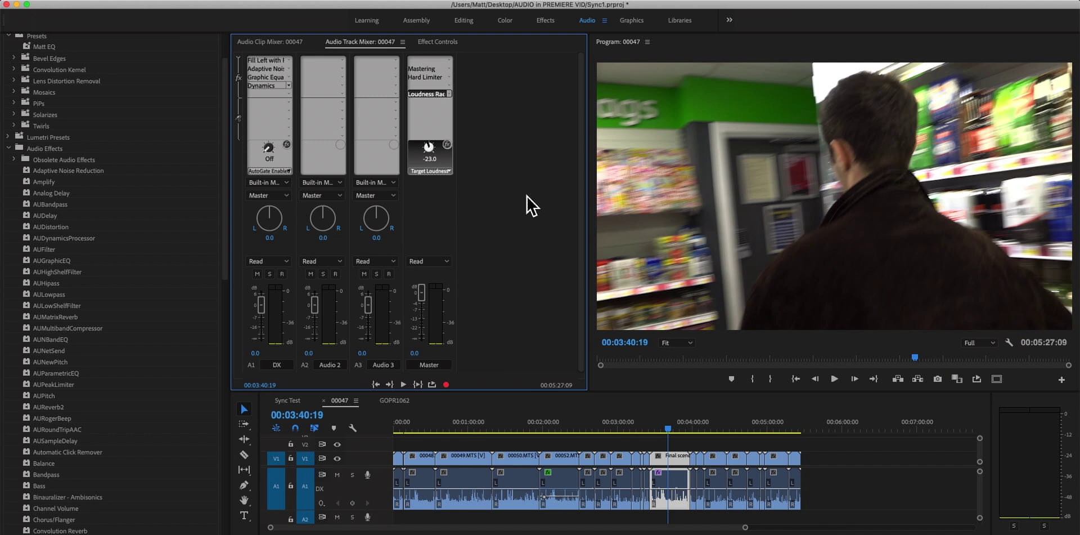
left_click(626, 467)
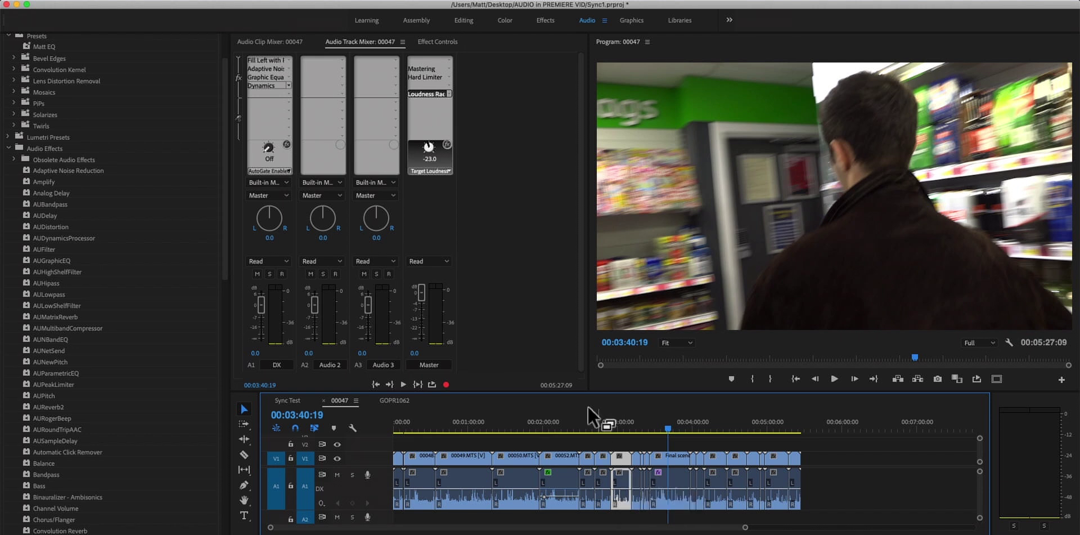
Open the DX track's Adaptive Noise Reduction editor to examine its settings, and close it
double_click(272, 71)
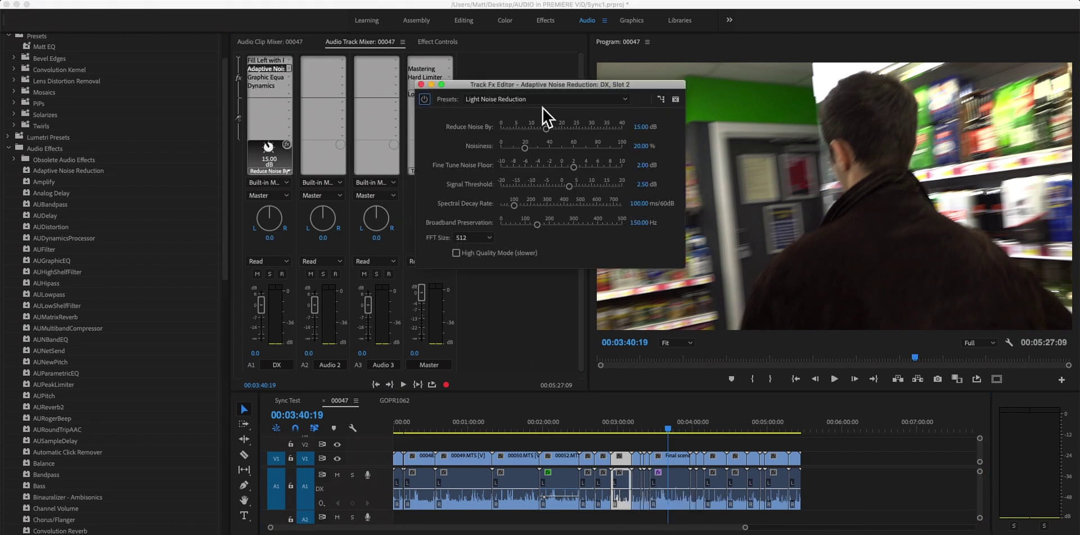
left_click_drag(561, 91, 593, 109)
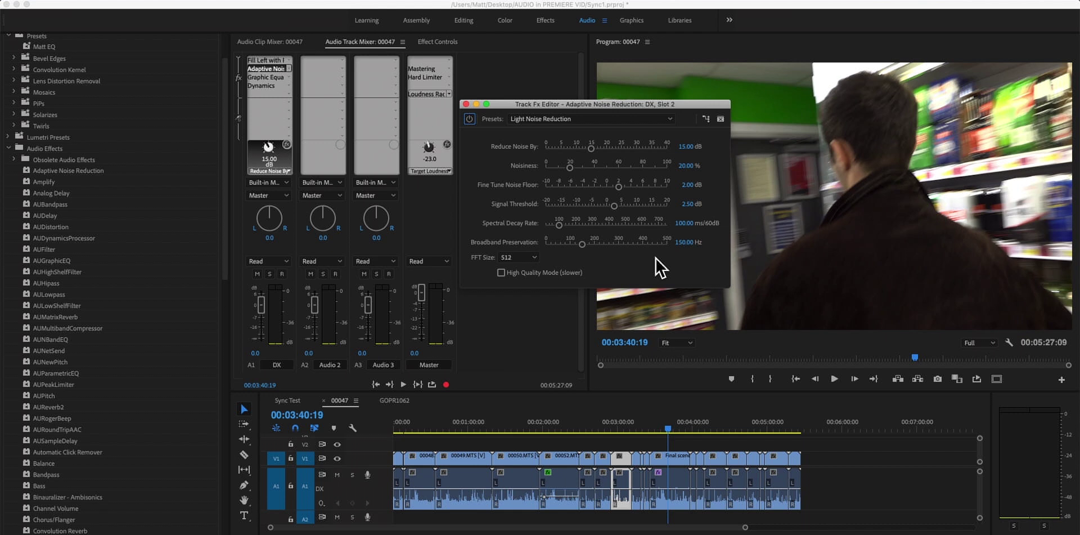
left_click_drag(639, 107, 640, 75)
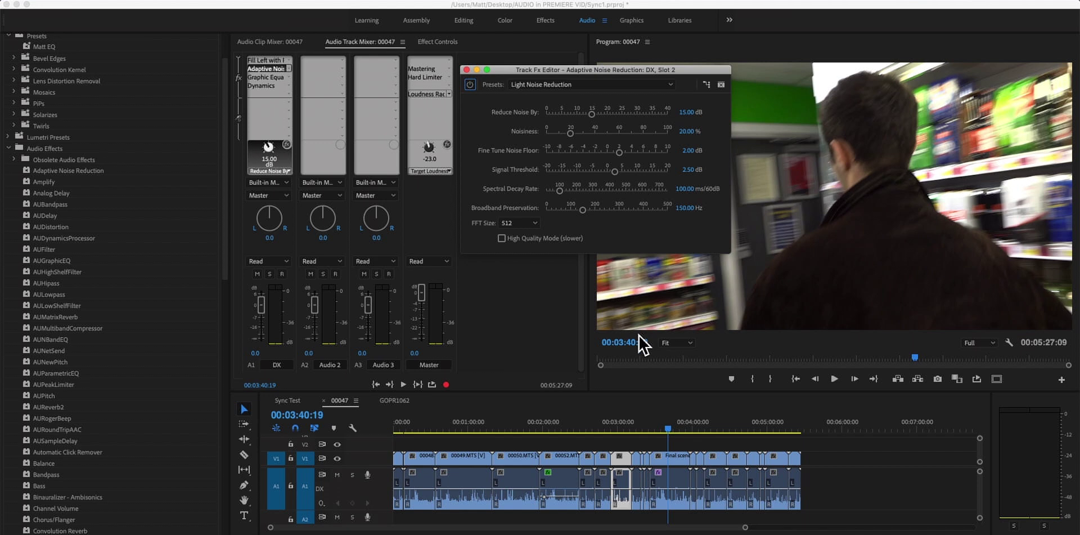
left_click(584, 349)
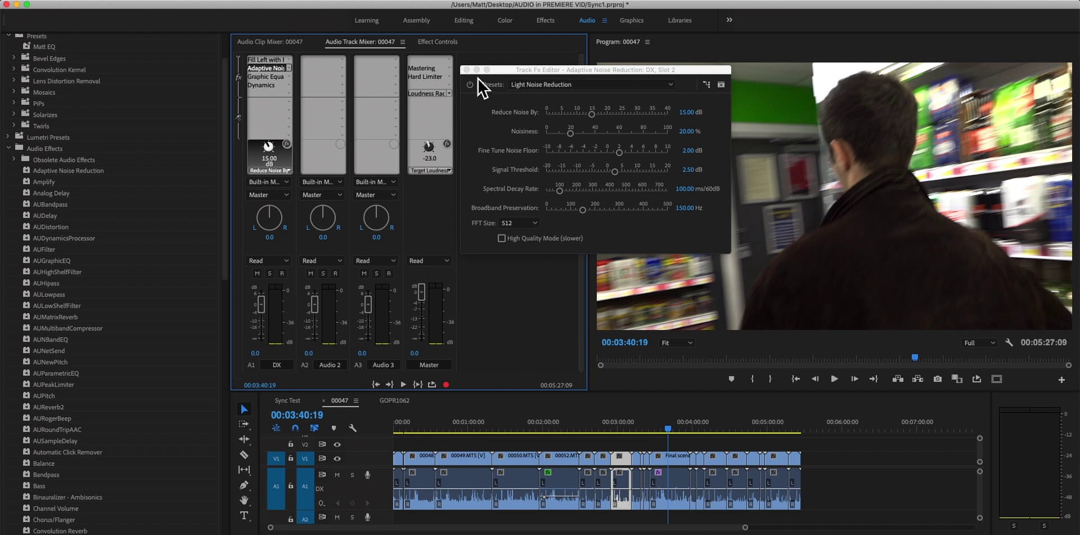
left_click_drag(584, 71, 589, 93)
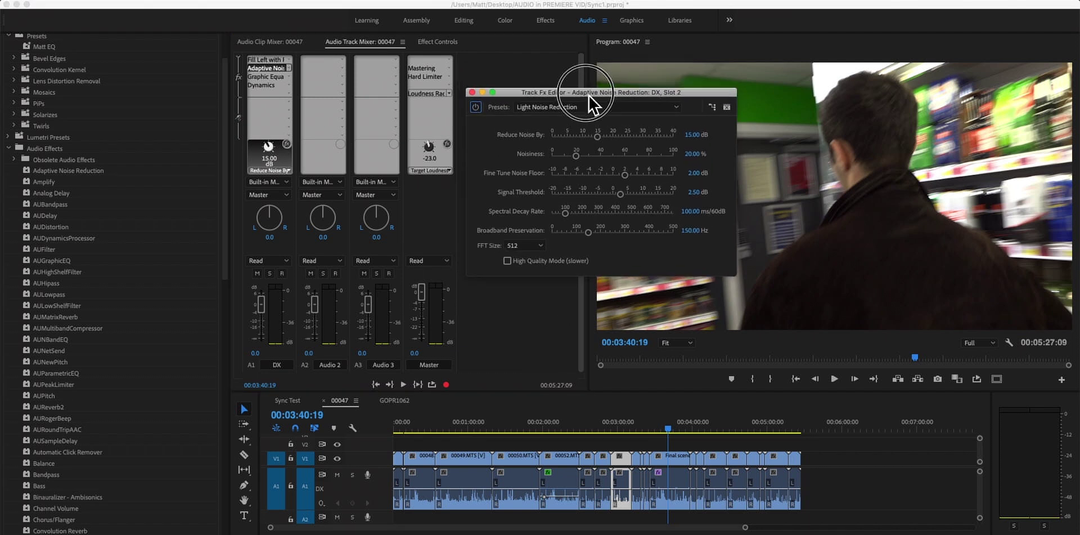
left_click(475, 104)
left_click(583, 235)
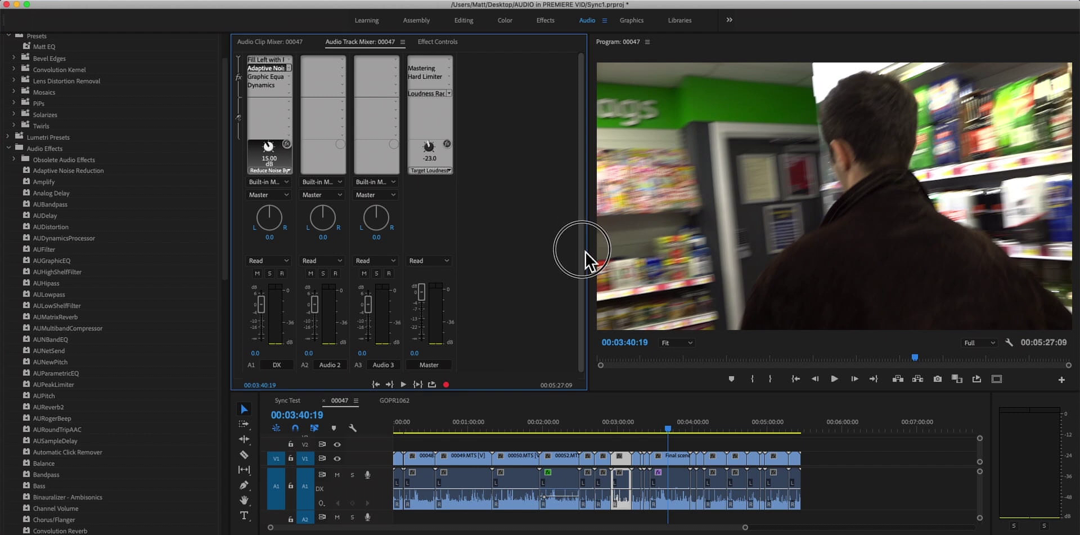
left_click(585, 222)
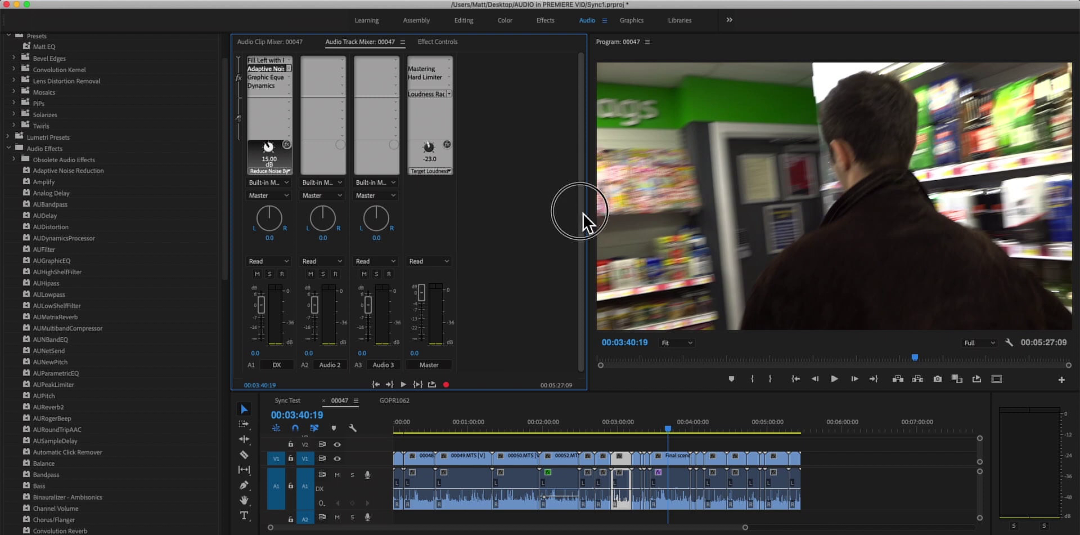
left_click(585, 223)
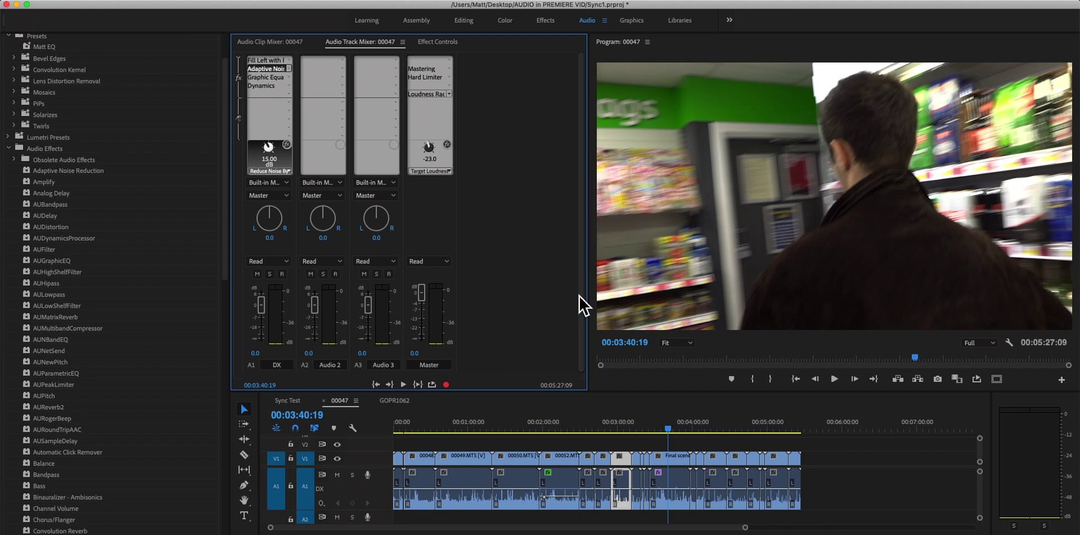
left_click(586, 211)
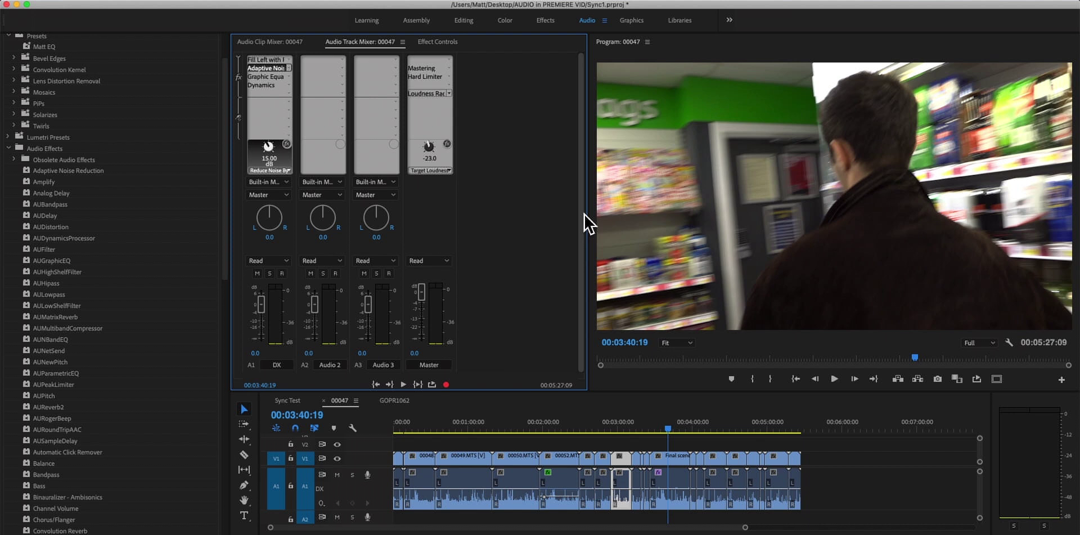
left_click(521, 397)
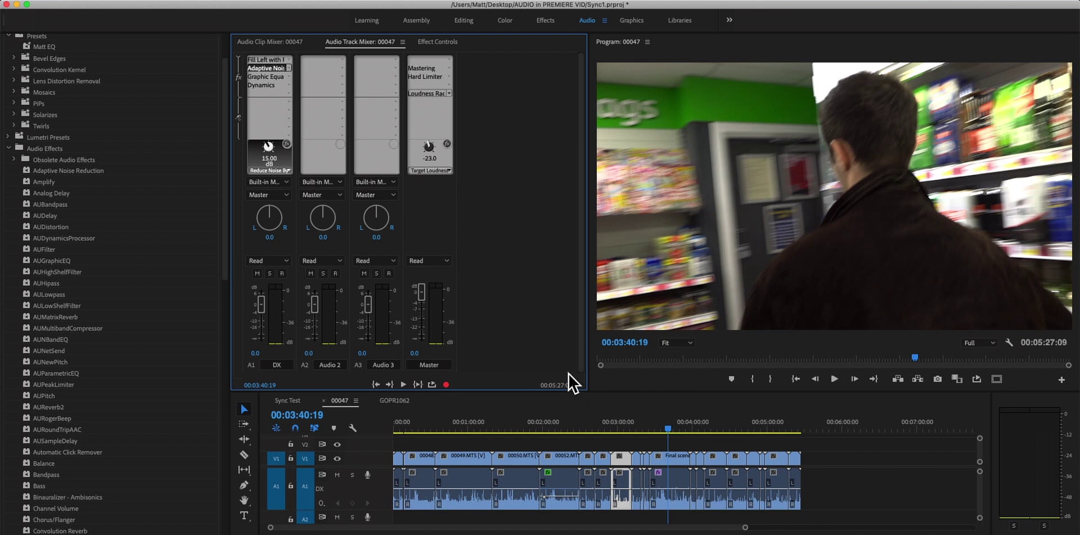
Scrub through the Final scene clip and look up the Sync Test sequence's Edit in Adobe Audition options
left_click_drag(653, 432, 667, 432)
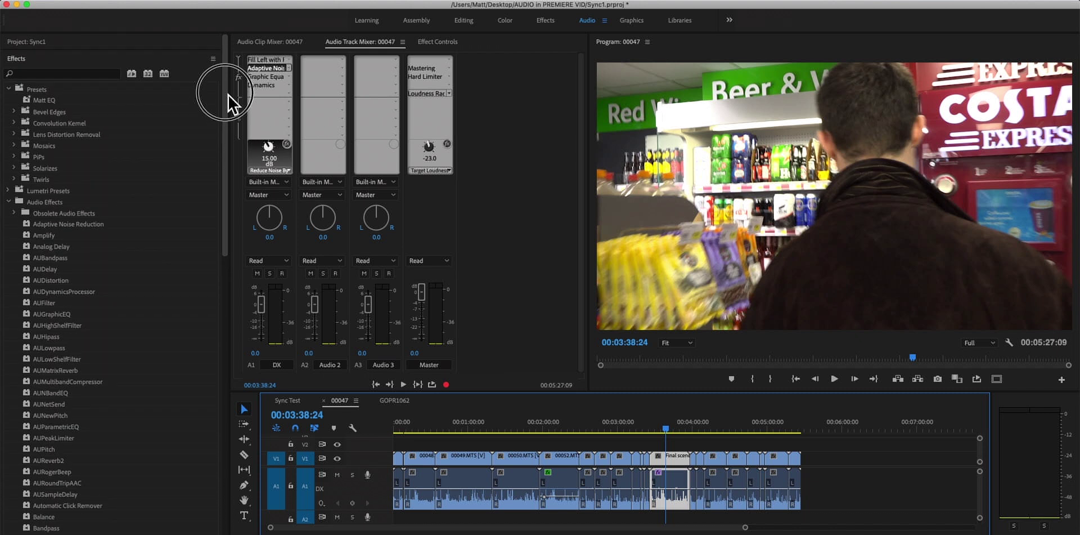
left_click(22, 45)
right_click(64, 170)
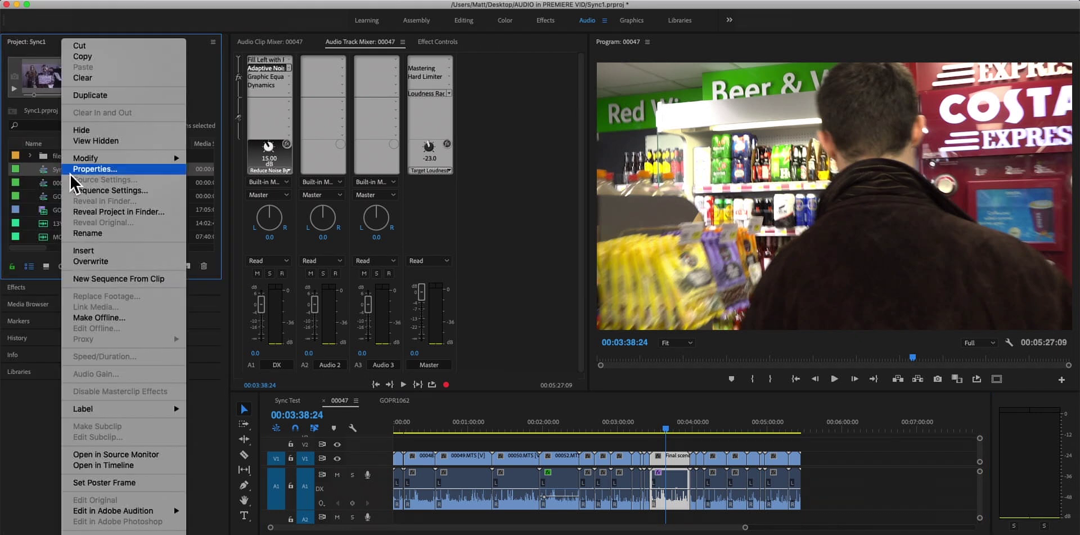
mouse_move(146, 511)
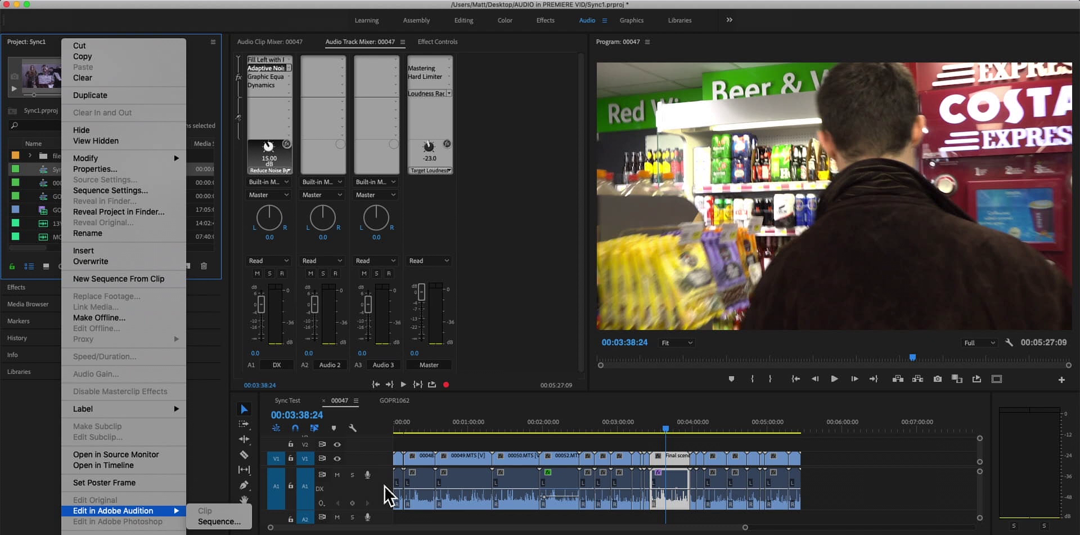
Move the playhead to 00:02:11:10 and examine sequence 00047's Start Time setting, closing it without changes
left_click(561, 432)
left_click(558, 431)
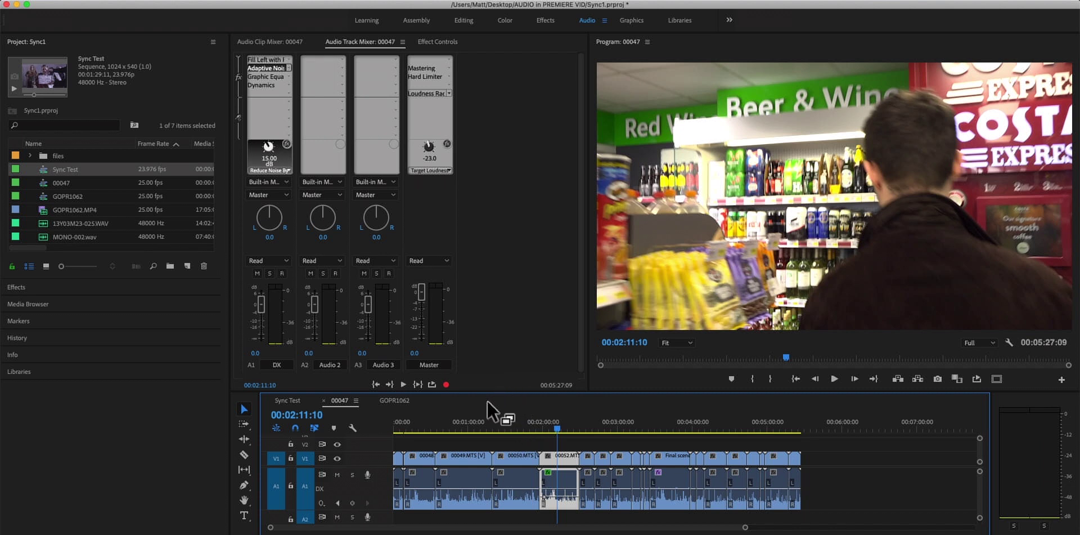
left_click(357, 400)
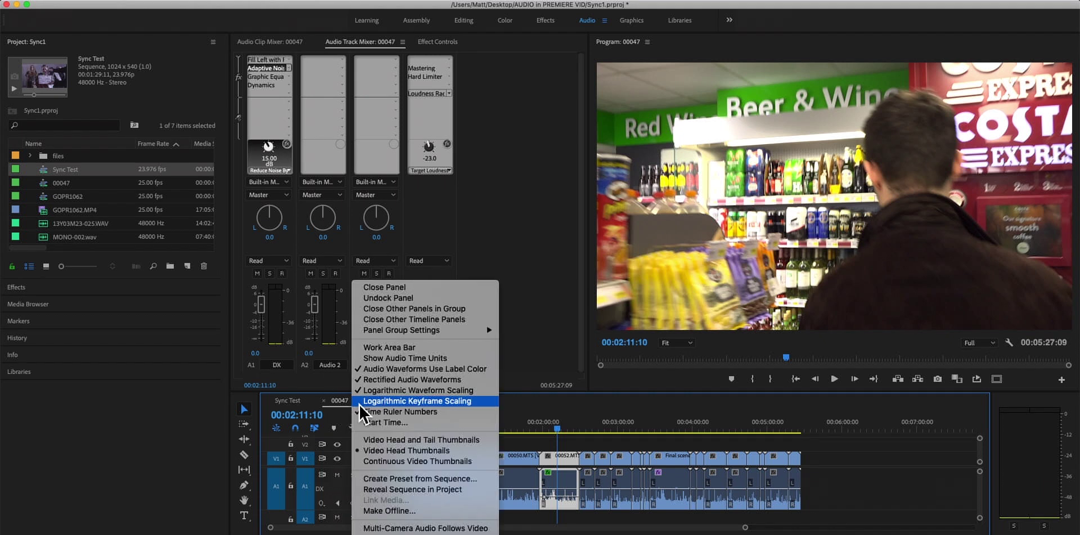
left_click(404, 423)
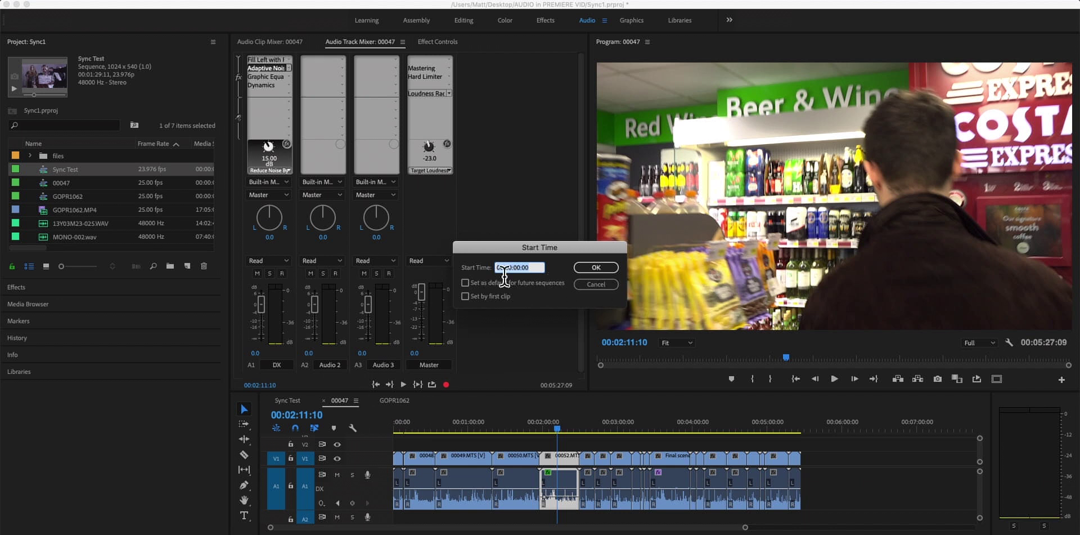
mouse_move(570, 256)
left_mouse_down()
mouse_move(624, 265)
mouse_move(584, 265)
left_mouse_up()
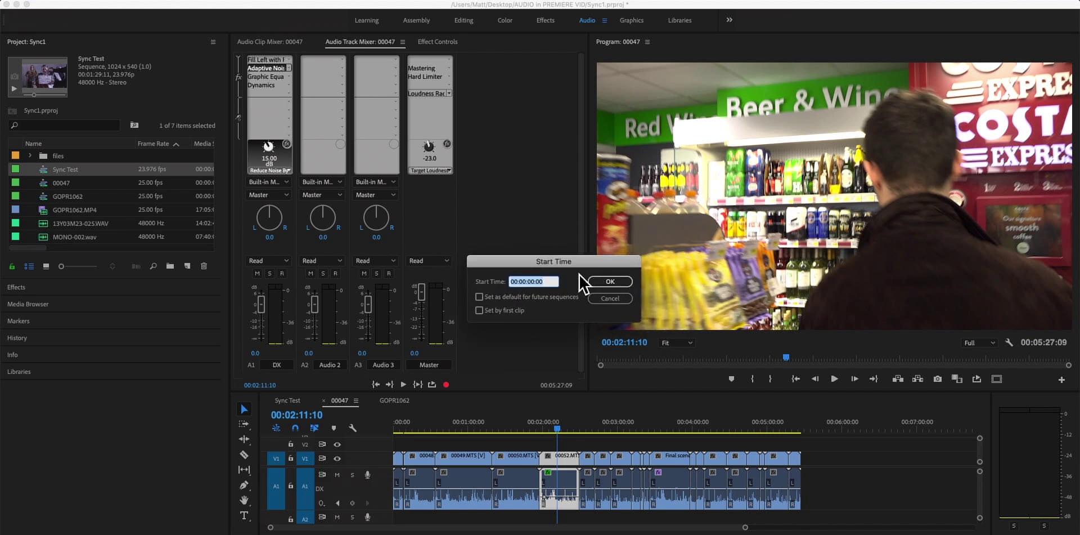
left_click_drag(590, 263, 586, 262)
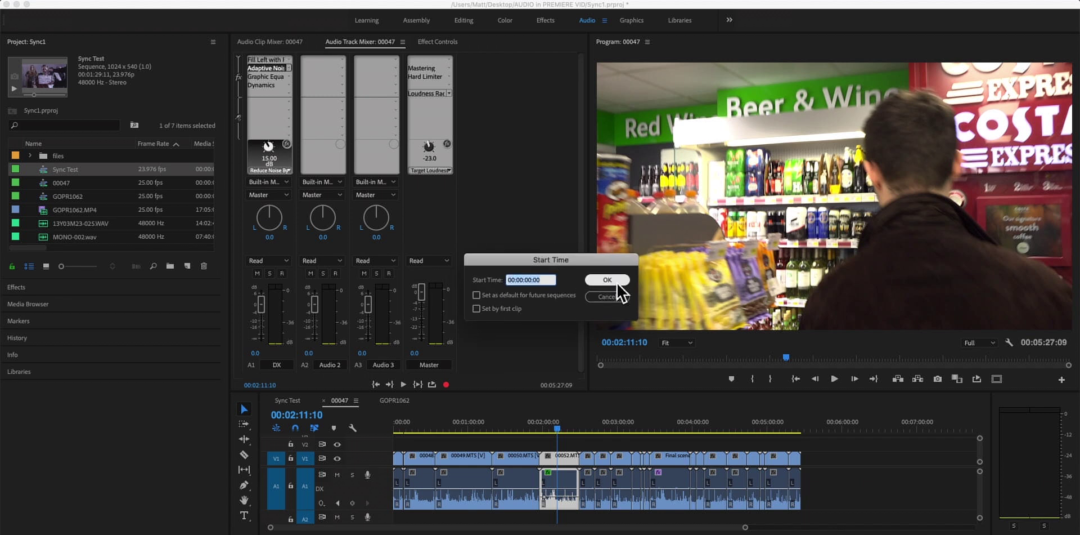
left_click(614, 298)
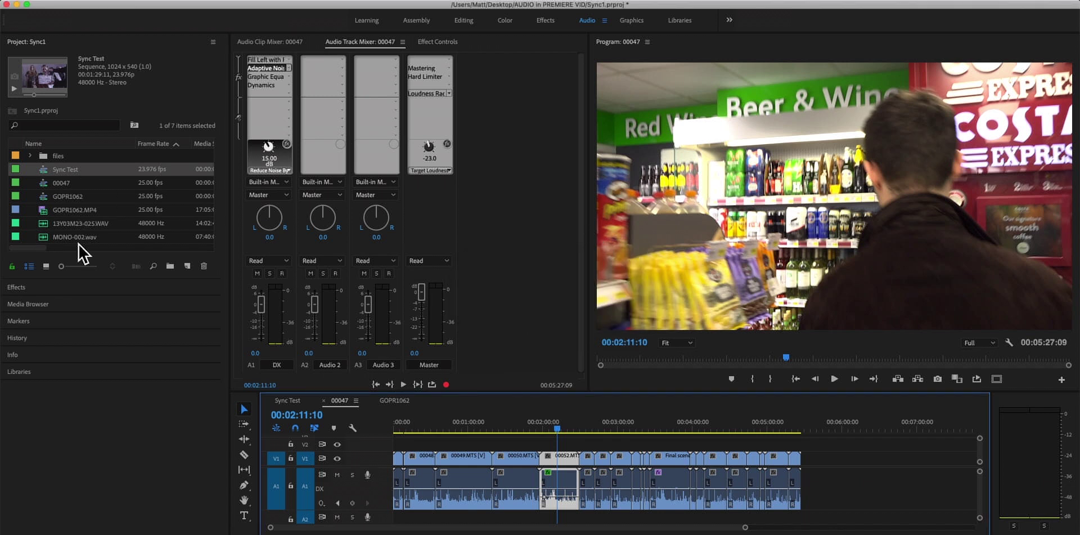
Create a 1920 x 1080, 25 fps Transparent Video item and lay it on track V2 across the entire 00047 sequence
right_click(117, 221)
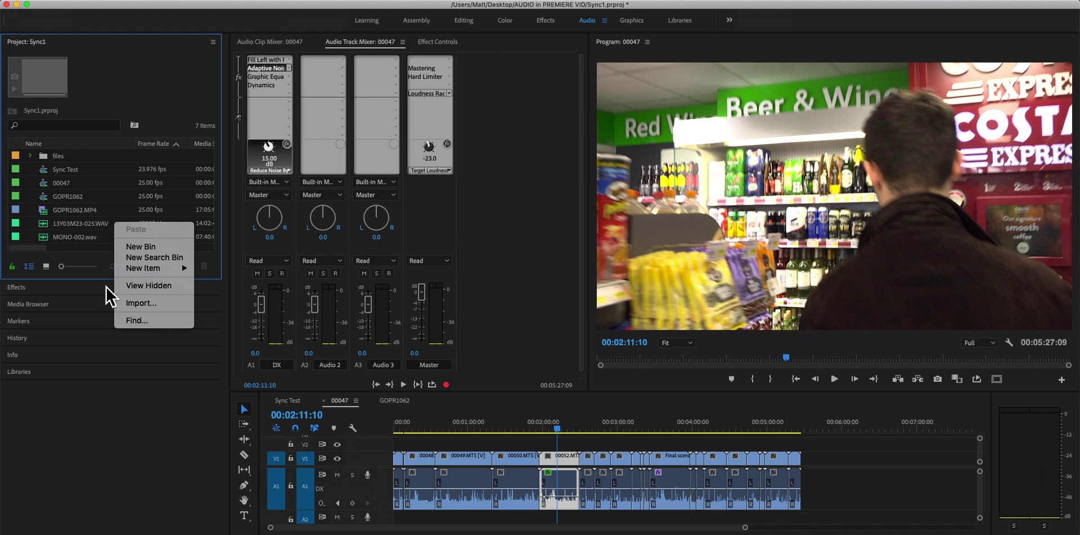
mouse_move(136, 269)
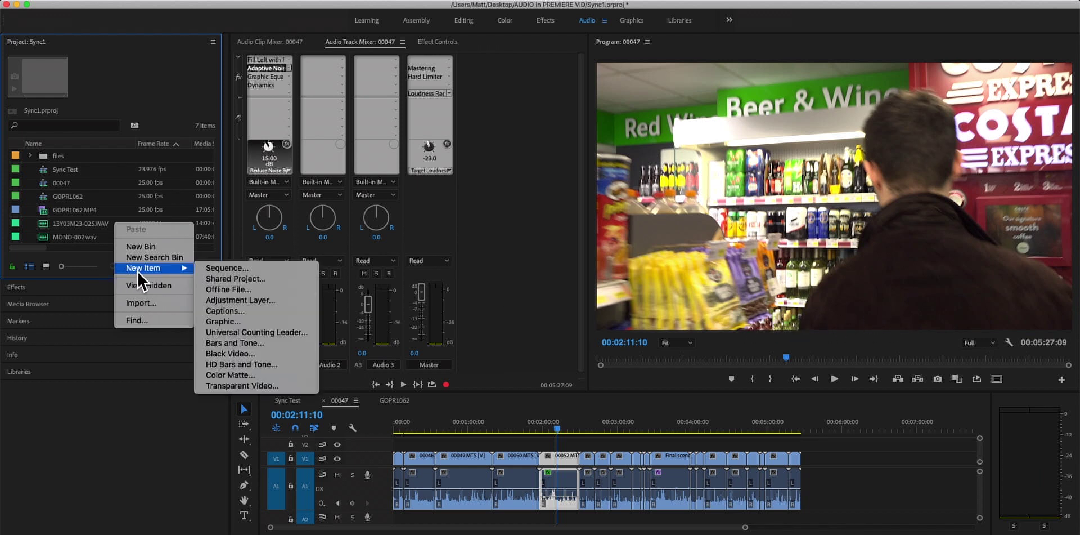
left_click(273, 384)
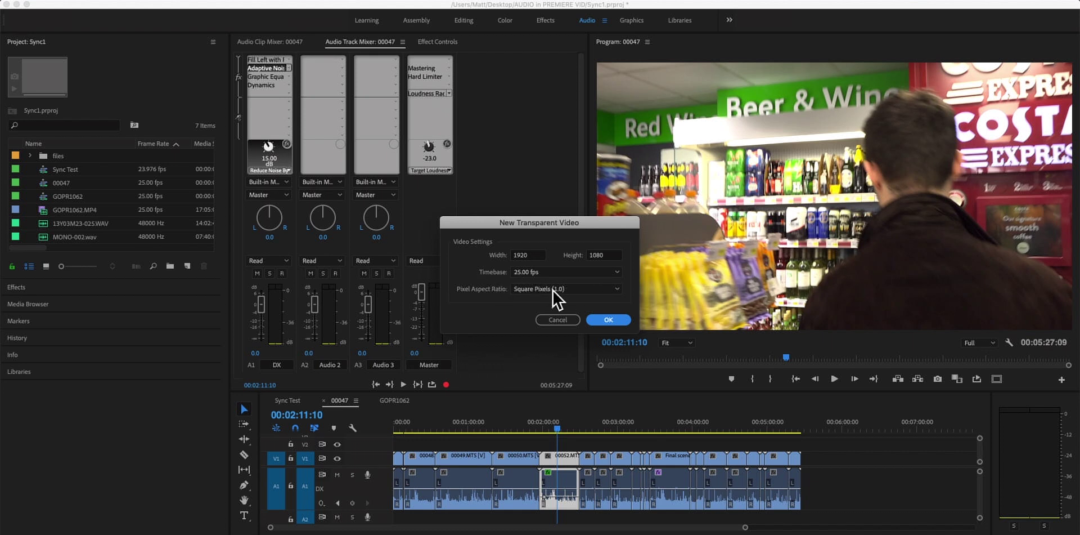
left_click(614, 321)
left_click_drag(85, 169, 801, 493)
Search the effects for "timeco" and apply the Timecode effect to the Transparent Video clip on V2
left_click(54, 300)
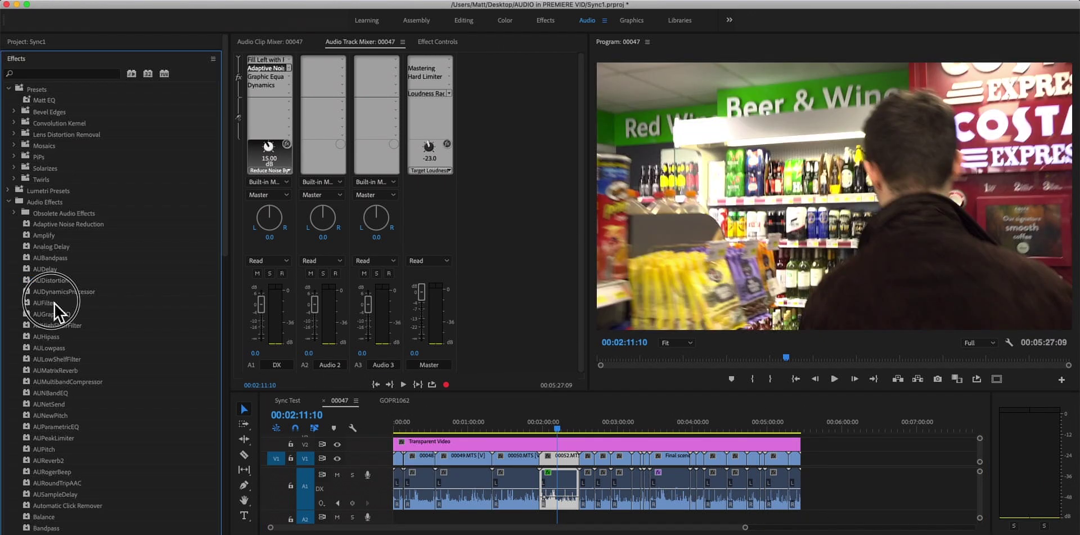
left_click(62, 73)
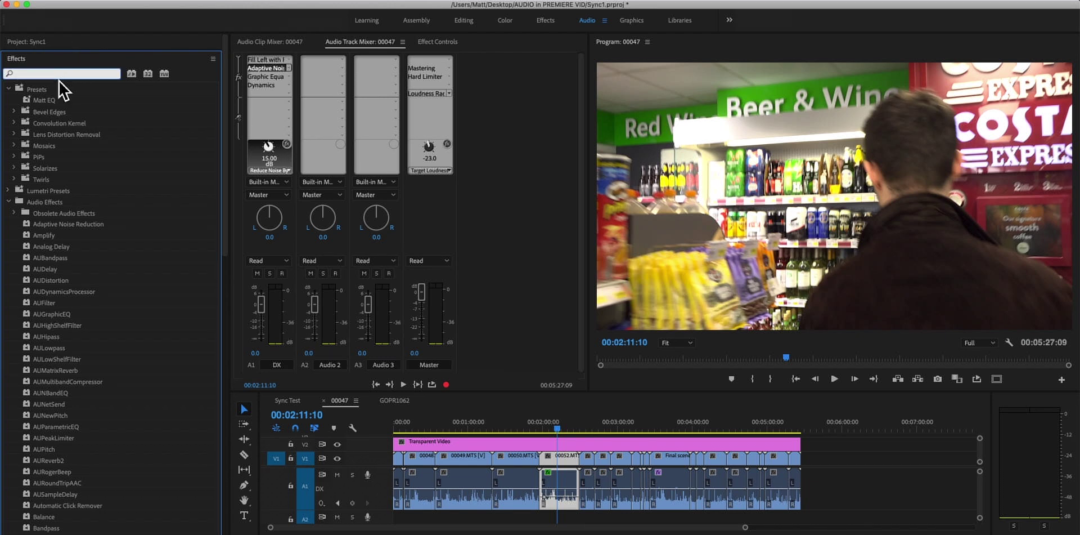
type("timeco")
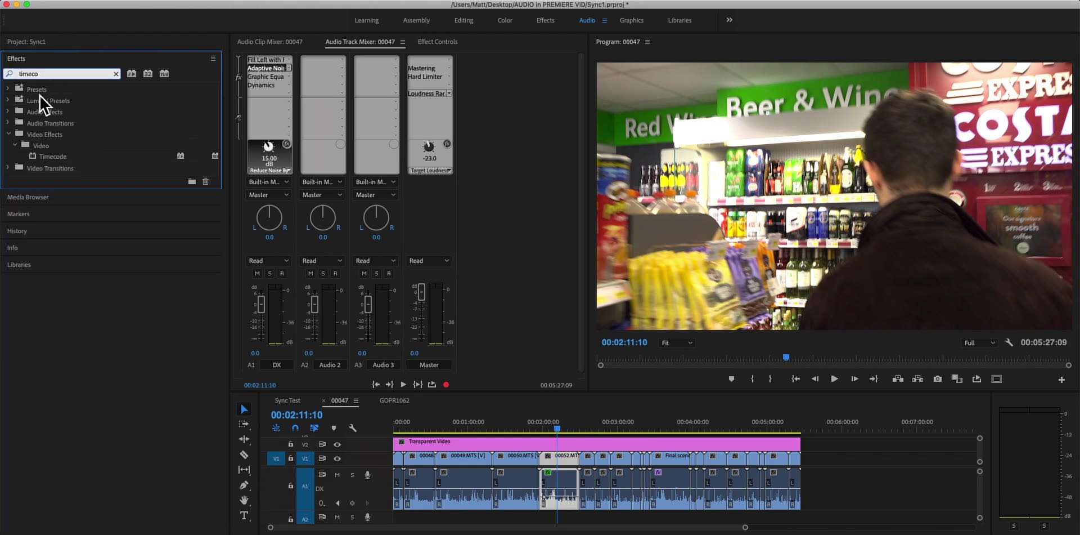
left_click_drag(51, 157, 511, 445)
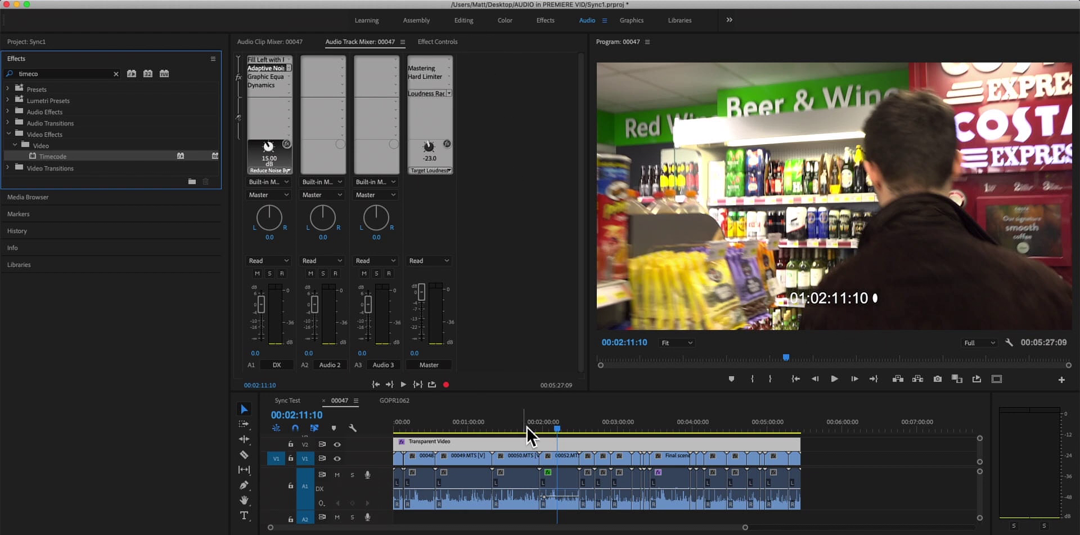
In the Timecode effect, disable Field Symbol, keep the SMPTE format, and set the timecode source to Generate
left_click(438, 42)
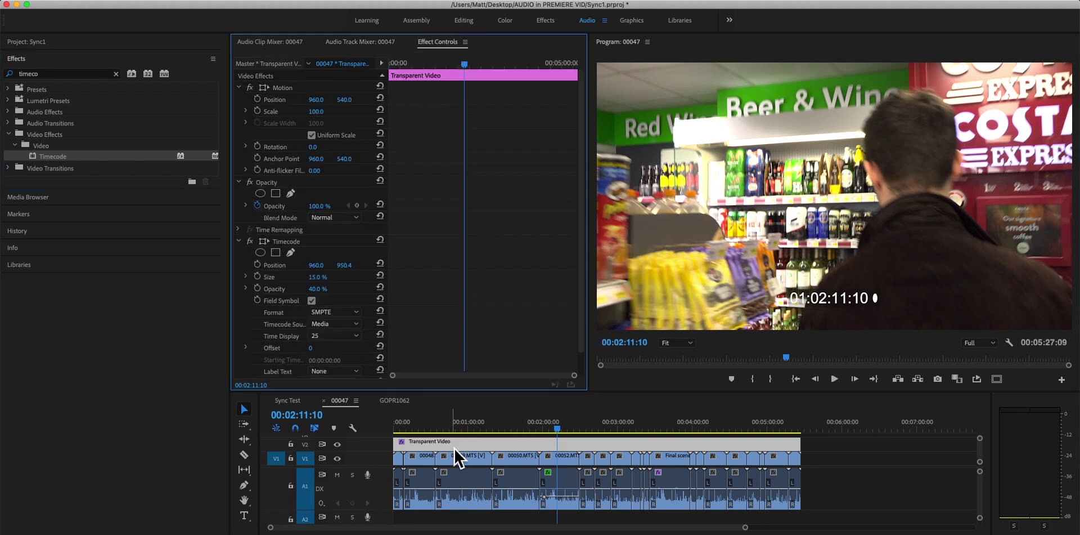
left_click(312, 299)
left_click(356, 311)
left_click(366, 302)
left_click(355, 324)
left_click(350, 361)
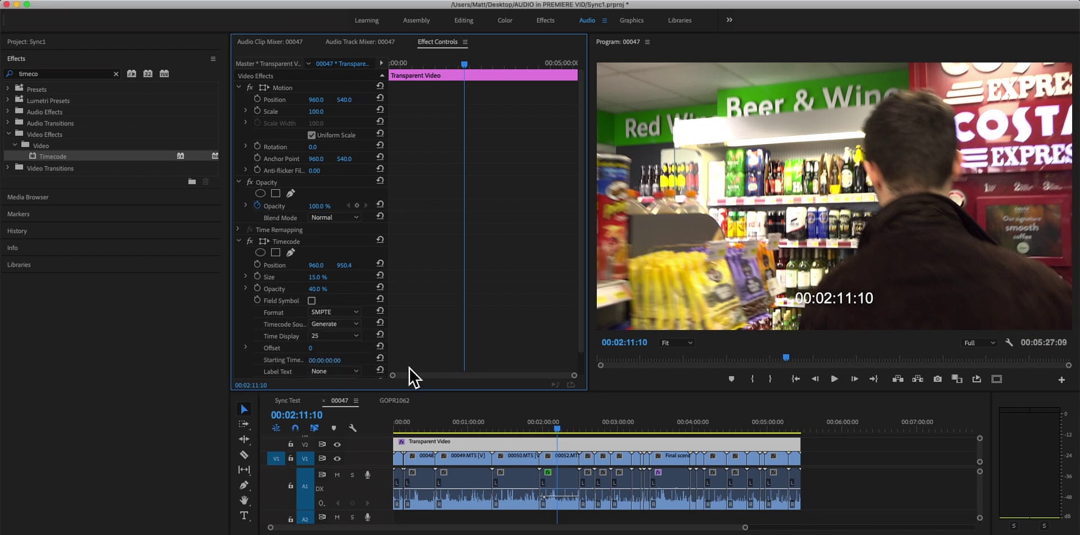
Check the timecode overlay against the sequence time at several points along the timeline
left_click_drag(561, 436, 561, 432)
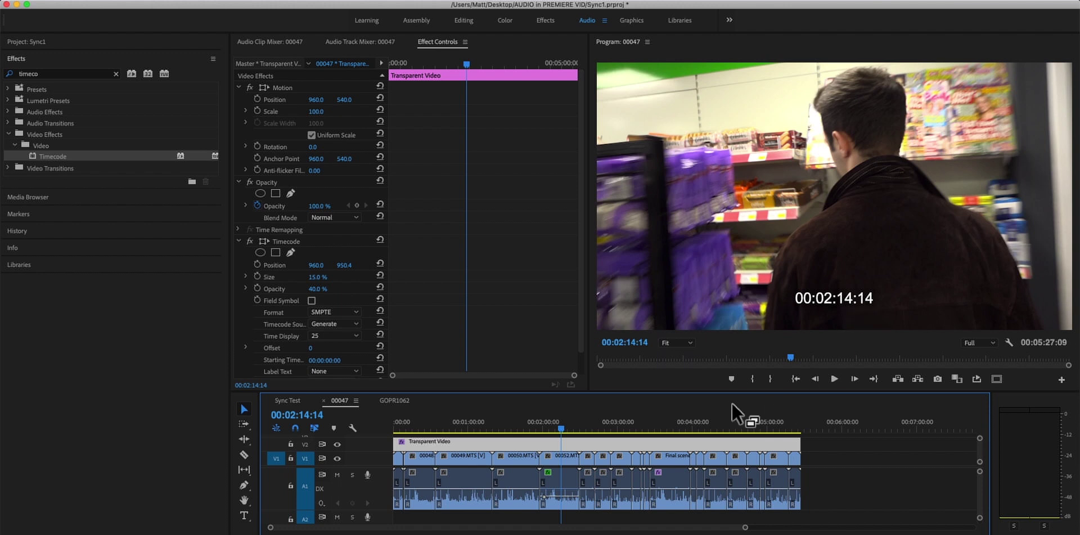
left_click(624, 429)
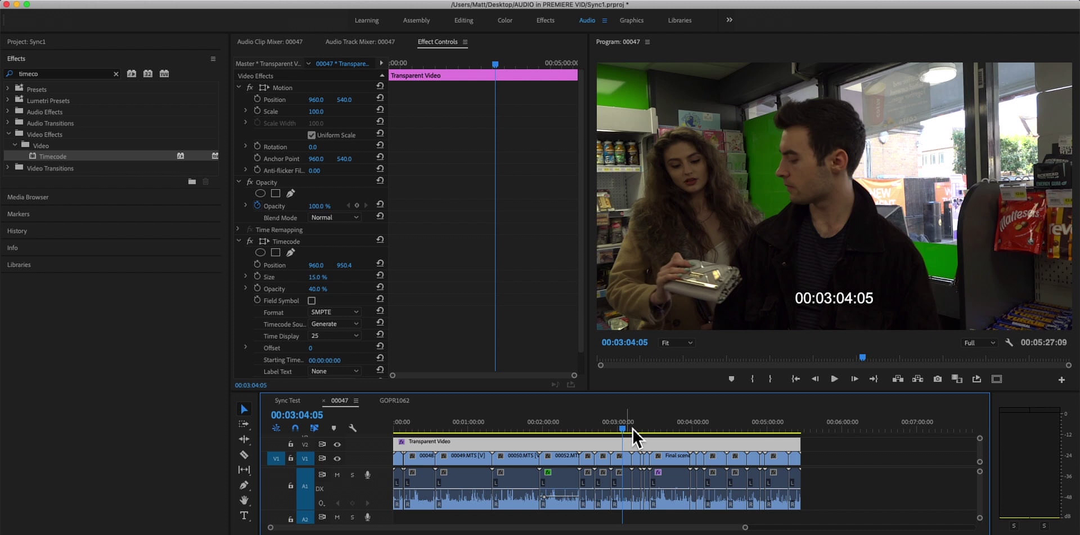
left_click_drag(650, 429, 559, 429)
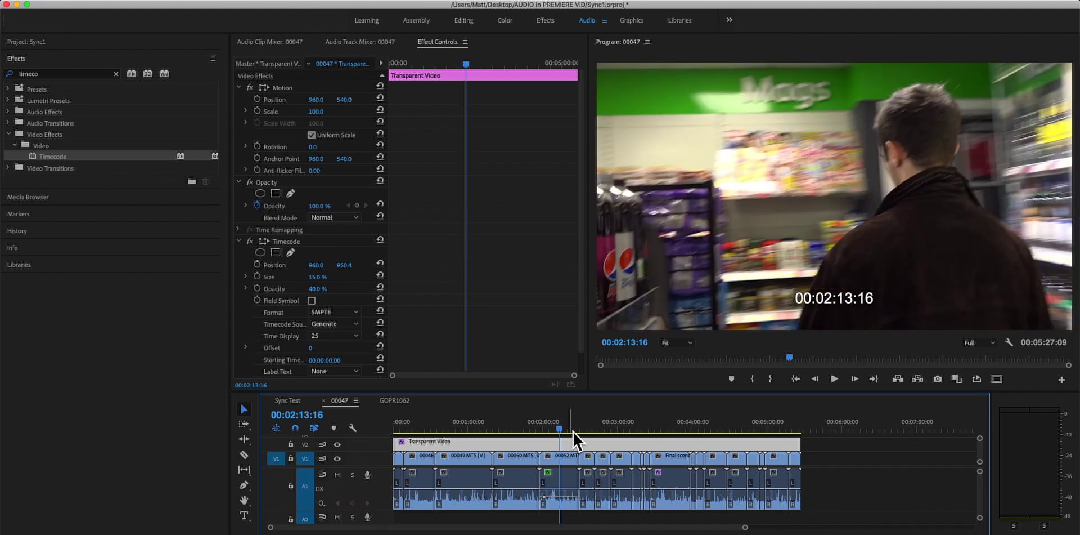
left_click(572, 430)
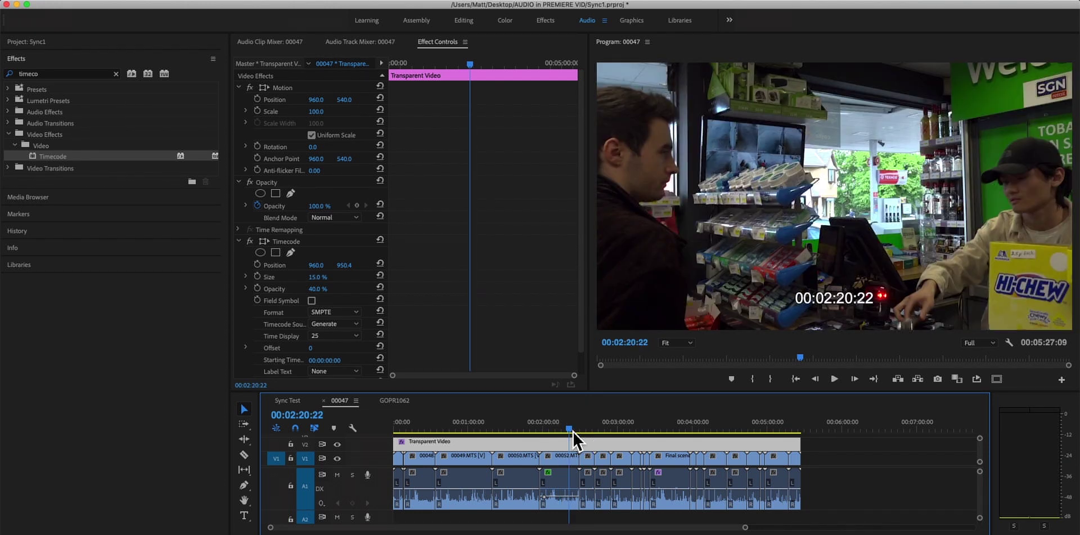
Examine the timebase and audio sample rate options in sequence 00047's settings, and close them without changes
left_click(194, 2)
left_click(205, 9)
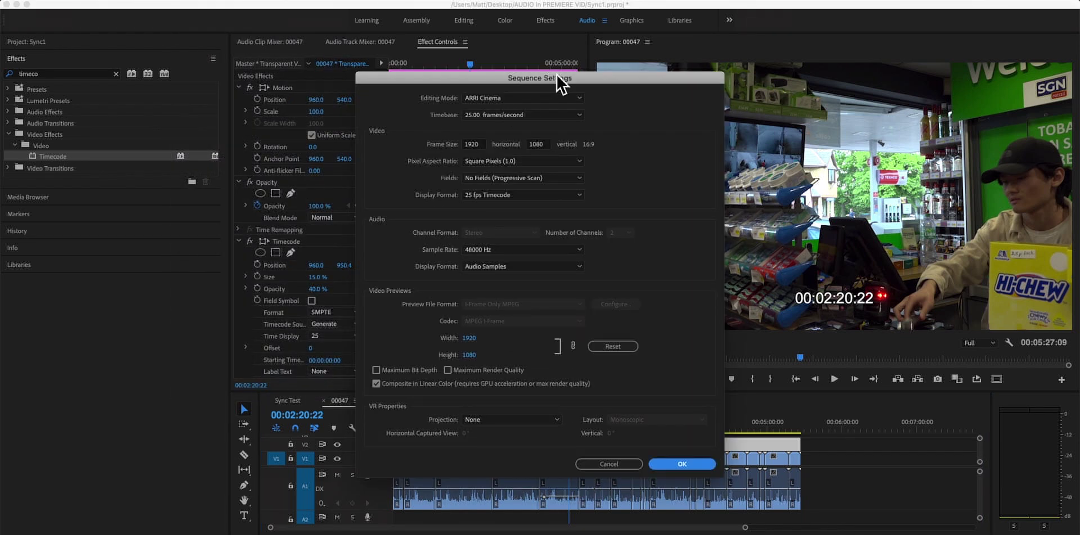
left_click_drag(579, 84, 800, 41)
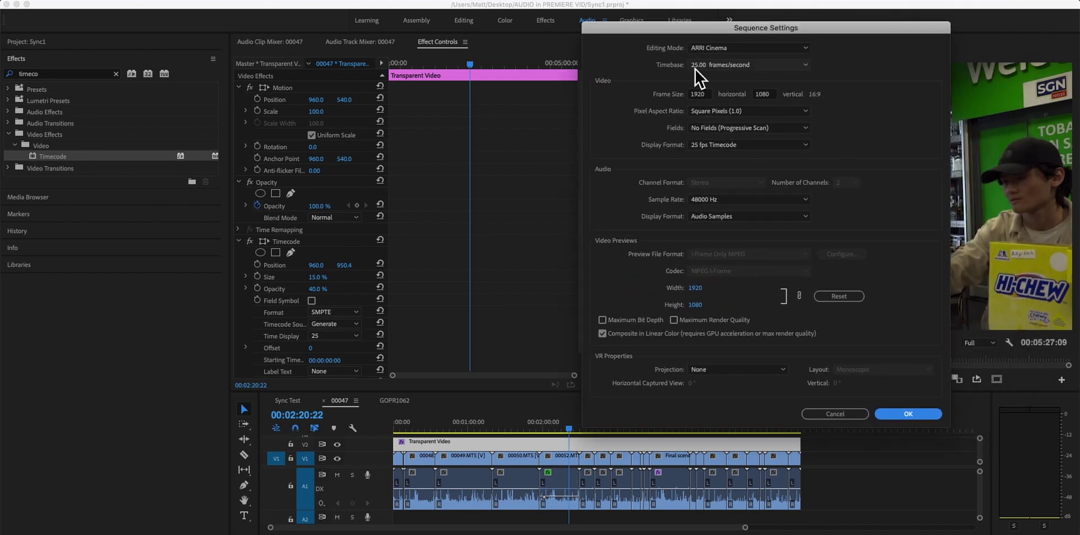
left_click(726, 201)
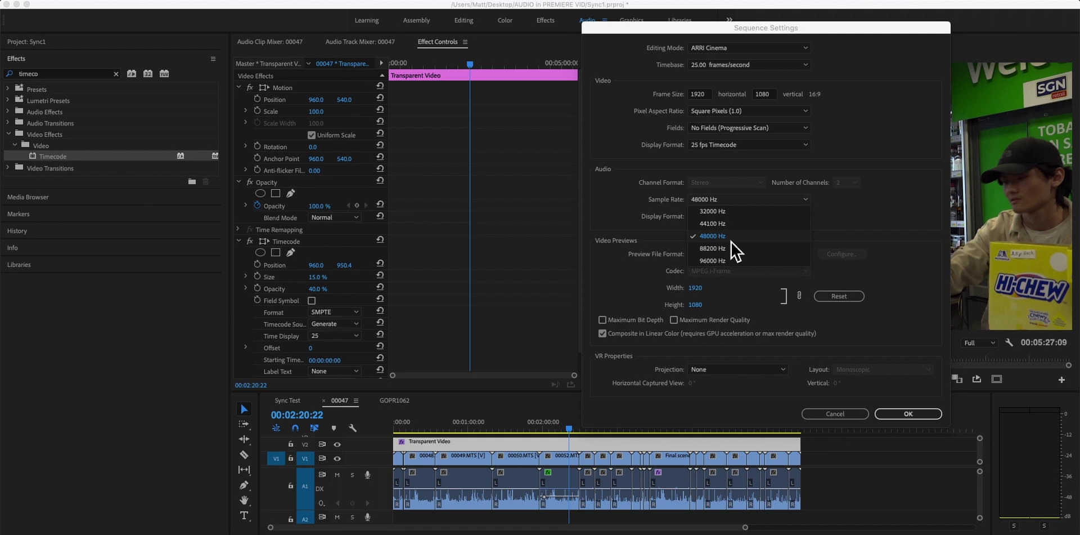
key("Escape")
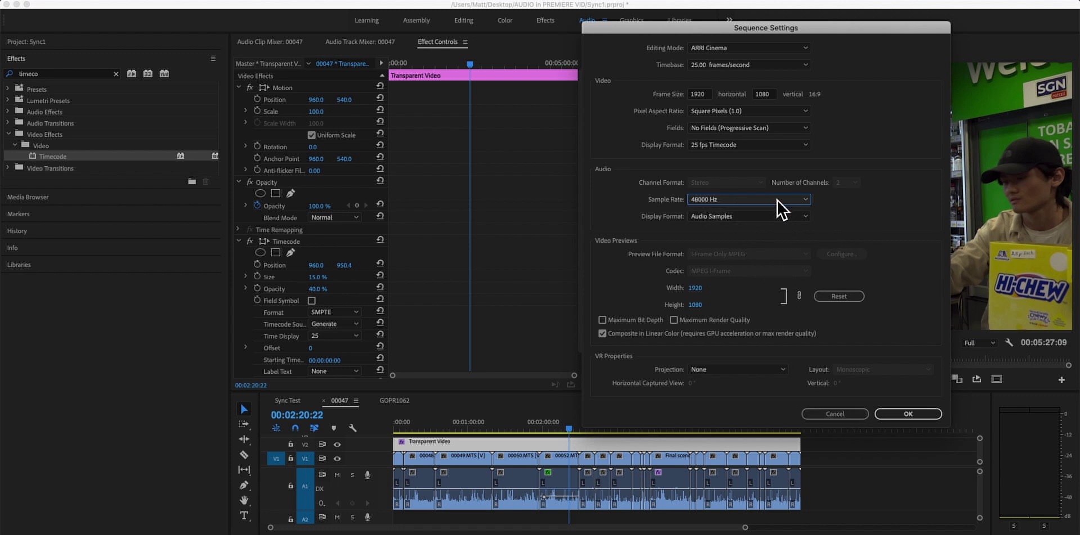
left_click(859, 414)
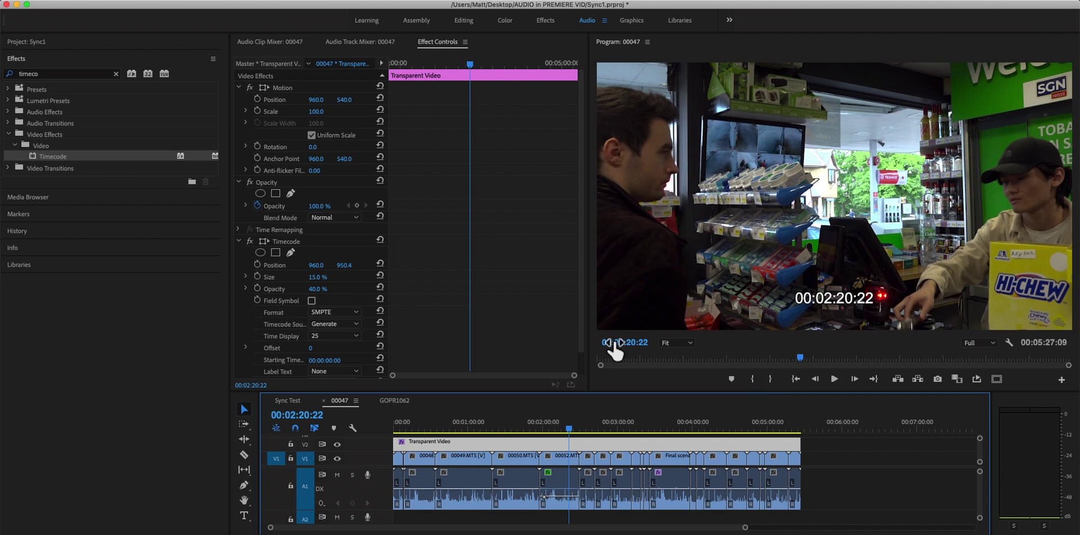
Point out the Edit in Adobe Audition option for sending the whole Sync Test sequence from the project
left_click(85, 42)
right_click(65, 177)
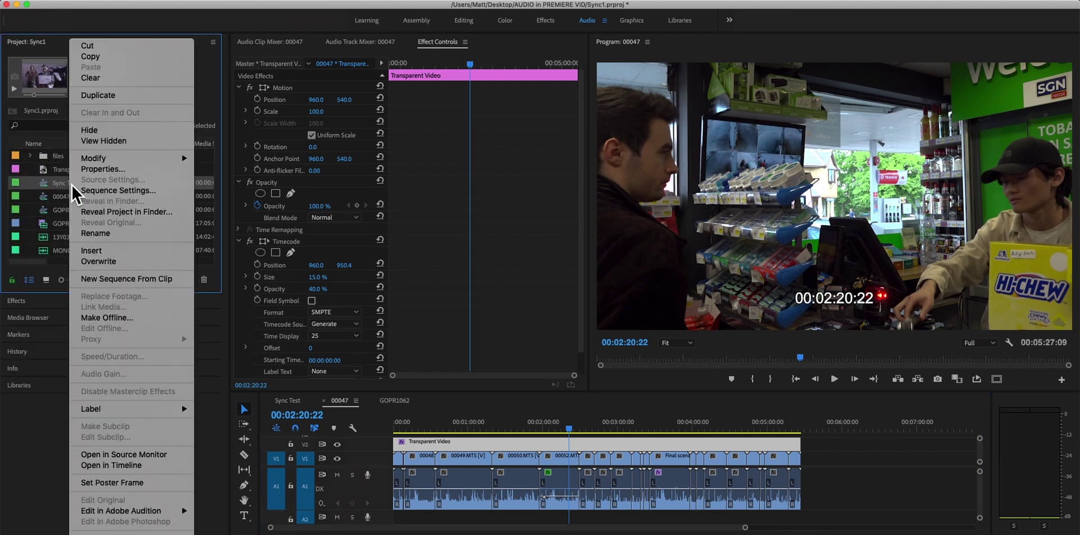
mouse_move(177, 511)
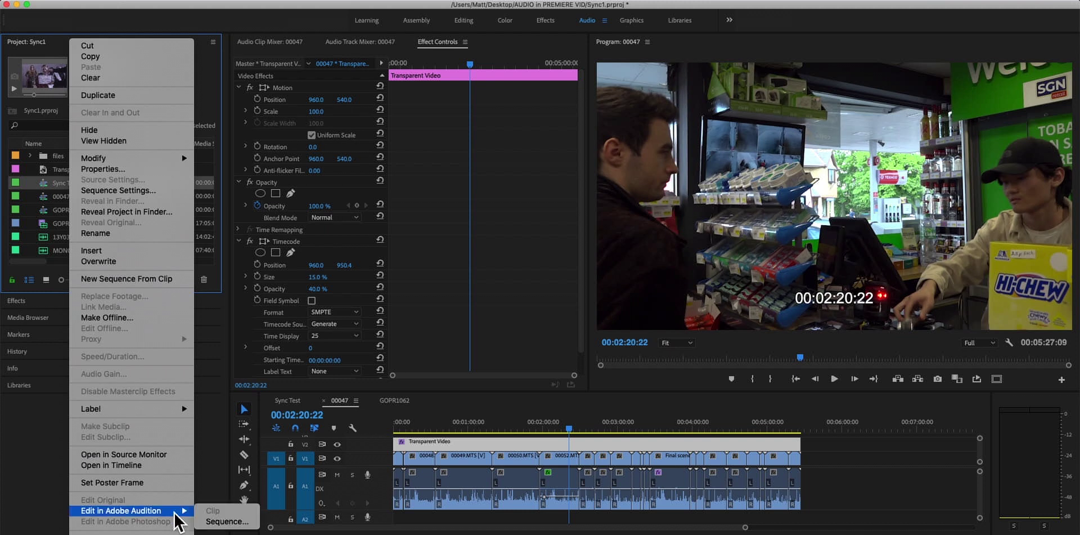
left_click(227, 521)
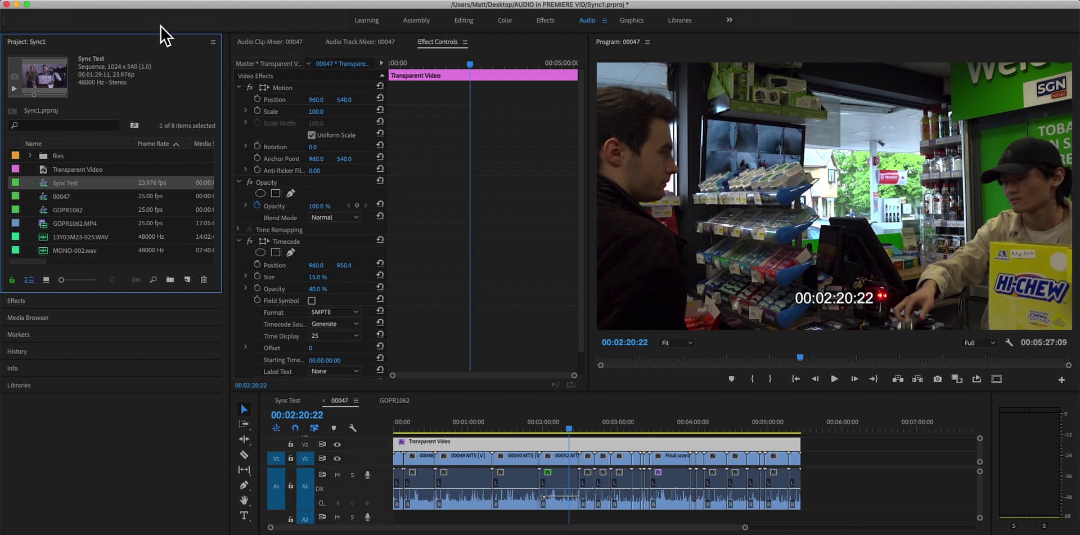
Open the AAF export settings for the Sync Test sequence, review the audio file options, and keep Separate Audio selected
left_click(113, 2)
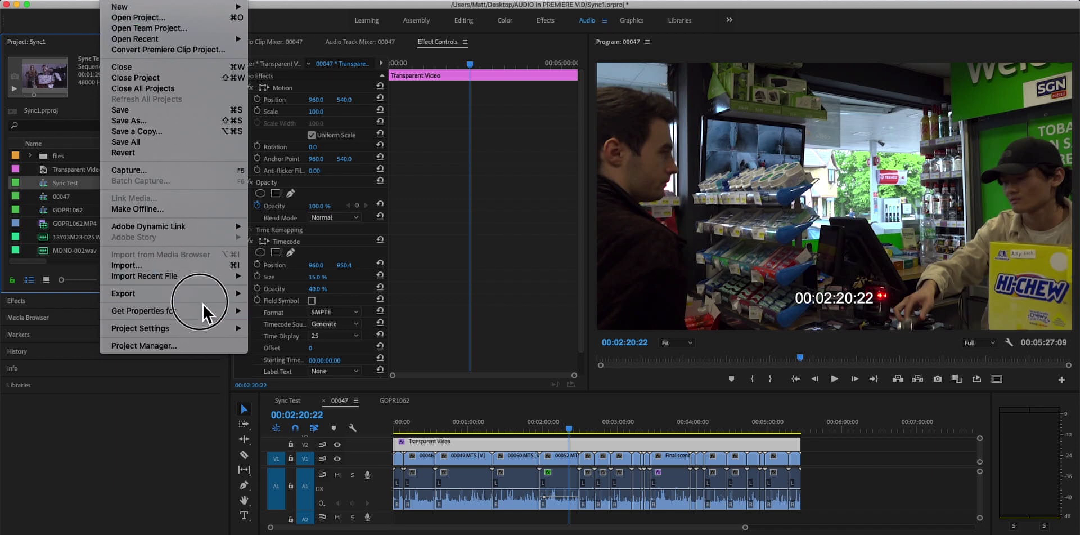
mouse_move(215, 298)
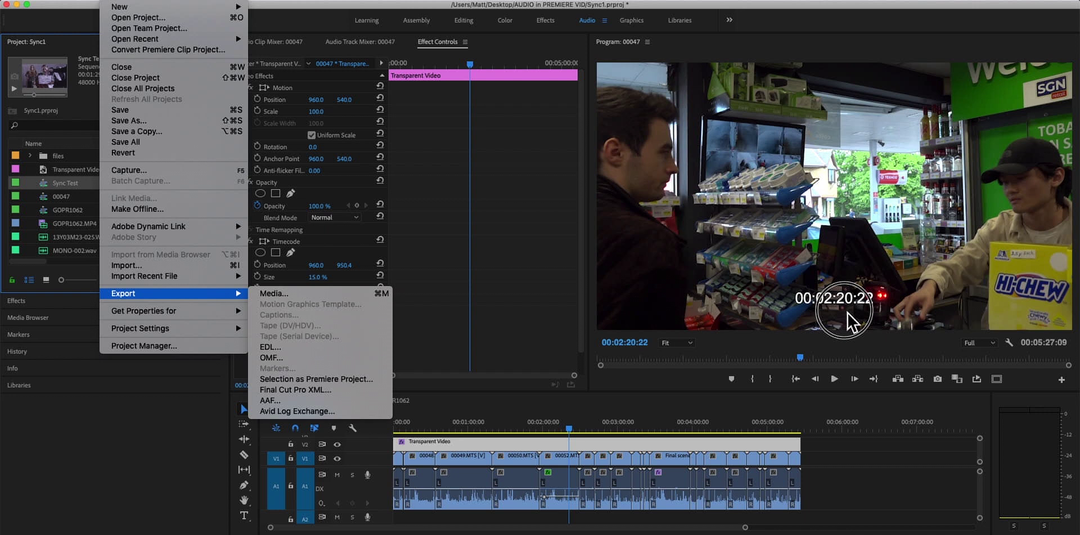
left_click(333, 401)
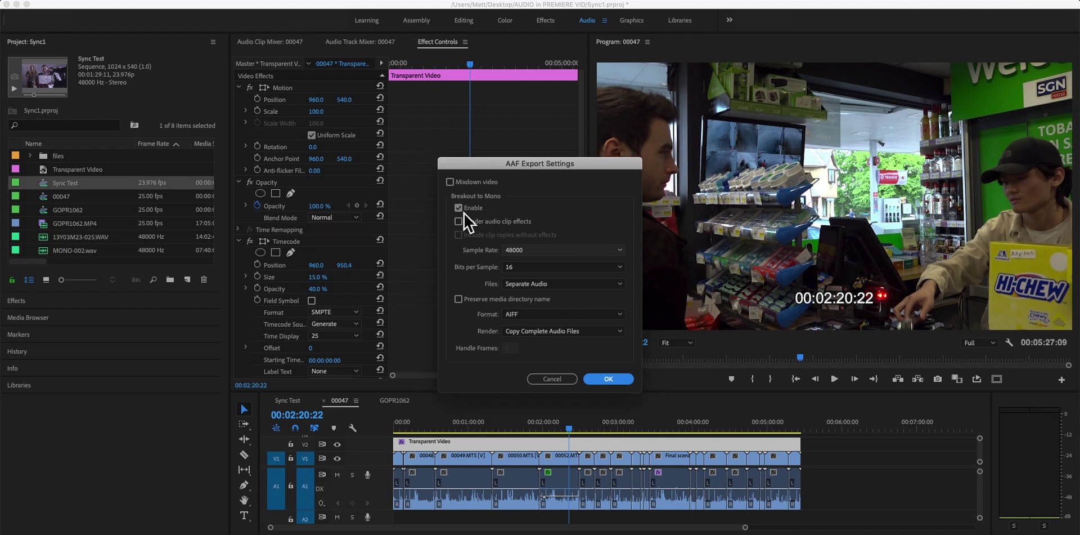
left_click(560, 285)
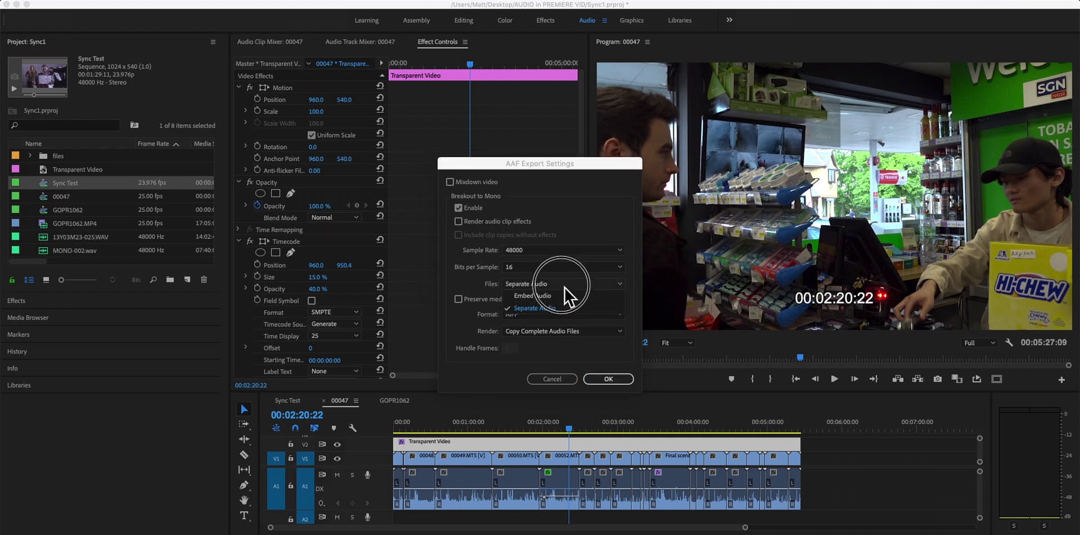
left_click(538, 309)
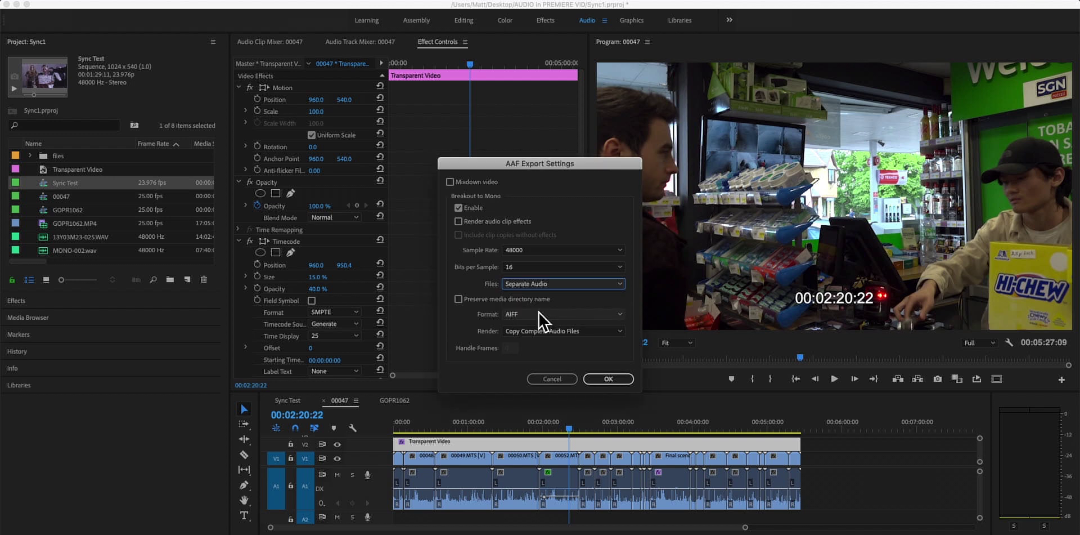
left_click(582, 284)
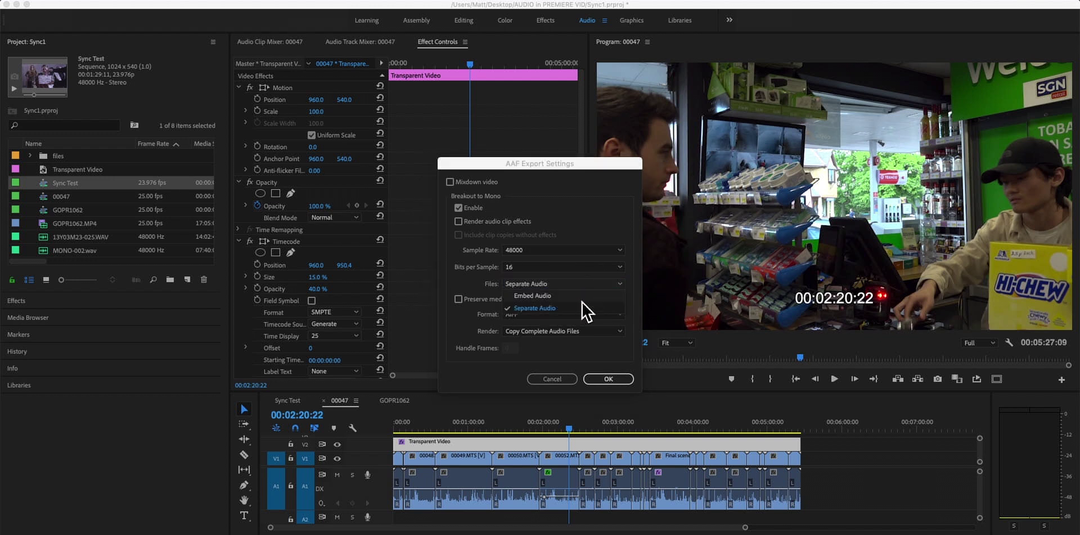
left_click(558, 314)
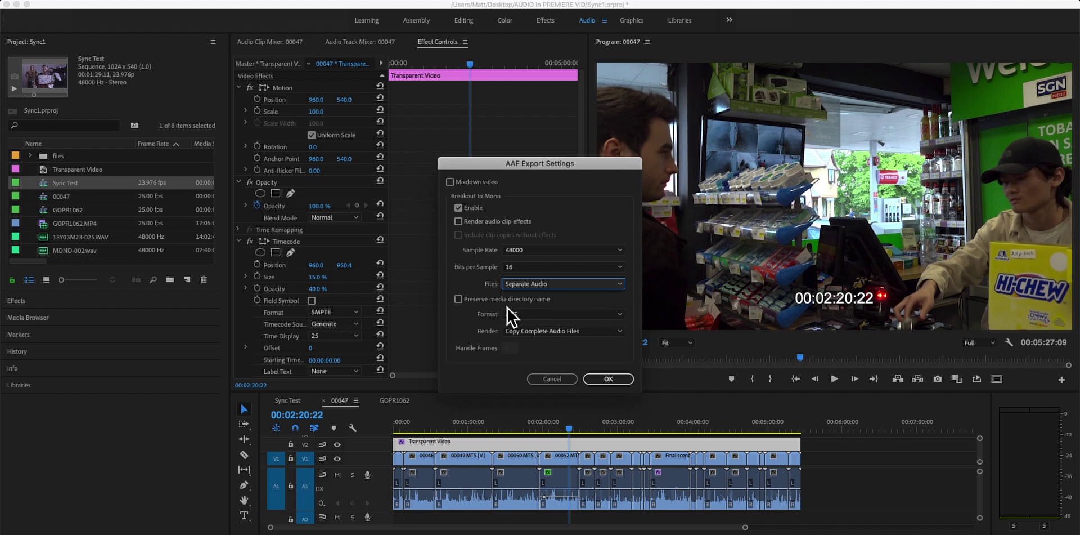
left_click(615, 380)
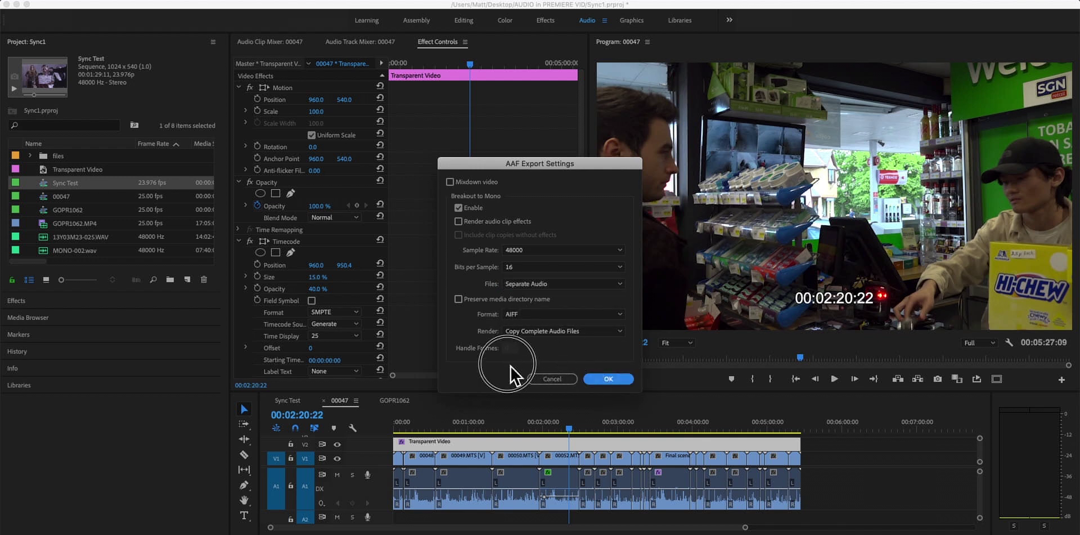
Set the AAF export's bits per sample to 24
left_click(557, 267)
left_click(557, 279)
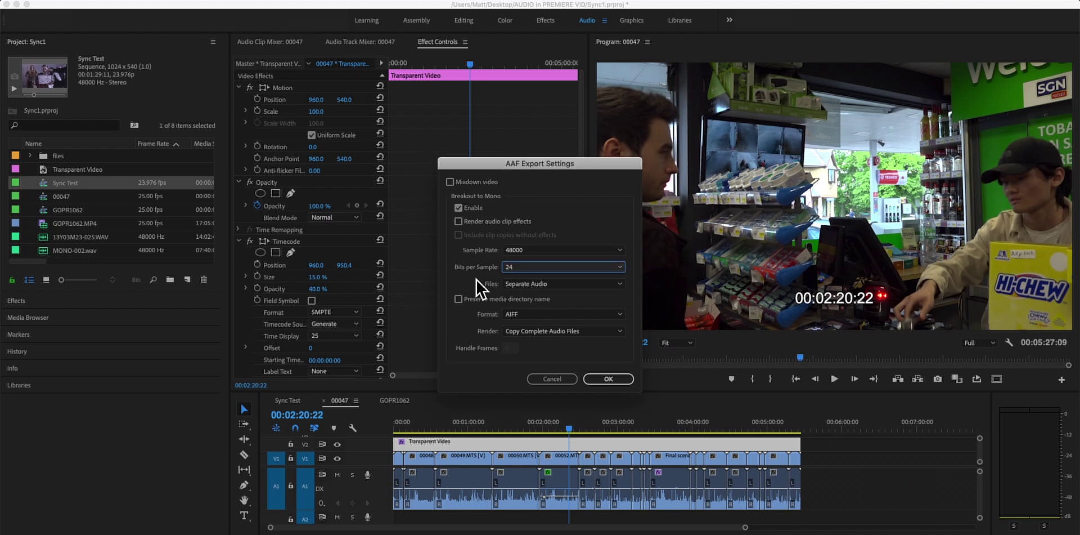
left_click(537, 266)
left_click(536, 292)
left_click_drag(621, 175, 593, 136)
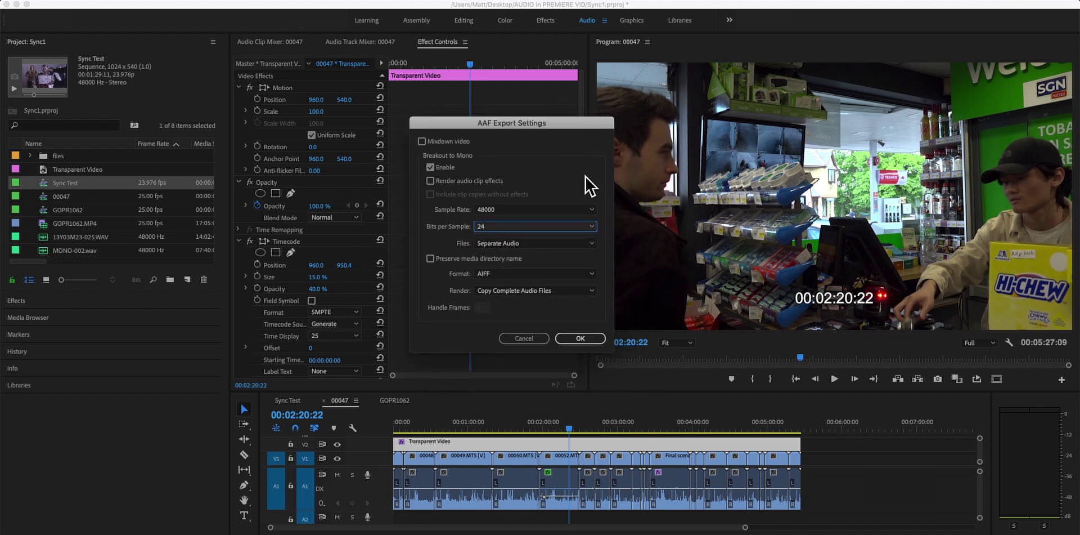
Accept the AAF export settings and cancel at the choice of save location
left_click(575, 343)
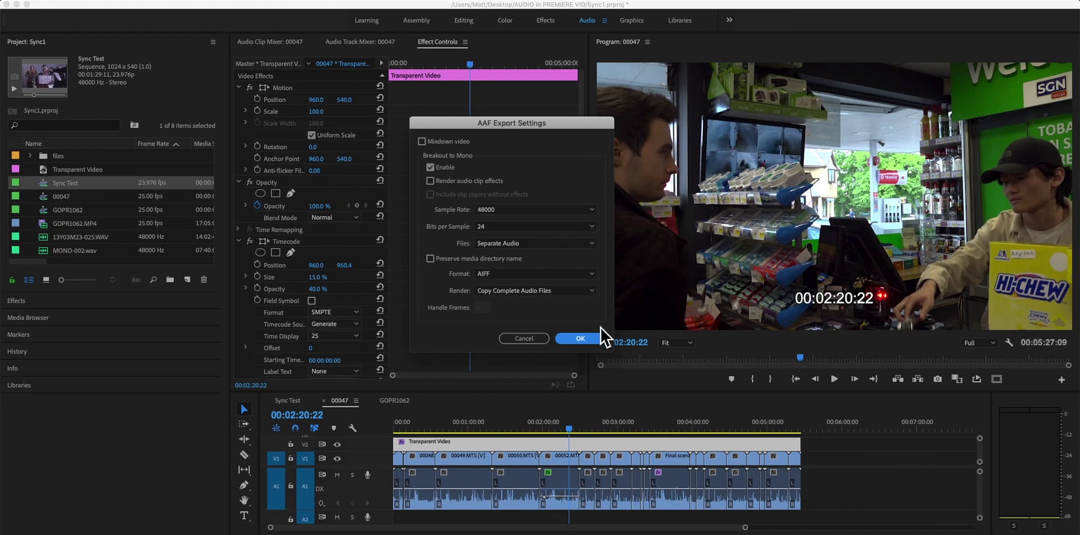
key("Return")
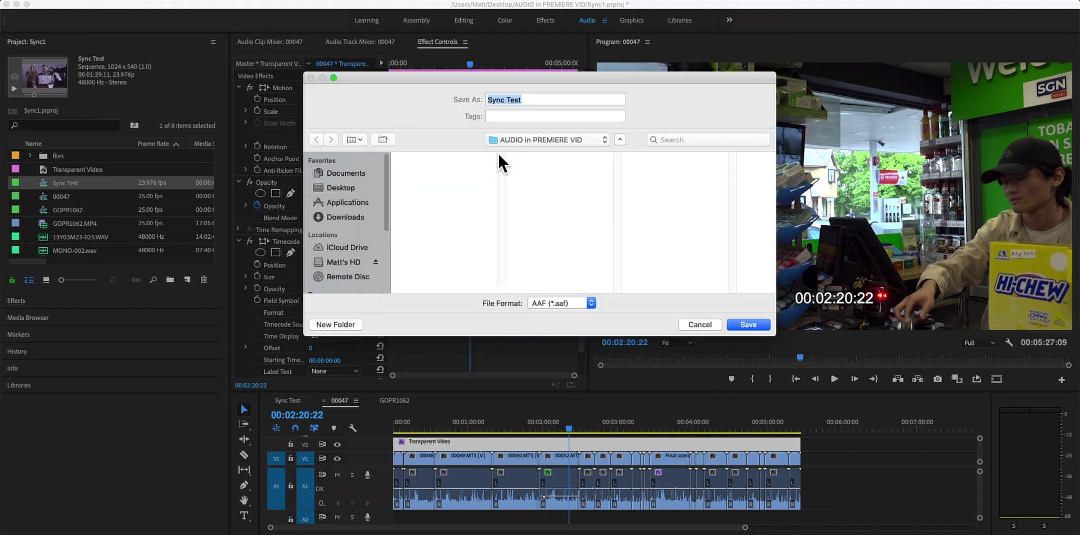
left_click_drag(477, 80, 598, 92)
left_click(821, 339)
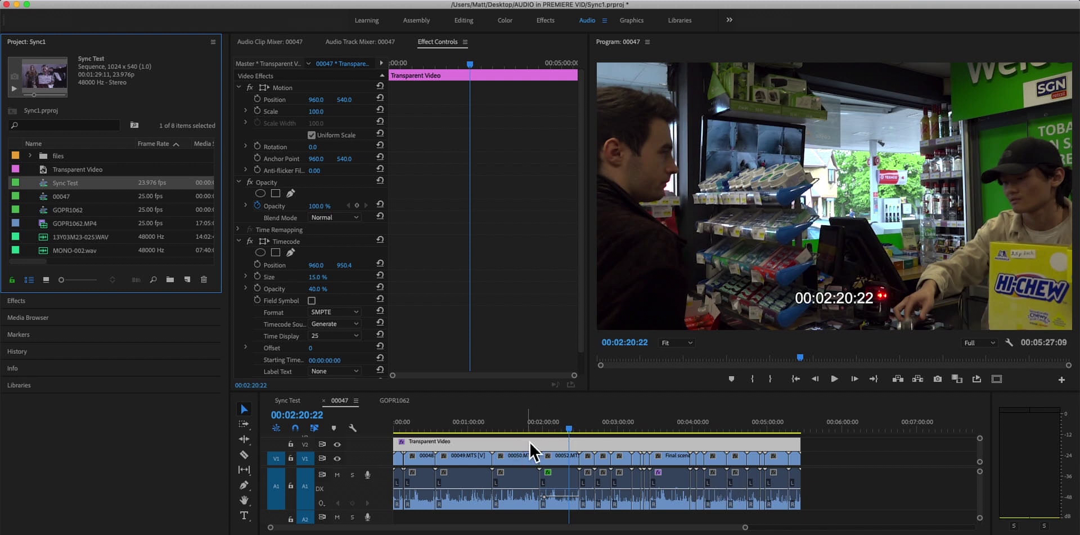
Open the media export settings for the Sync Test sequence and keep QuickTime as the format
left_click(121, 9)
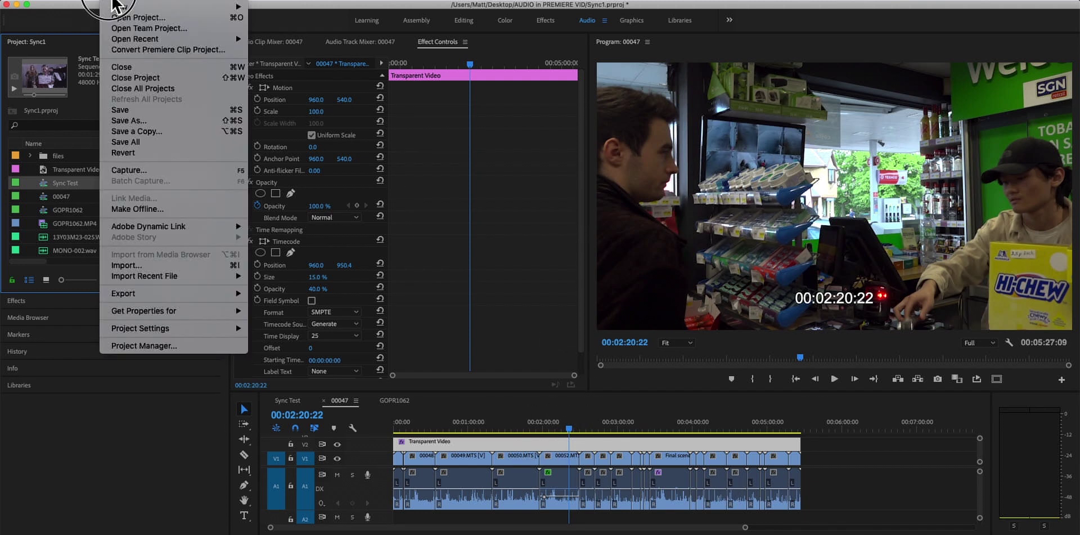
mouse_move(230, 294)
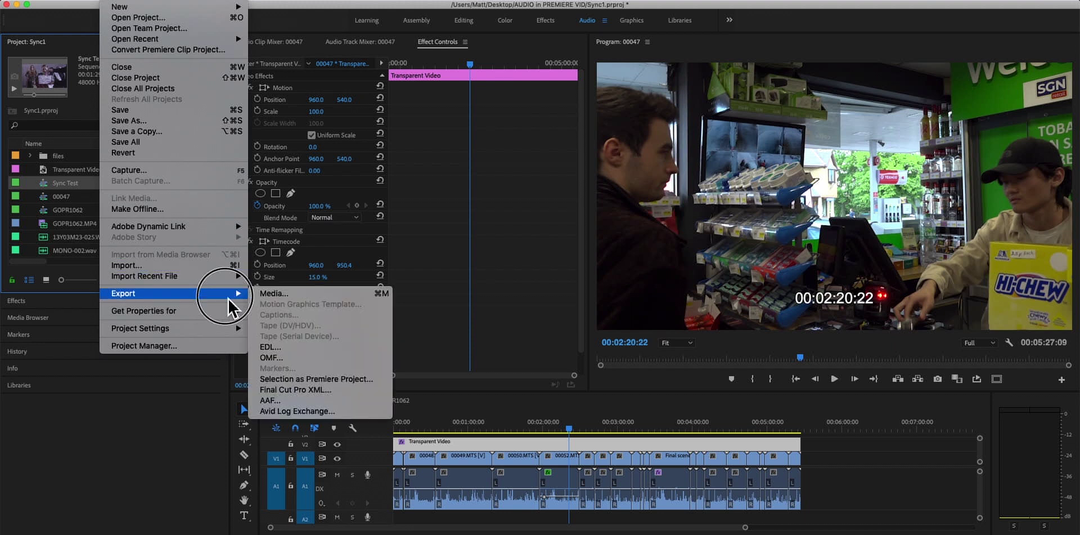
left_click(298, 296)
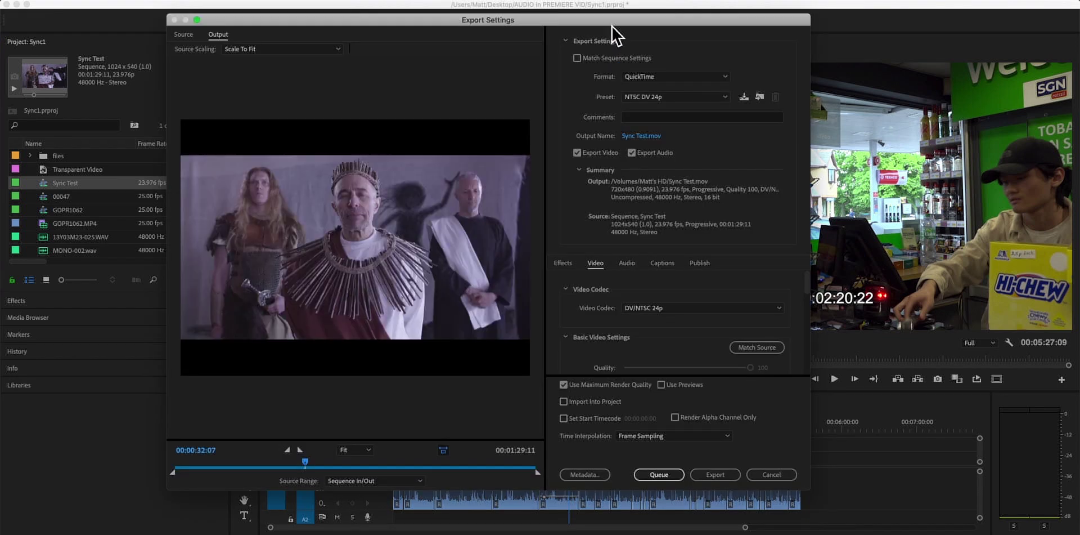
left_click_drag(614, 20, 509, 21)
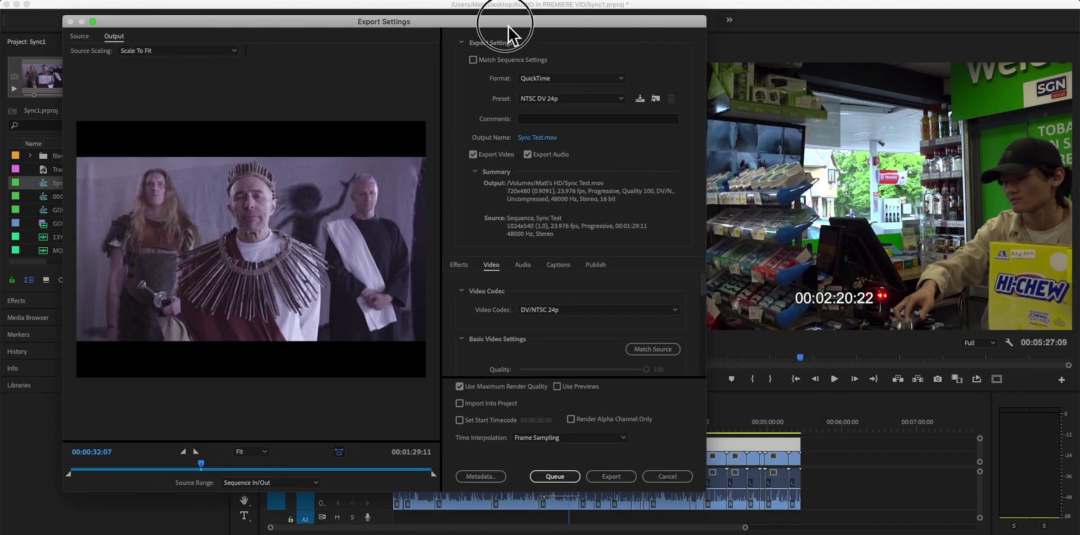
left_click(569, 78)
left_click(585, 78)
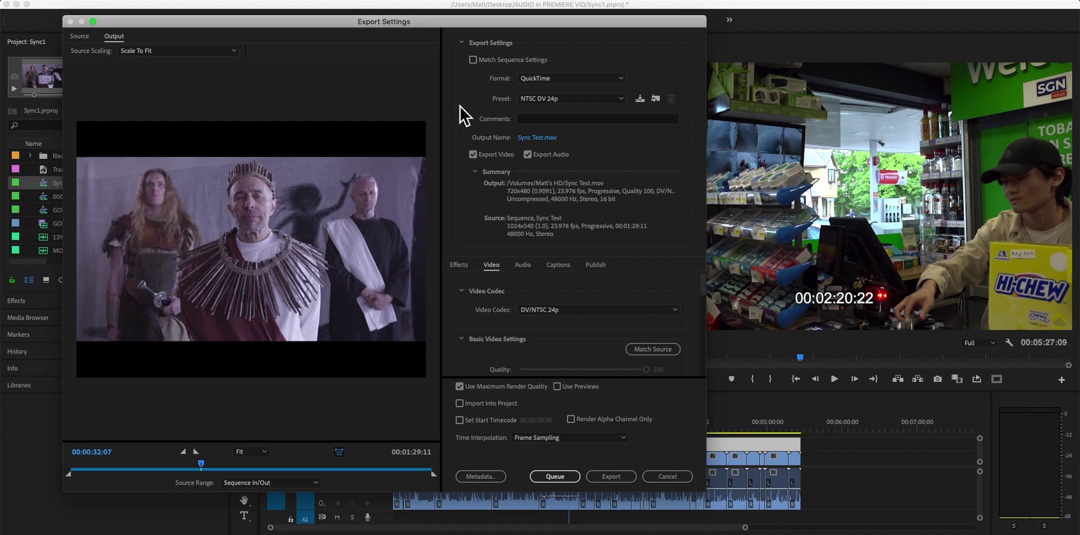
left_click(561, 79)
left_click(561, 82)
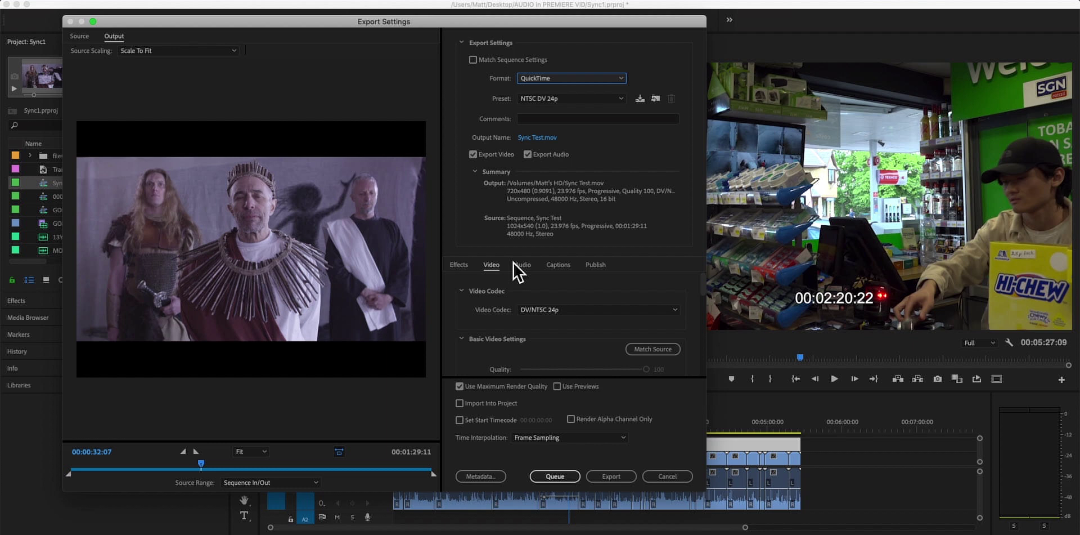
Set Sync Test's export codec to Apple ProRes 422 (Proxy), match the video settings to the source, and cancel the export
left_click(572, 312)
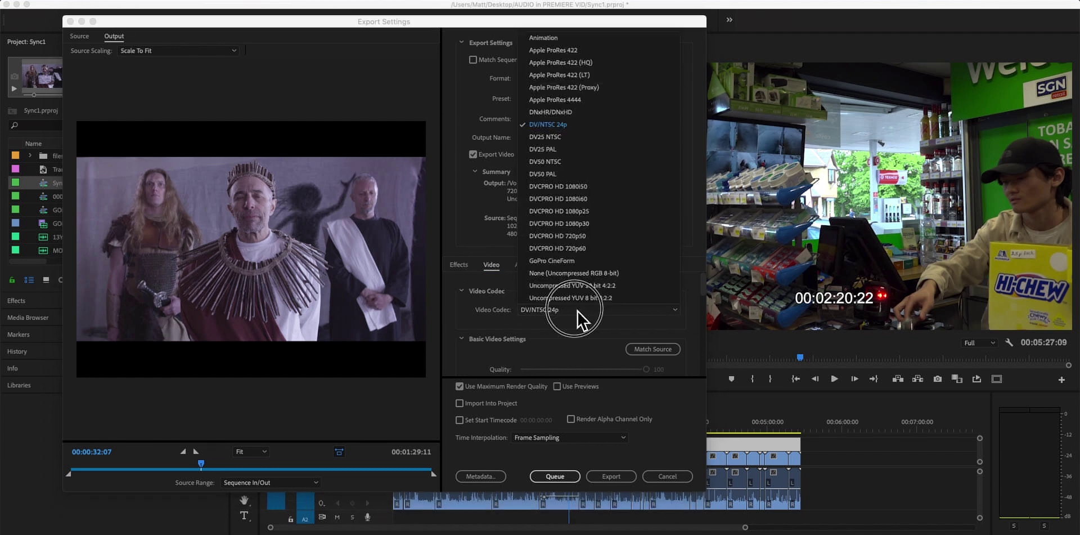
left_click(604, 88)
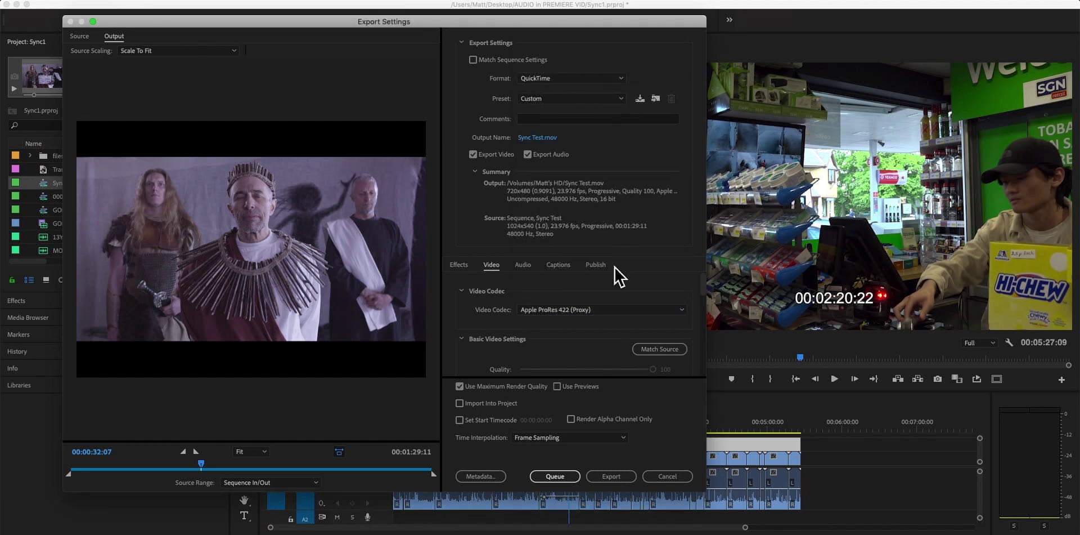
left_click_drag(702, 288, 707, 301)
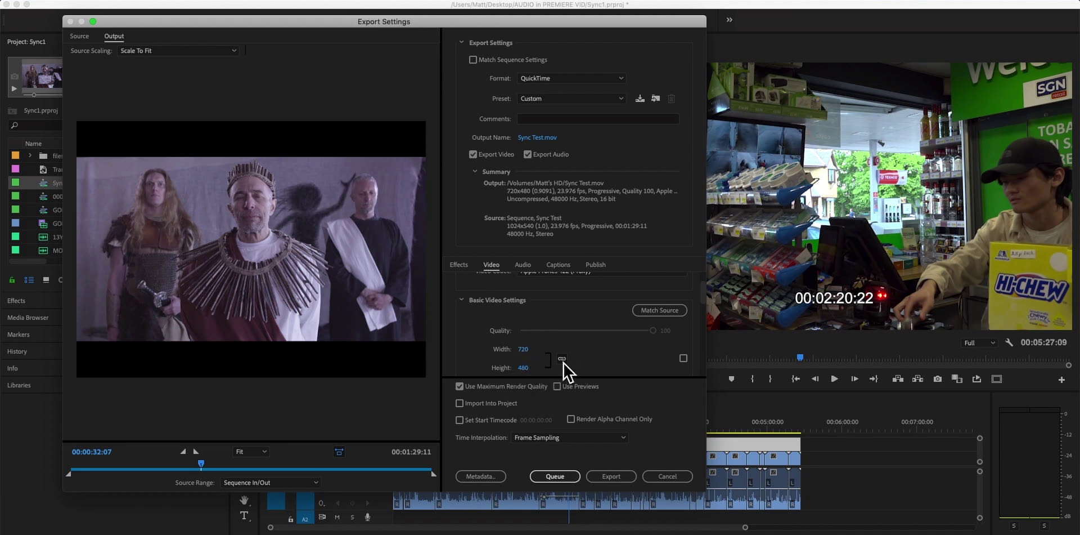
left_click(666, 316)
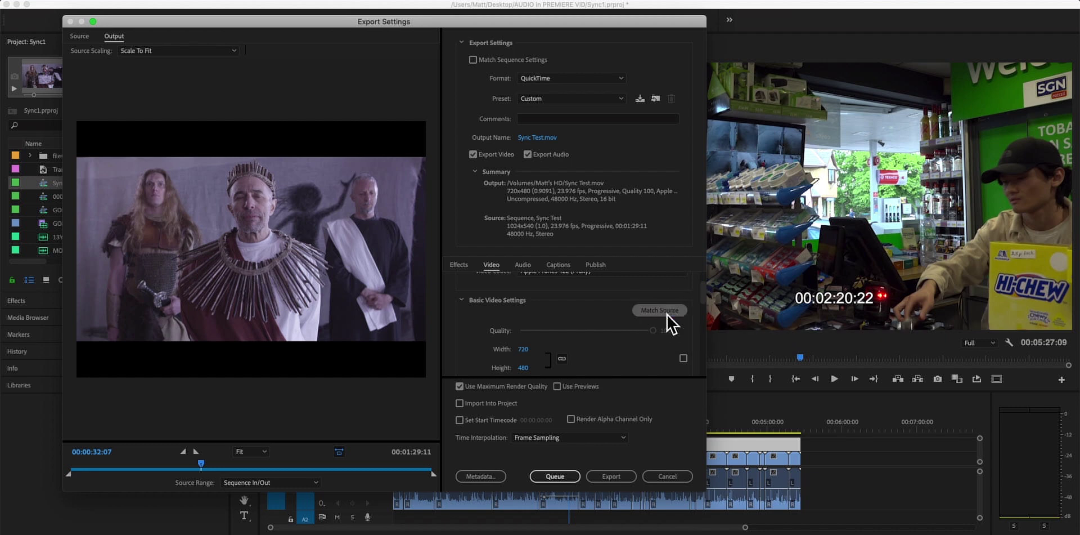
left_click_drag(707, 290, 707, 309)
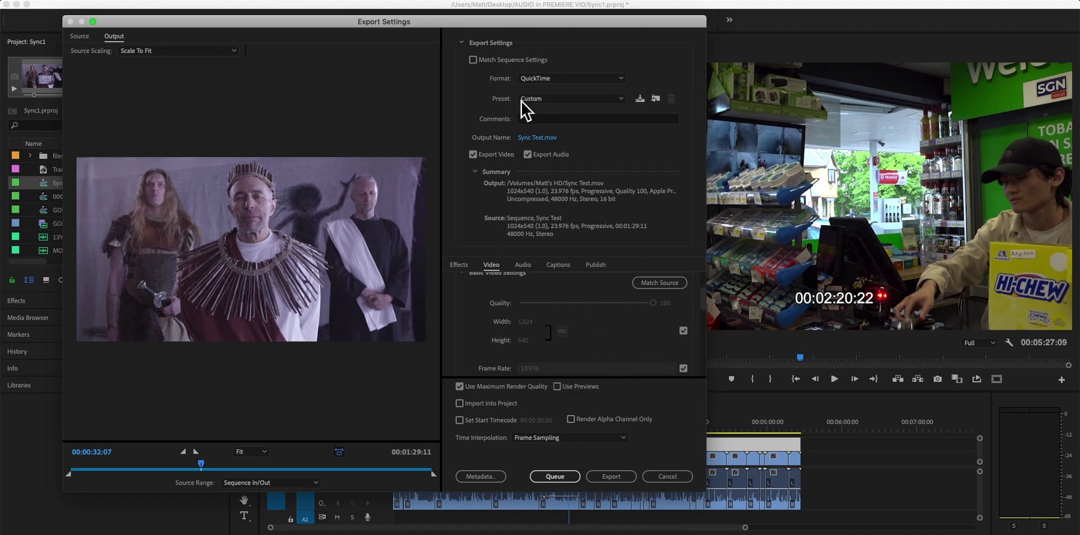
left_click(667, 476)
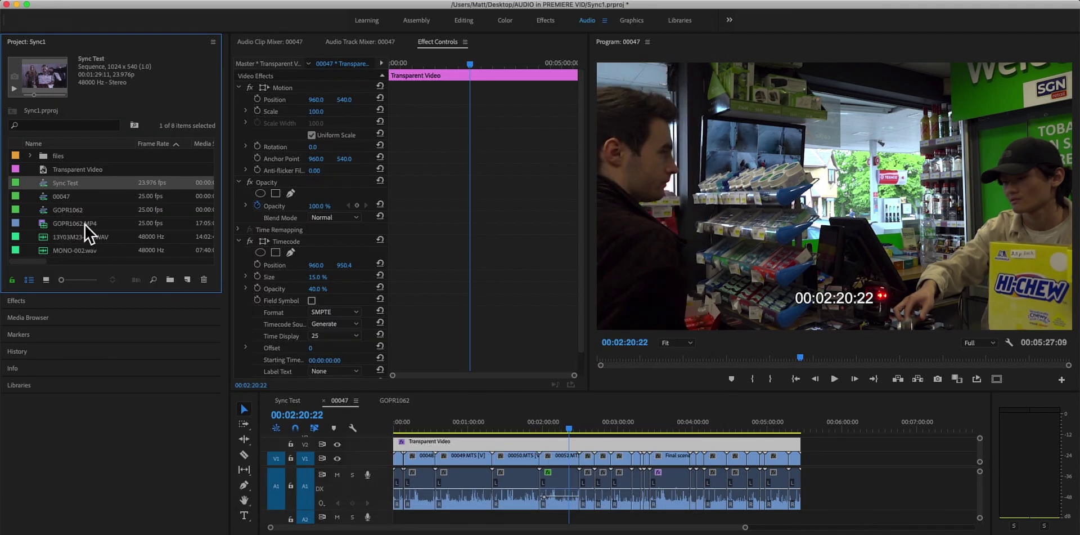
Make sequence 00047 active and open its media export settings
left_click(82, 198)
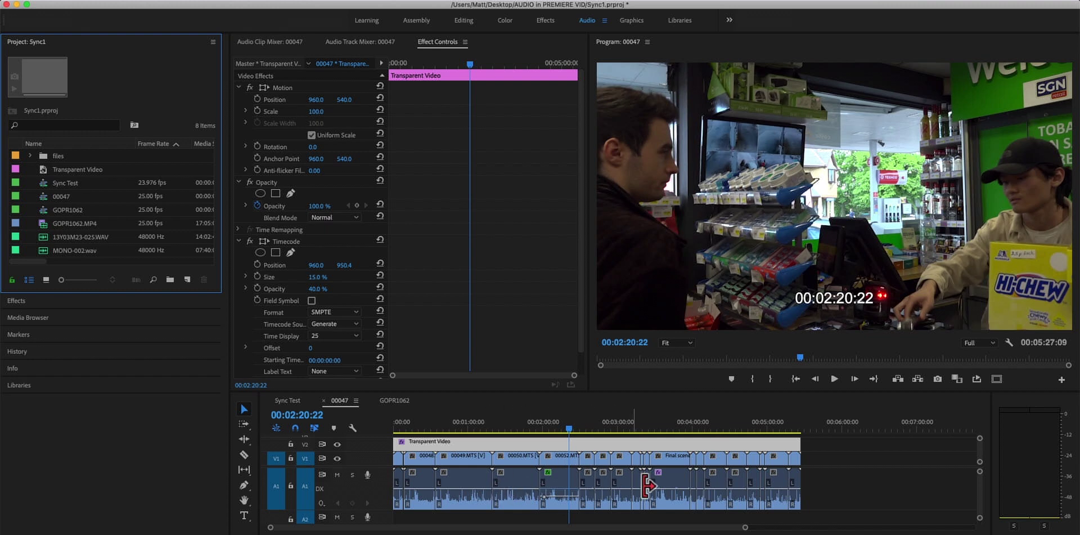
left_click(341, 402)
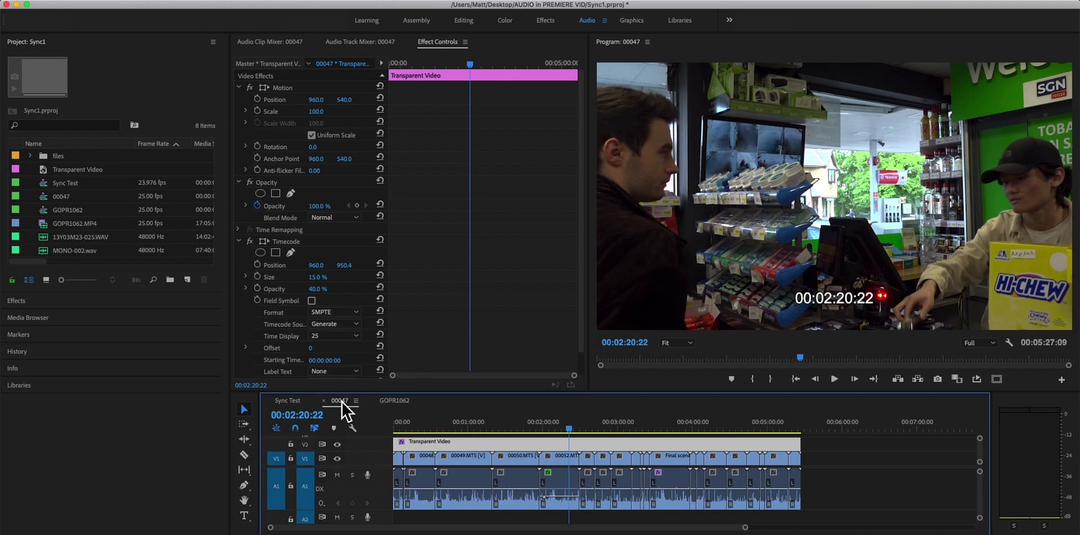
left_click(112, 1)
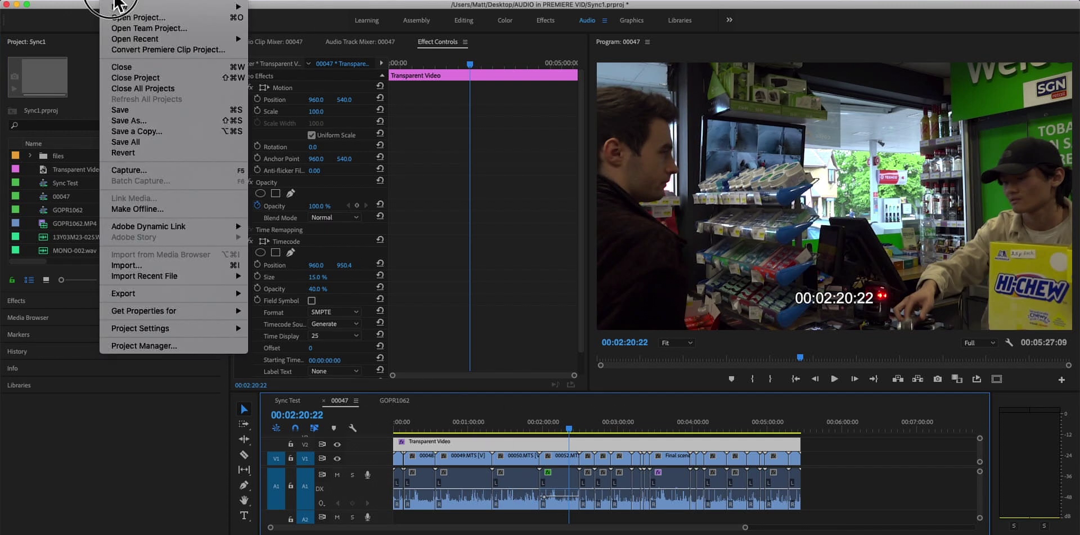
mouse_move(201, 293)
left_click(262, 293)
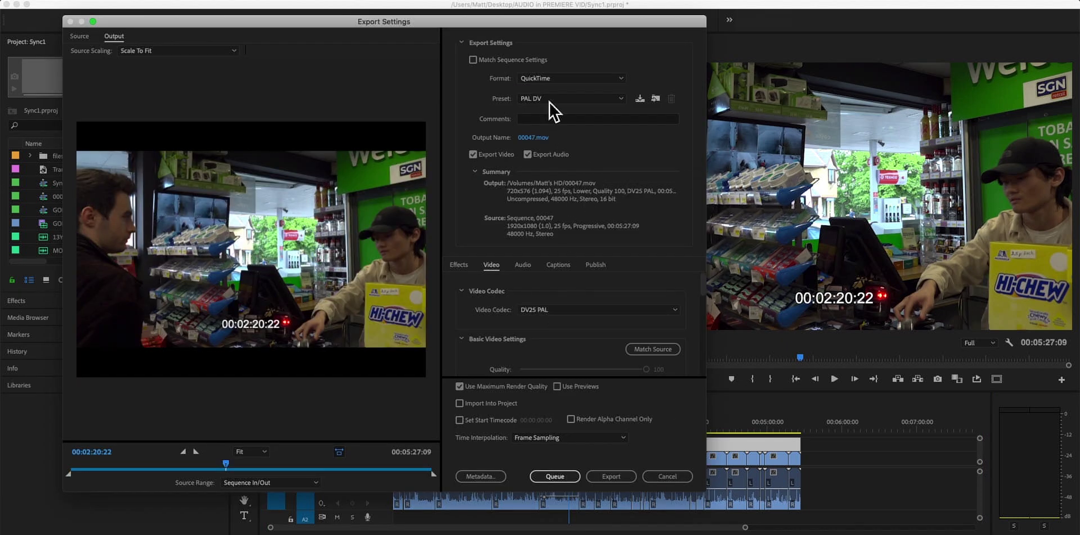
Set 00047's QuickTime export codec to Apple ProRes 422 (Proxy), match its basic video settings to the source, and review the frame settings
left_click(554, 309)
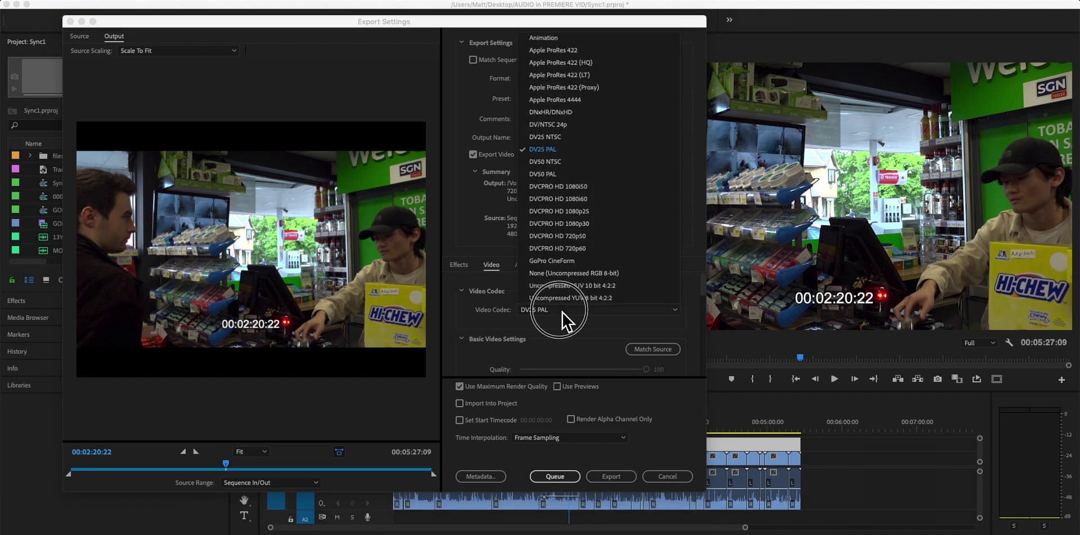
left_click(566, 99)
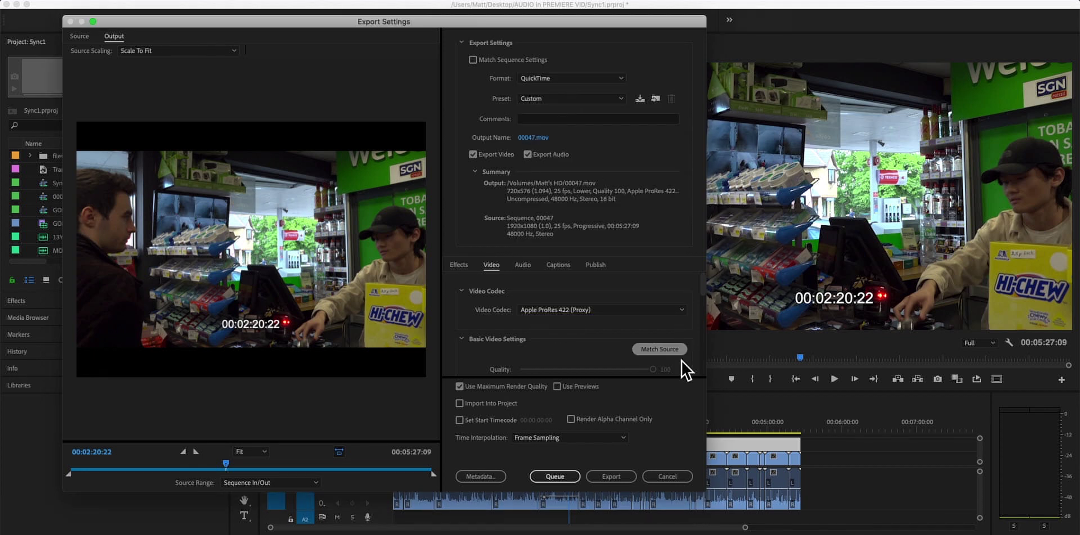
left_click_drag(702, 286, 706, 299)
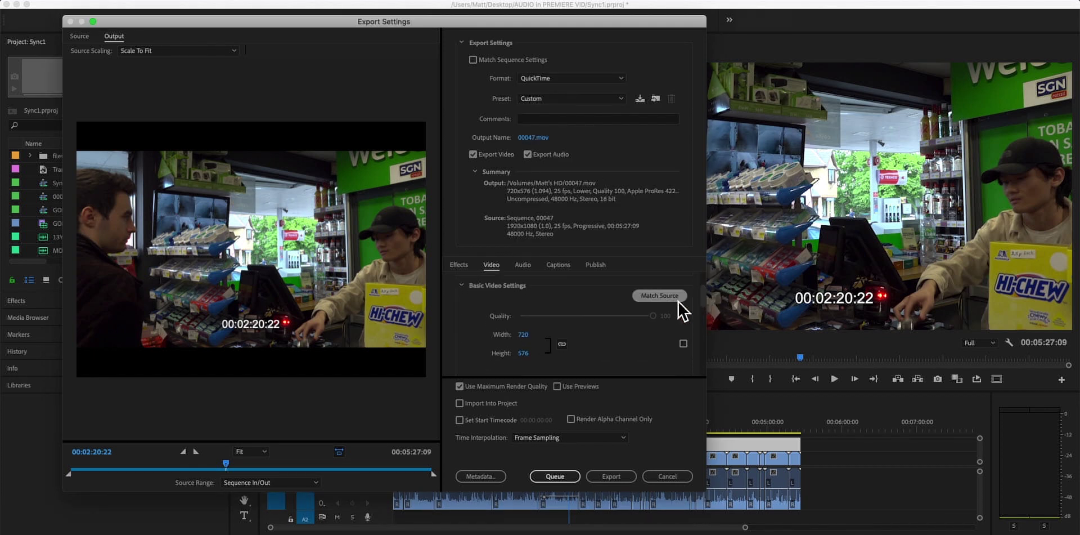
left_click(675, 305)
left_click_drag(702, 300, 705, 305)
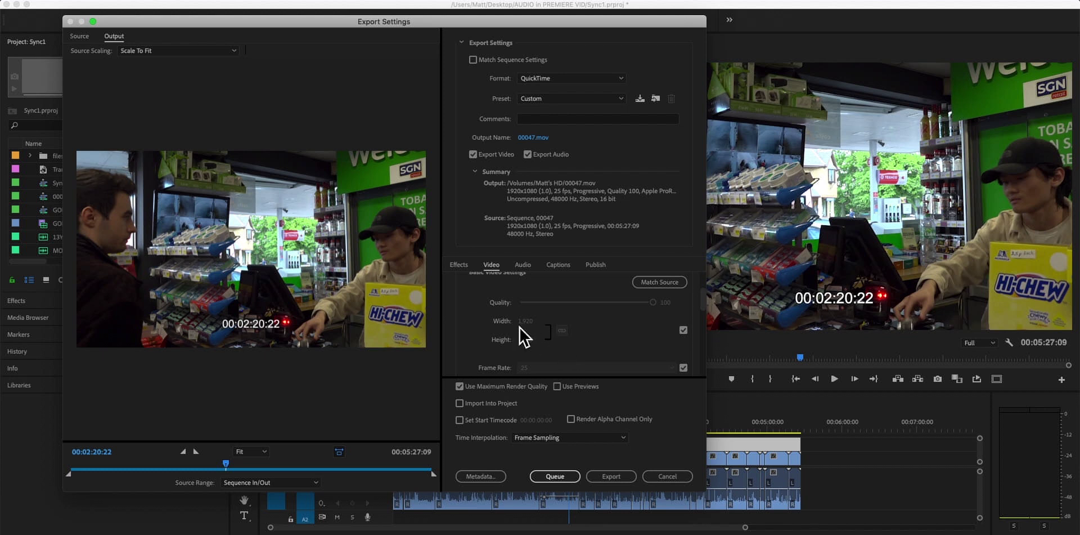
scroll(700, 301, "down", 3)
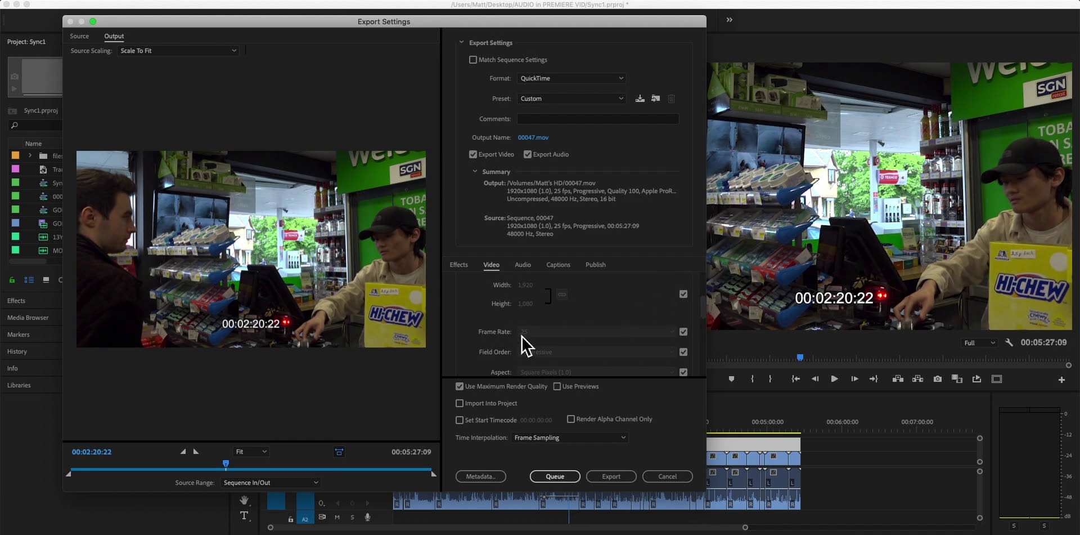
left_click_drag(563, 23, 678, 24)
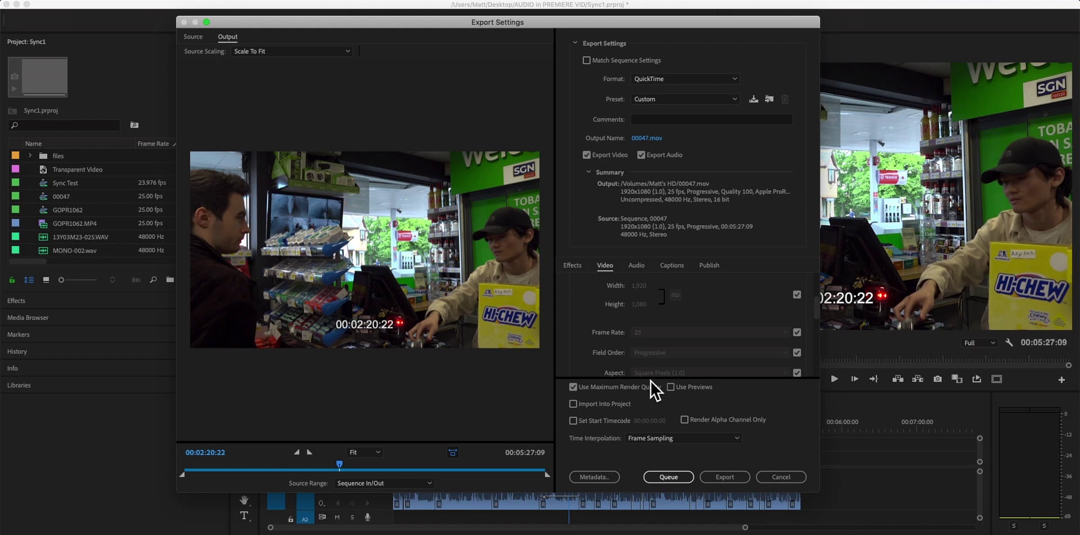
Set the 00047 export's audio sample size to 24 bit and review its audio and video settings
left_click_drag(818, 313, 815, 374)
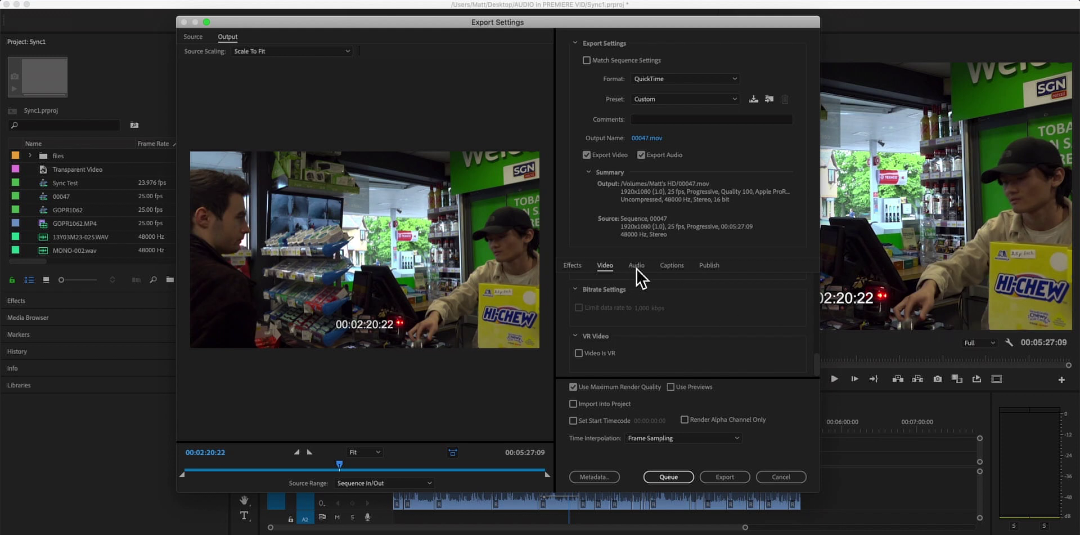
left_click(637, 269)
left_click_drag(819, 296, 827, 310)
left_click(788, 364)
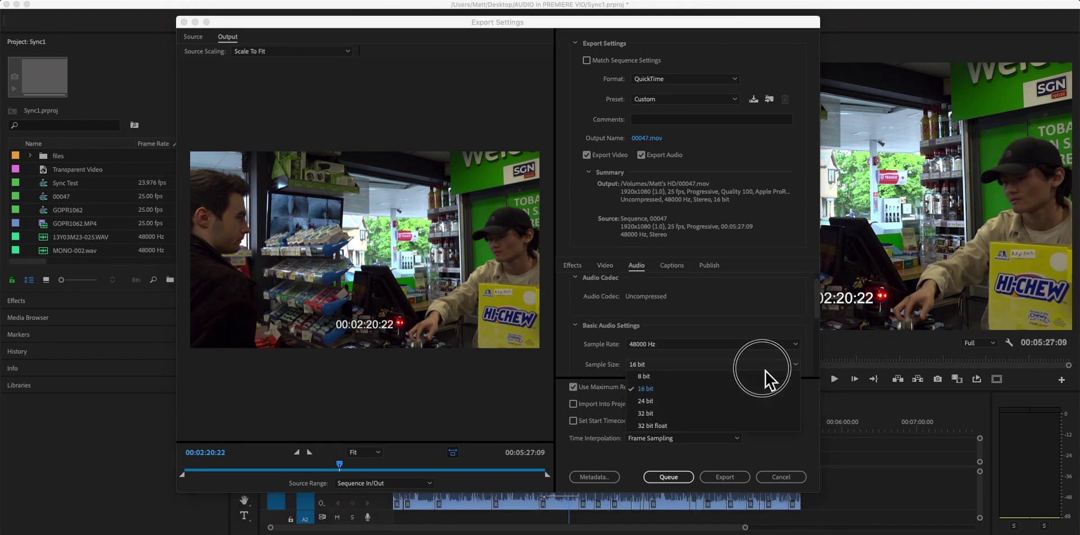
left_click(710, 401)
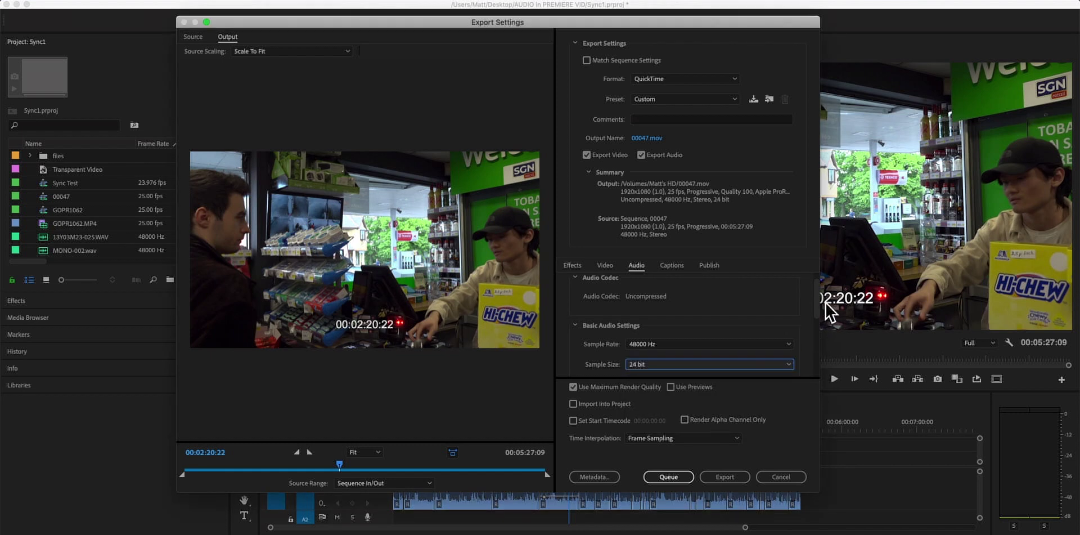
left_click_drag(818, 298, 818, 305)
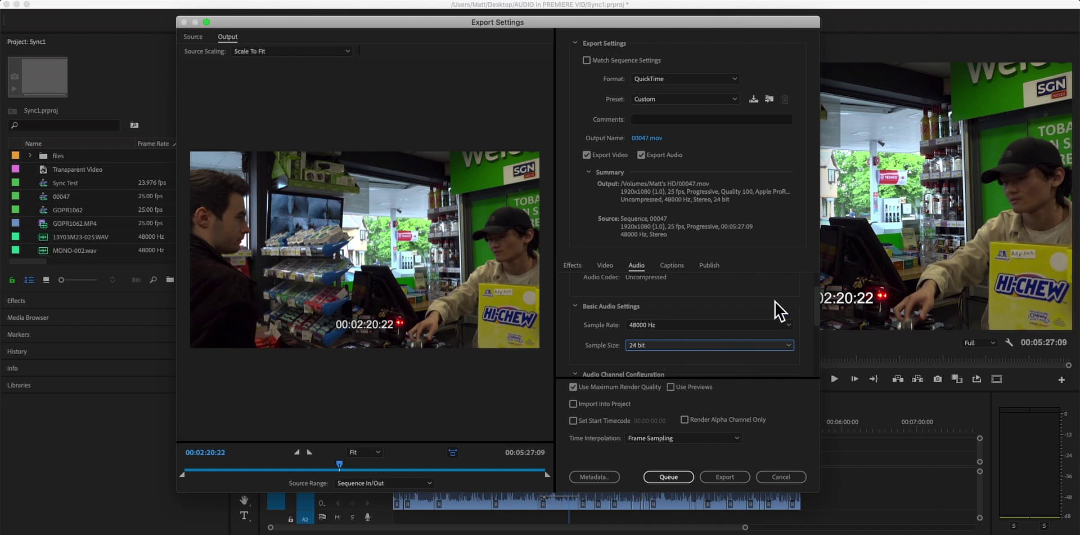
left_click_drag(820, 322, 822, 315)
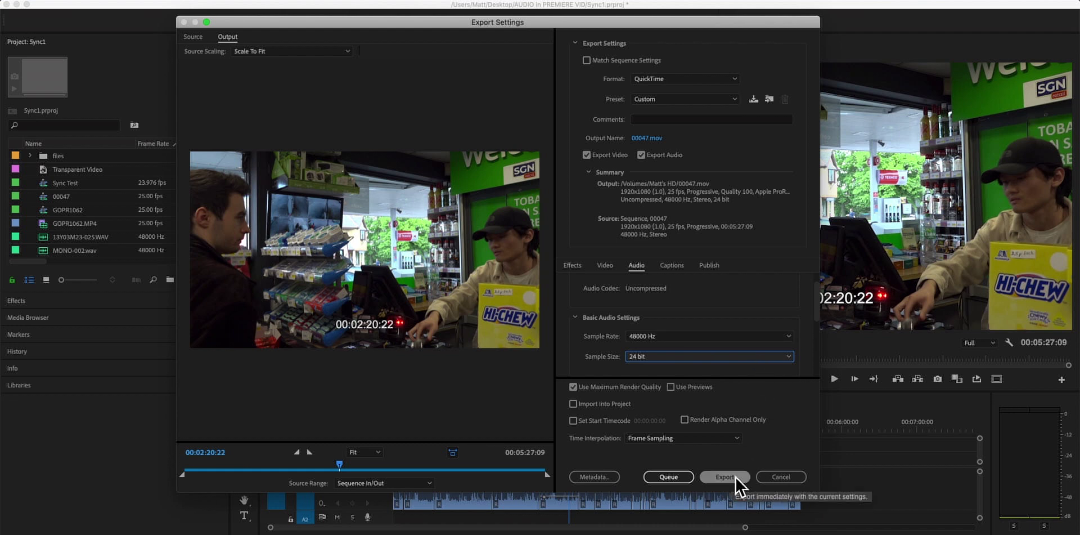
left_click(605, 266)
left_click(637, 268)
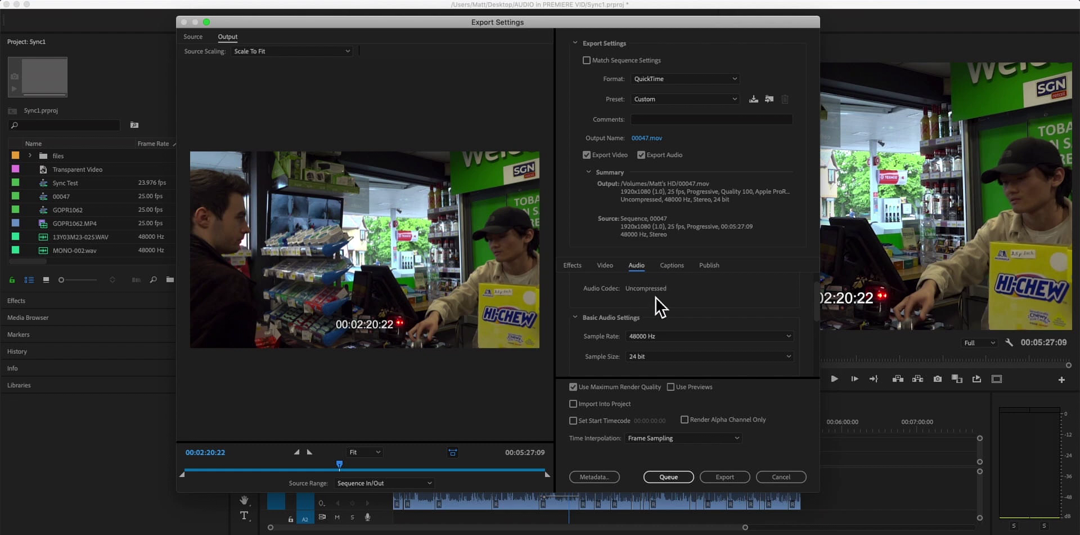
left_click(604, 265)
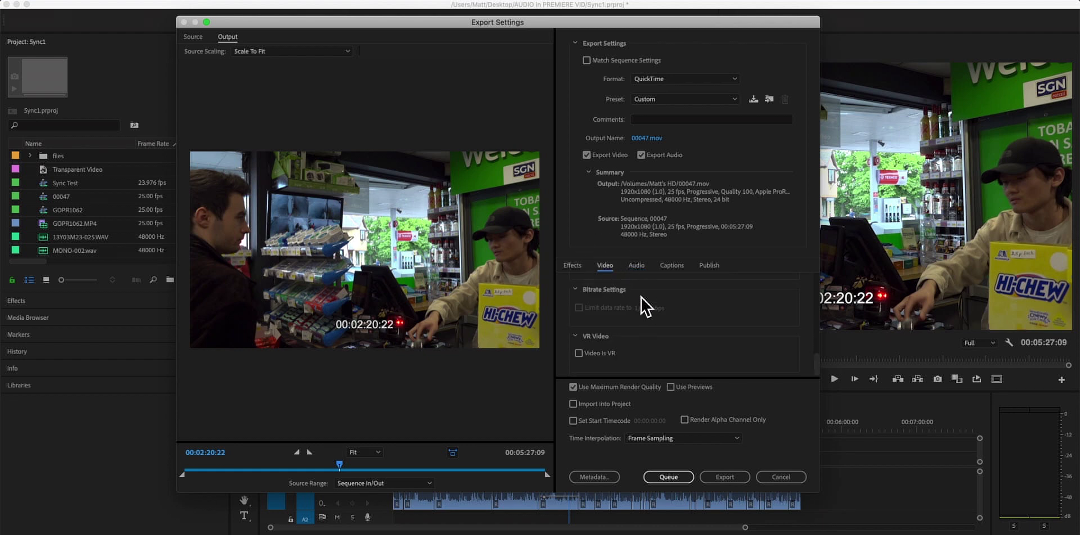
Start exporting 00047.mov, cancel the encoding, and dismiss the export settings
left_click_drag(767, 25, 603, 17)
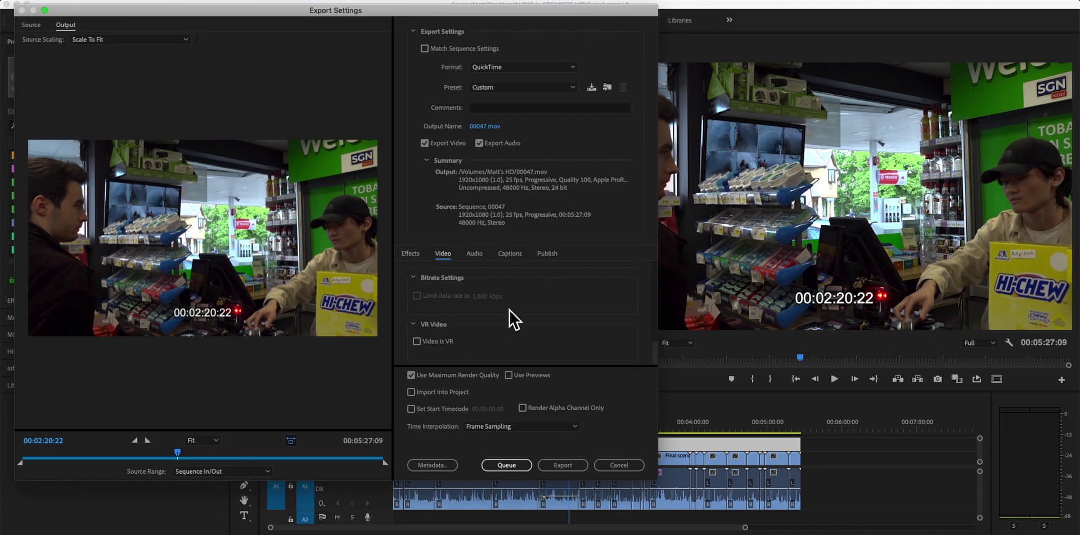
left_click(565, 467)
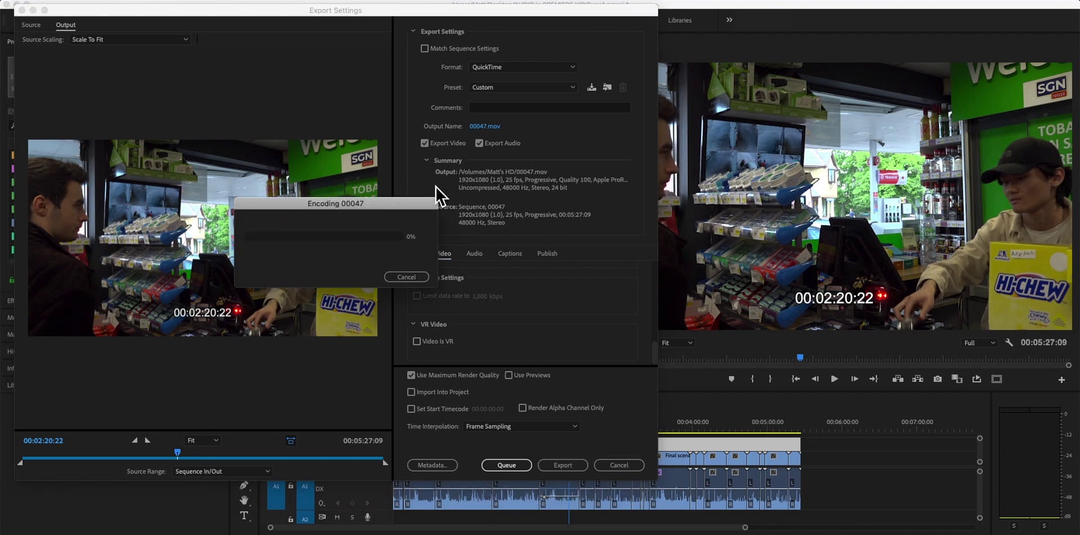
left_click(410, 277)
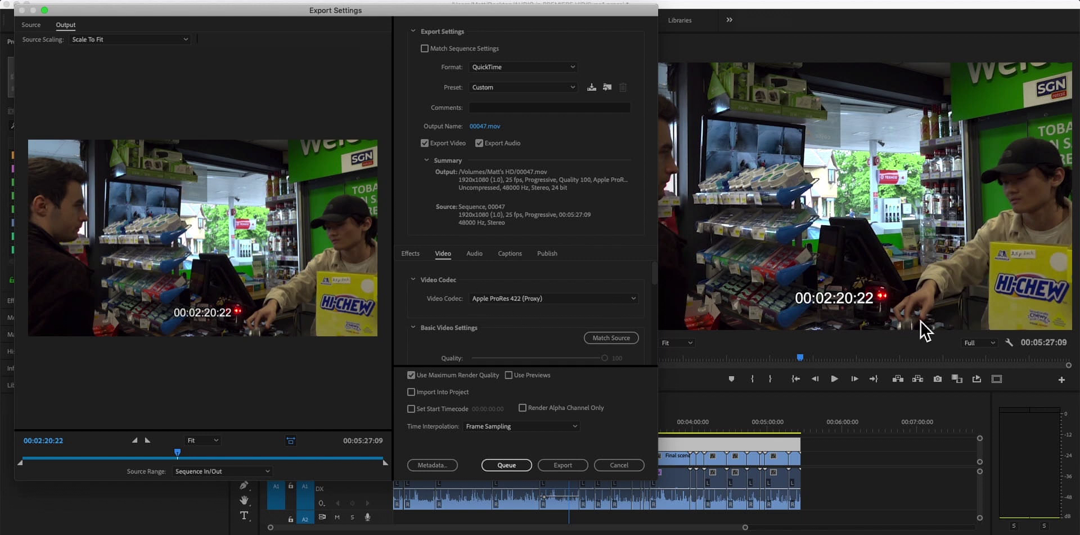
mouse_move(656, 274)
left_mouse_down()
mouse_move(653, 315)
mouse_move(654, 263)
left_mouse_up()
left_click(619, 464)
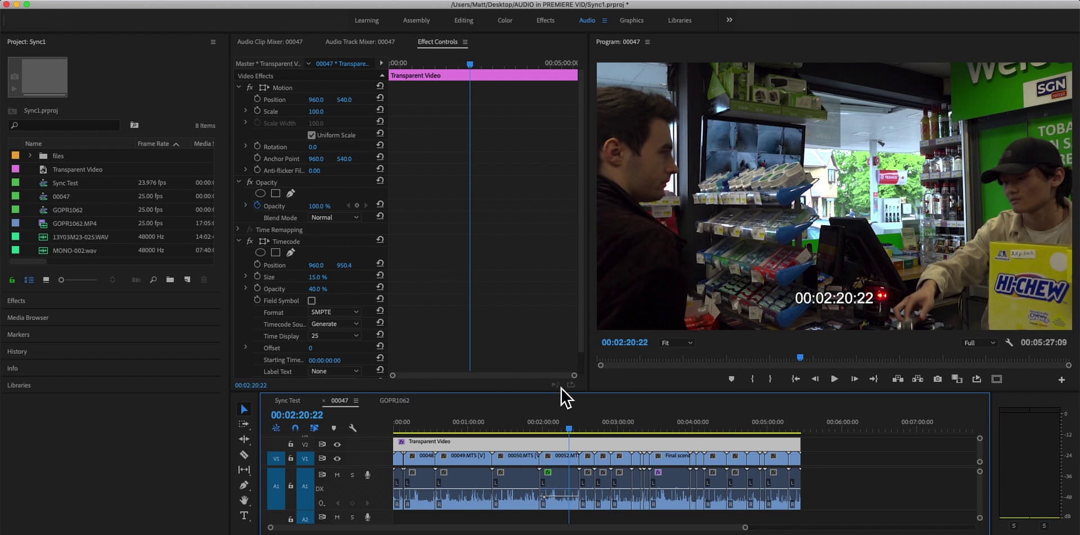
Move sequence 00047's playhead to about 00:02:09:03 and display its Audio Track Mixer
left_click(586, 362)
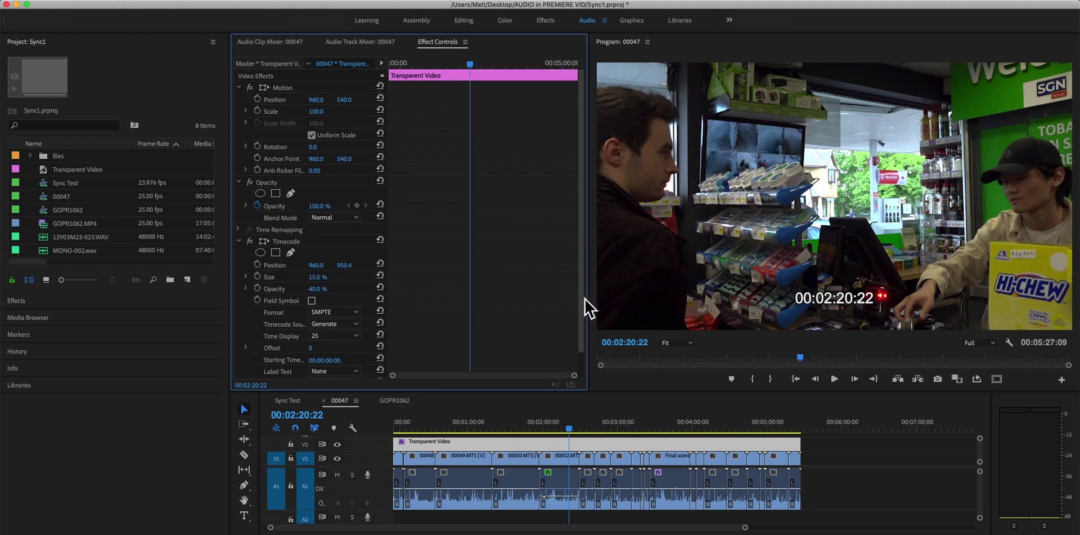
left_click(555, 428)
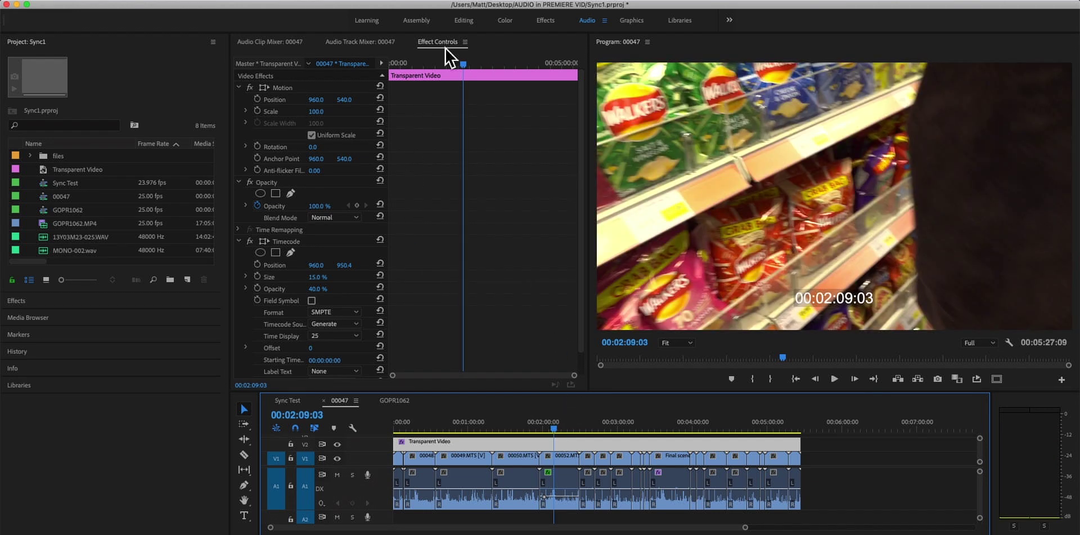
left_click(362, 43)
left_click(438, 43)
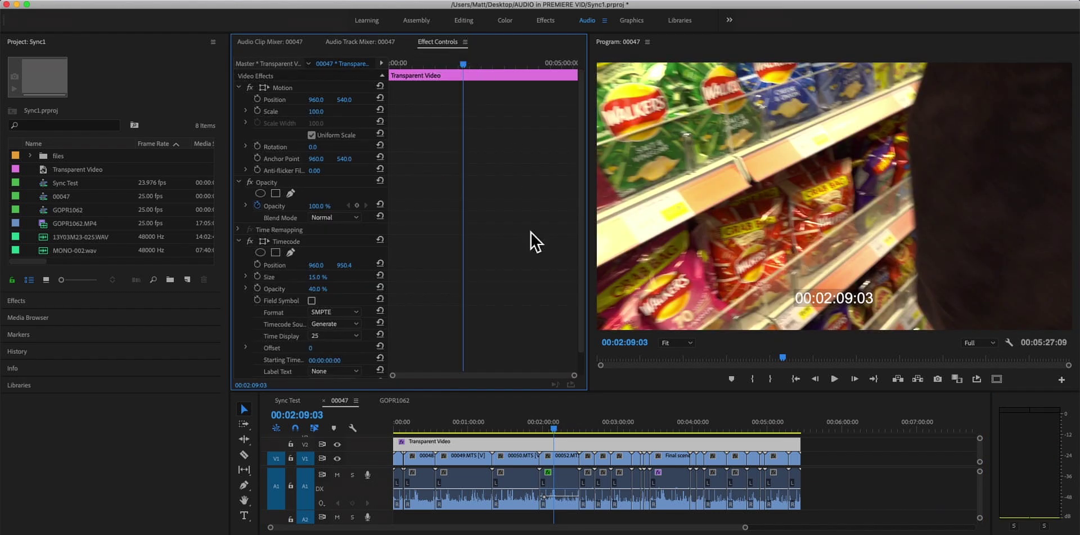
left_click_drag(582, 337, 587, 306)
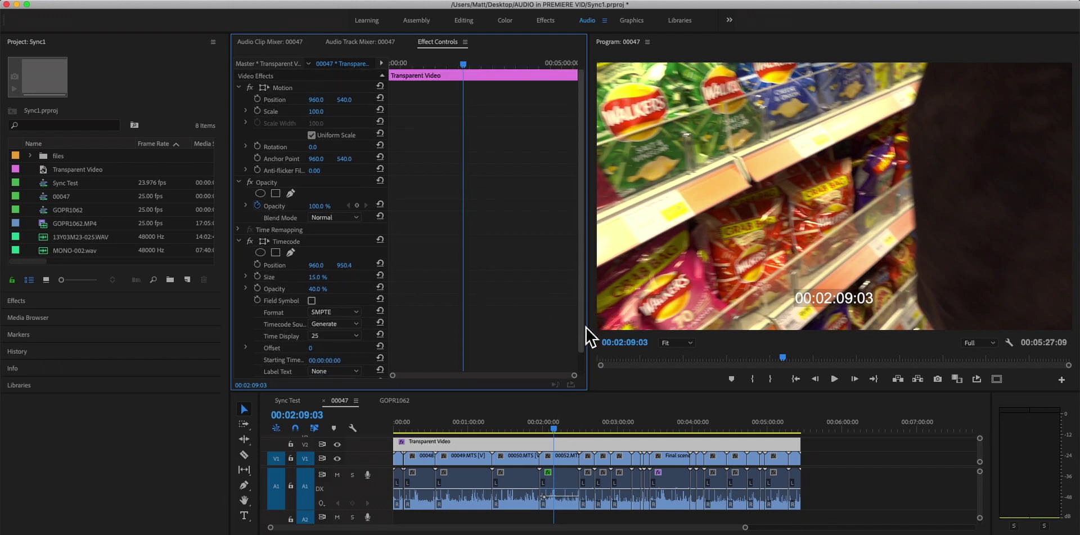
left_click(384, 43)
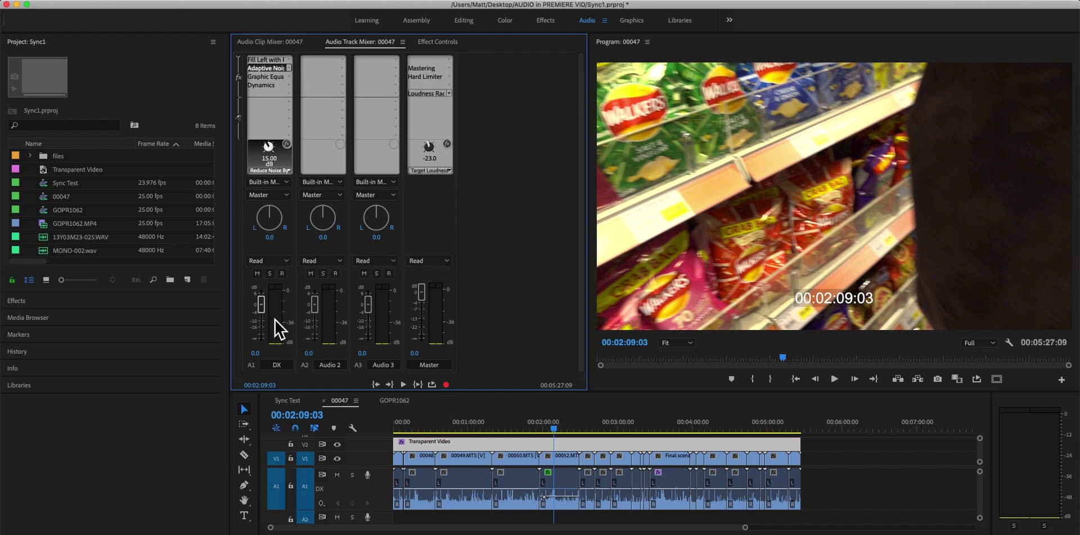
Narrow the Audio Track Mixer area to give the program monitor more width
left_click_drag(594, 207, 538, 217)
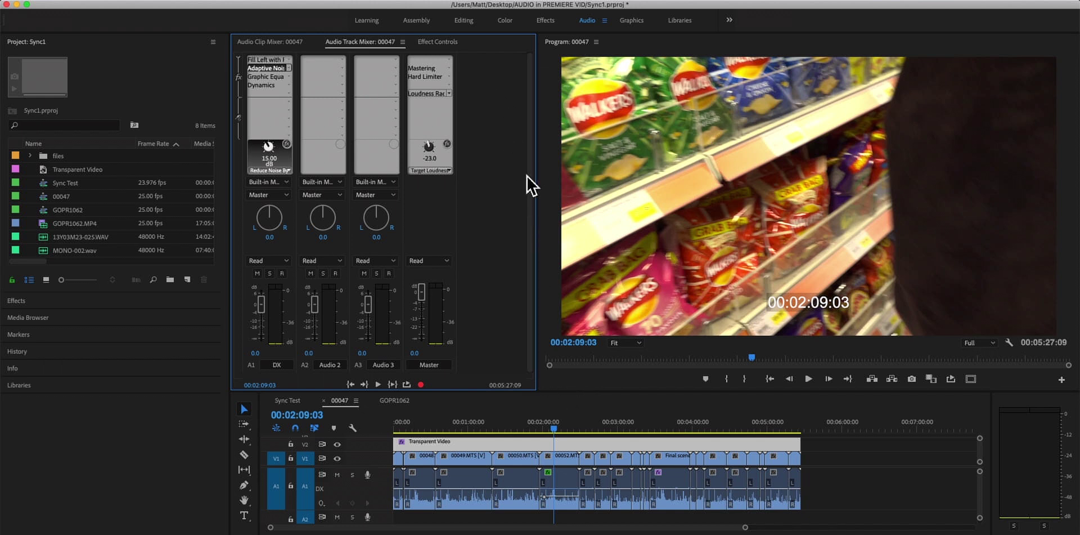
left_click(533, 207)
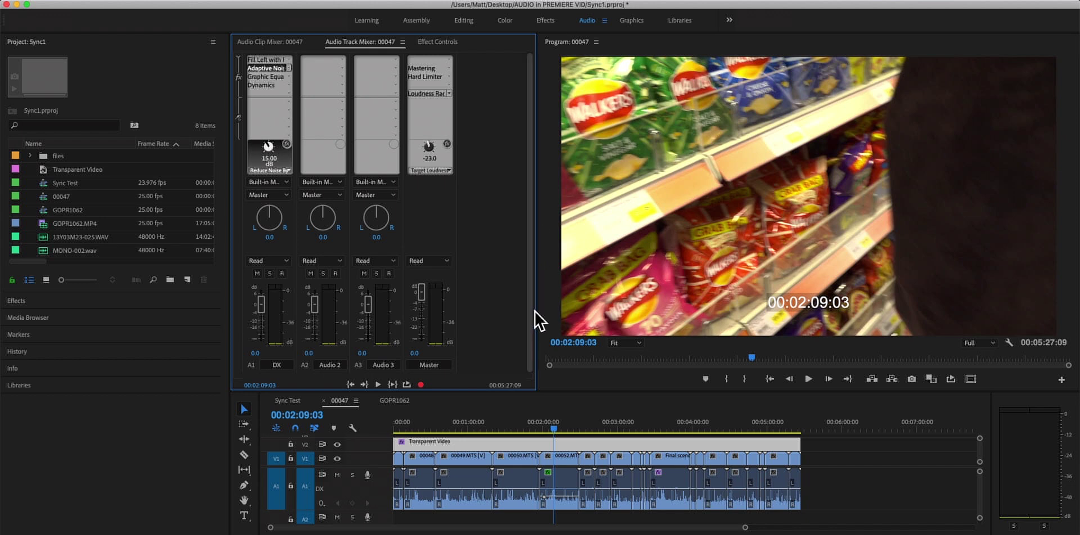
left_click_drag(533, 320, 533, 298)
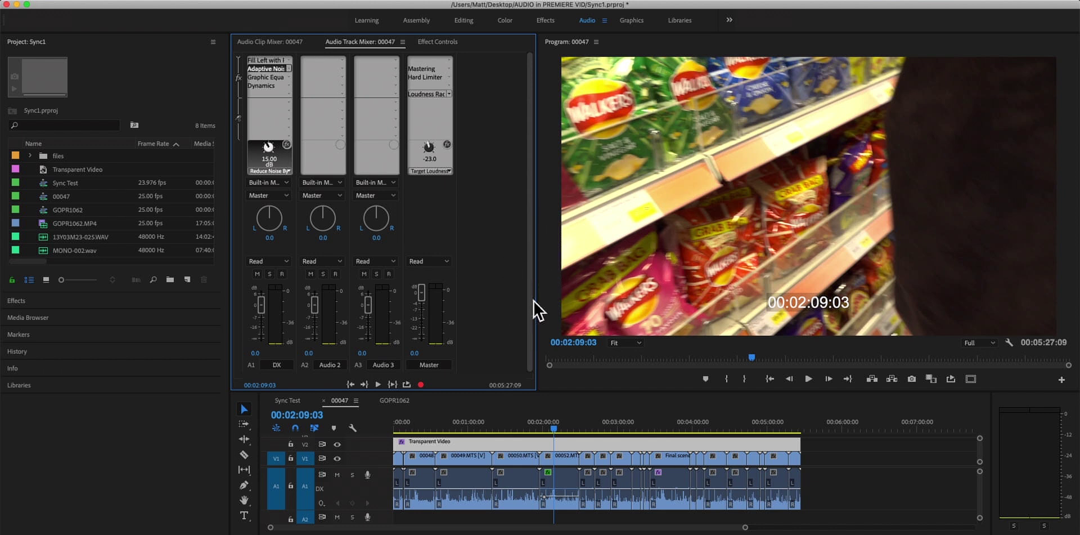